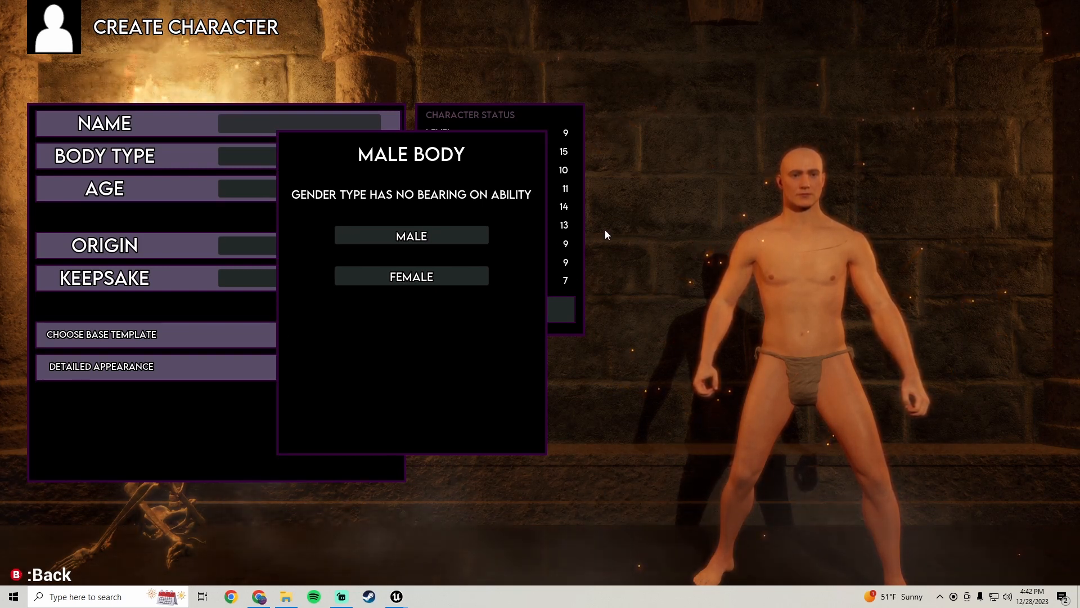
Close the running character creation preview and return to the editor
key("Escape")
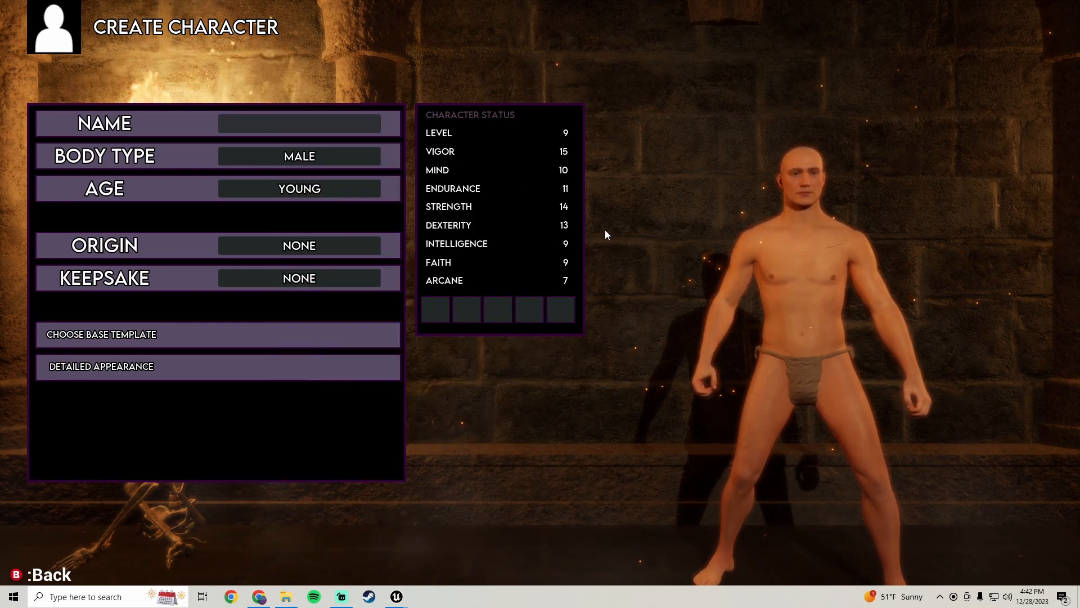
left_click(275, 149)
key("Escape")
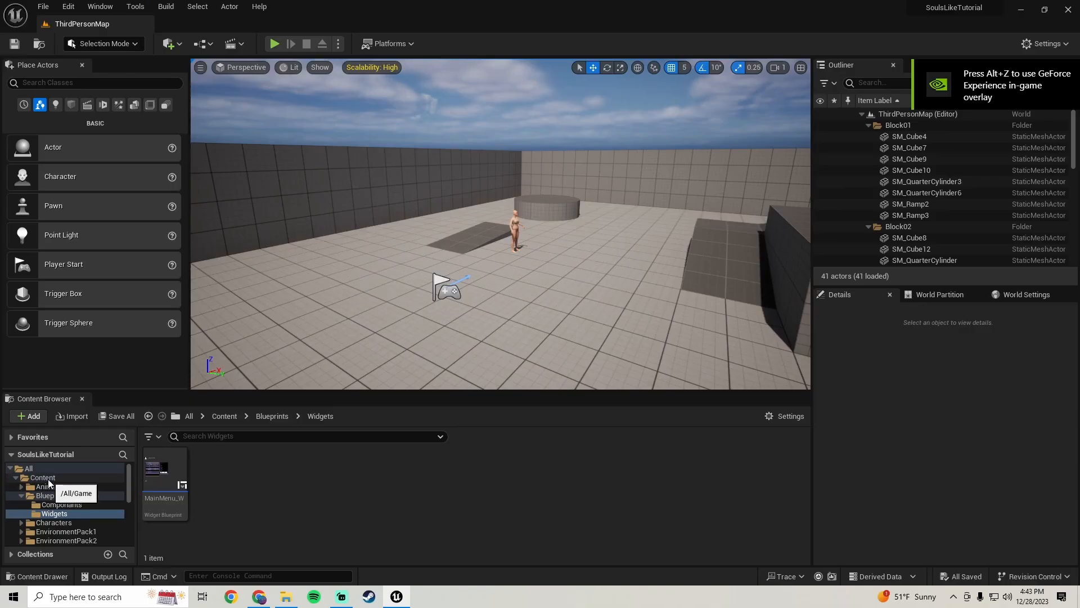
left_click(45, 478)
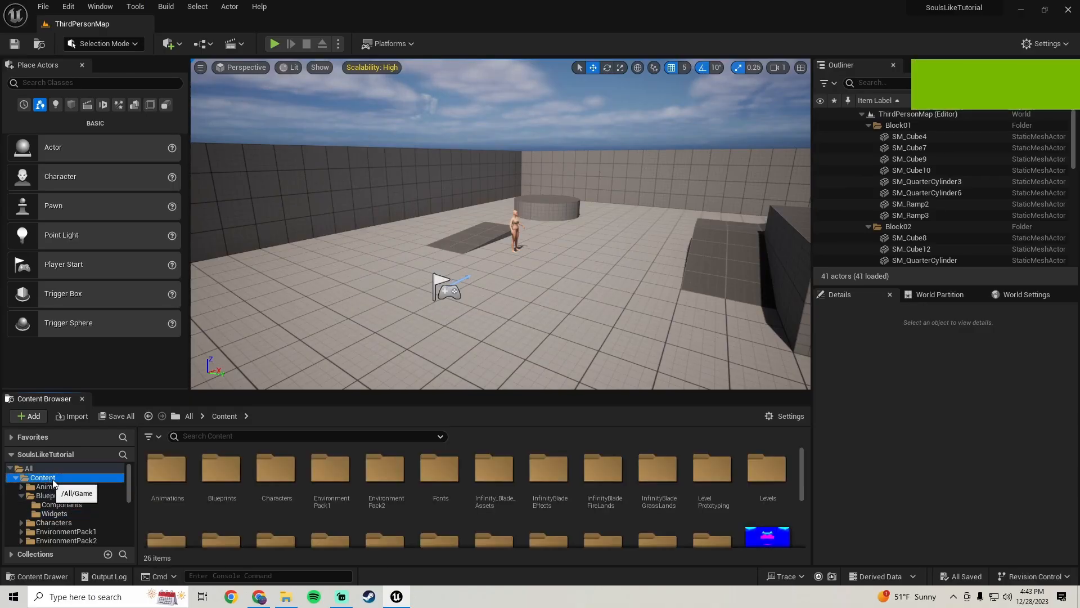
Open the MainMenu_W widget blueprint from the Blueprints/Widgets folder in the content browser
left_click(53, 495)
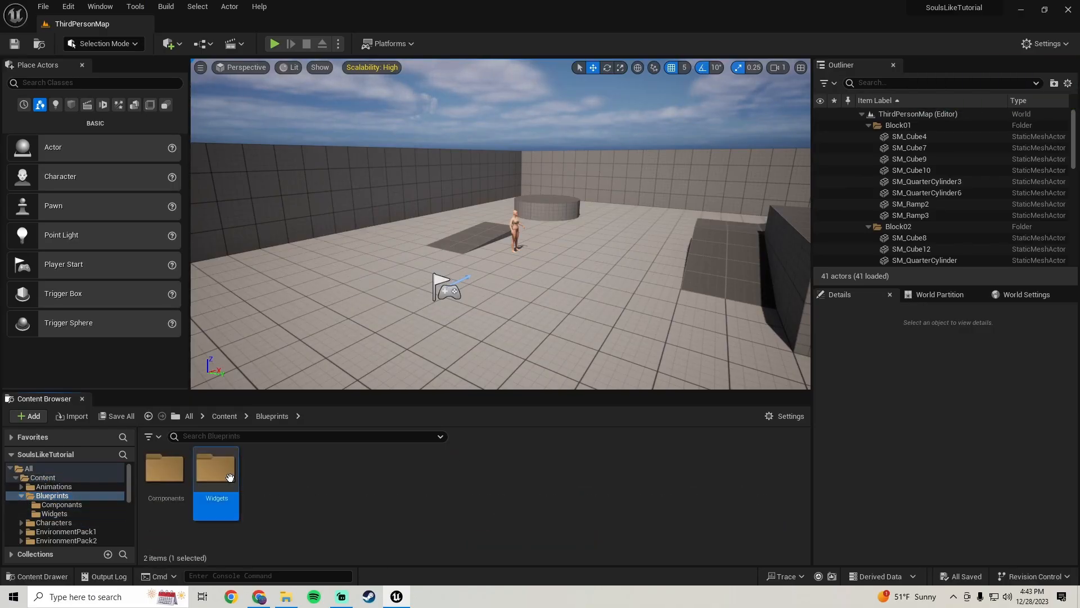
double_click(215, 469)
double_click(153, 511)
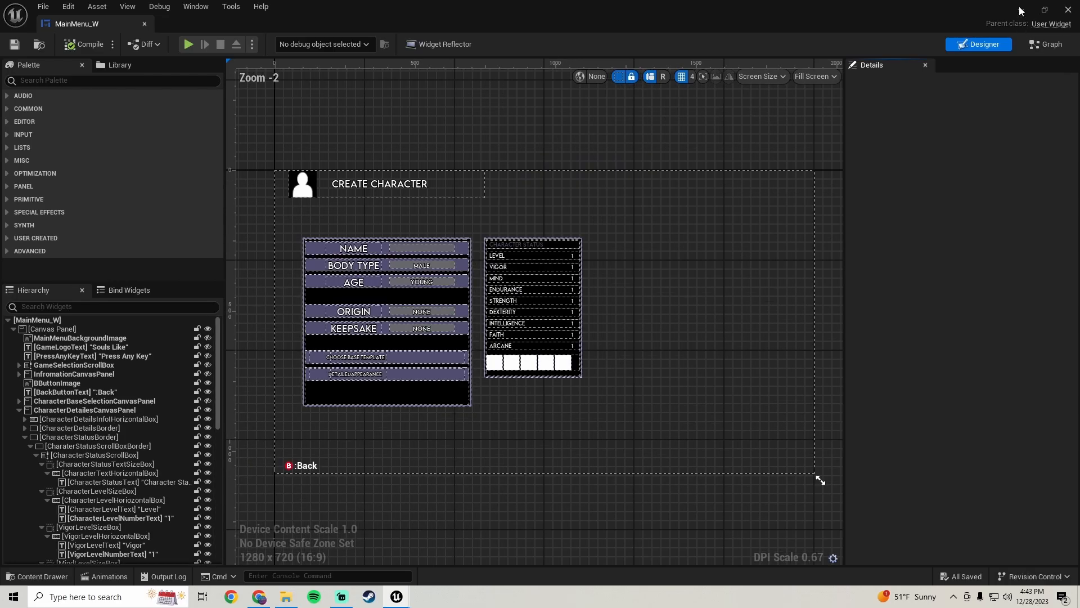
left_click(1021, 10)
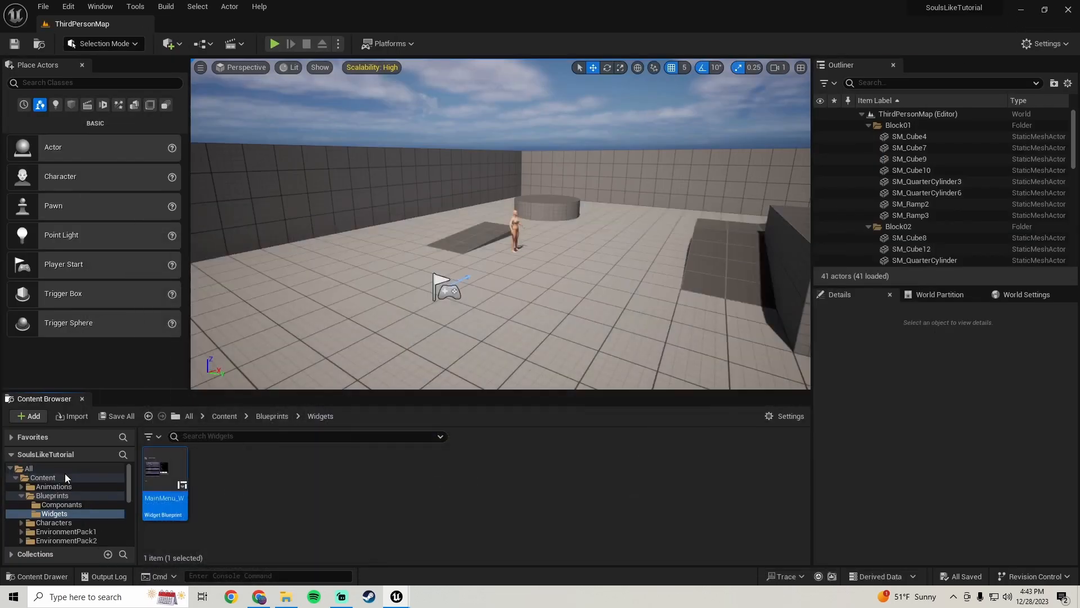
Open the MainMenu level from the Content folder
left_click(43, 477)
scroll(552, 498, "down", 5)
double_click(239, 527)
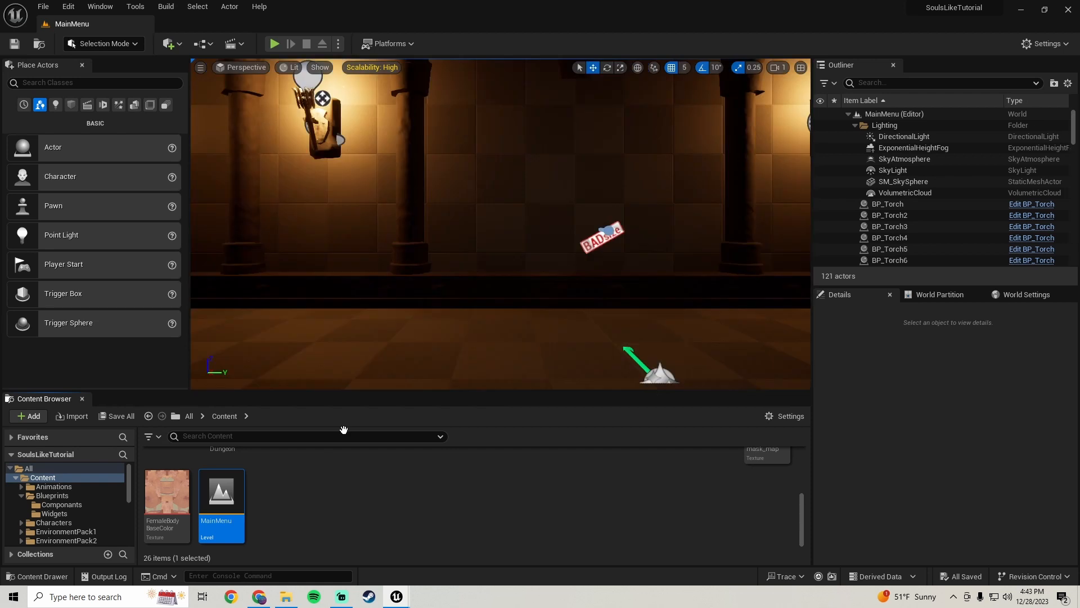
Switch to the MainMenu_W widget editor window
mouse_move(396, 597)
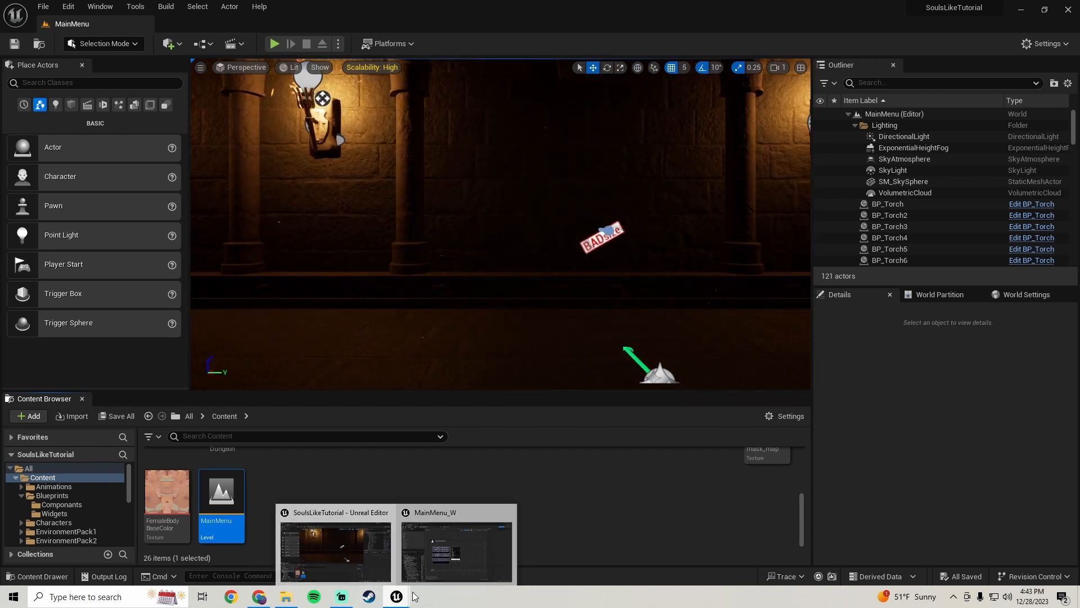
left_click(439, 563)
scroll(650, 273, "down", 2)
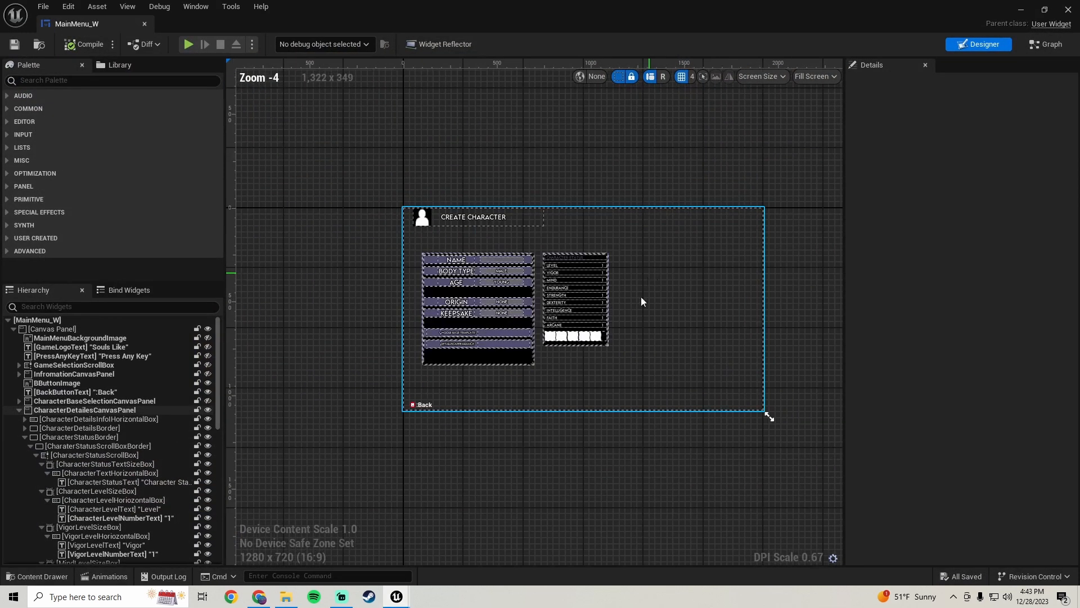
scroll(639, 300, "up", 2)
right_click_drag(638, 300, 616, 266)
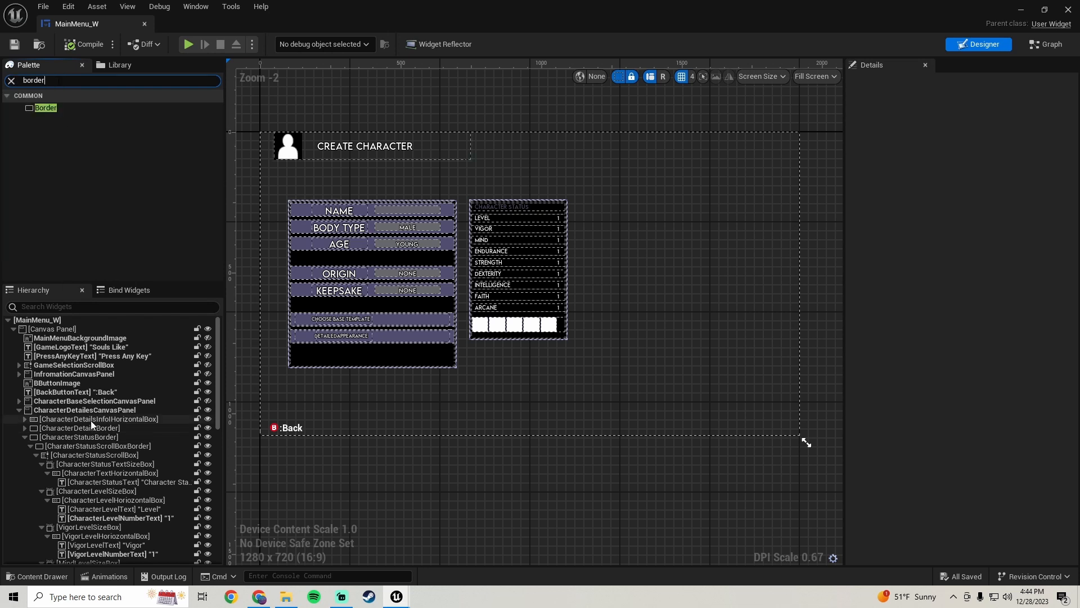
Add a Border widget from the palette into the CharacterDetailesCanvasPanel and select it
scroll(96, 439, "down", 5)
scroll(79, 478, "down", 3)
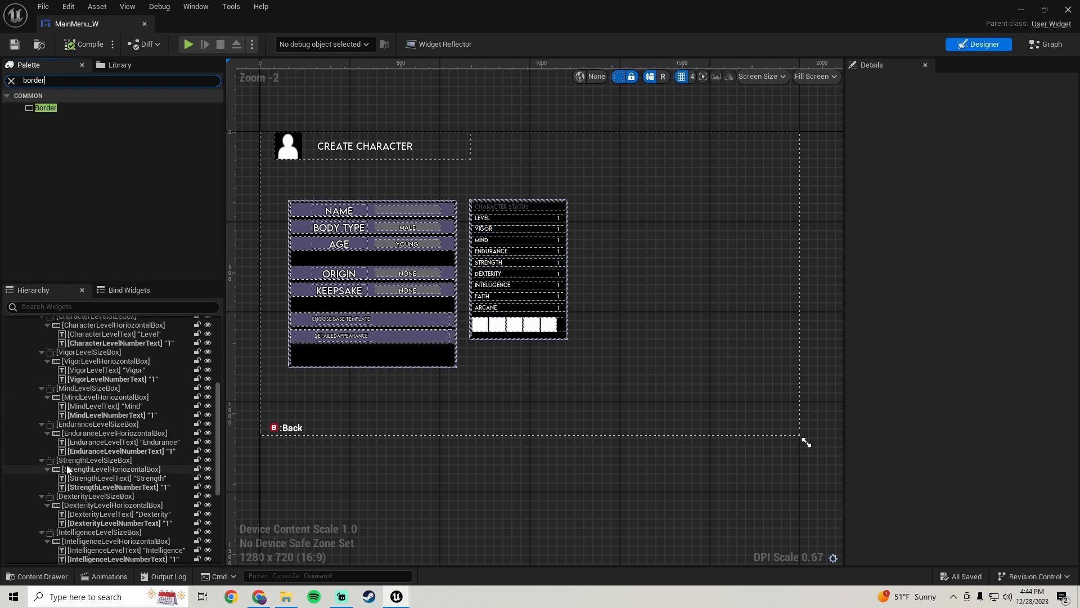
scroll(65, 450, "up", 5)
left_click(25, 407)
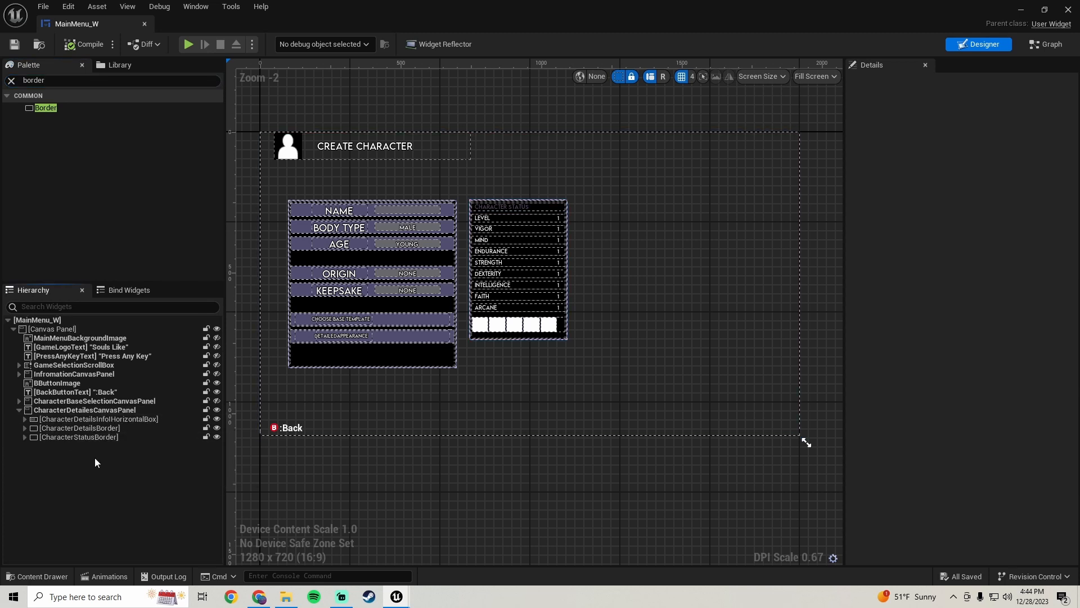
left_click(56, 111)
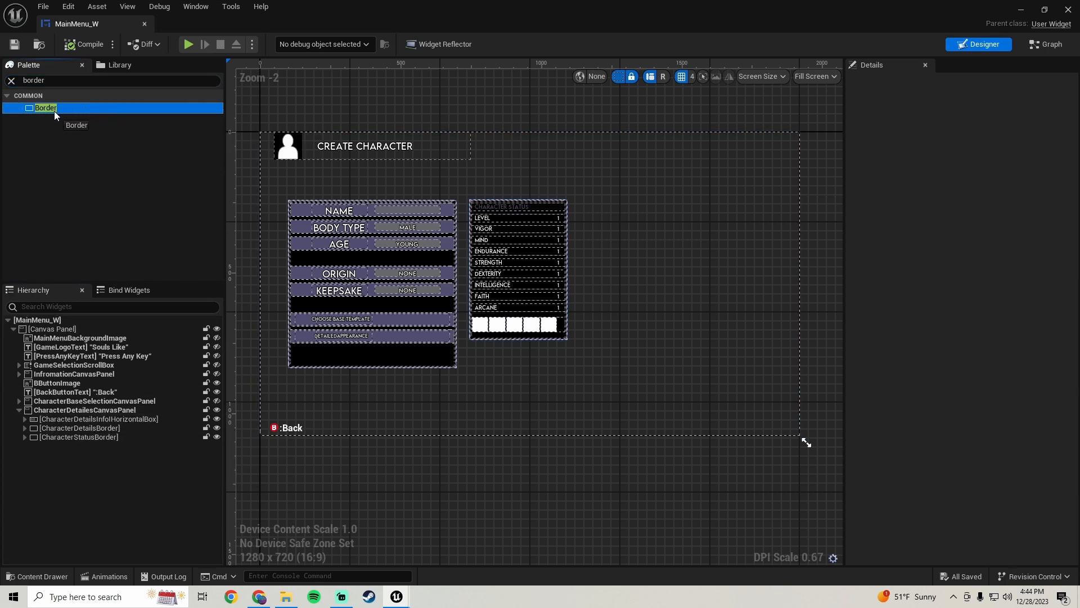
left_click_drag(59, 110, 100, 409)
left_click(63, 447)
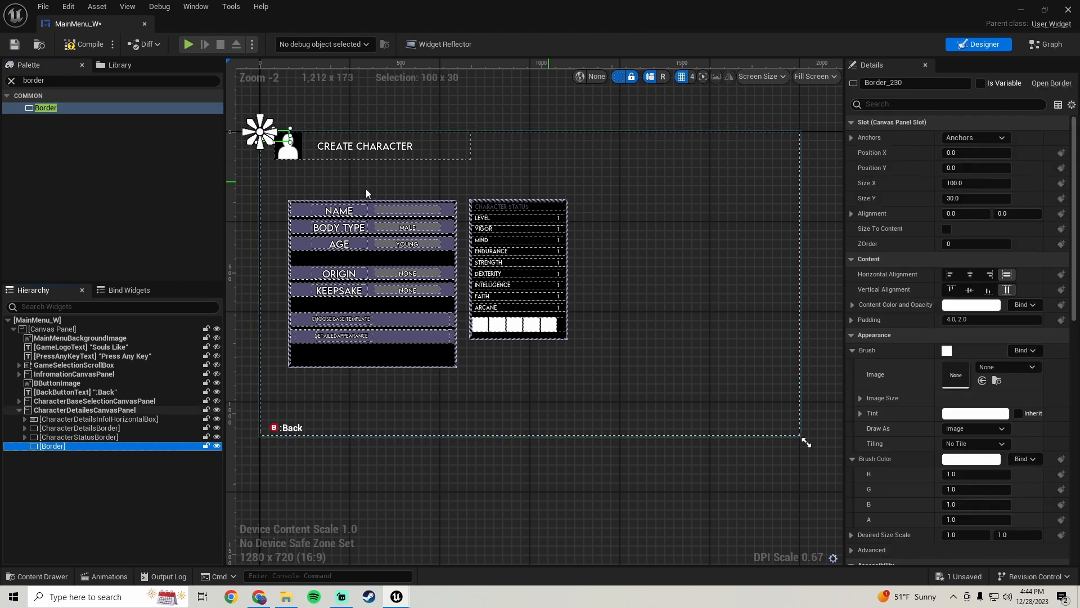
Anchor the new border at the middle left and reset its Position Y
left_click(970, 139)
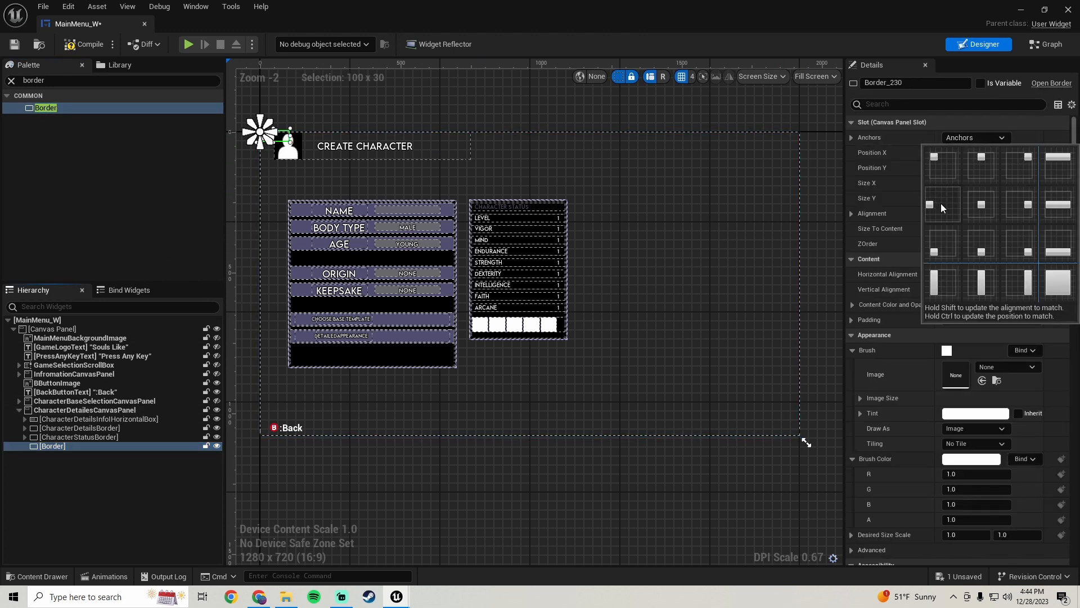
left_click(940, 203)
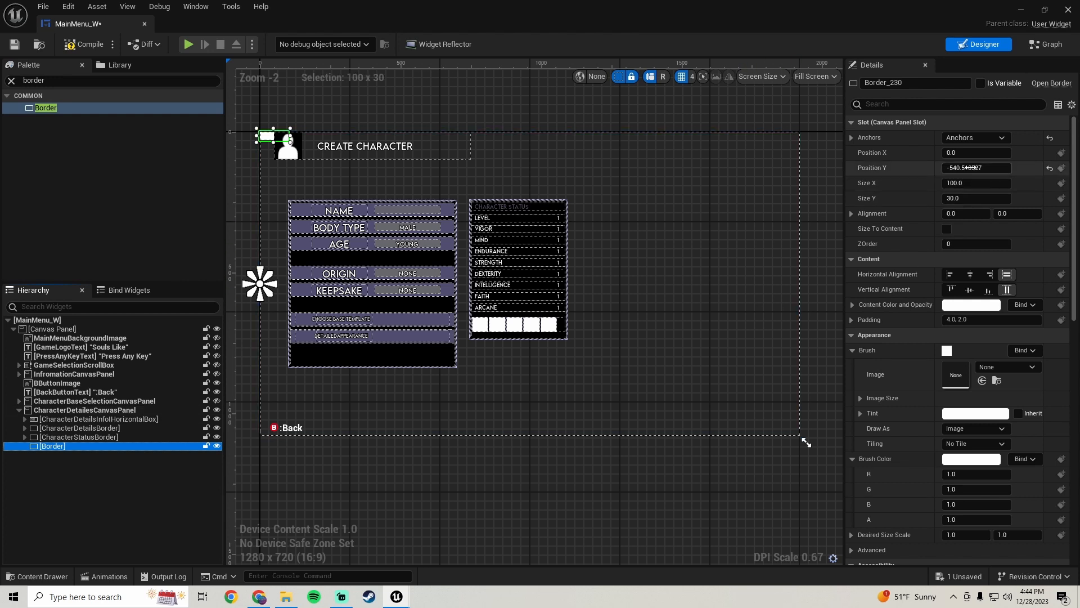
left_click(1050, 168)
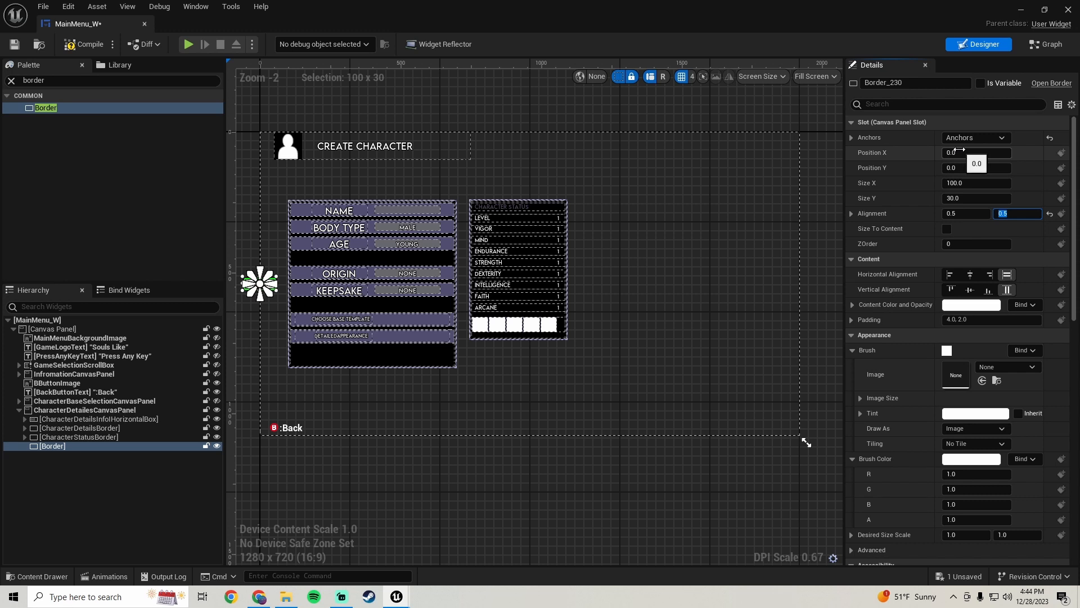
Drag the border's Position X to about 574 and set its Size X to 500
left_click_drag(977, 153, 1007, 153)
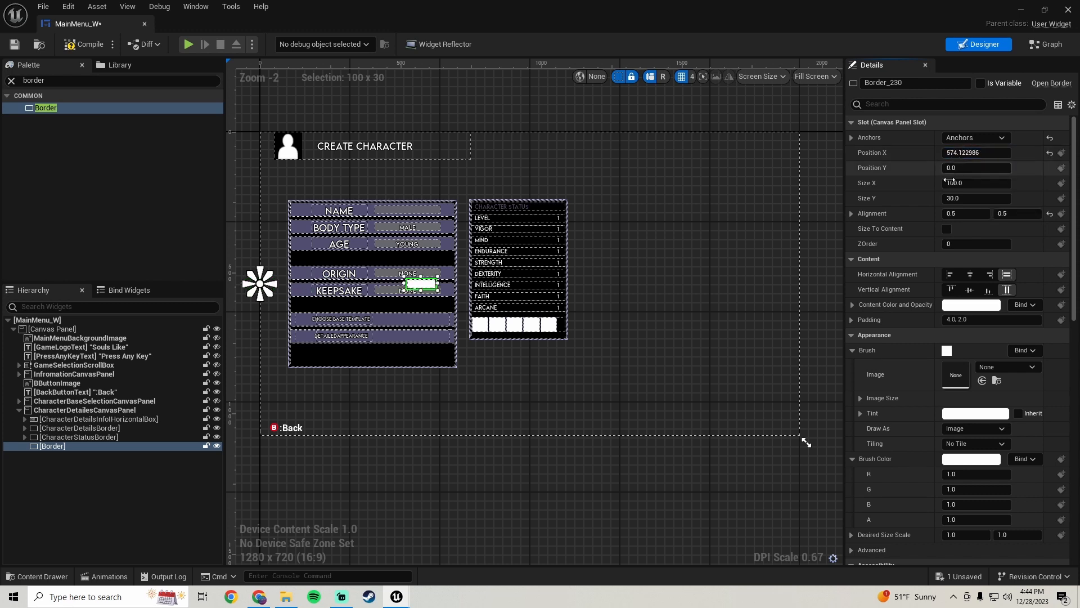
left_click(984, 183)
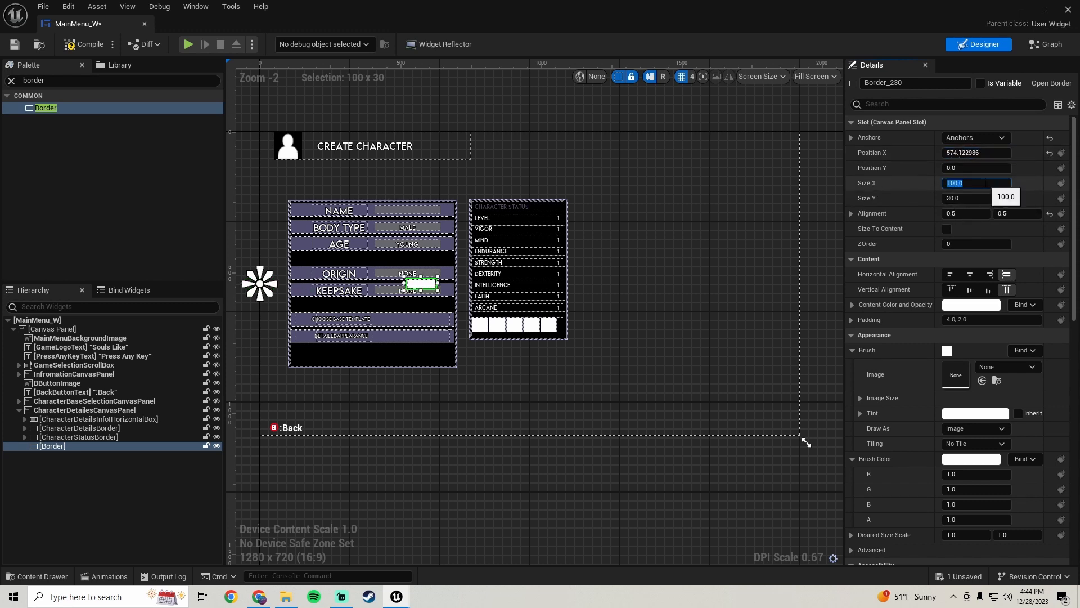
type("500")
key("Return")
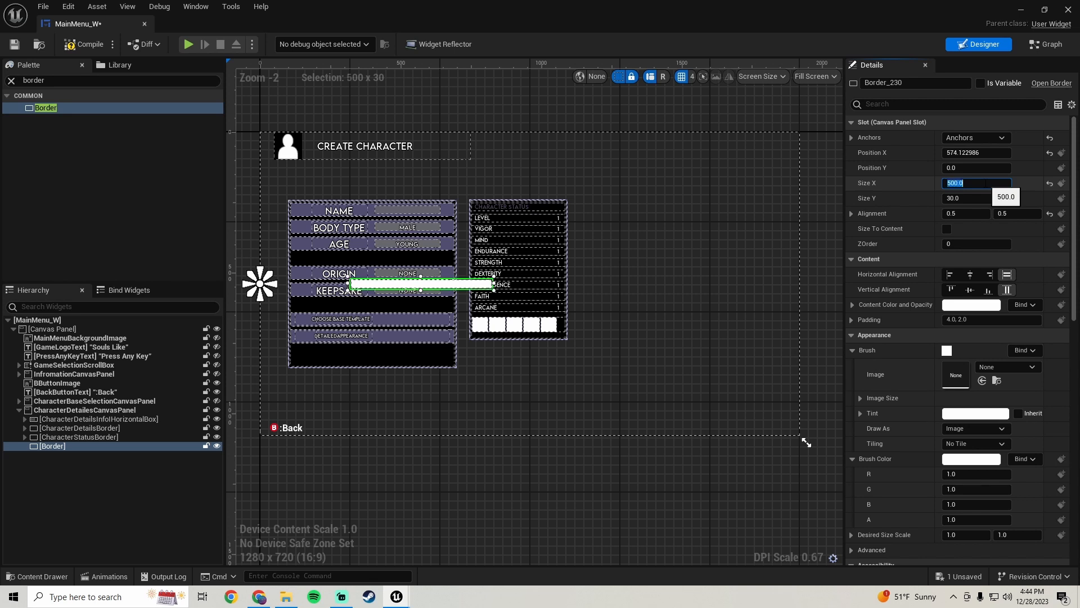
Set the border's Position X to 725
scroll(506, 315, "up", 3)
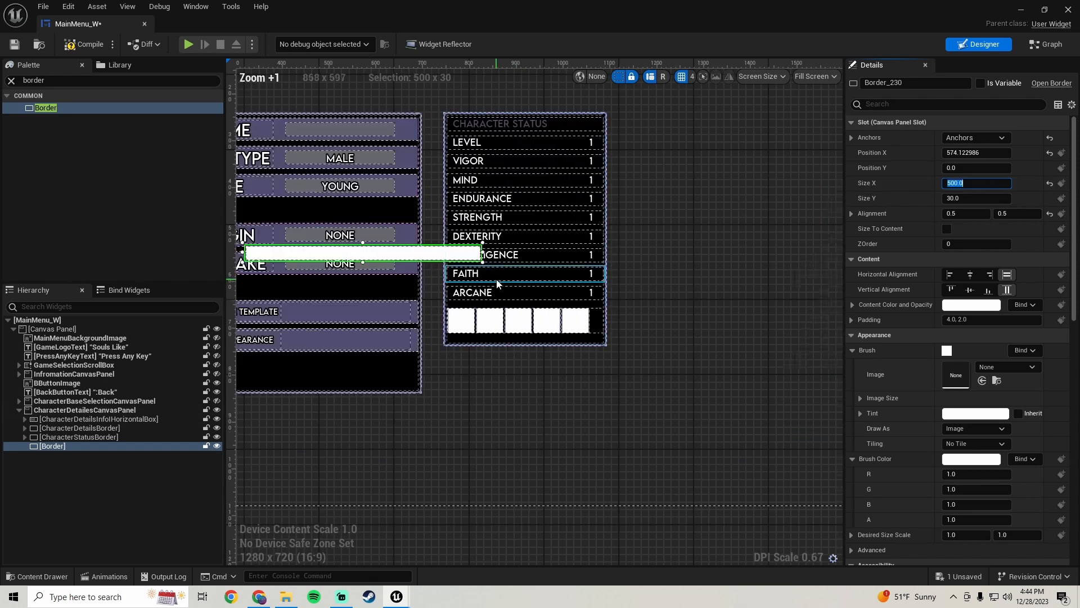
scroll(506, 315, "down", 3)
left_click(972, 152)
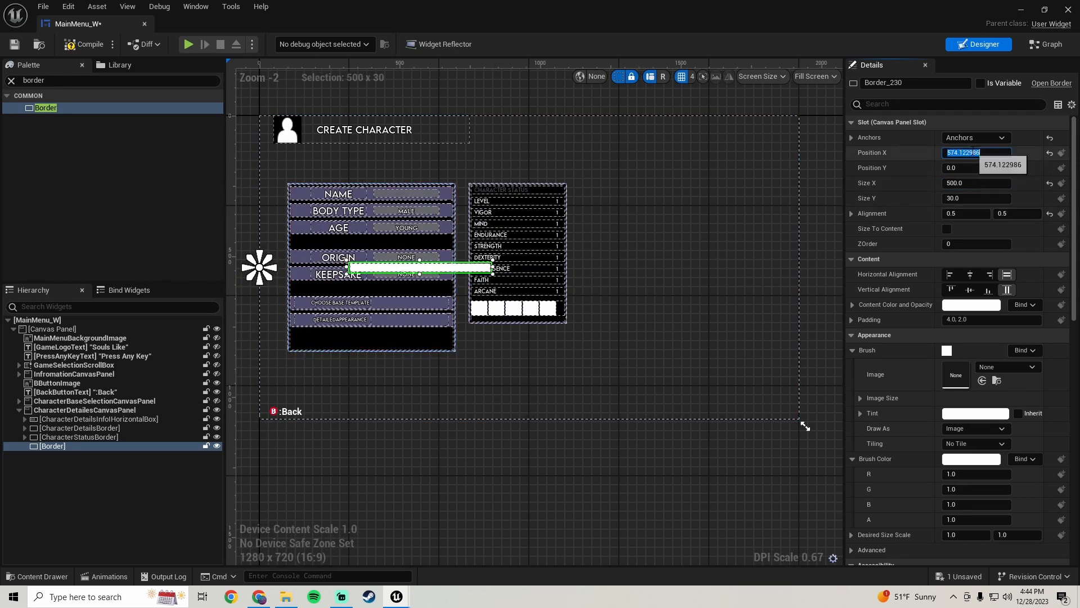
type("700")
key("Return")
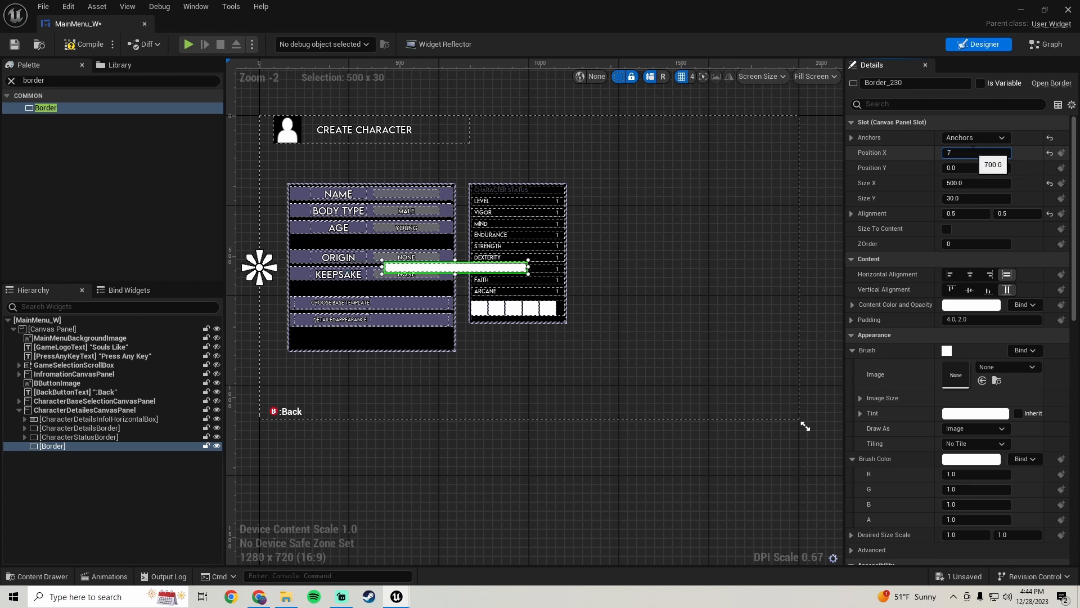
Set the border's Size Y to 700
scroll(477, 246, "up", 6)
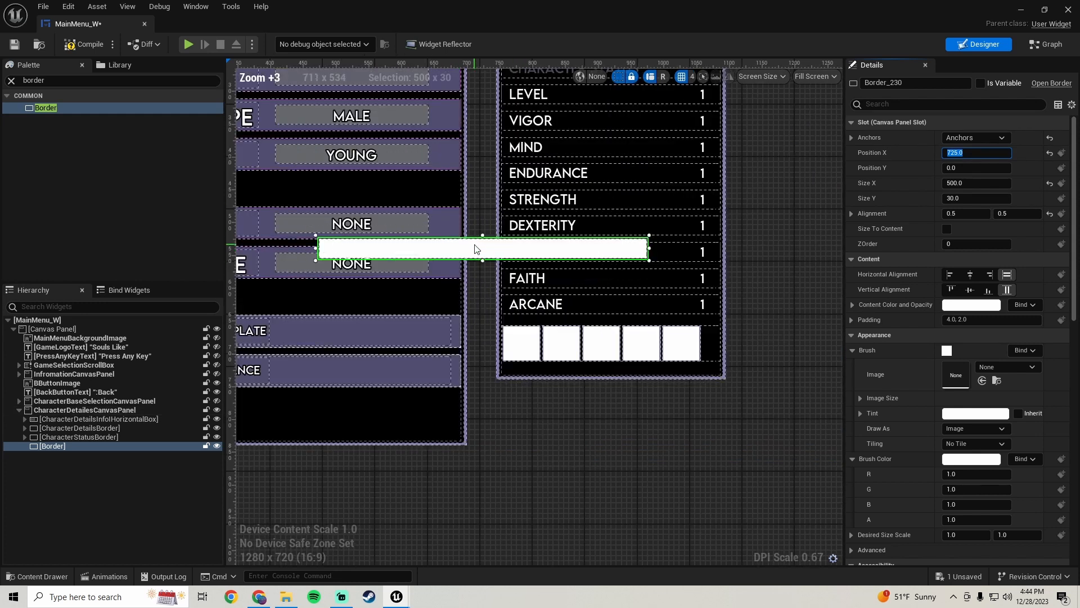
scroll(499, 241, "down", 6)
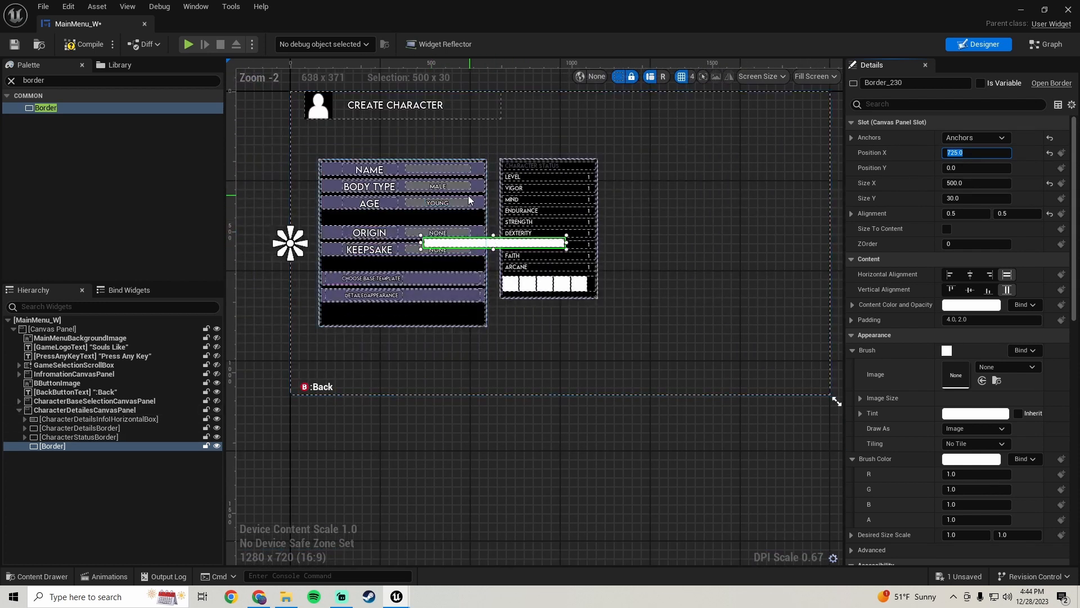
scroll(513, 279, "up", 3)
scroll(512, 277, "down", 1)
right_click_drag(511, 274, 518, 313)
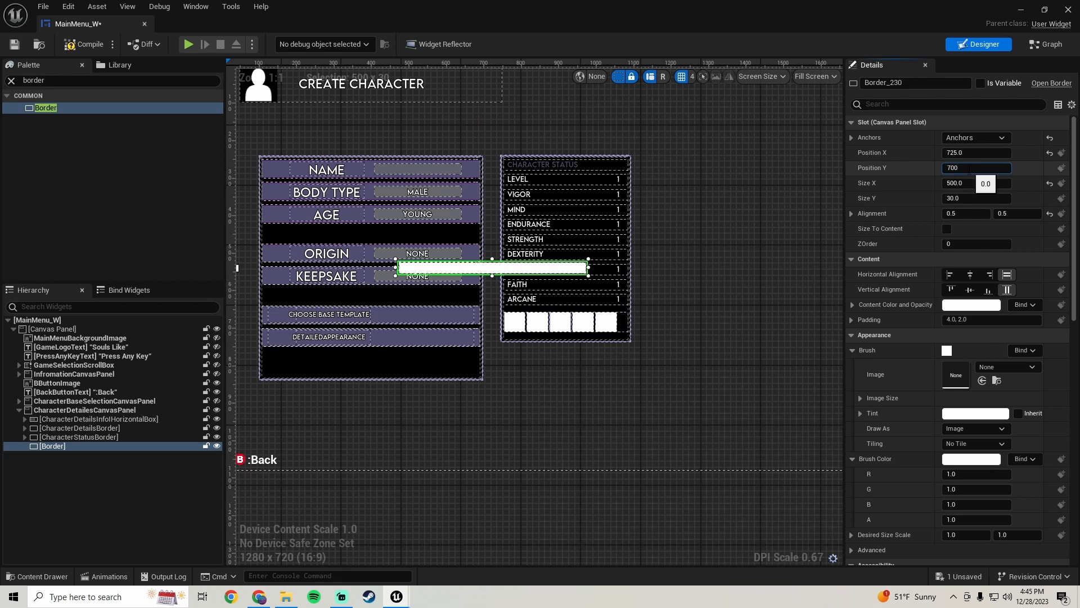
left_click(964, 198)
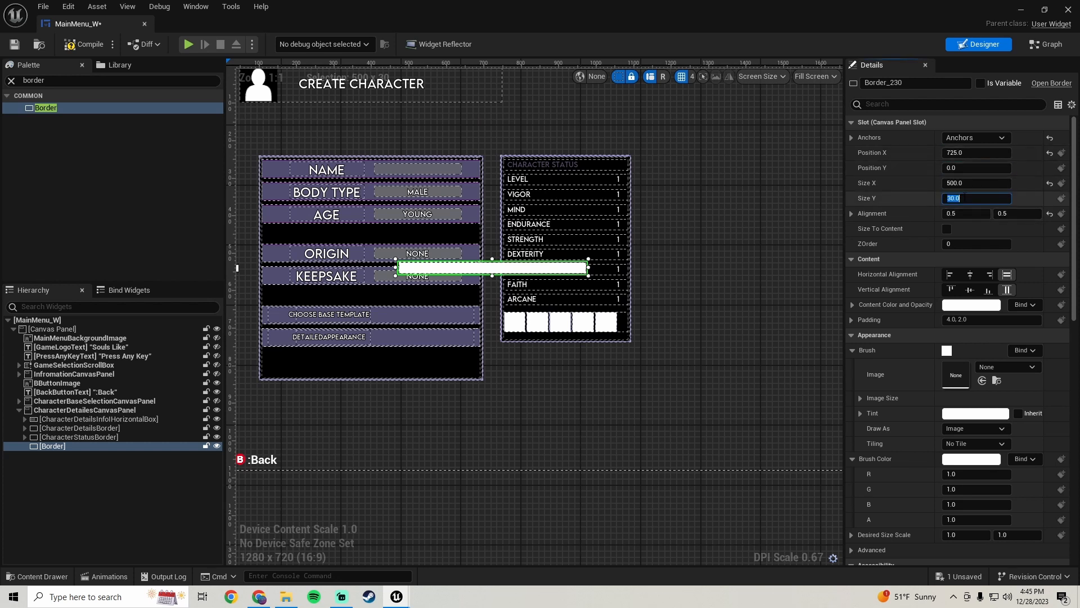
key("Return")
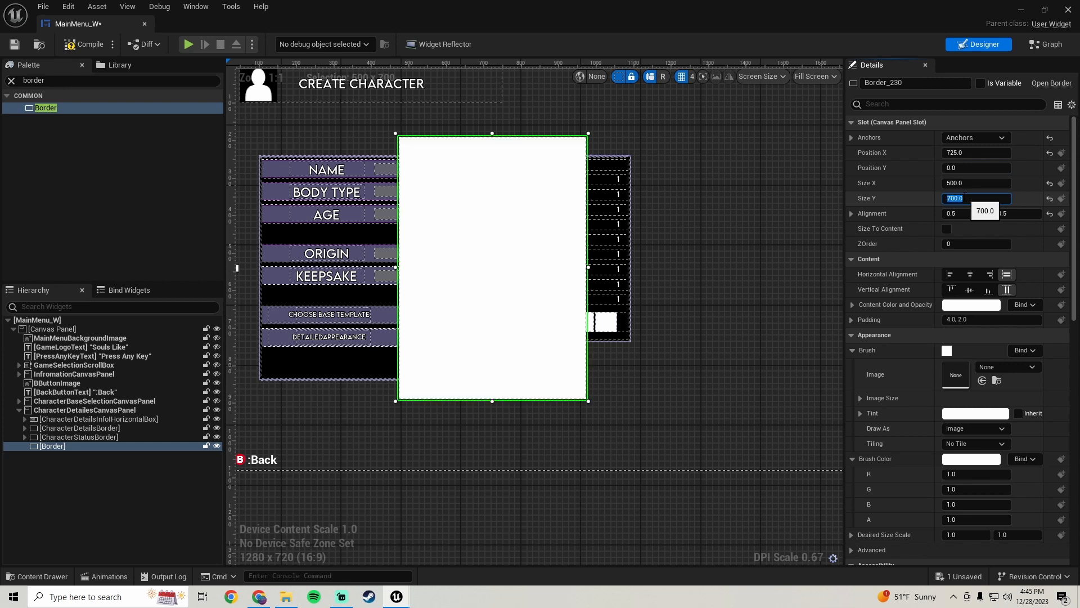
Set the border's Size Y to 600
scroll(526, 237, "down", 1)
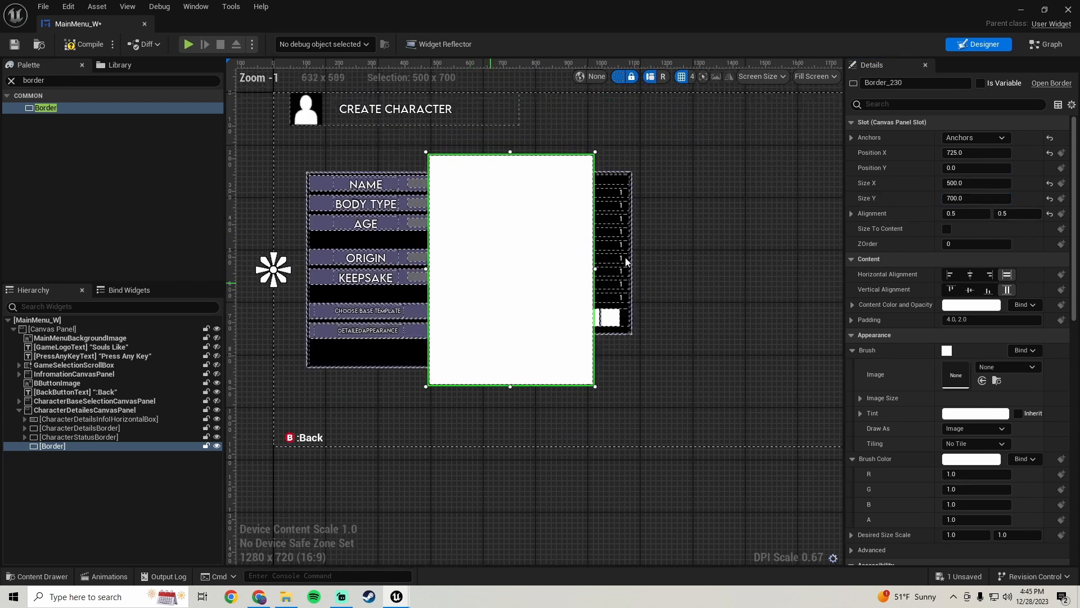
left_click(965, 195)
type("600")
key("Return")
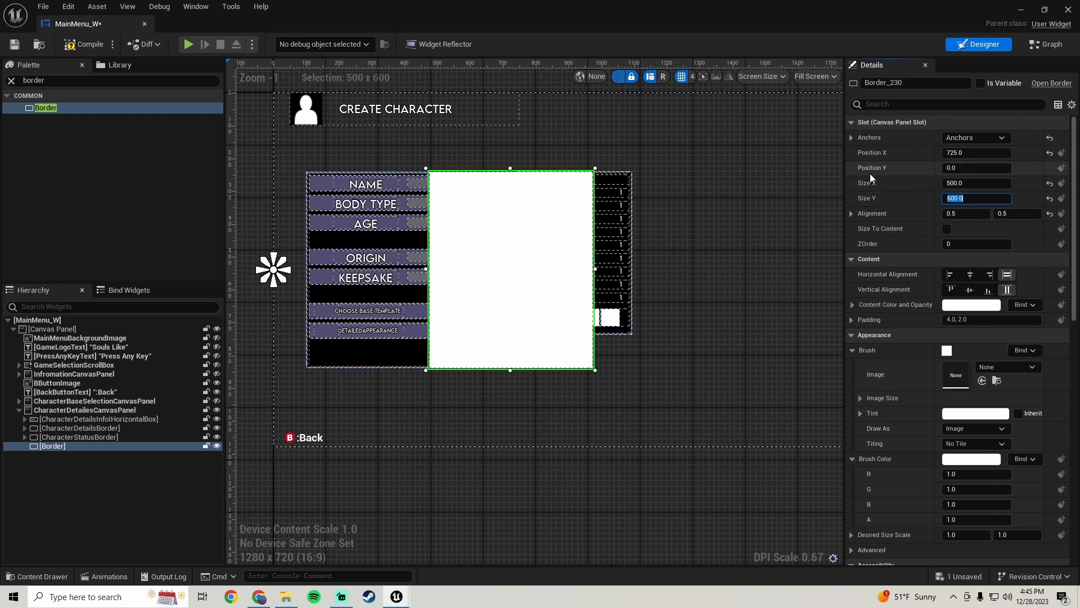
Set the border's Size X to 450 and compile the widget blueprint
left_click(982, 183)
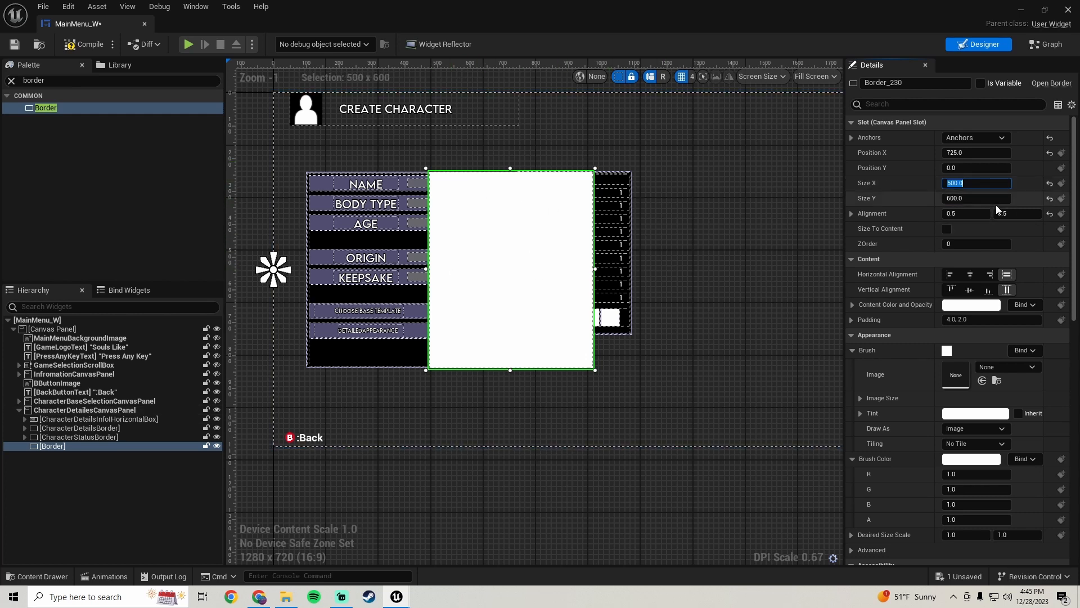
type("450")
key("Return")
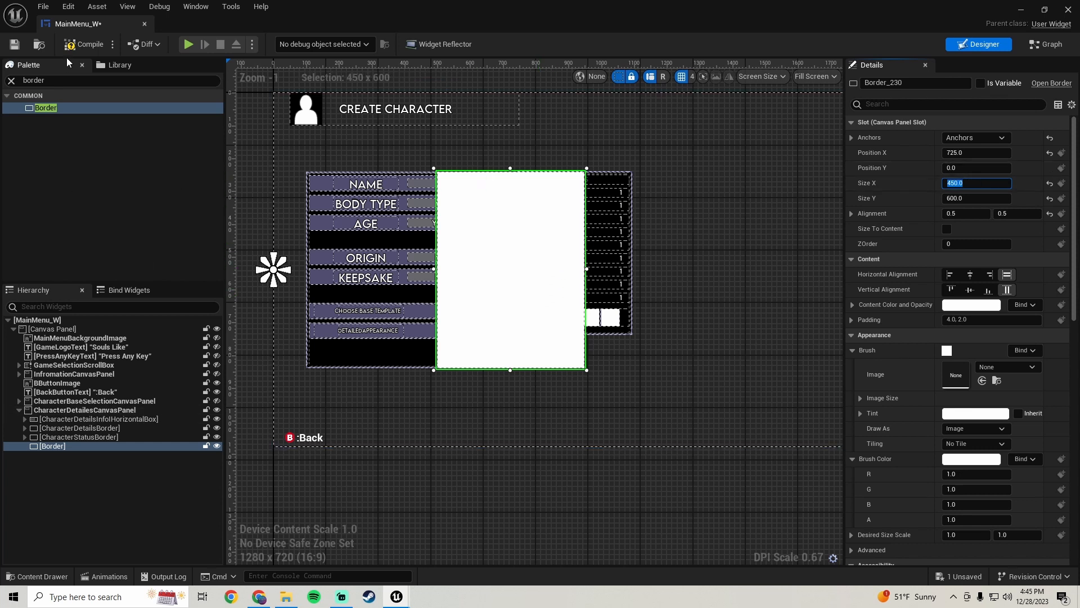
left_click(78, 46)
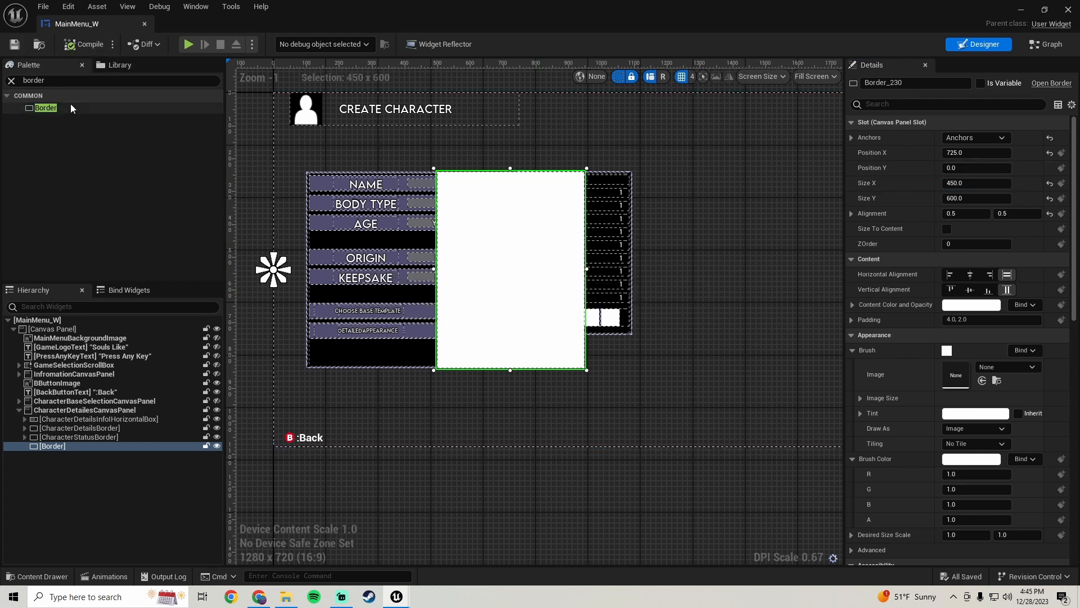
Nest a second Border widget inside the new border in the hierarchy
left_click(35, 111)
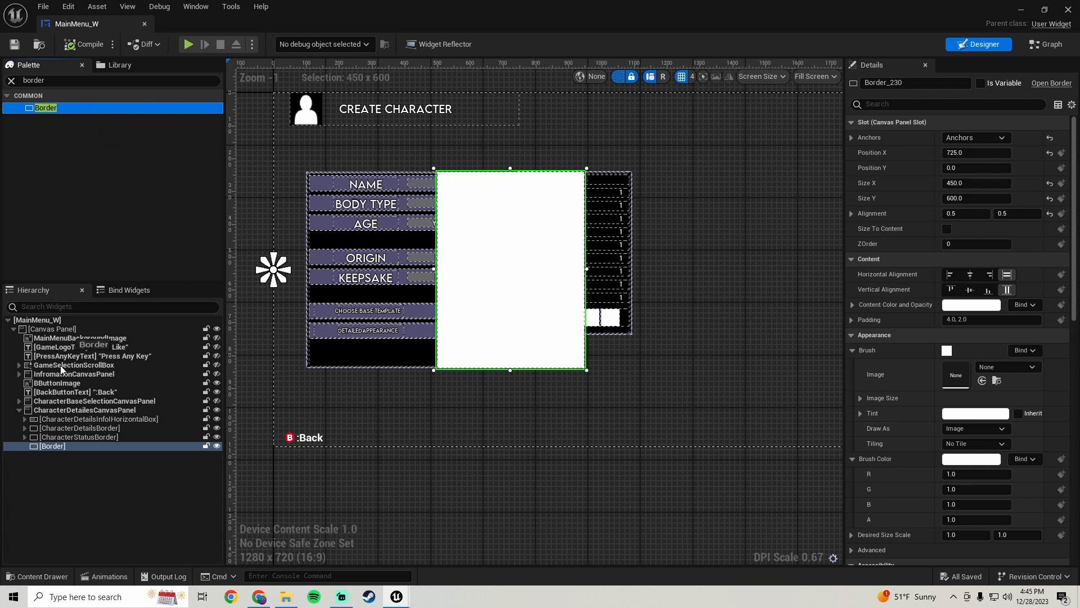
left_click_drag(53, 434, 57, 447)
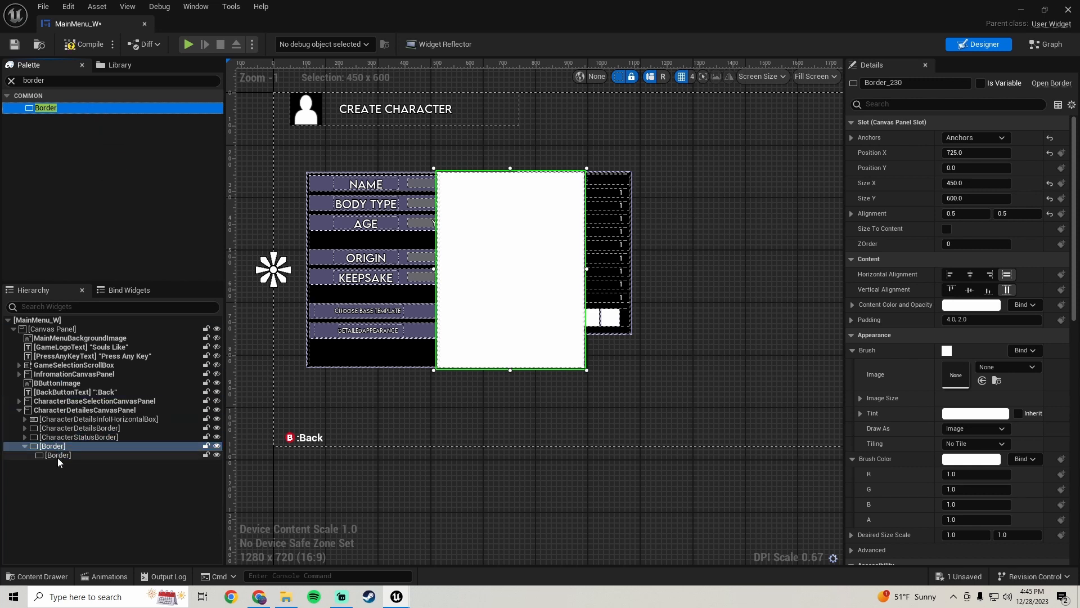
Set the inner border's brush tint to black
left_click(63, 455)
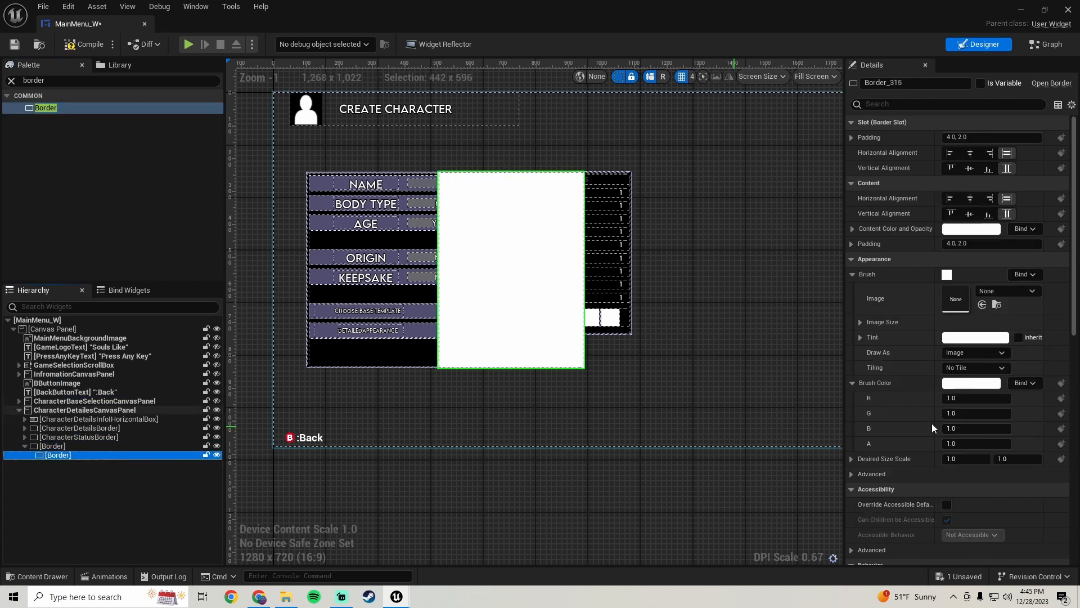
left_click(976, 337)
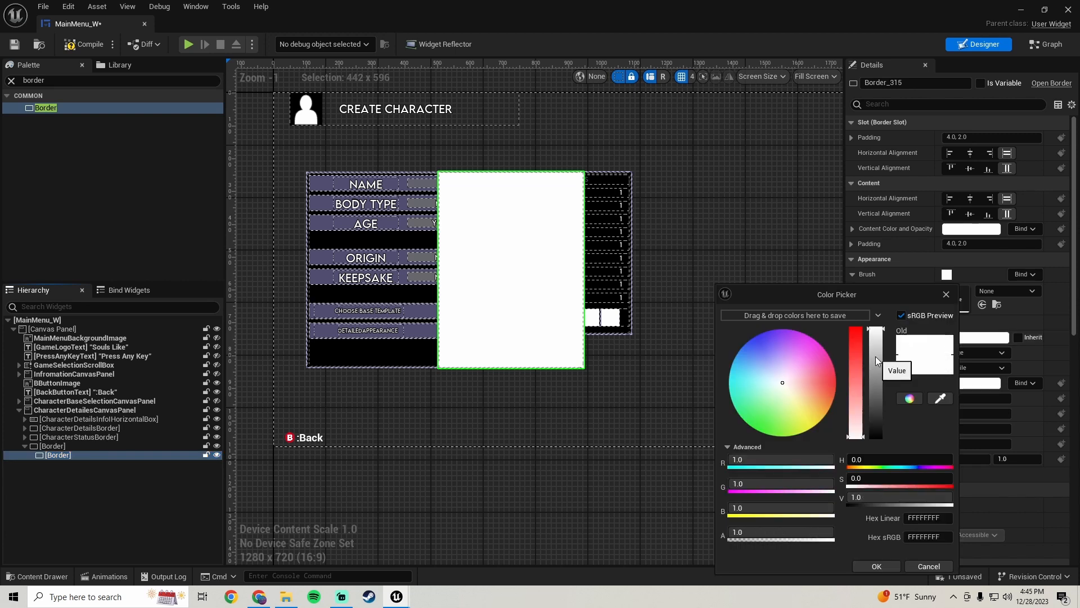
left_click_drag(875, 362, 870, 507)
left_click(875, 567)
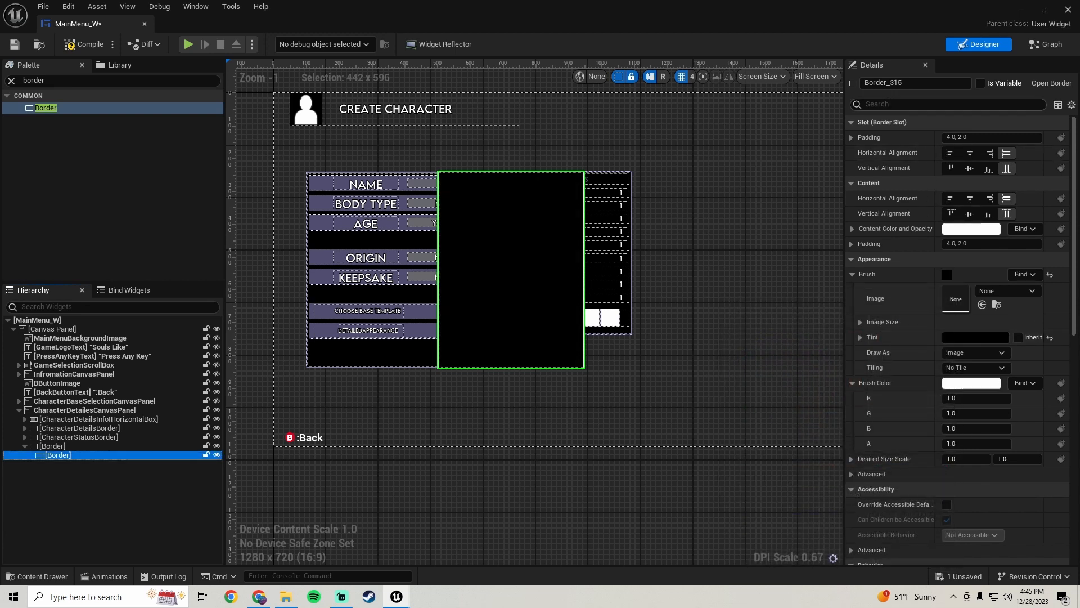
left_click(960, 136)
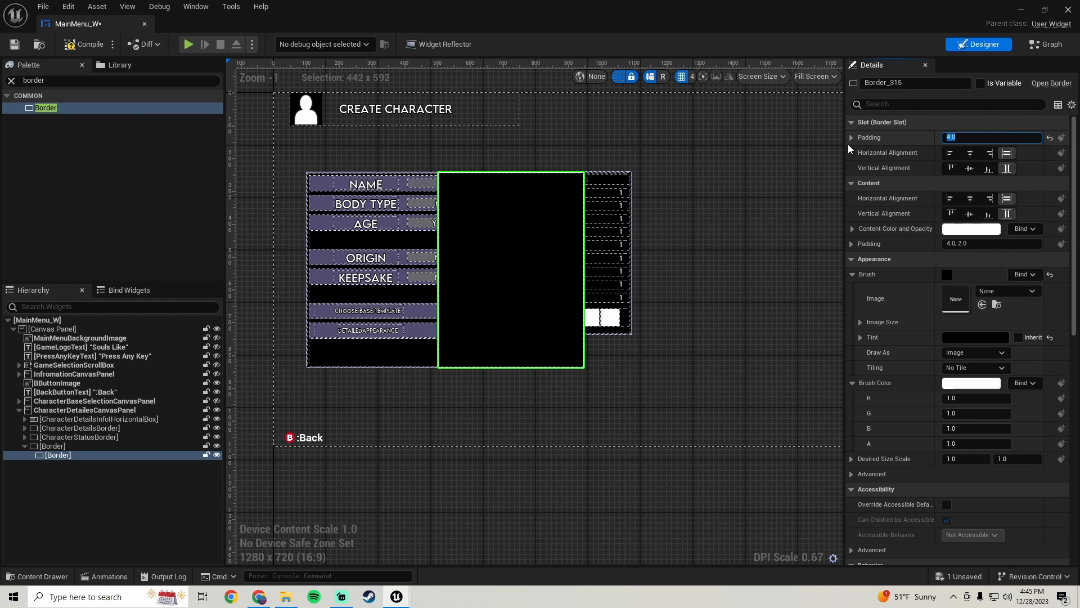
left_click(677, 357)
scroll(493, 286, "up", 3)
scroll(493, 282, "down", 4)
scroll(537, 294, "up", 4)
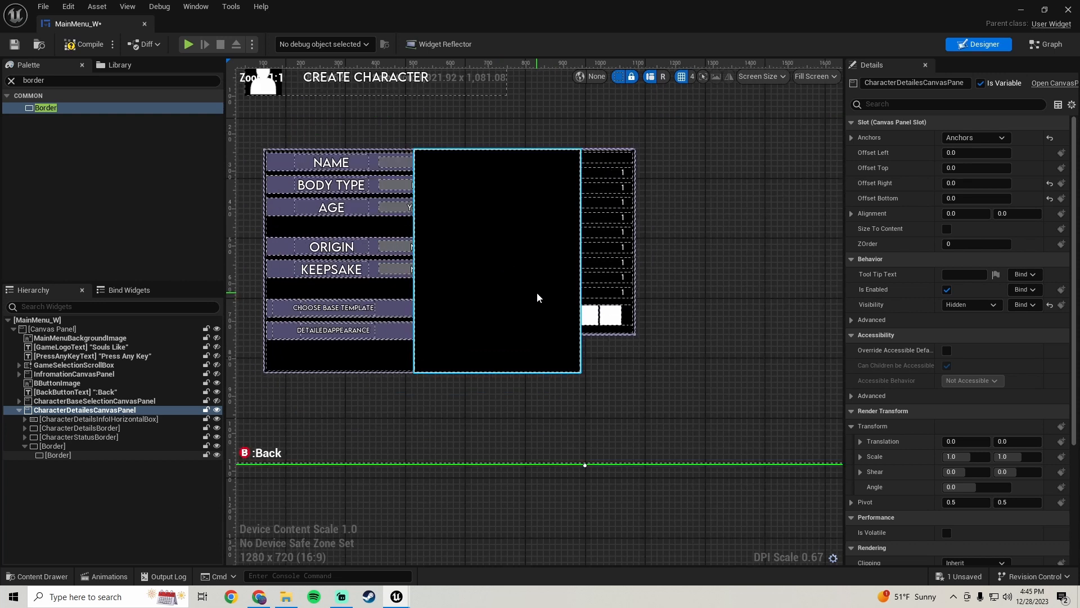
scroll(504, 289, "down", 1)
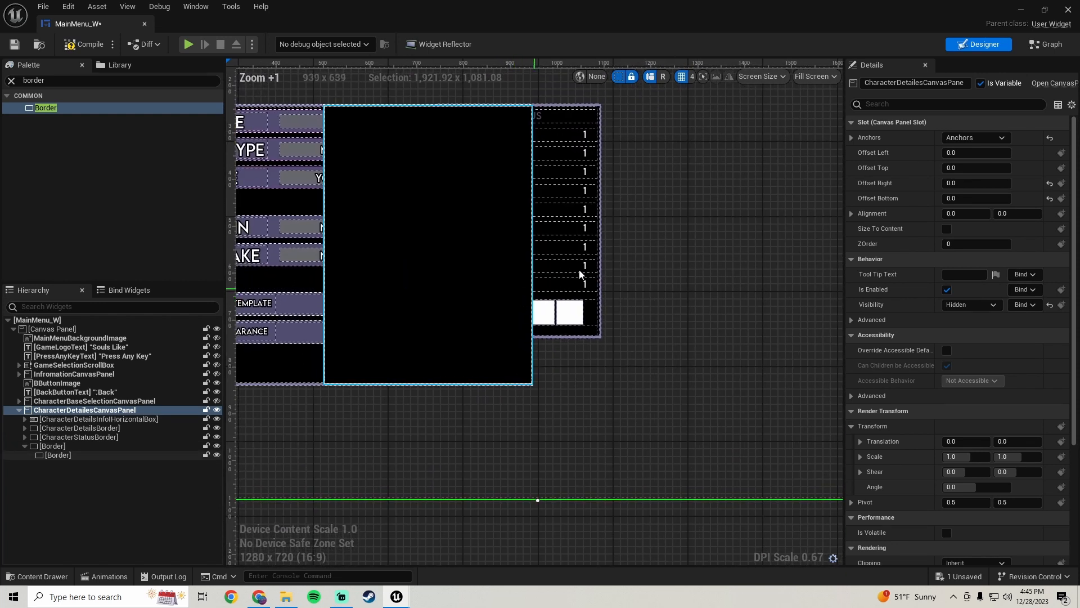
Copy the CharacterStatusBorder's tint and paste it onto the outer new border
left_click(600, 241)
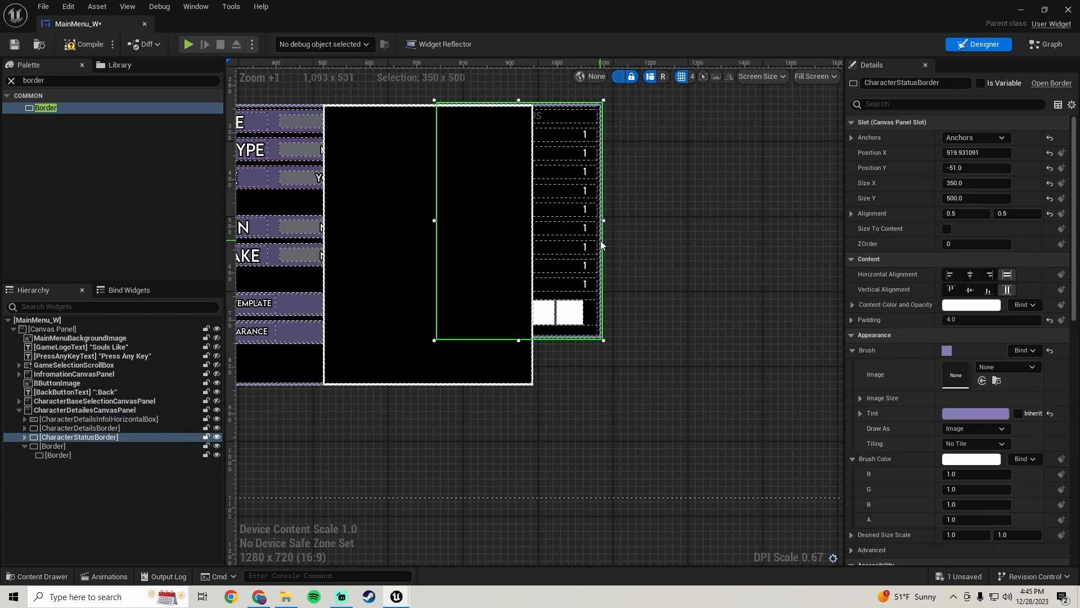
right_click(893, 413)
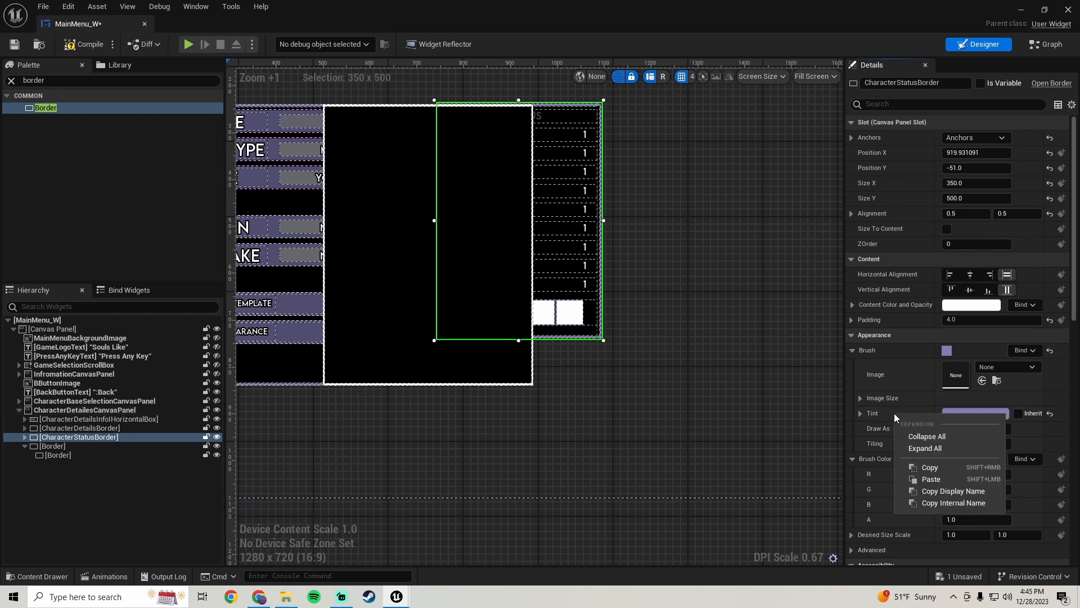
left_click(929, 468)
left_click(52, 447)
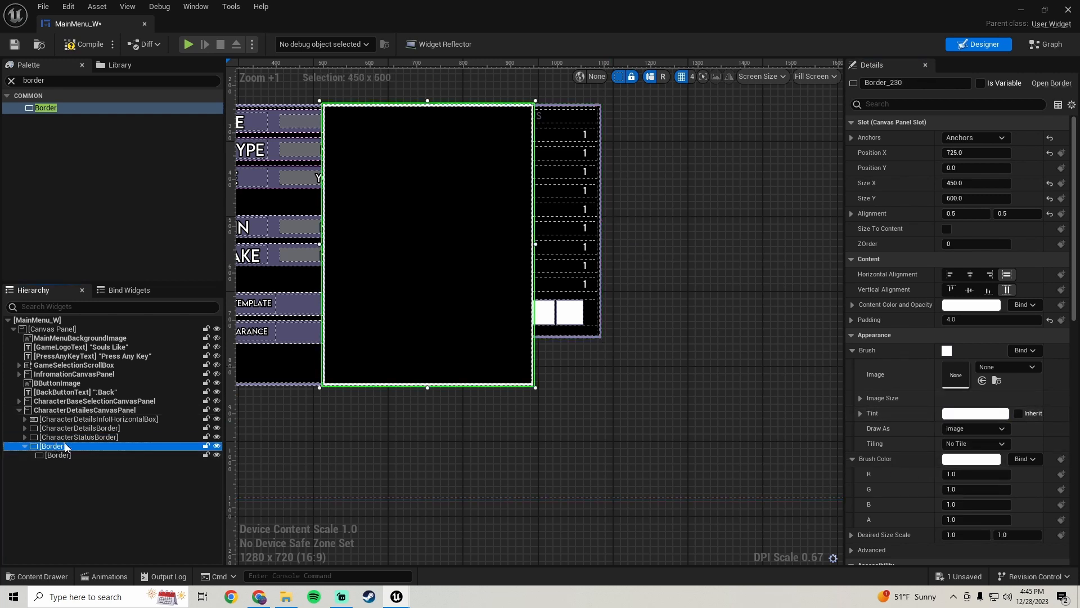
right_click(900, 417)
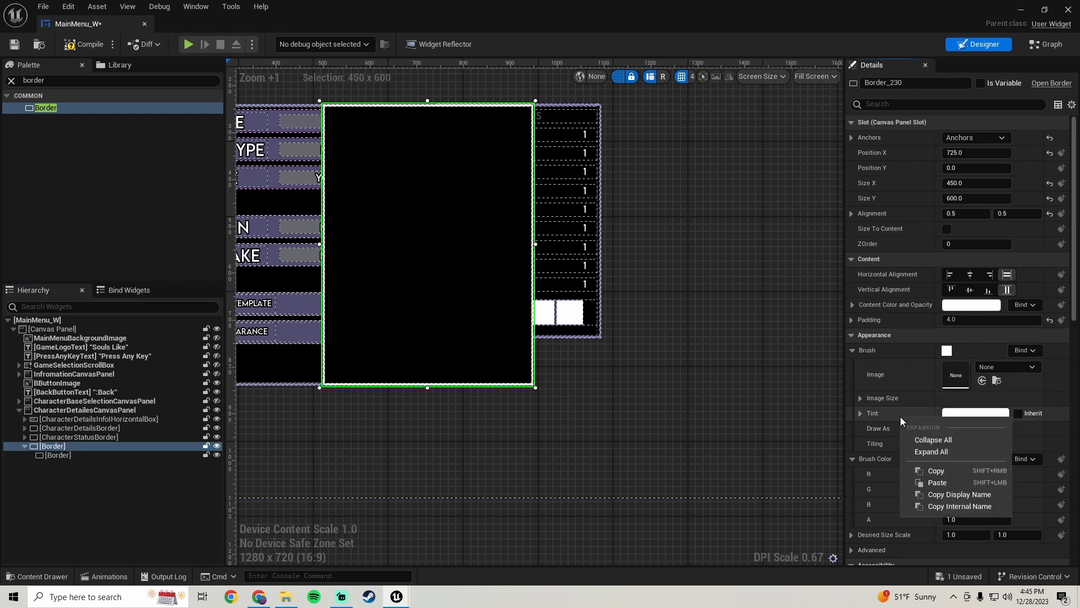
left_click(942, 480)
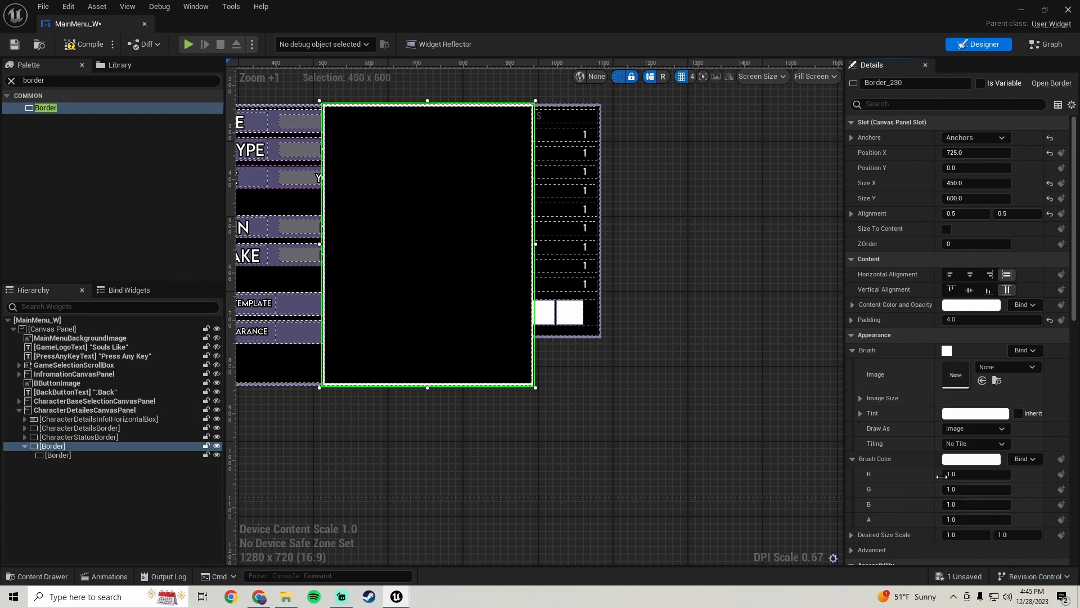
Save the widget blueprint
scroll(646, 389, "down", 2)
right_click_drag(618, 376, 627, 344)
scroll(627, 342, "up", 2)
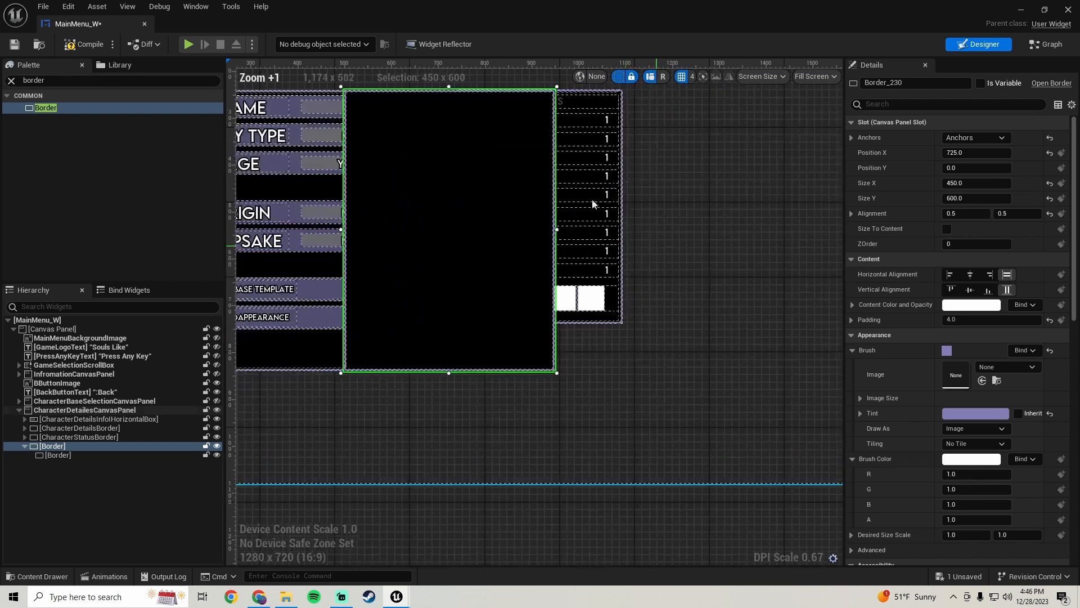
left_click(15, 46)
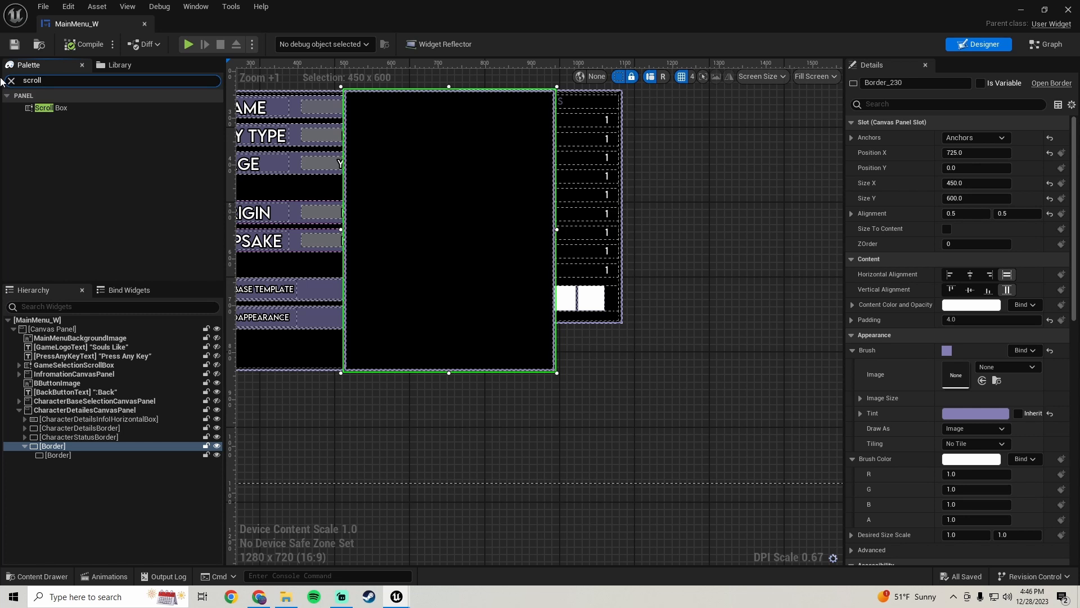
Nest a Scroll Box inside the inner border
left_click(63, 107)
left_click_drag(59, 457, 60, 454)
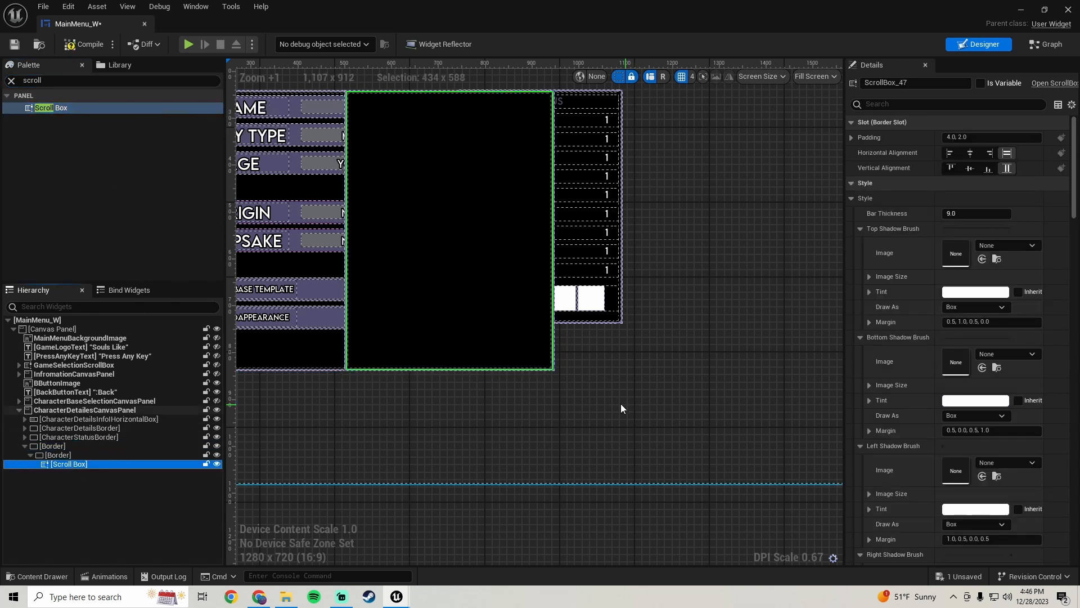
scroll(617, 403, "down", 2)
right_click_drag(556, 381, 528, 367)
scroll(539, 356, "up", 2)
scroll(538, 355, "down", 1)
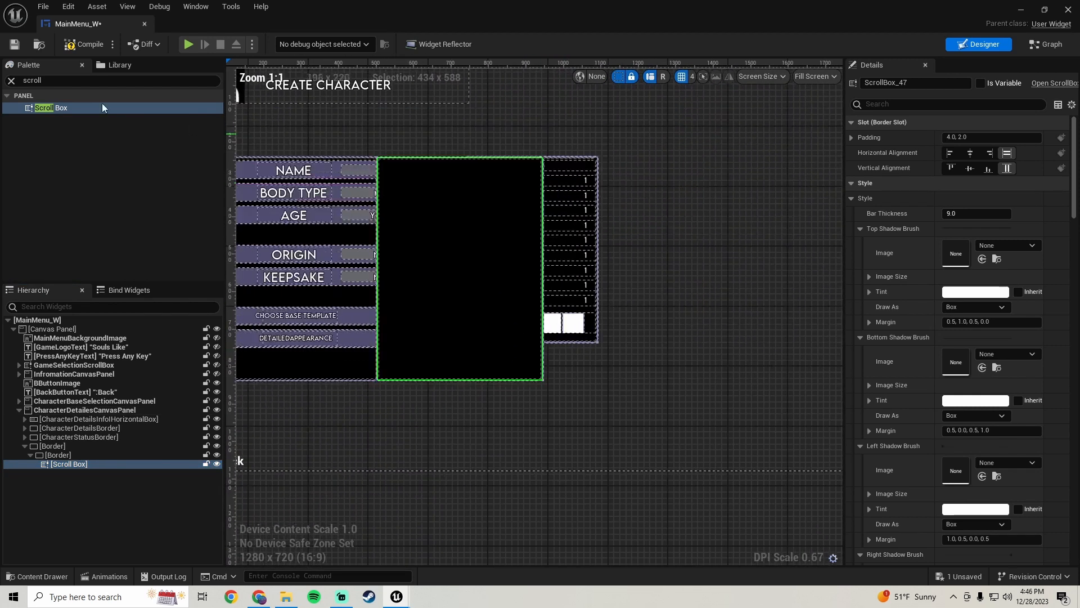
Add a Size Box inside the scroll box and enable its Height Override at 75
type("size")
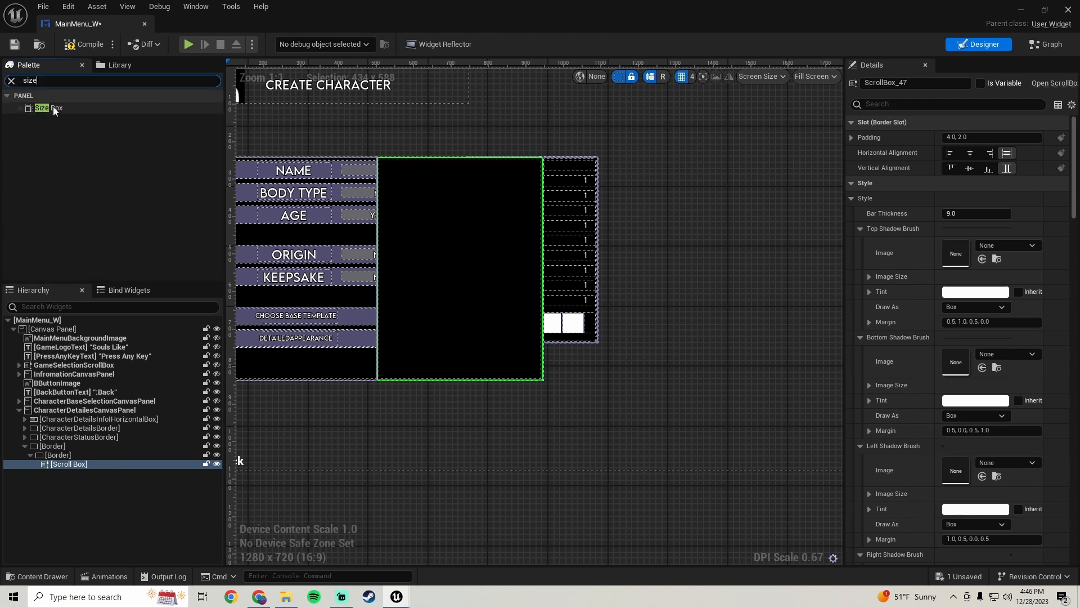
left_click_drag(53, 107, 75, 464)
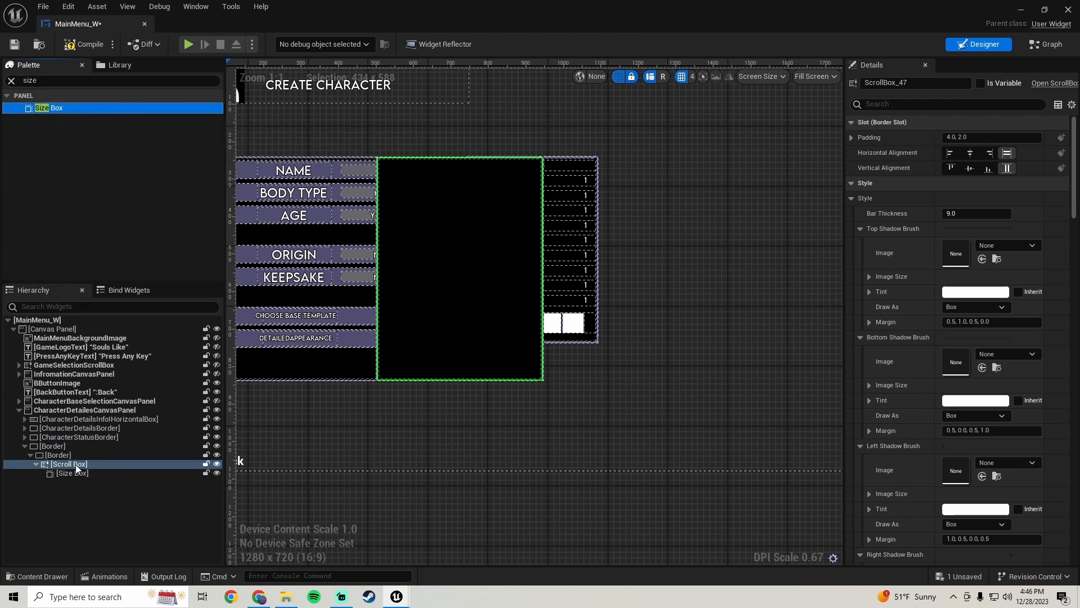
left_click(72, 472)
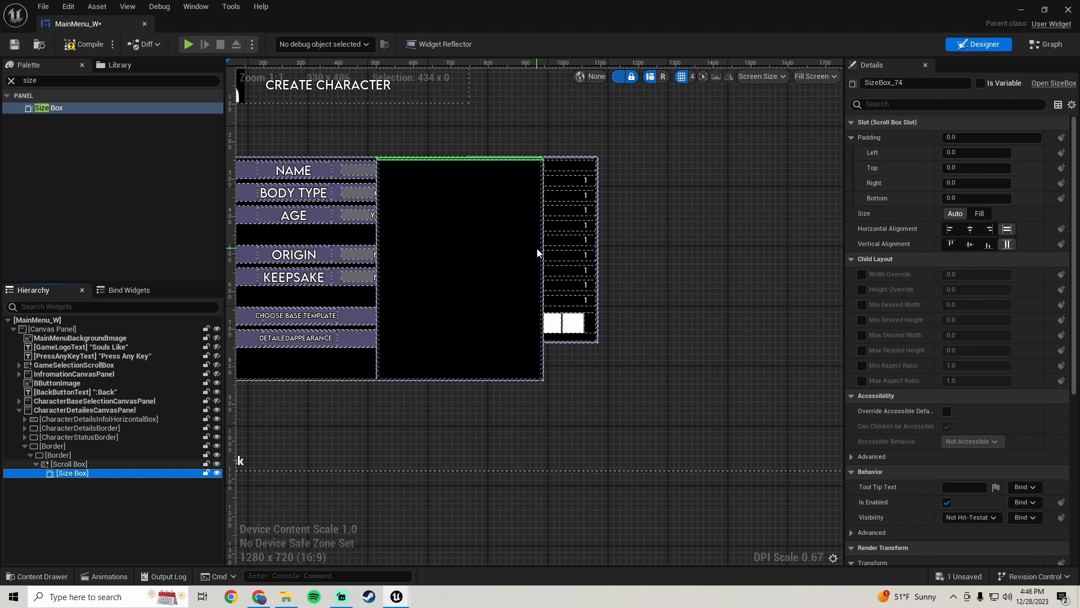
left_click(862, 289)
left_click(988, 291)
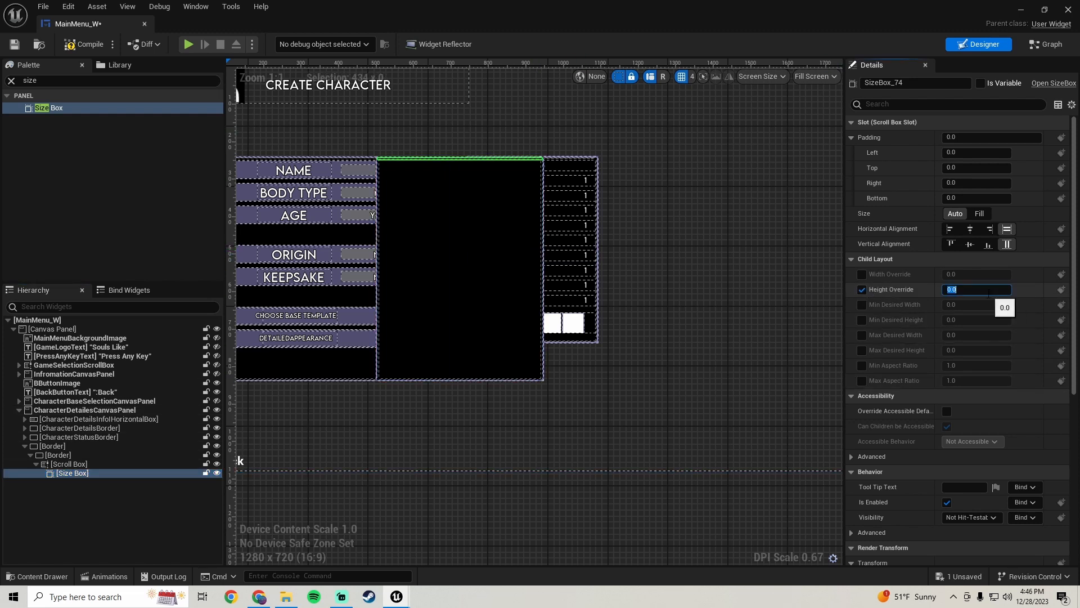
key("Return")
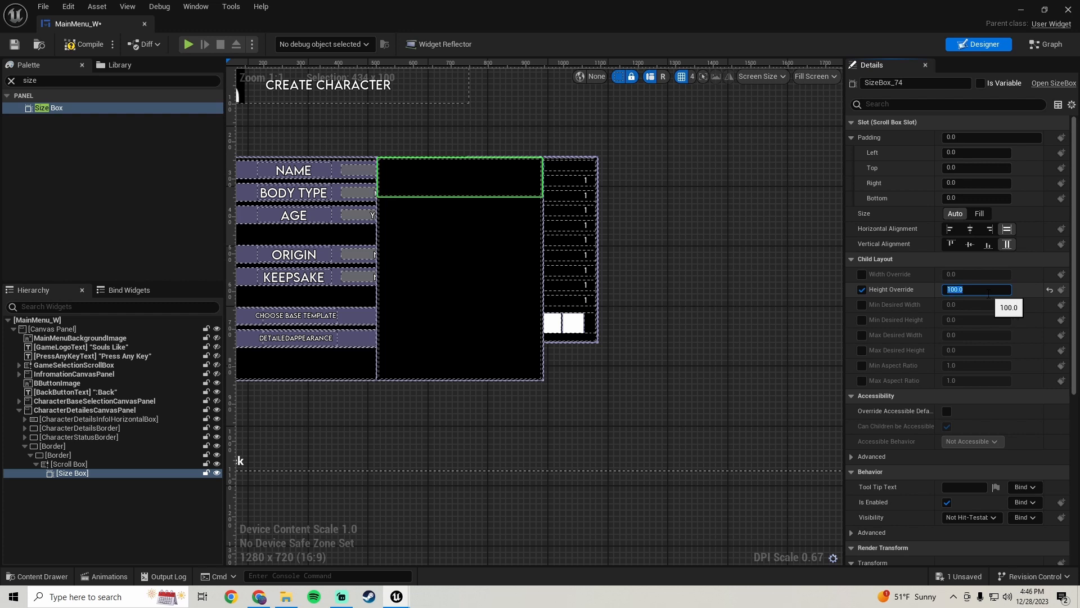
type("75")
key("Return")
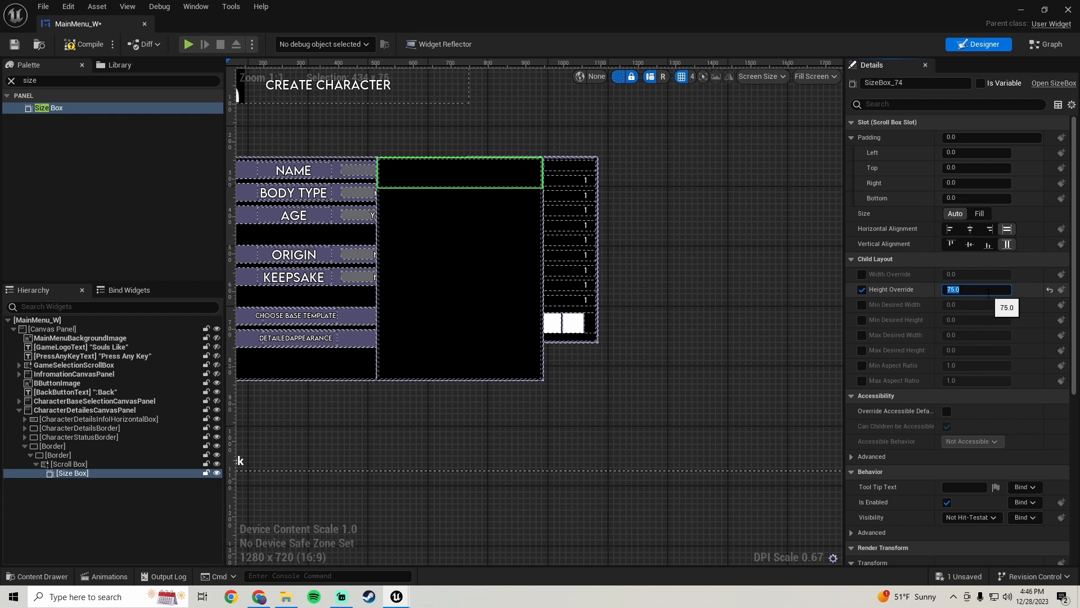
Add a Horizontal Box inside the Size Box
scroll(488, 188, "up", 4)
scroll(472, 178, "down", 1)
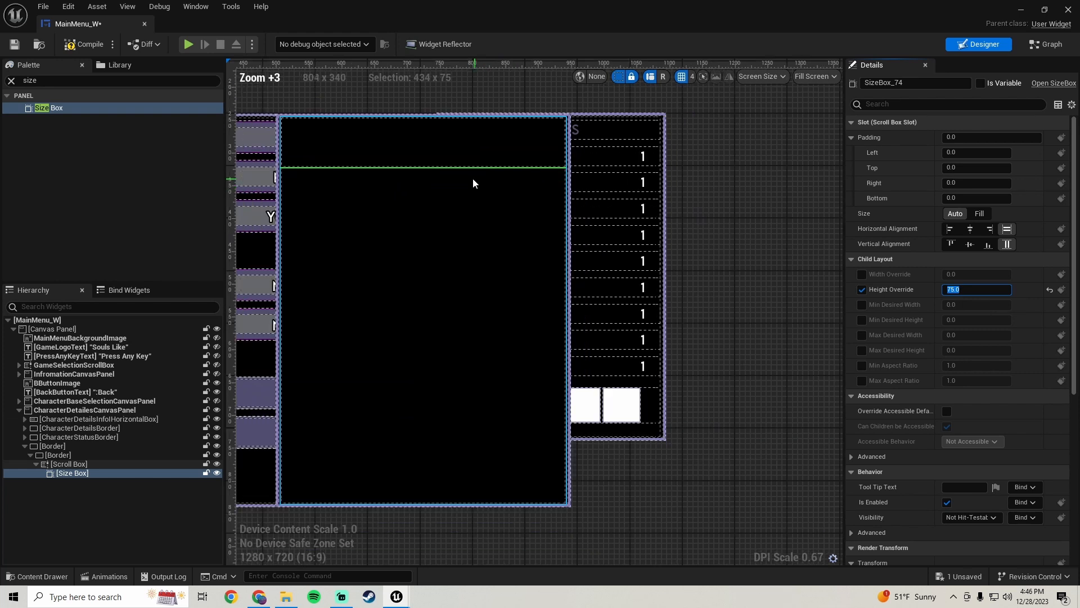
scroll(471, 178, "down", 3)
scroll(455, 186, "up", 1)
right_click_drag(454, 185, 486, 204)
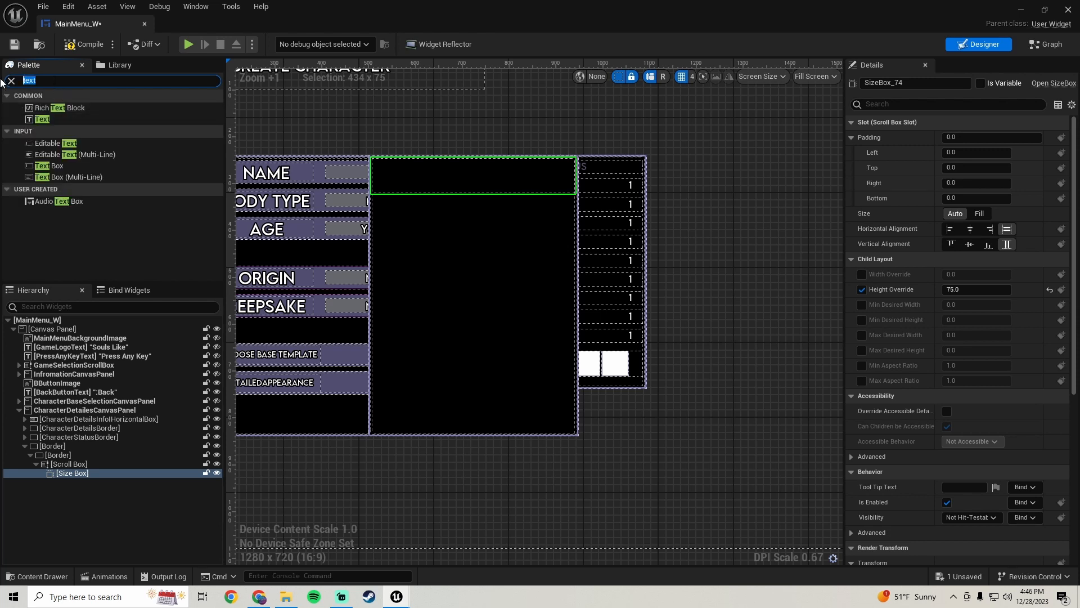
type("ri")
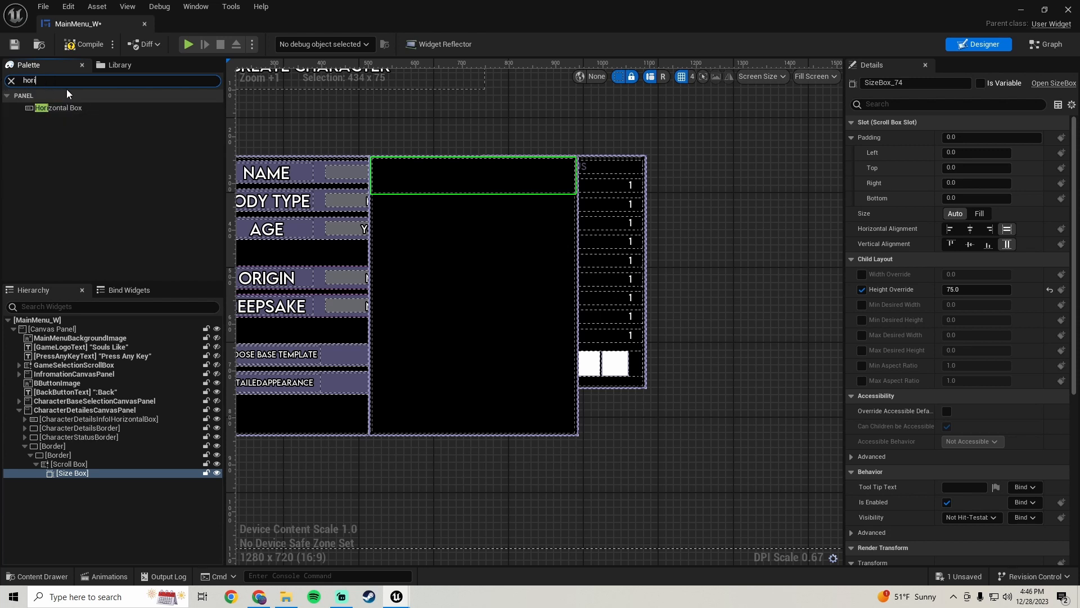
left_click_drag(58, 108, 79, 474)
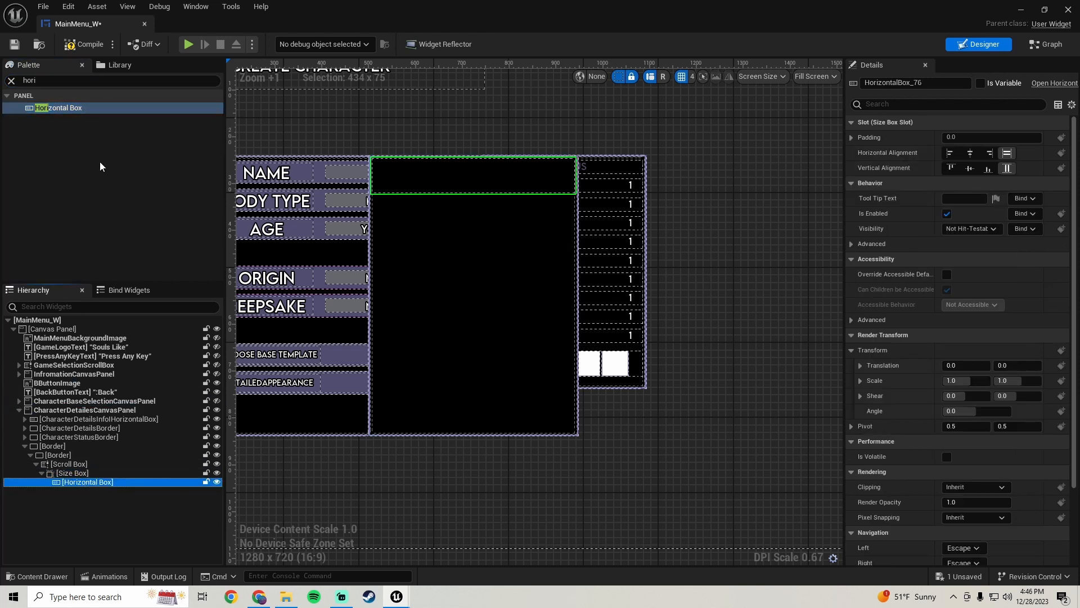
Add a Text block inside the horizontal box and set its slot size to Fill
left_click(50, 79)
type("text")
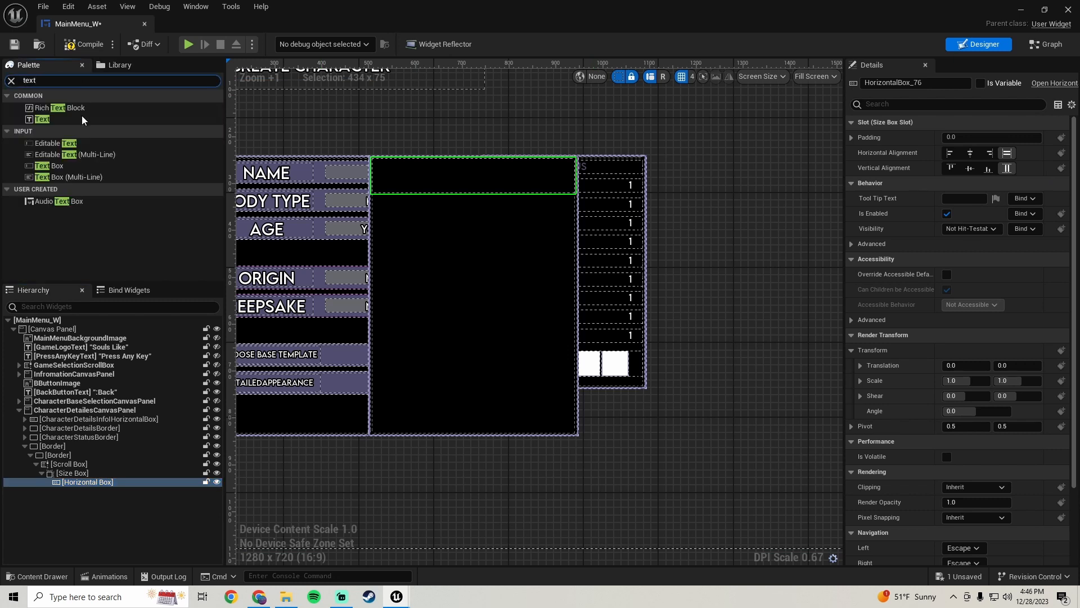
left_click_drag(43, 123, 90, 489)
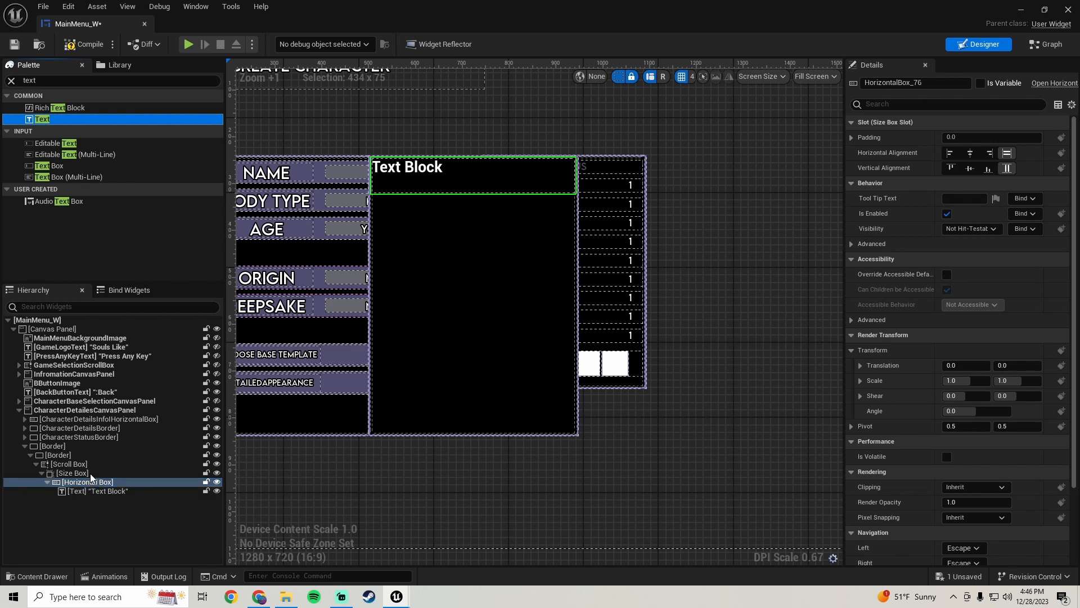
left_click(95, 492)
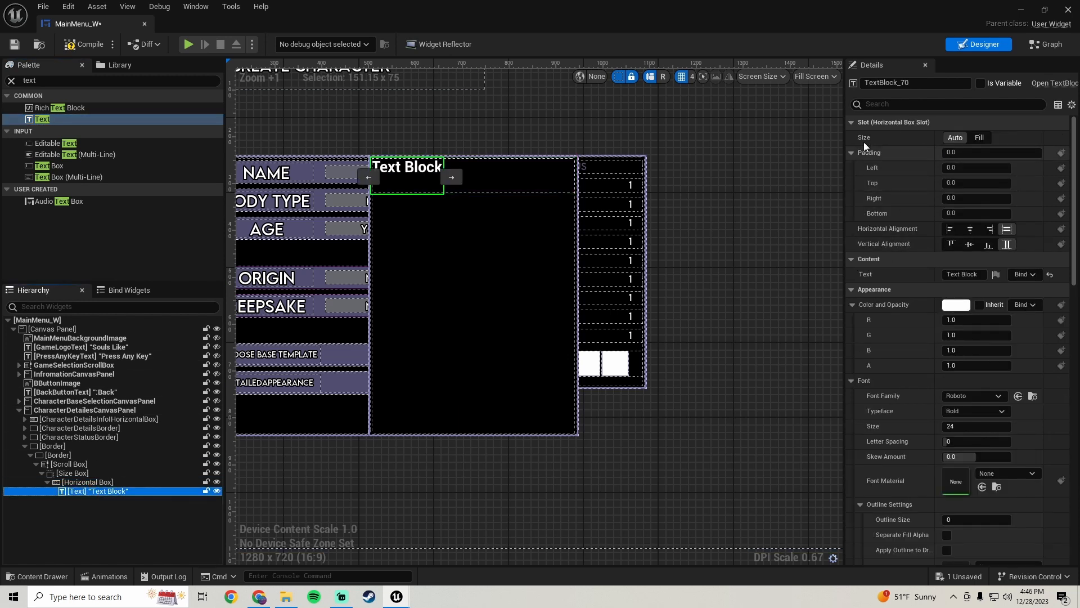
left_click(979, 138)
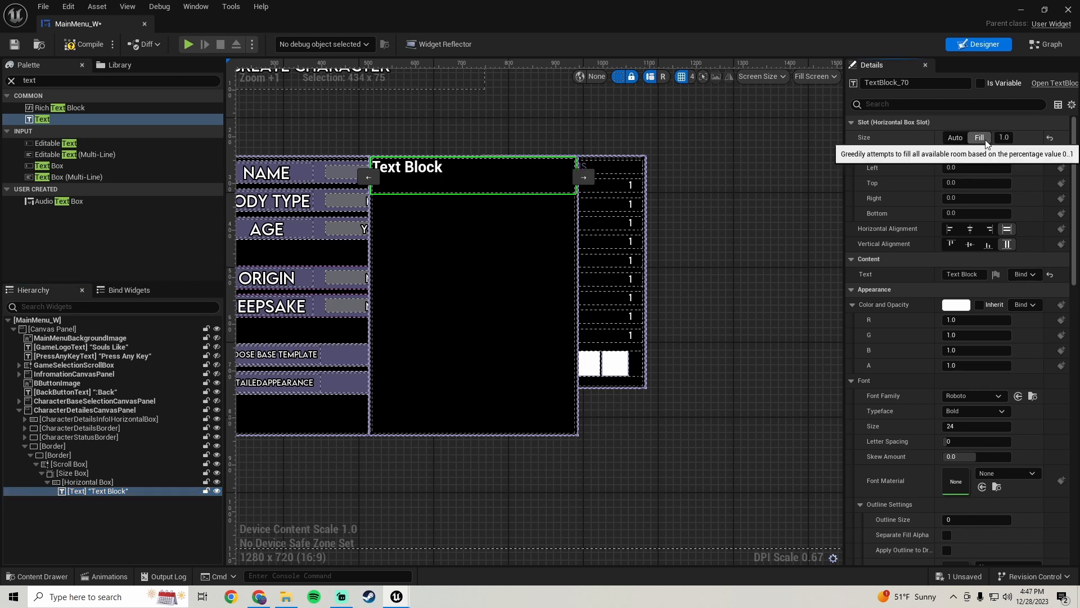
Center the text block's justification and its vertical alignment
scroll(899, 347, "down", 8)
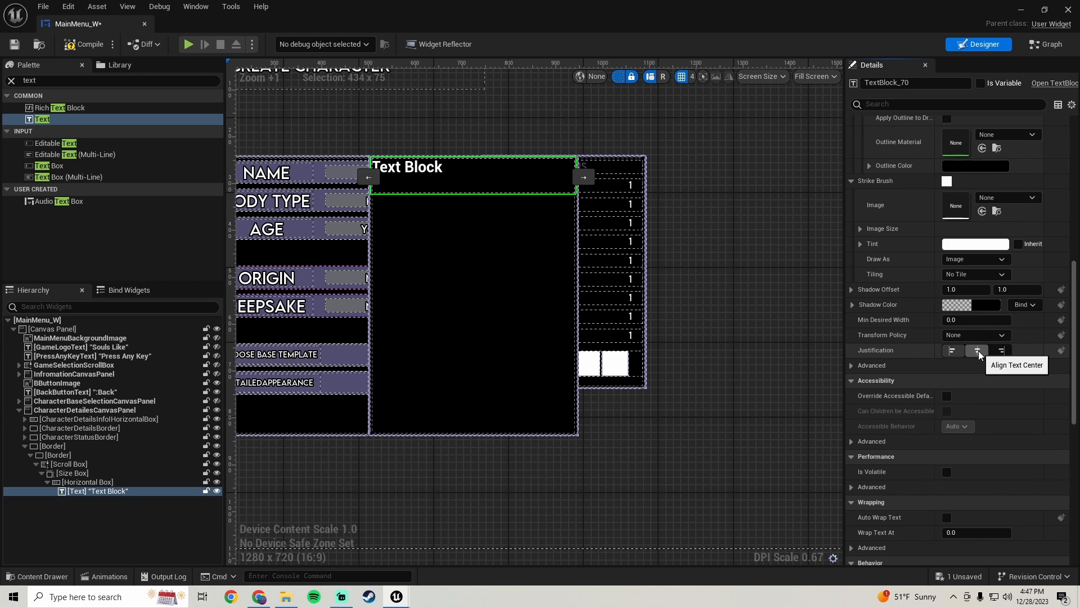
left_click(977, 350)
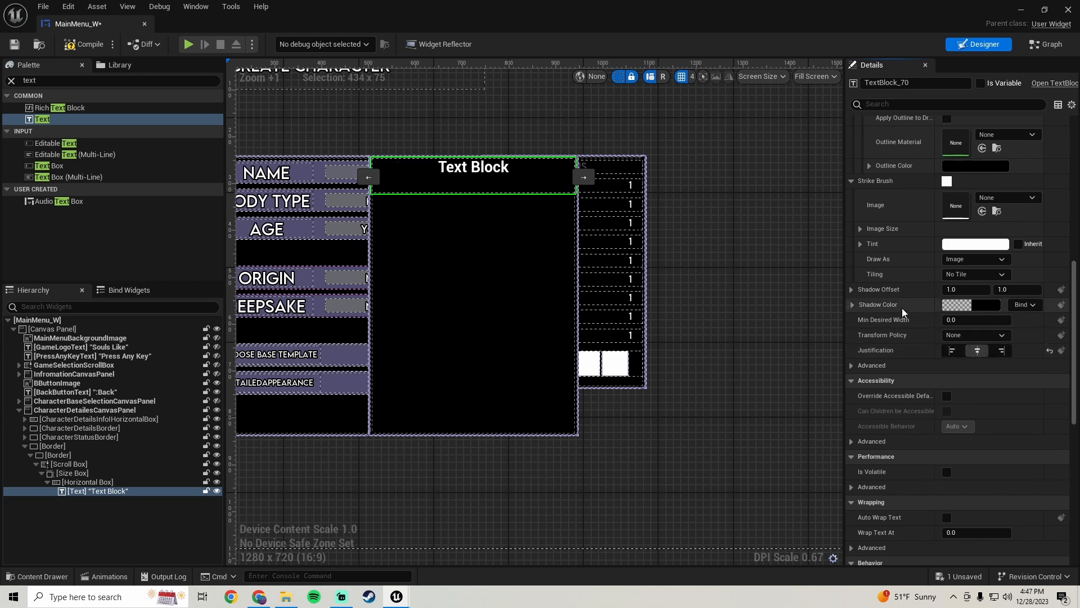
scroll(903, 308, "up", 6)
scroll(899, 301, "up", 1)
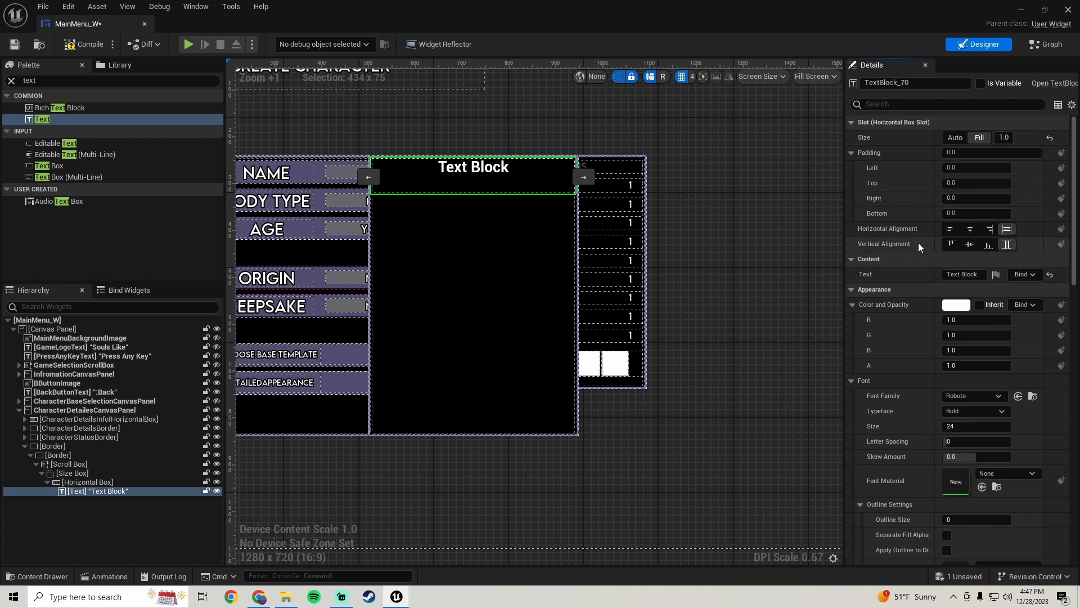
left_click(970, 244)
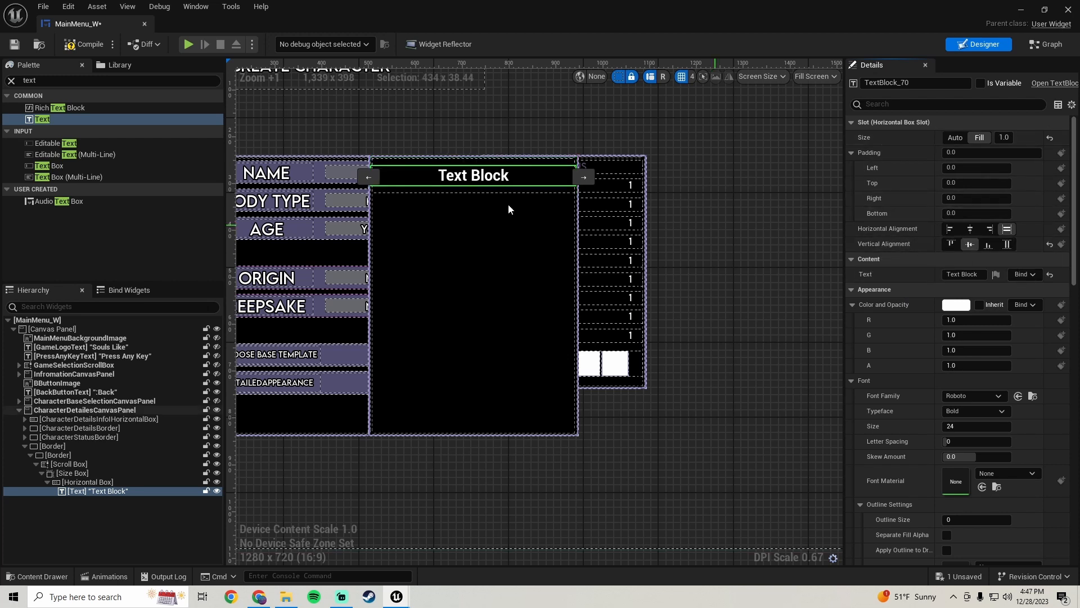
Set the text block's font family to LEMONMILK-Regular_Font
scroll(886, 326, "down", 3)
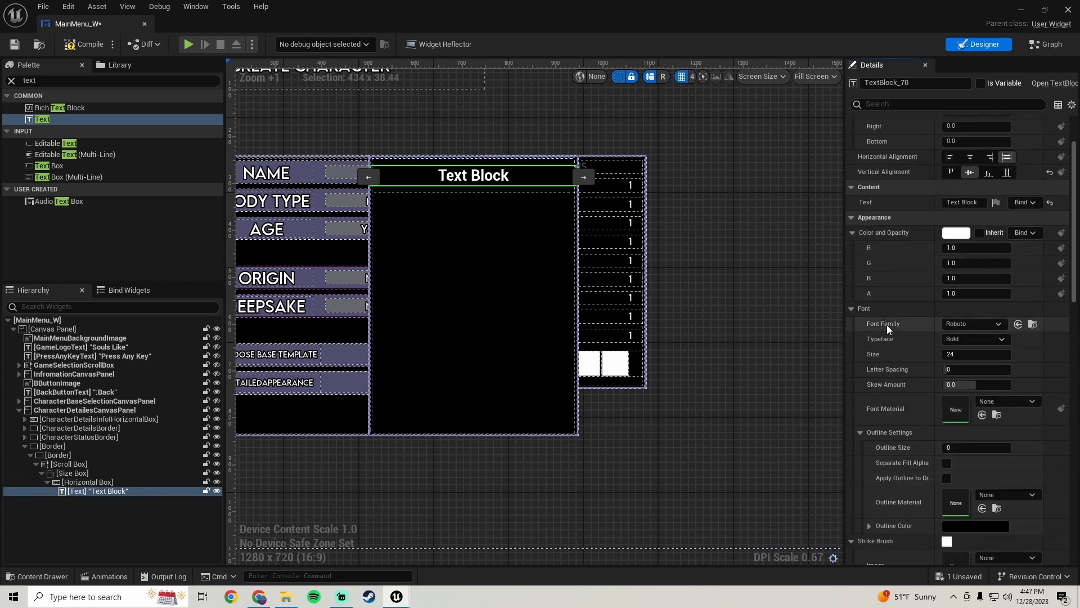
left_click(970, 302)
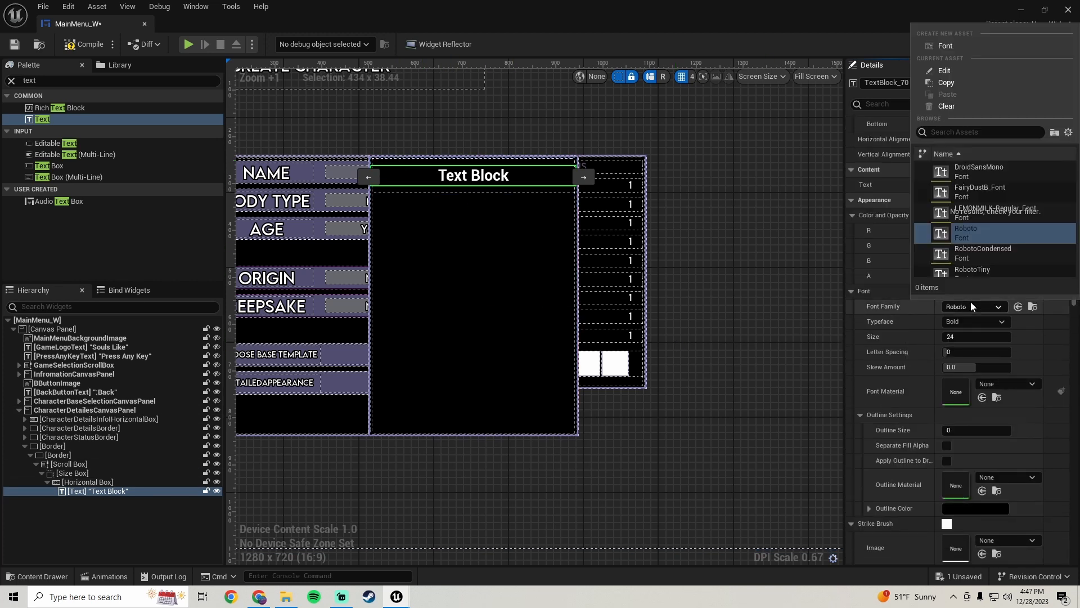
left_click(974, 214)
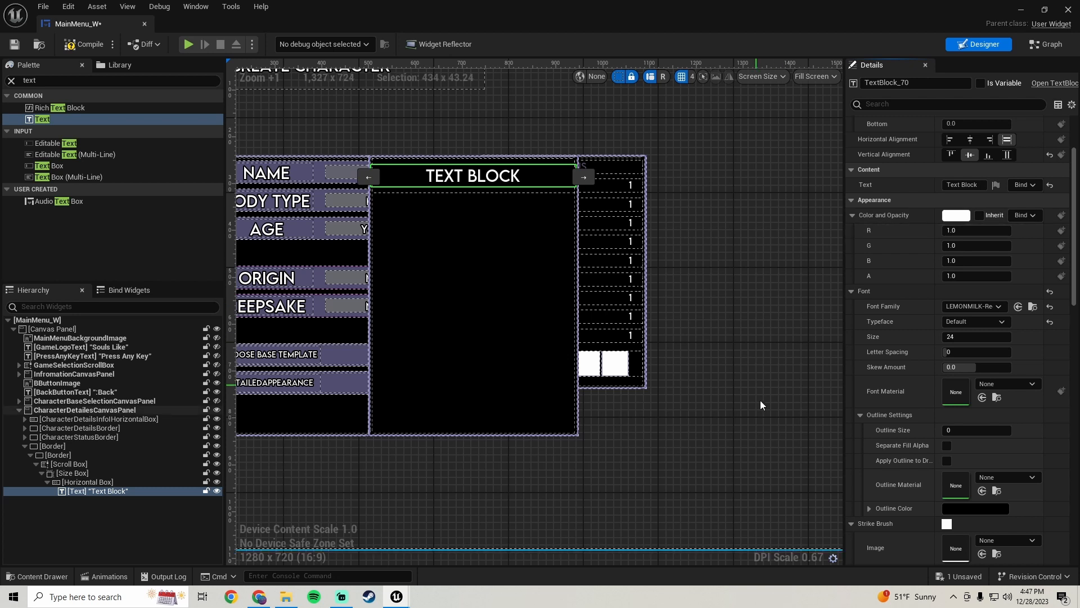
Set the text block's outline size to 2 and save the widget
scroll(438, 188, "up", 3)
scroll(502, 209, "down", 1)
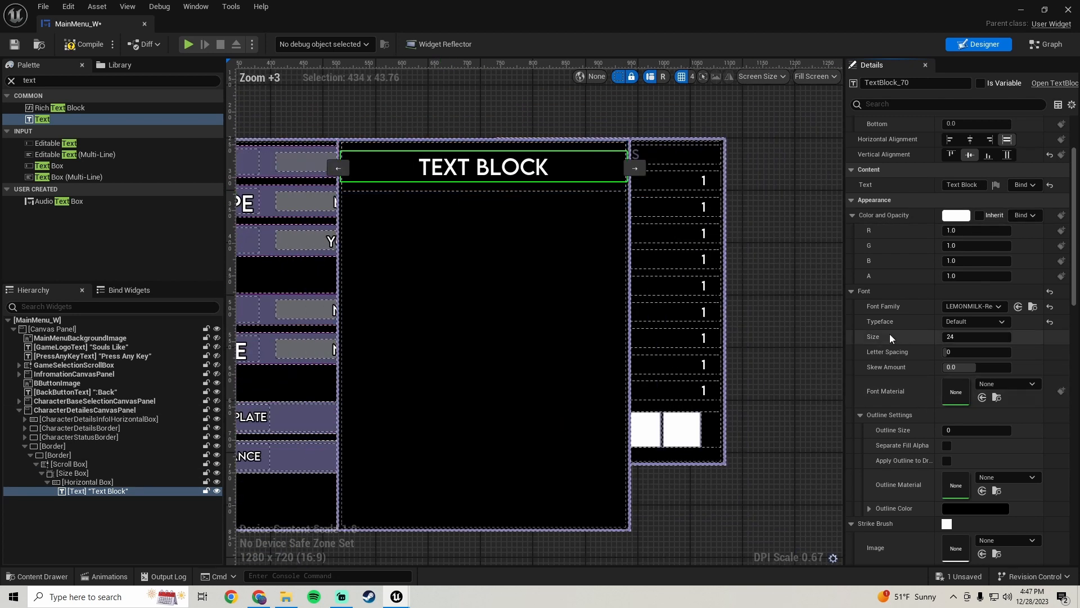
scroll(889, 333, "down", 2)
left_click(985, 375)
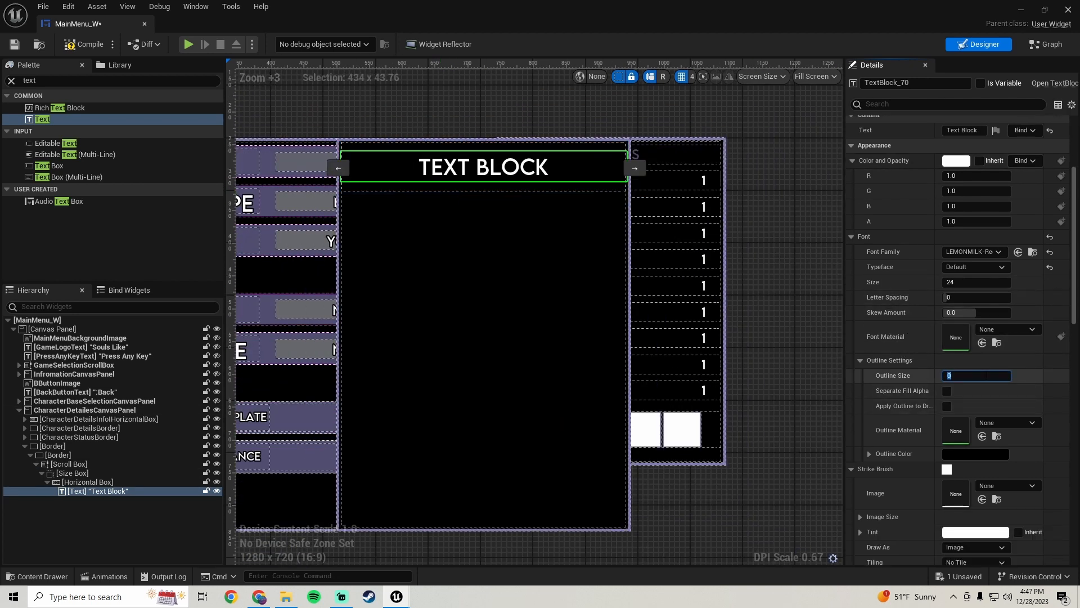
type("2")
key("Return")
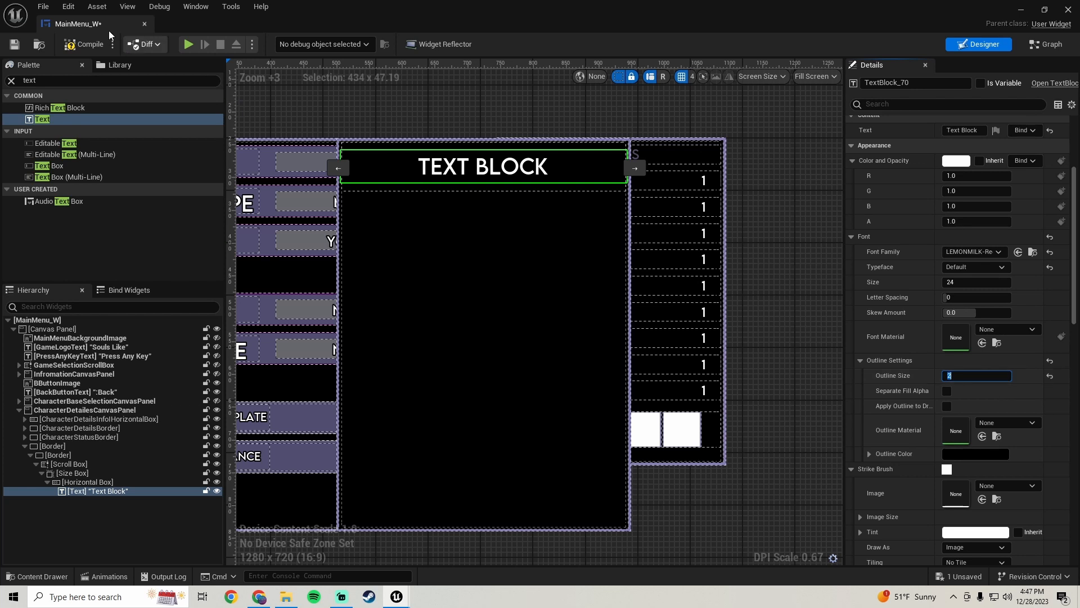
left_click(15, 45)
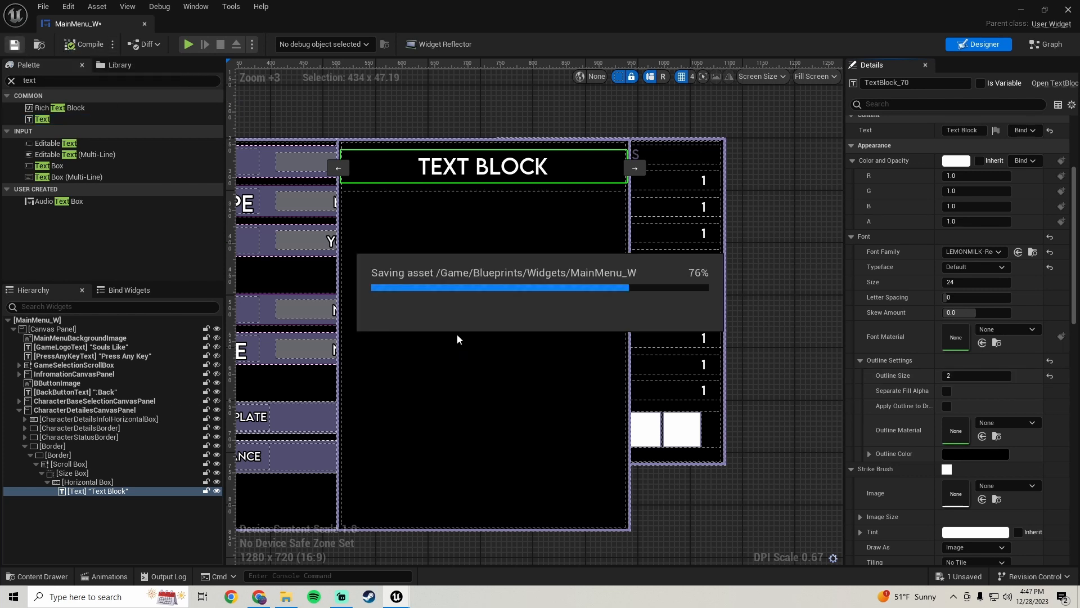
Duplicate the Size Box row inside the scroll box
scroll(500, 289, "down", 3)
scroll(500, 289, "up", 2)
mouse_move(500, 290)
right_mouse_down()
mouse_move(513, 243)
mouse_move(516, 293)
right_mouse_up()
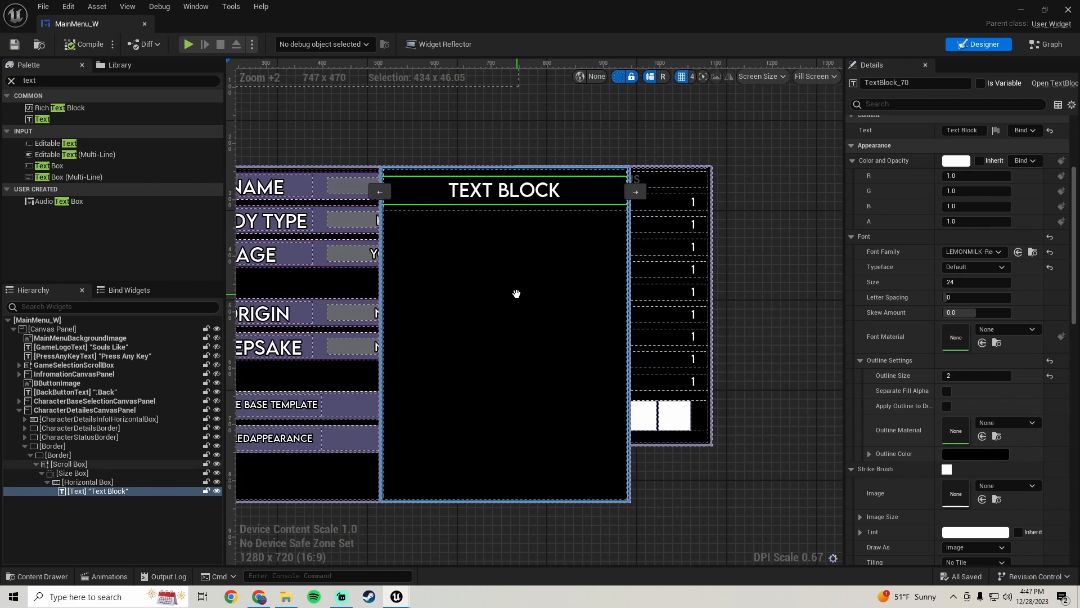
left_click(82, 472)
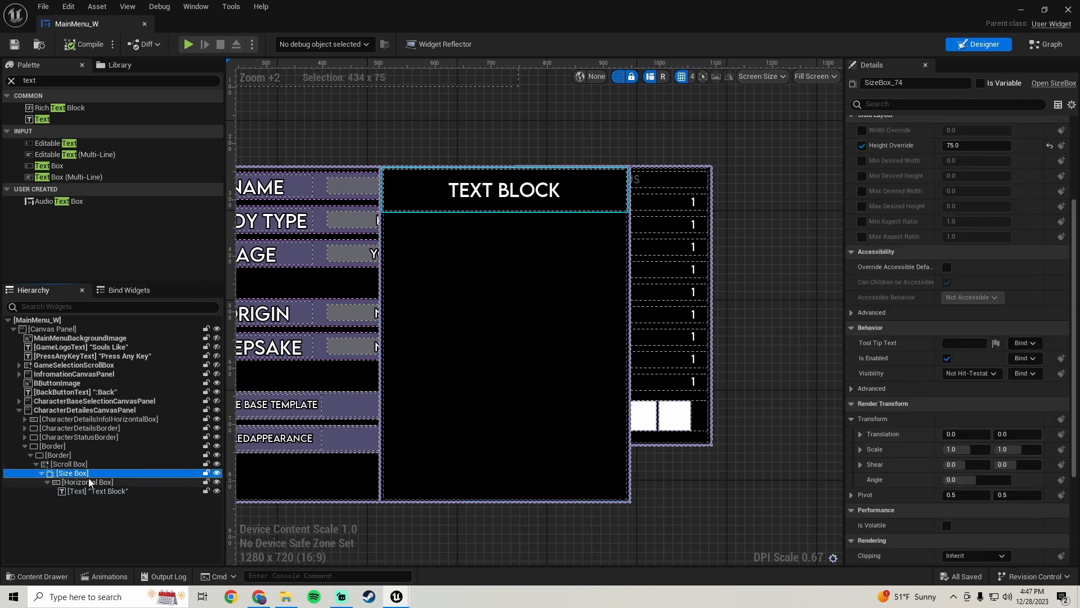
right_click(79, 474)
left_click(140, 366)
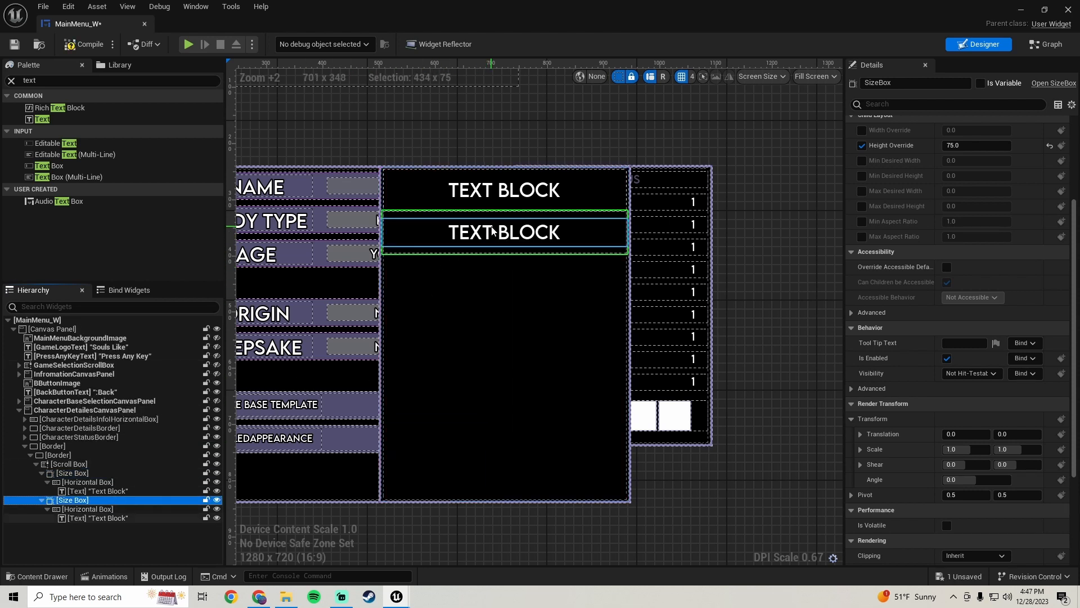
Open the Create Character reference screenshot from the Pictures folder to compare the layout
left_click(492, 231)
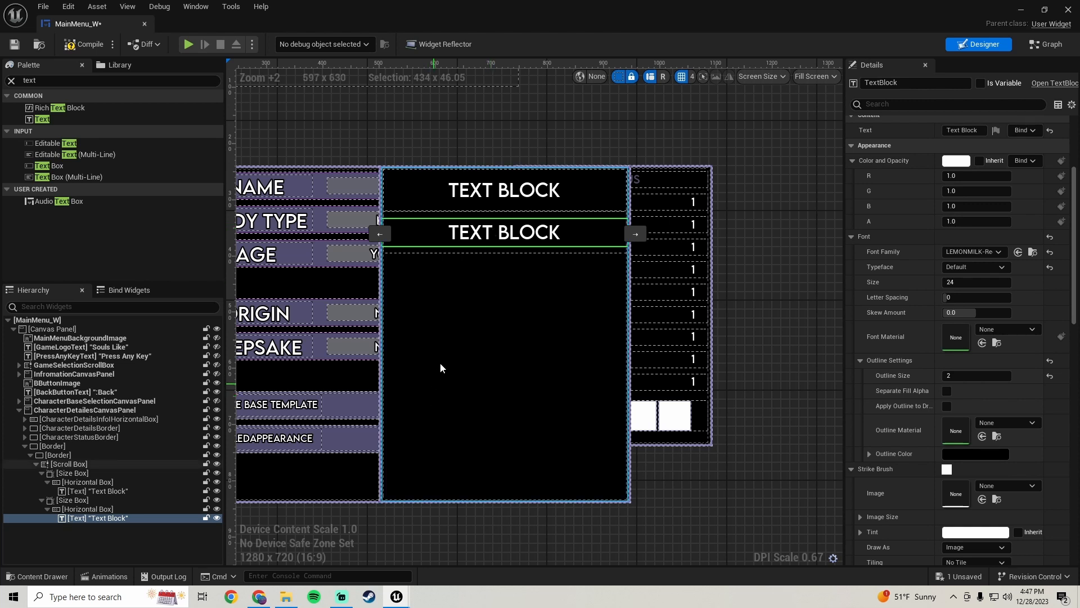
left_click(286, 596)
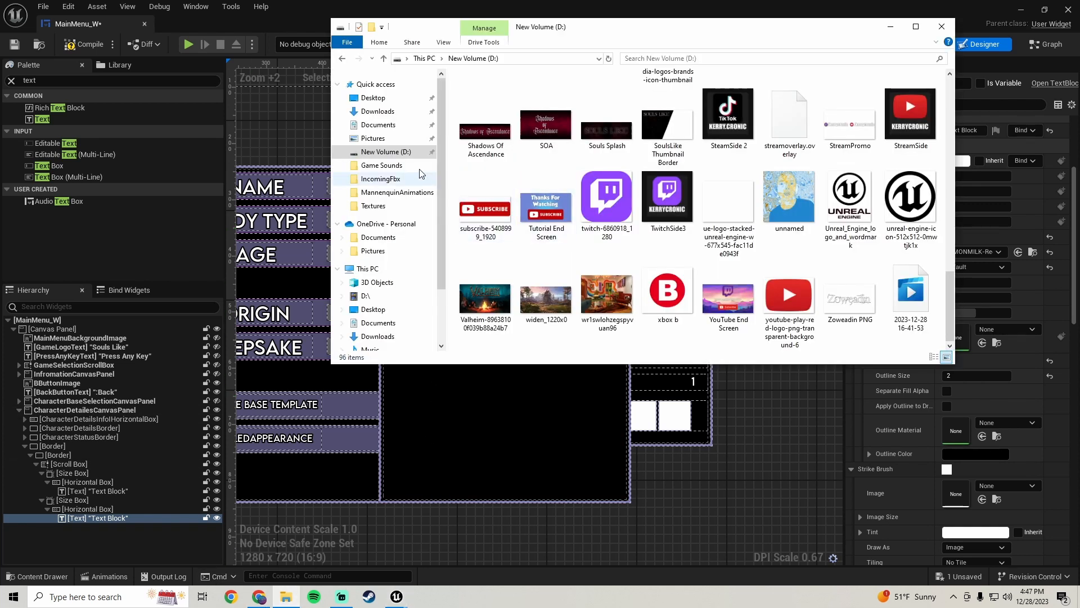
left_click(373, 138)
scroll(700, 215, "down", 10)
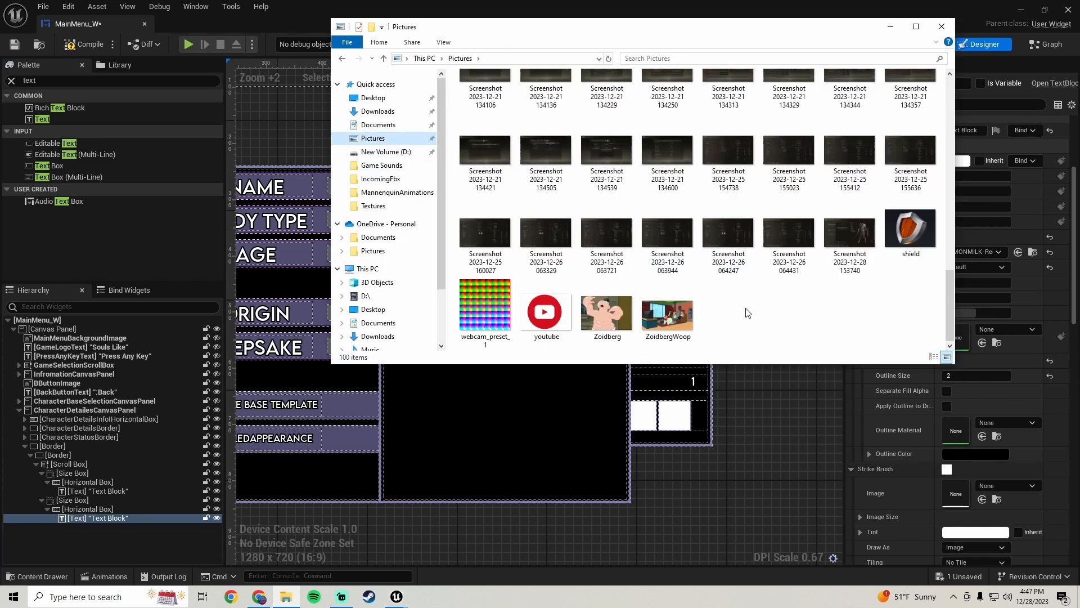
double_click(850, 233)
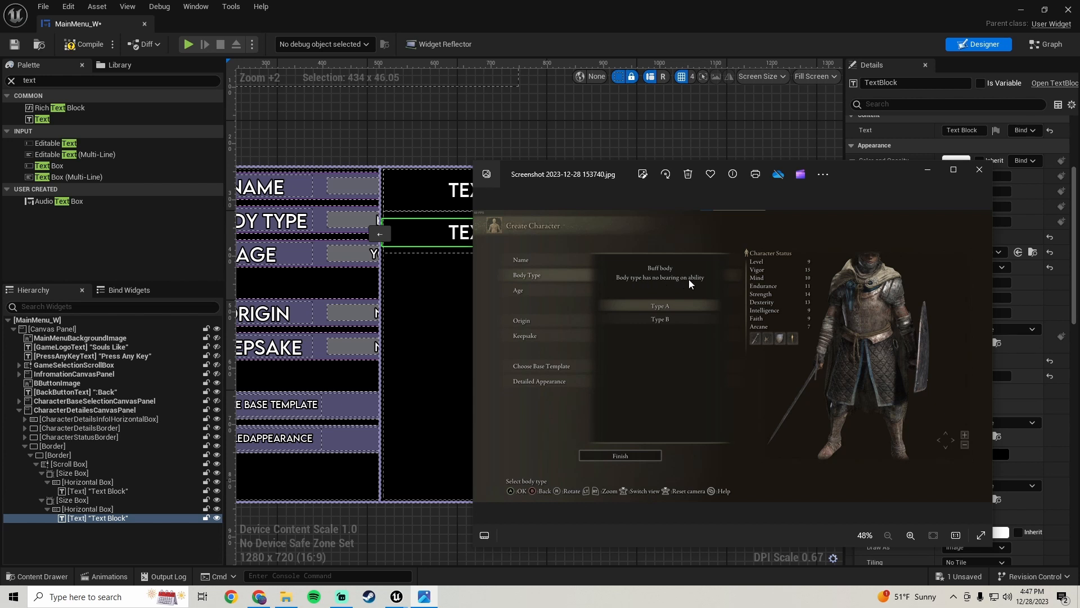
left_click(927, 172)
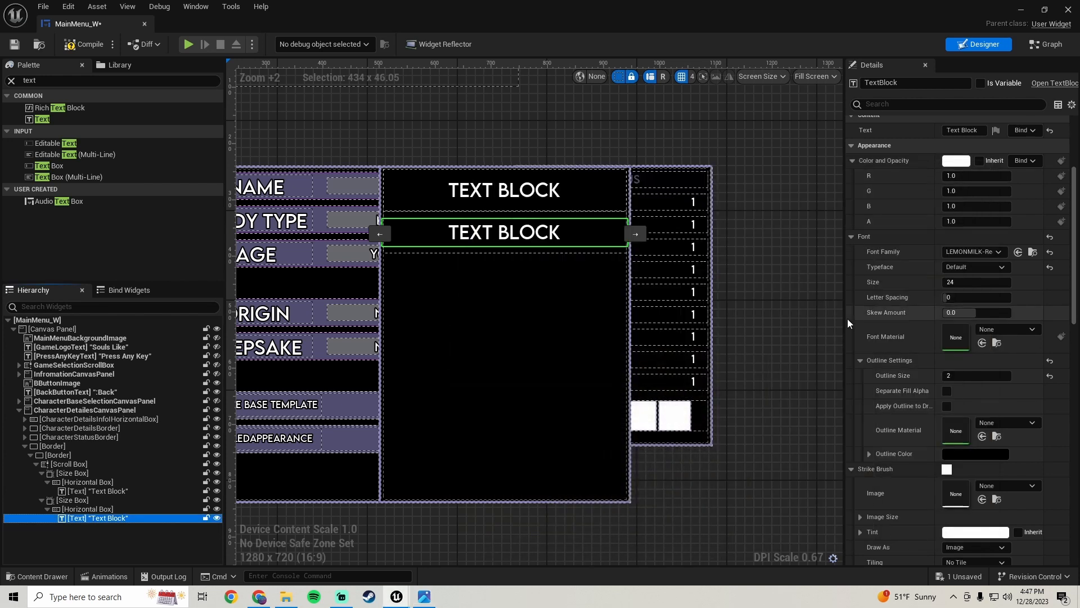
Set the second row's text to "Gender type has no bearing on ability"
scroll(903, 326, "up", 5)
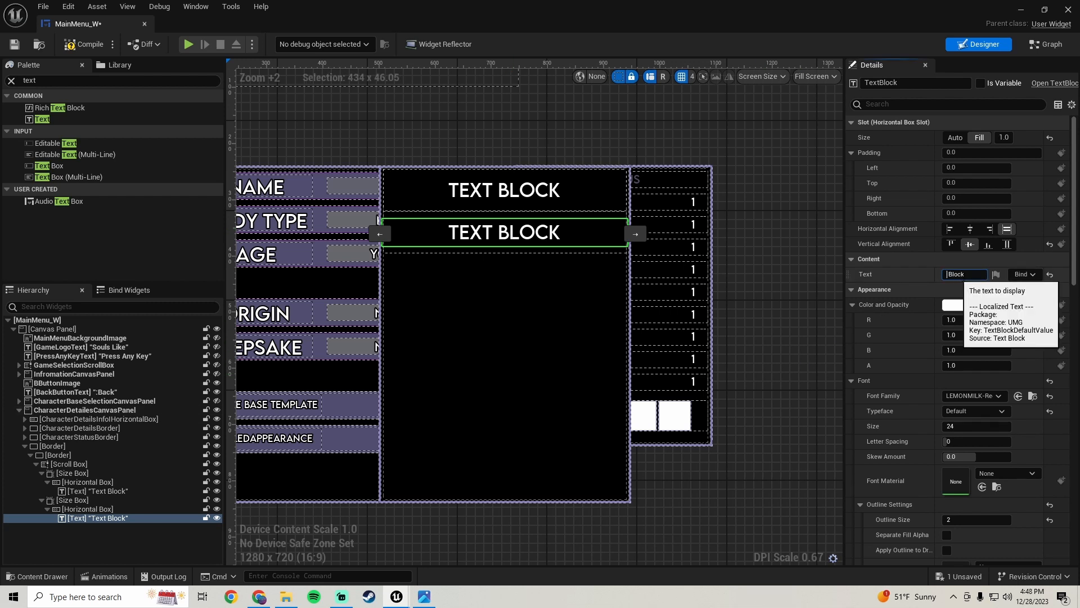
key("ctrl+a")
type("Gend")
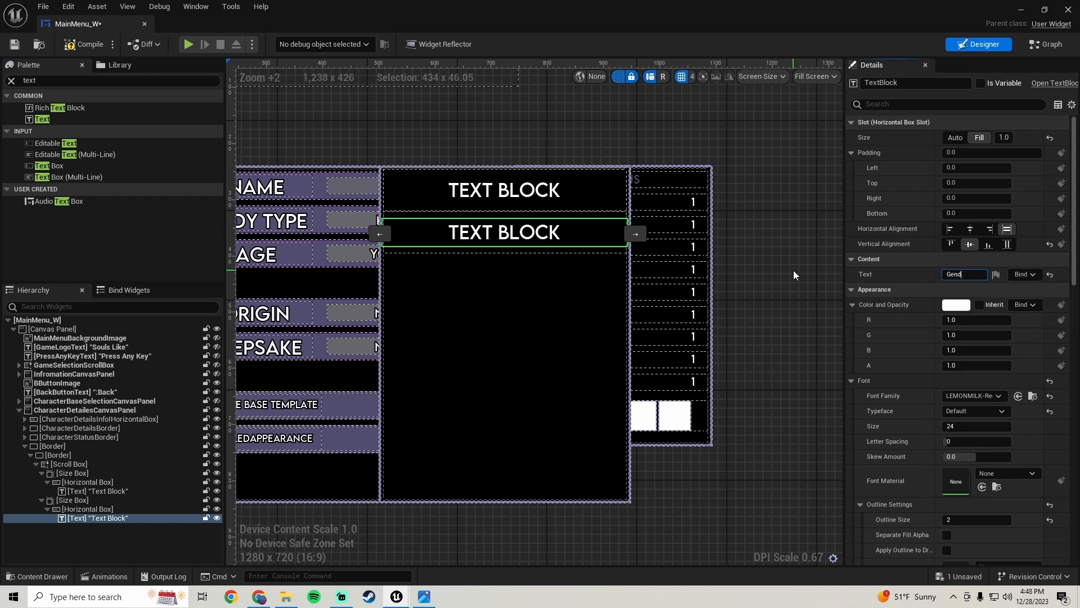
type("er Type")
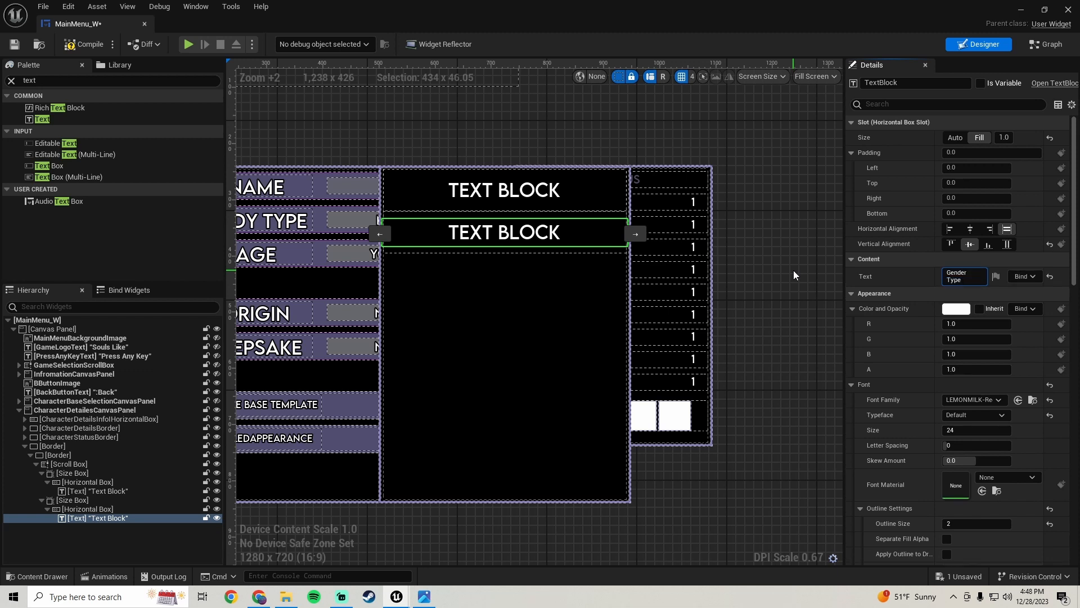
key("BackSpace")
key("BackSpace")
key("BackSpace")
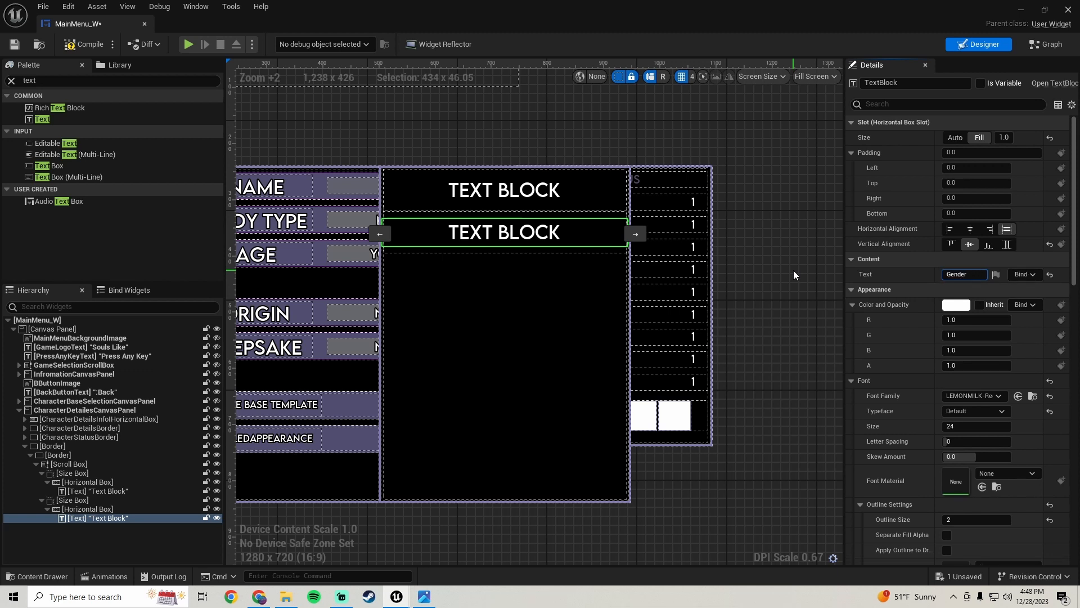
type("type has no")
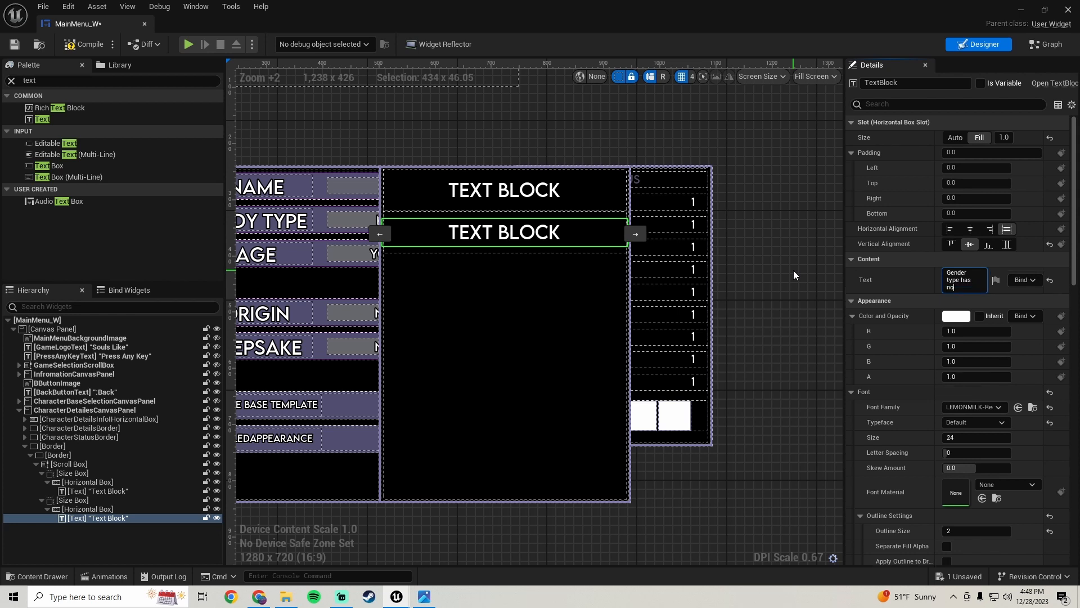
type(" bearing on abili")
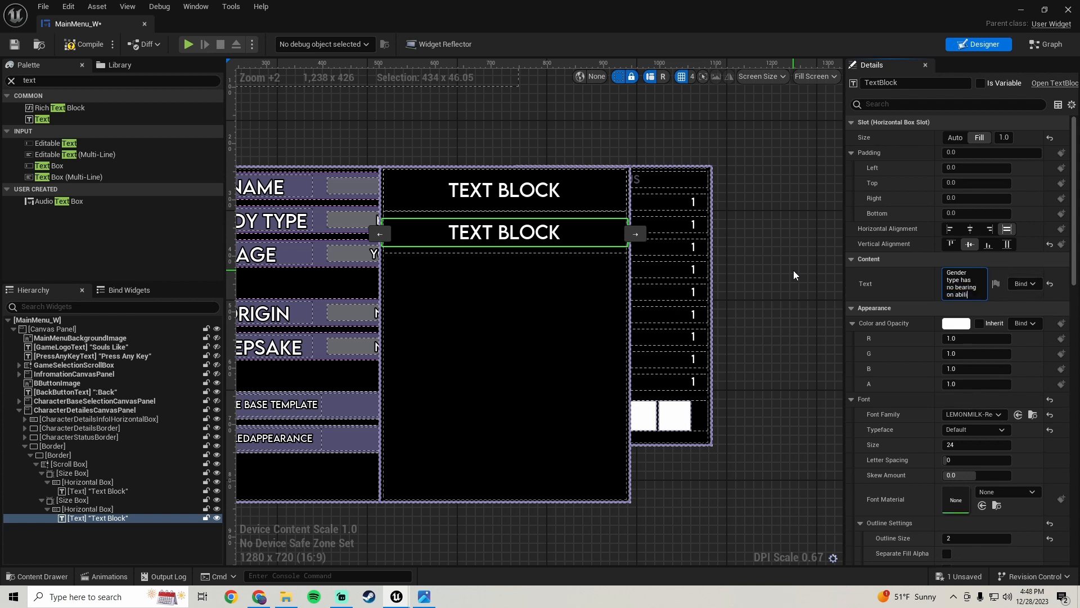
type("ty")
key("Return")
Set the second row text's font size to 13
scroll(883, 374, "down", 1)
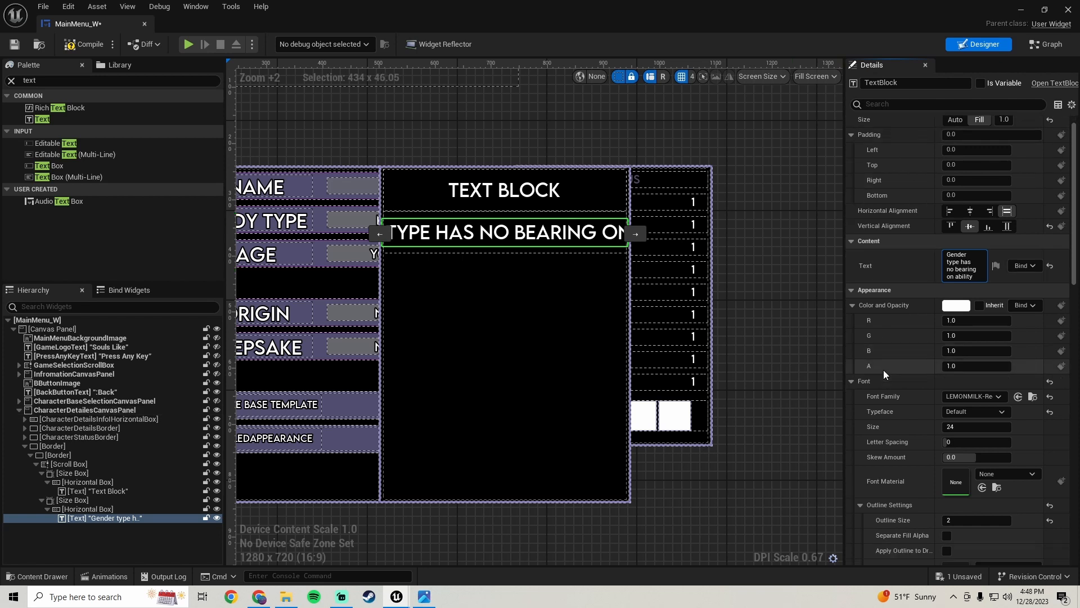
left_click(964, 428)
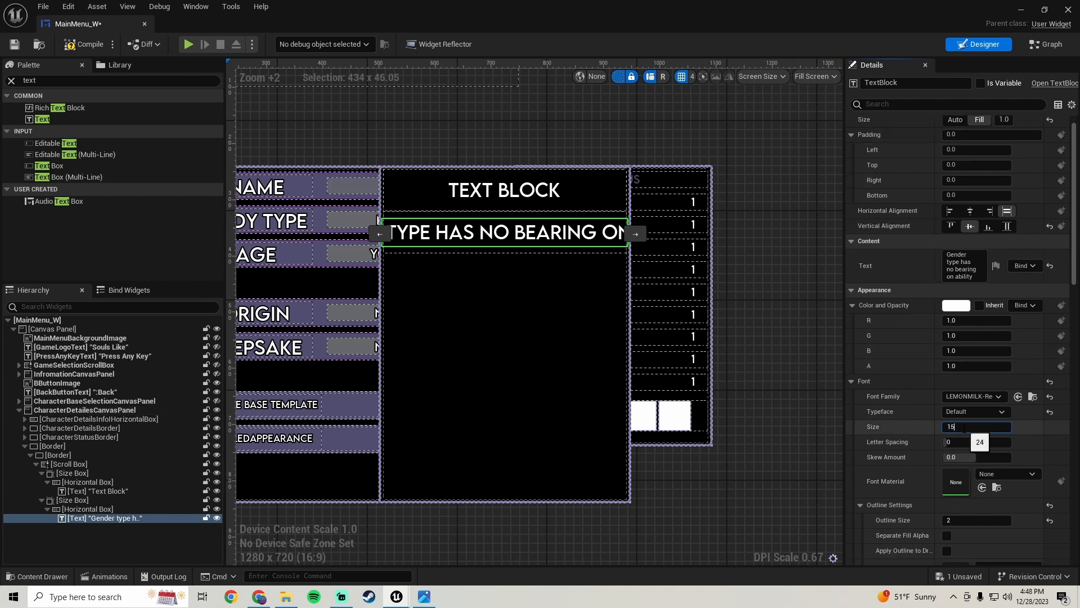
key("Return")
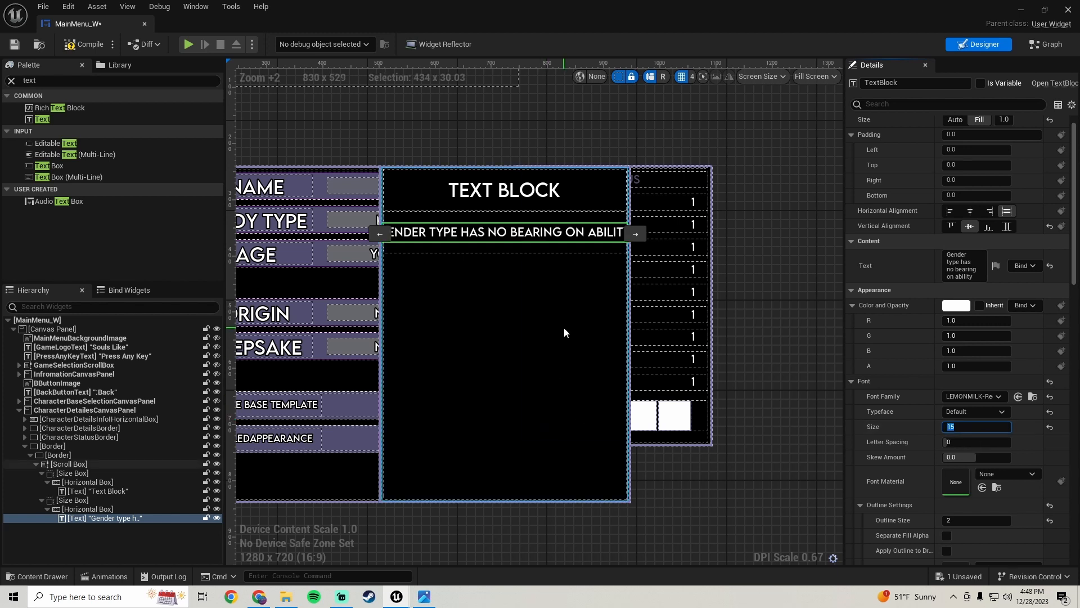
left_click(564, 327)
left_click(491, 234)
left_click(964, 426)
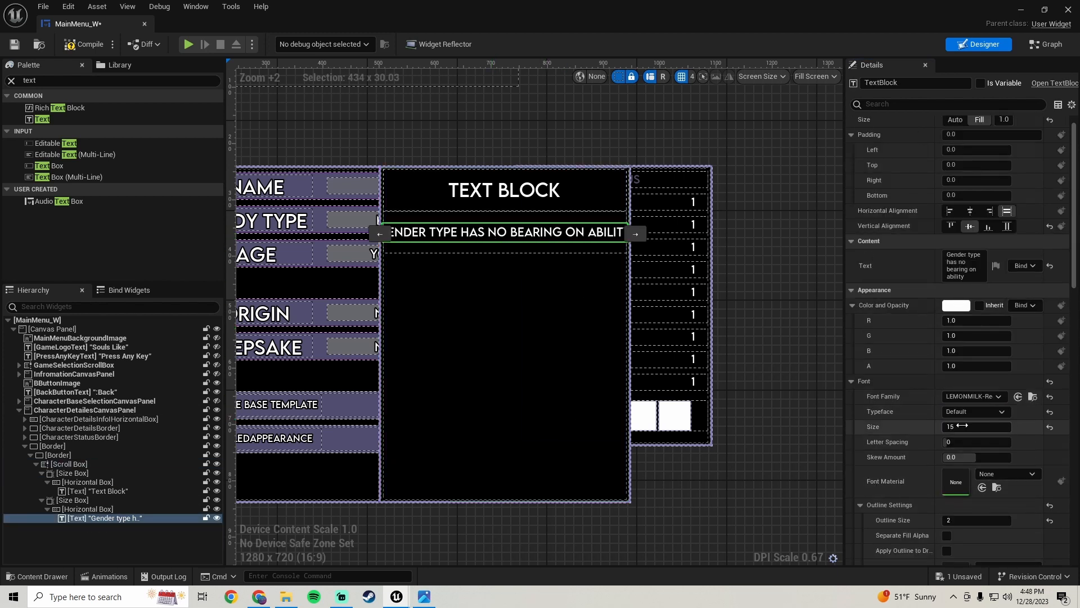
type("13")
key("Return")
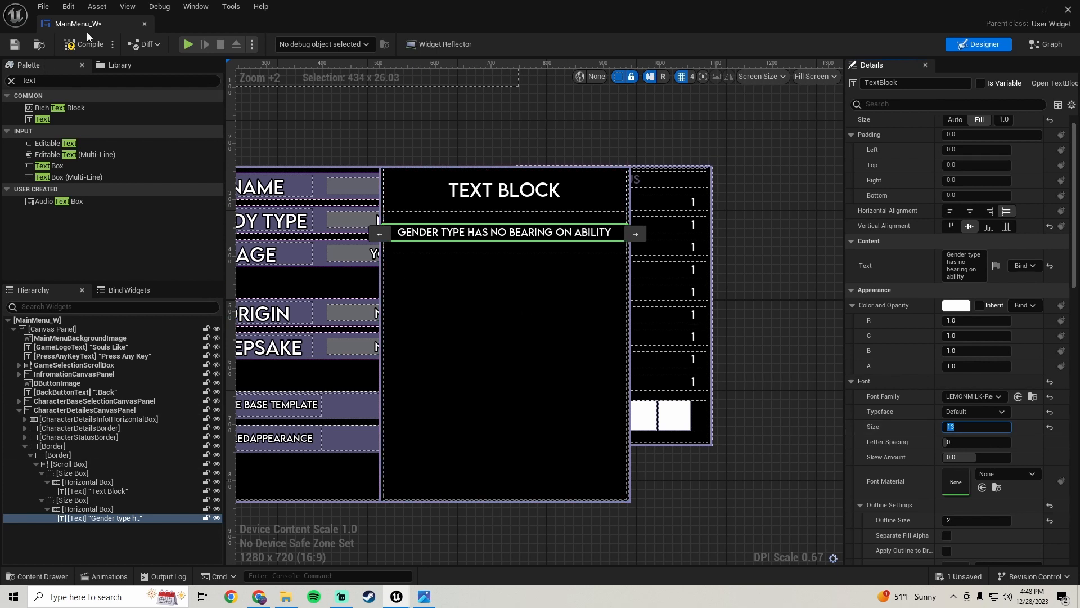
Save the widget blueprint
left_click(15, 47)
scroll(559, 337, "down", 4)
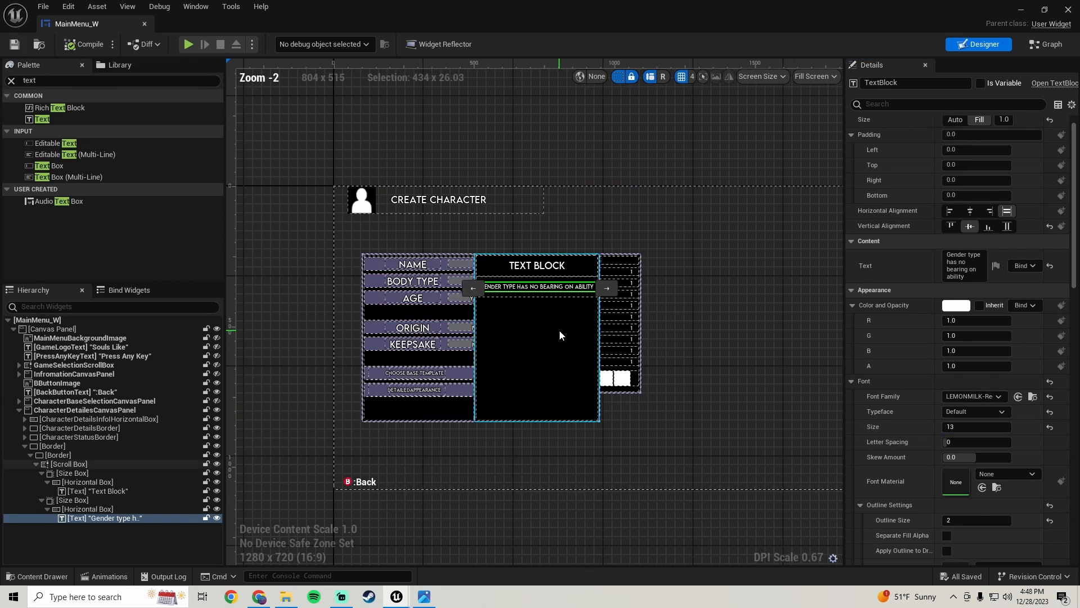
scroll(559, 330, "up", 3)
left_click(656, 153)
scroll(527, 338, "up", 2)
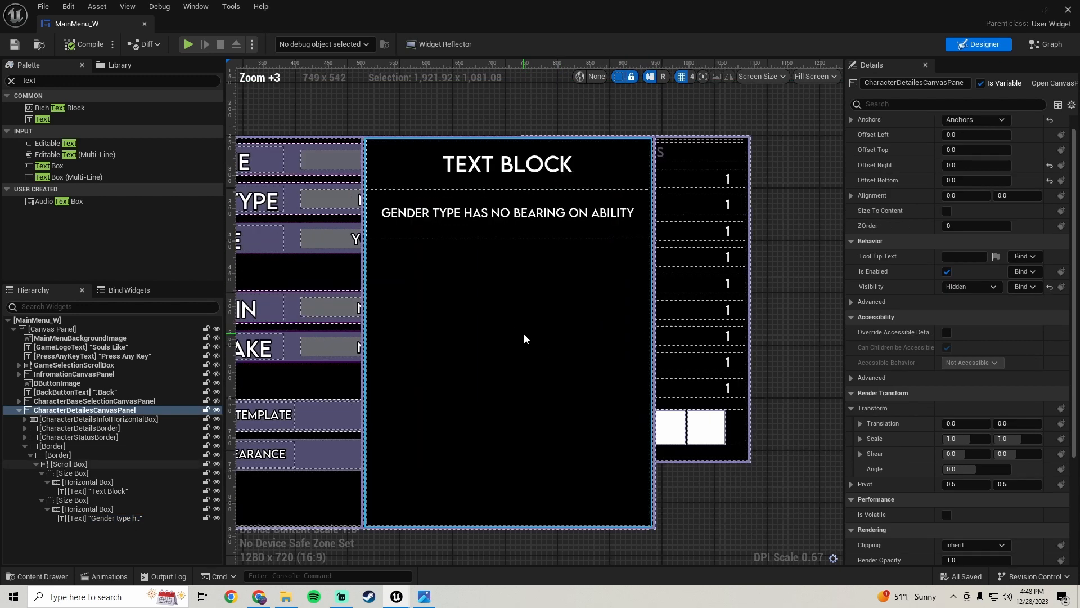
scroll(525, 332, "down", 1)
right_click_drag(523, 319, 502, 328)
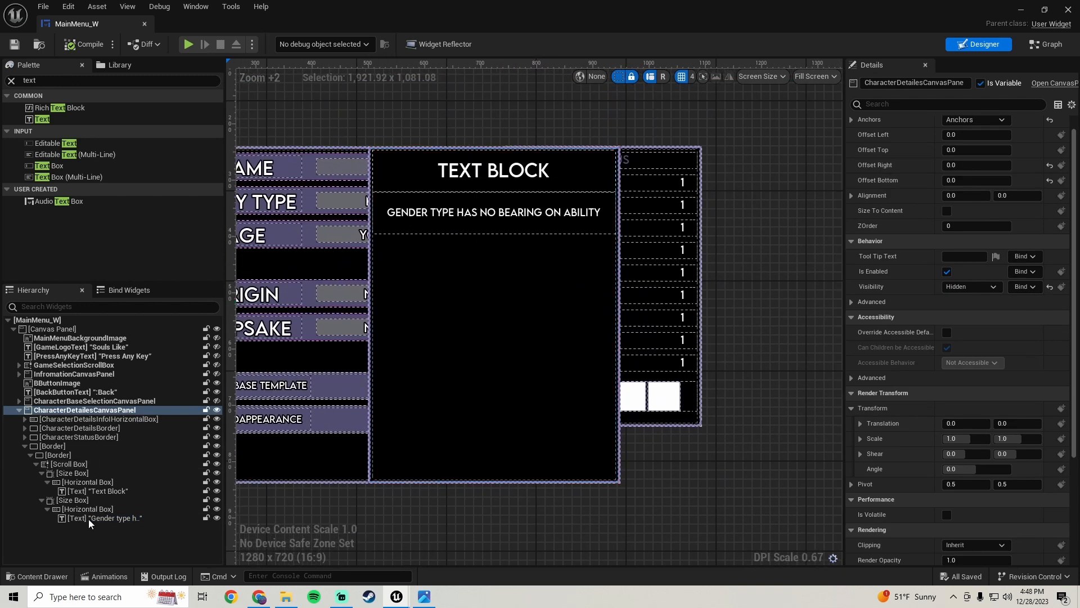
Duplicate the second row's Size Box
left_click(79, 500)
right_click(79, 499)
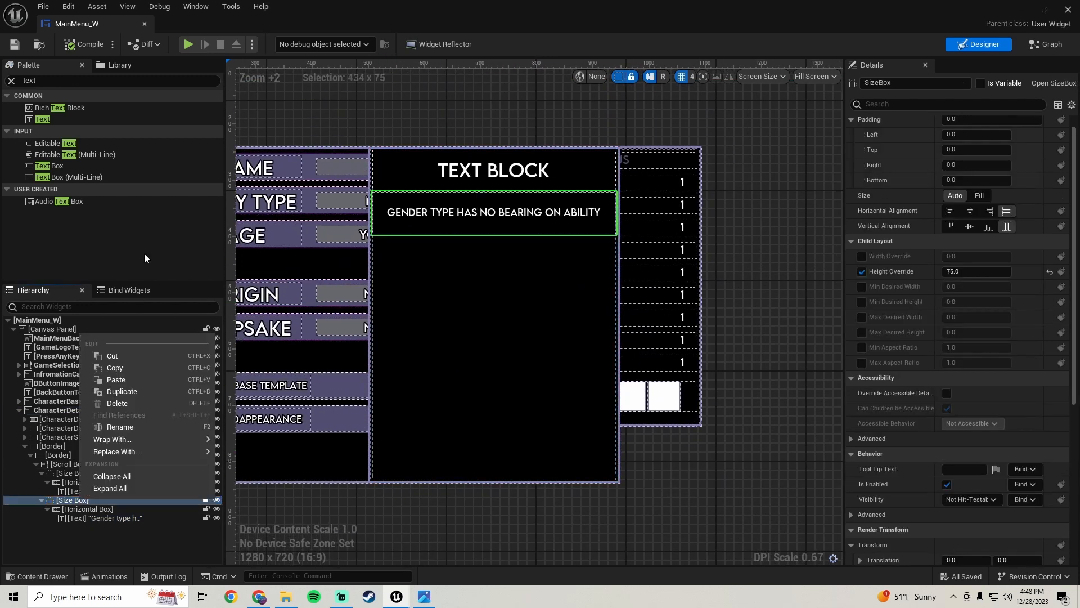
left_click(136, 394)
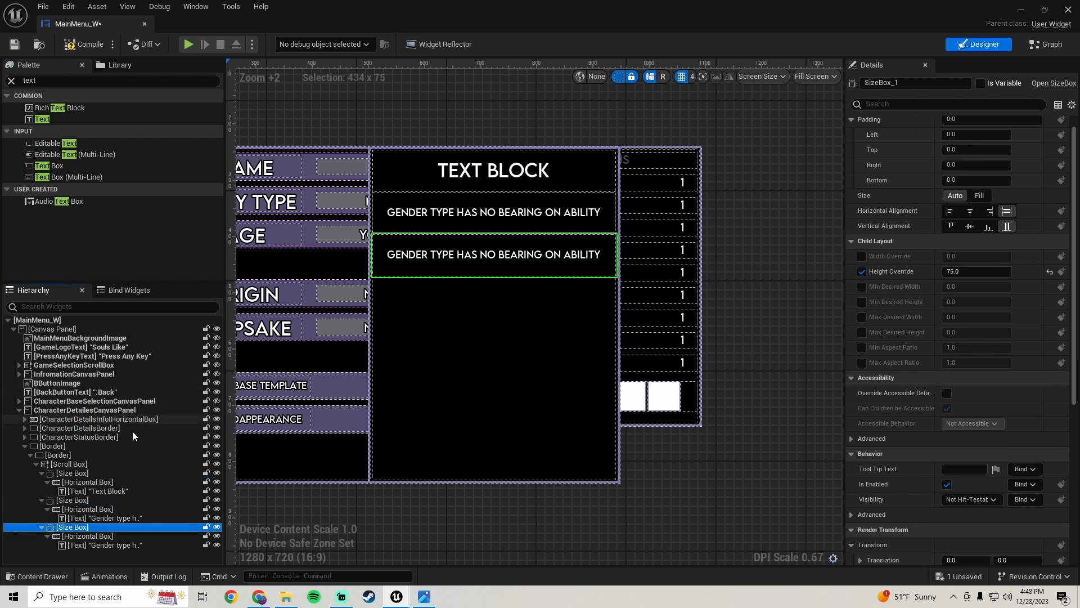
Delete the text block from the third row's horizontal box
left_click(105, 545)
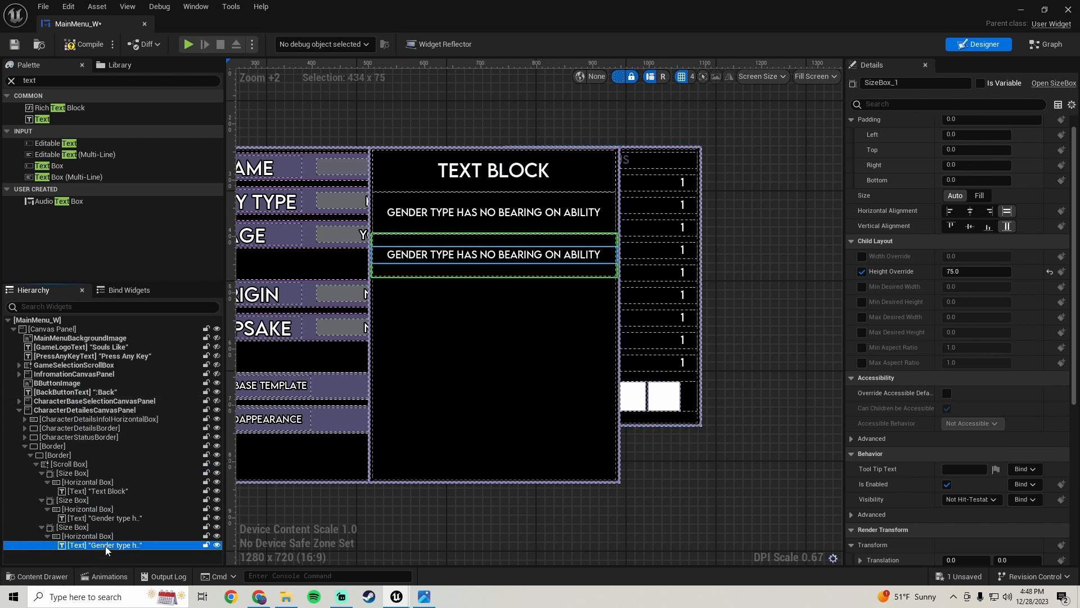
key("Delete")
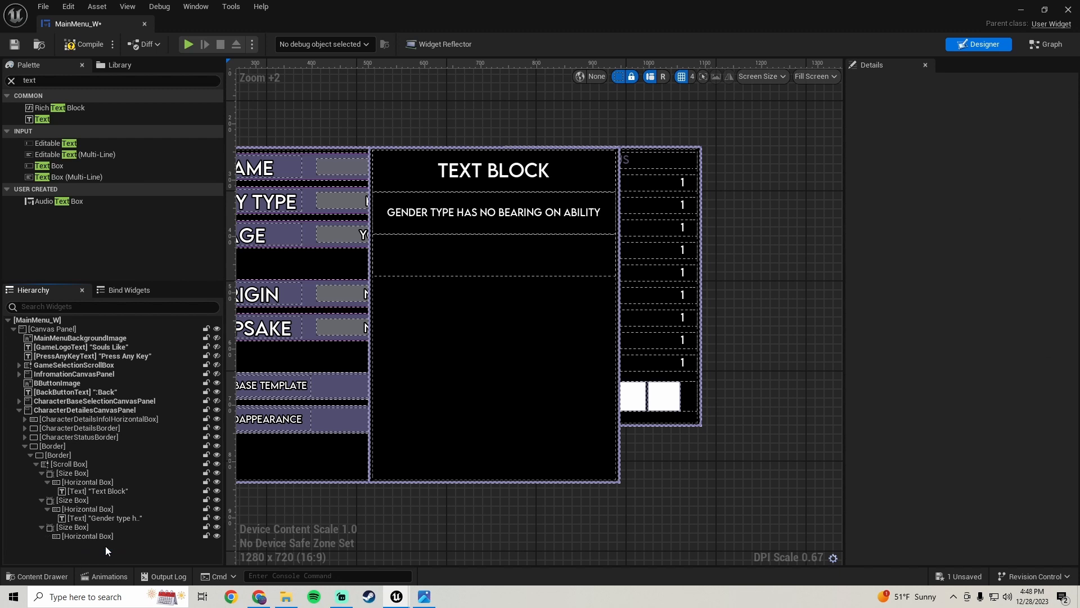
Add a Button from the palette into the third row's horizontal box
left_click(42, 80)
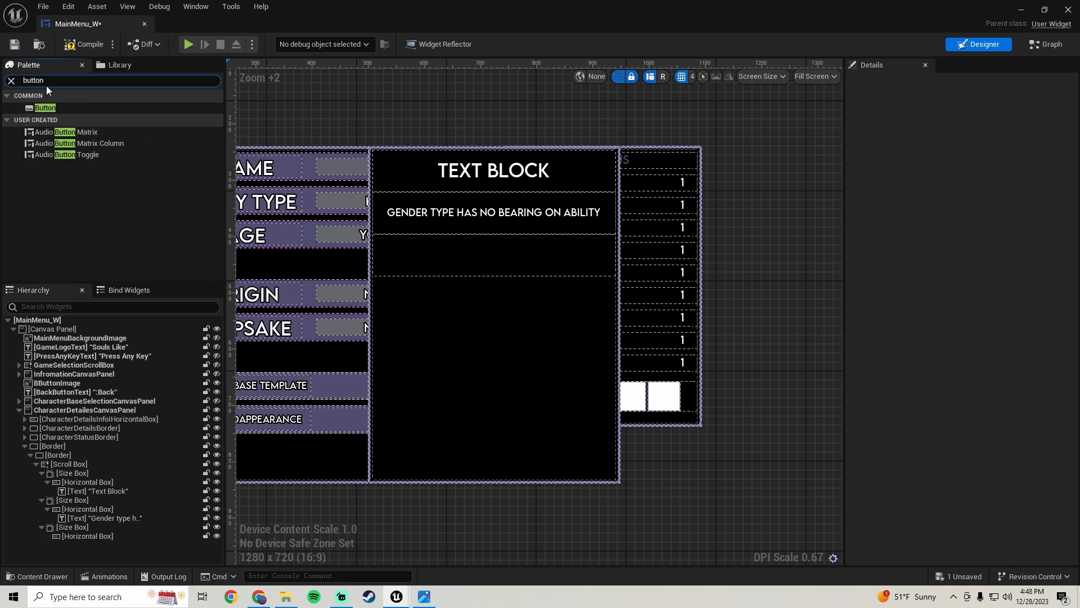
left_click_drag(56, 108, 100, 536)
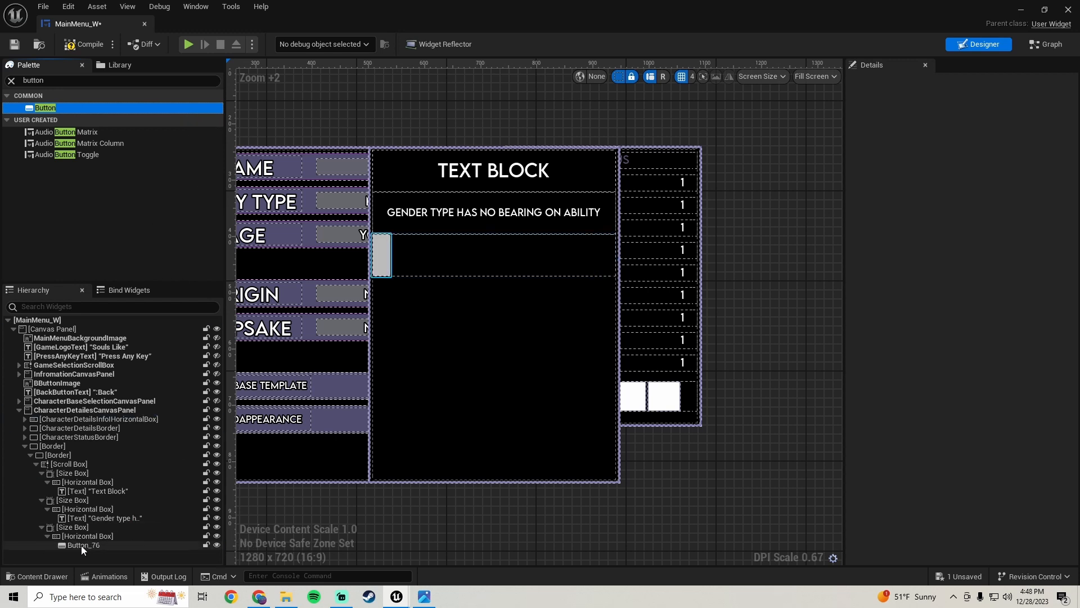
left_click(81, 545)
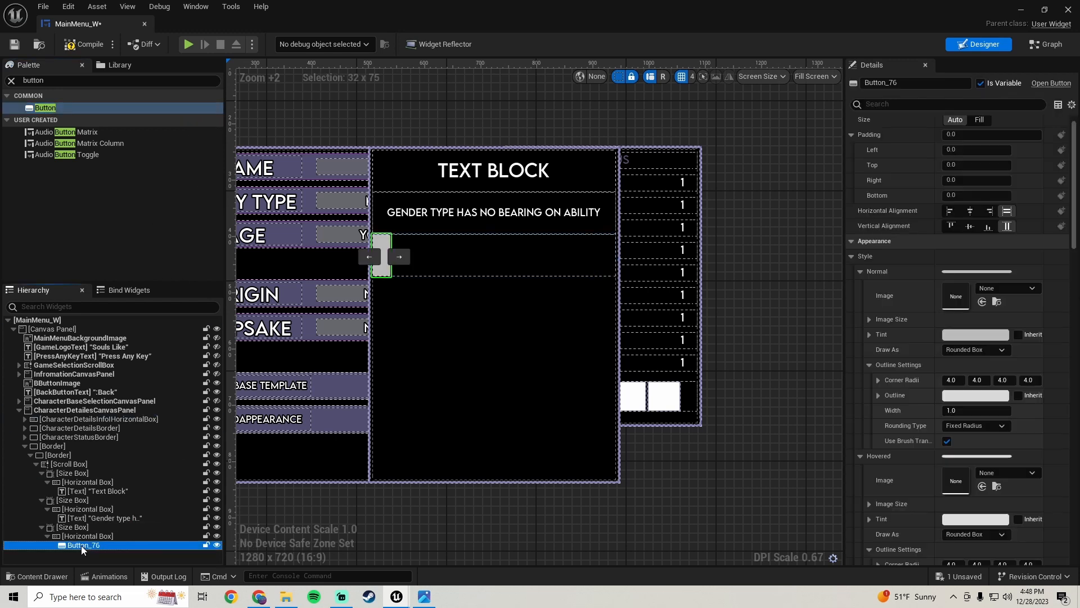
Set the new button's slot size to Fill and give it top and bottom padding of 20
left_click(979, 120)
scroll(883, 280, "up", 1)
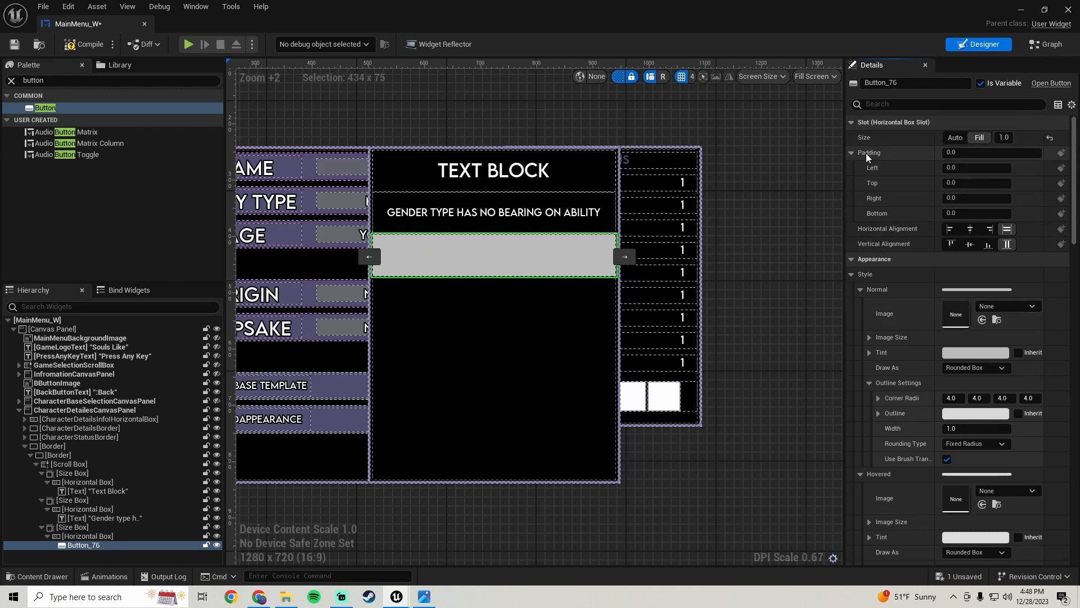
left_click(962, 183)
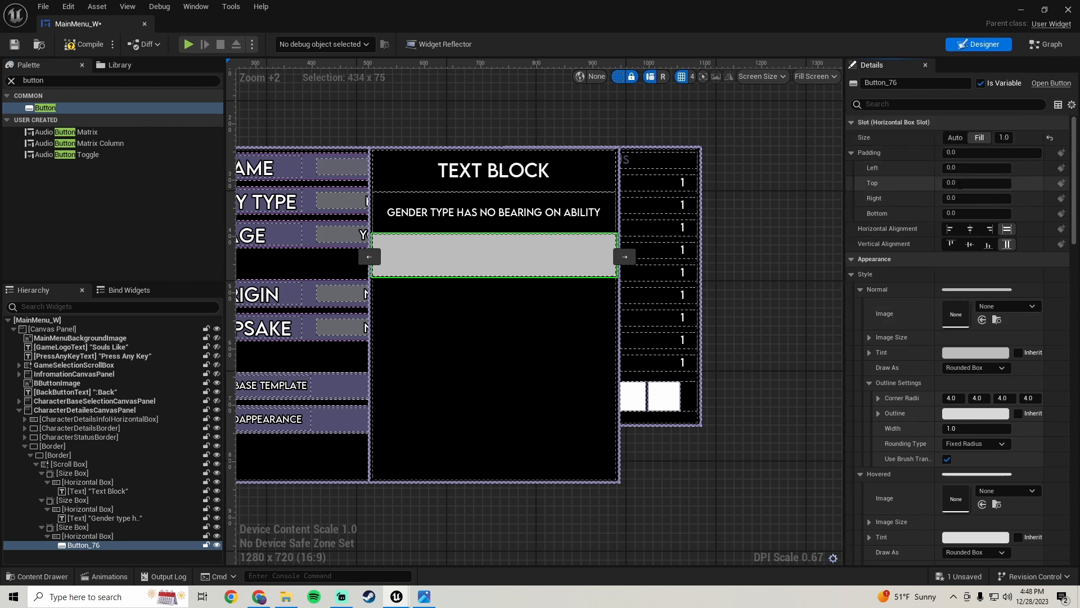
type("20")
key("Return")
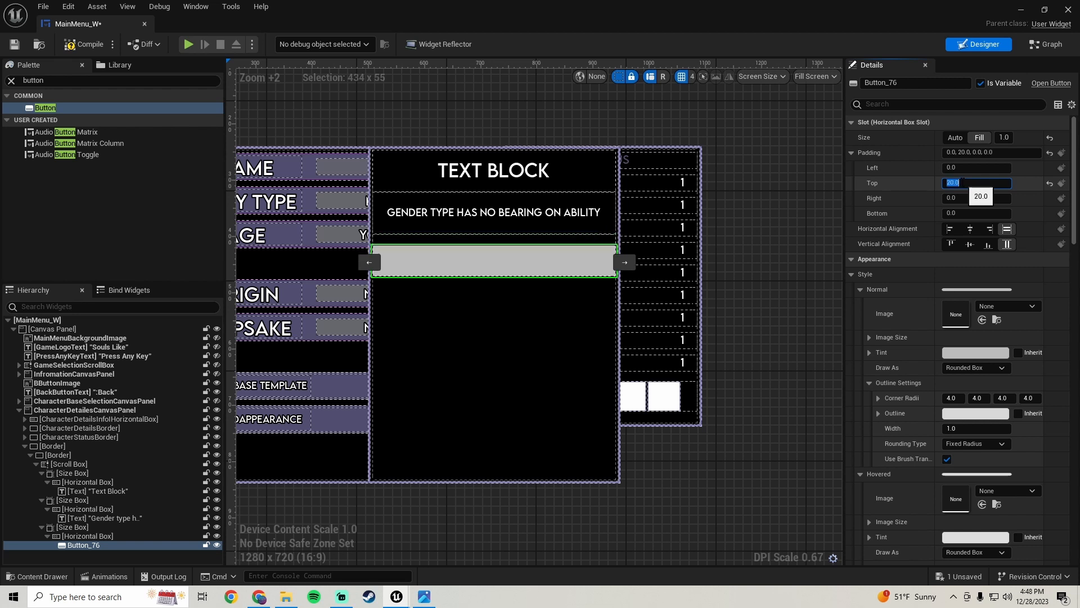
left_click(956, 213)
type("20")
key("Return")
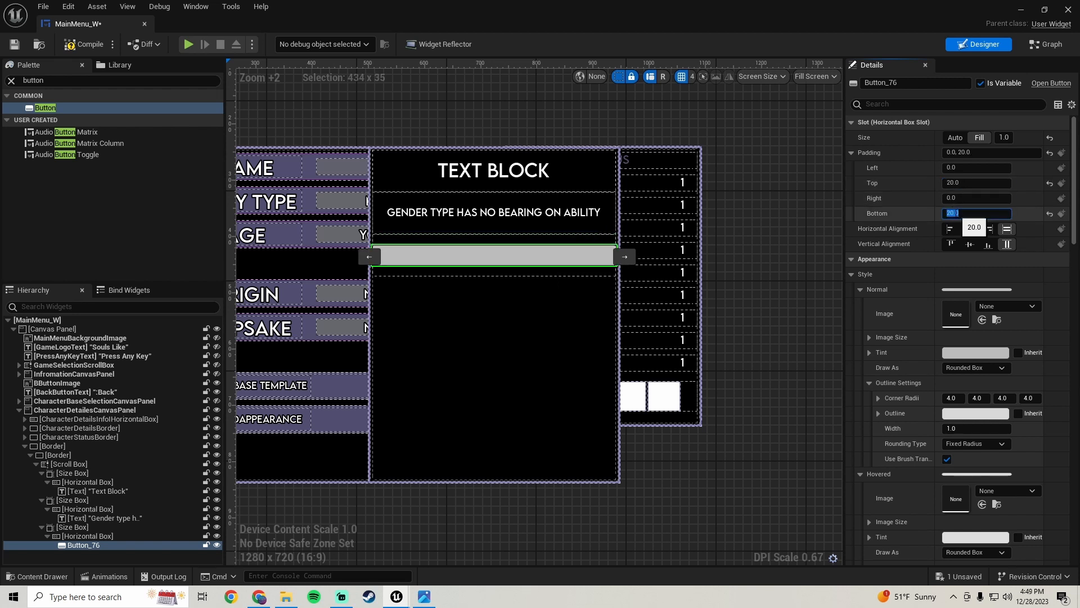
Set the button's left and right padding to 100 and save the widget blueprint
left_click(966, 167)
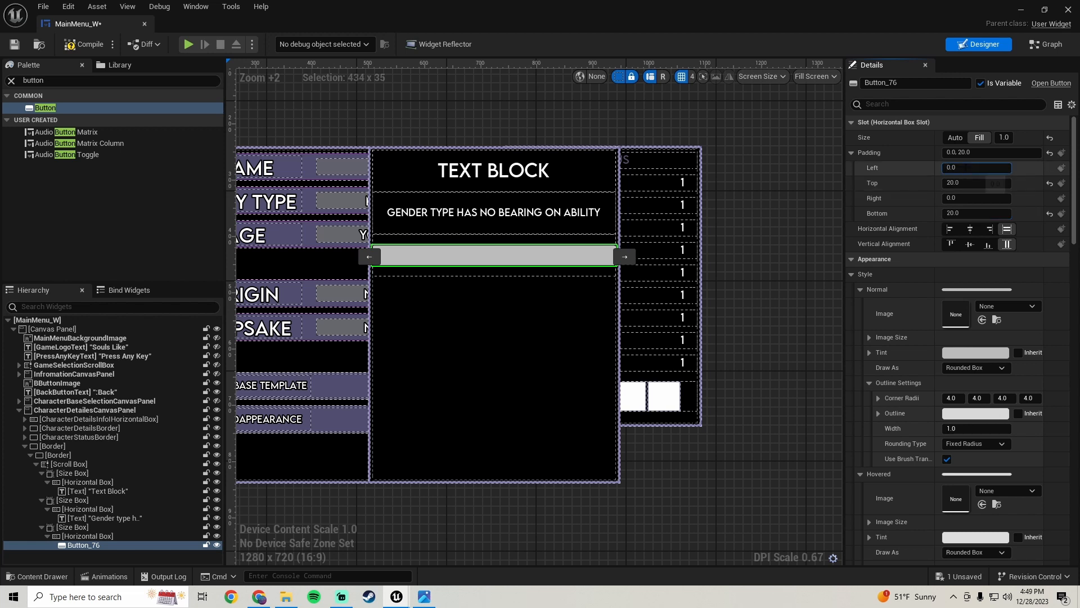
type("100")
key("Return")
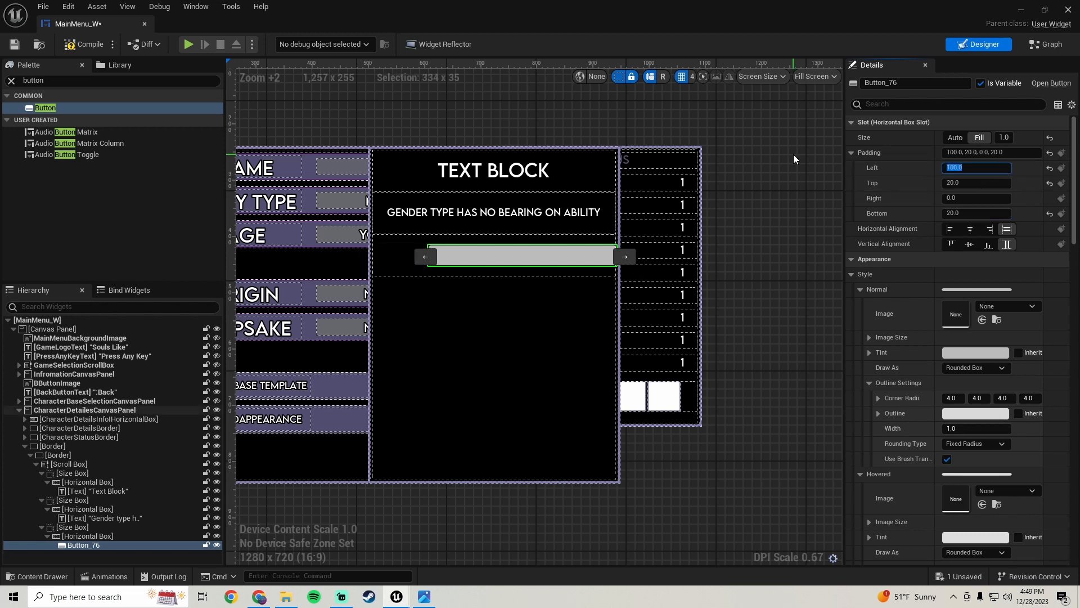
left_click(956, 193)
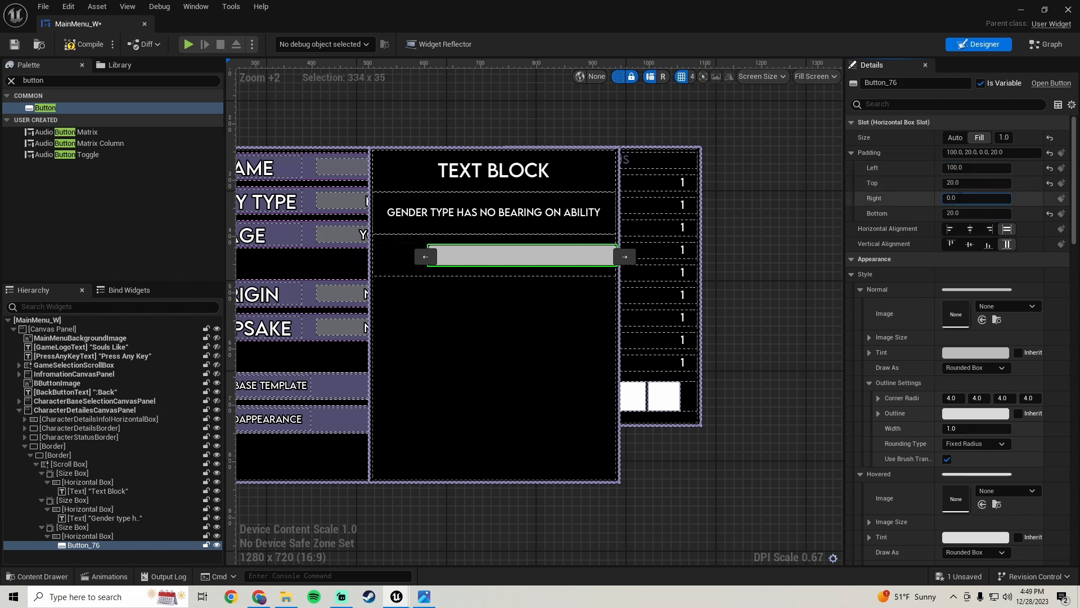
type("100")
key("Return")
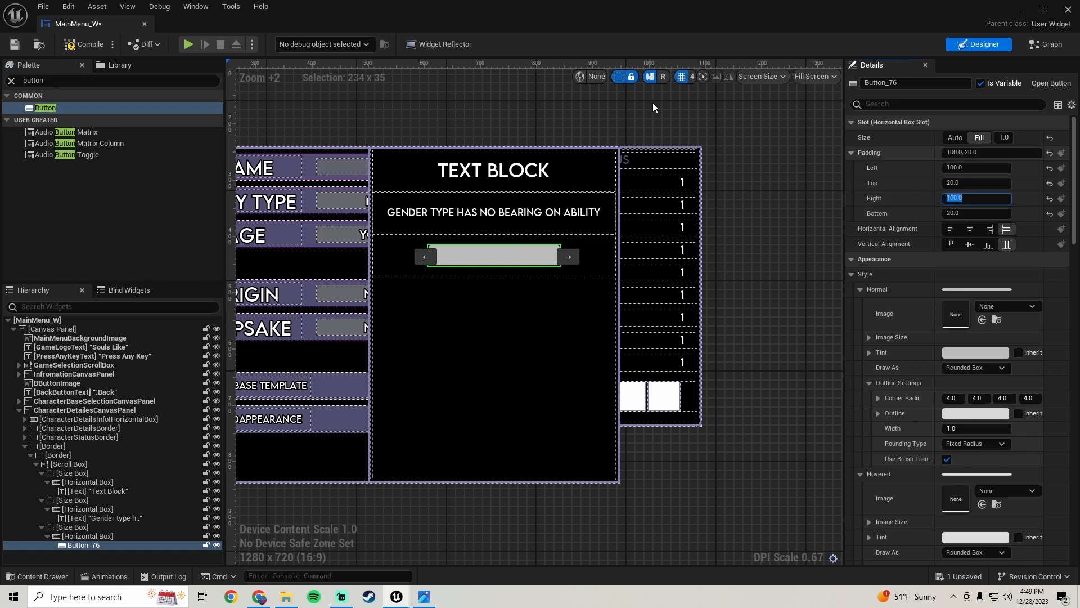
left_click(86, 45)
key("ctrl+s")
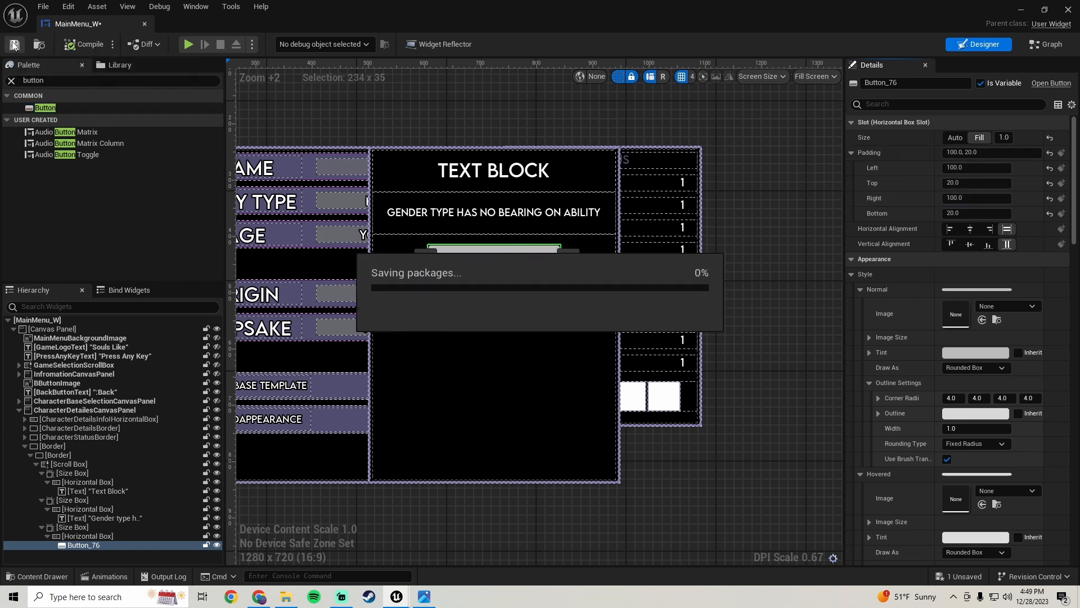
Search the palette for text and add a Text widget inside the new button
left_click_drag(47, 82, 2, 80)
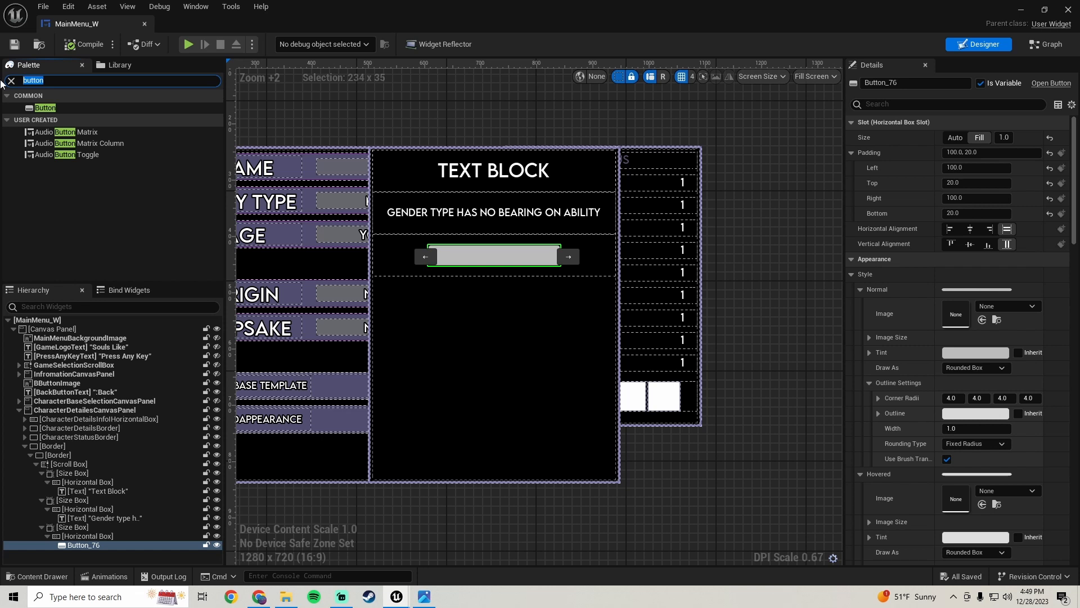
type("text")
left_click(68, 121)
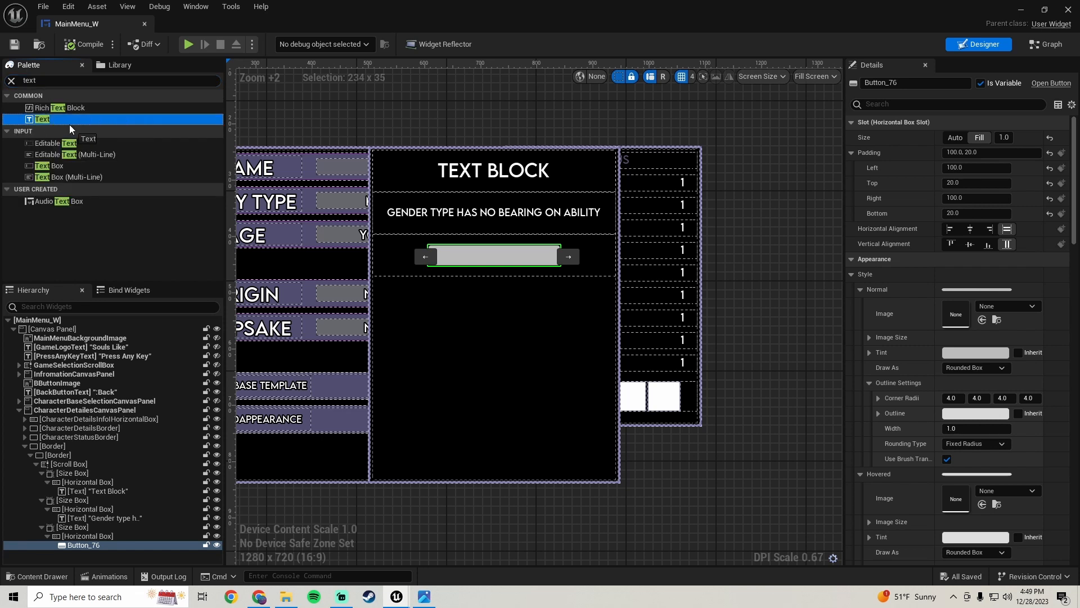
left_click_drag(93, 505, 88, 545)
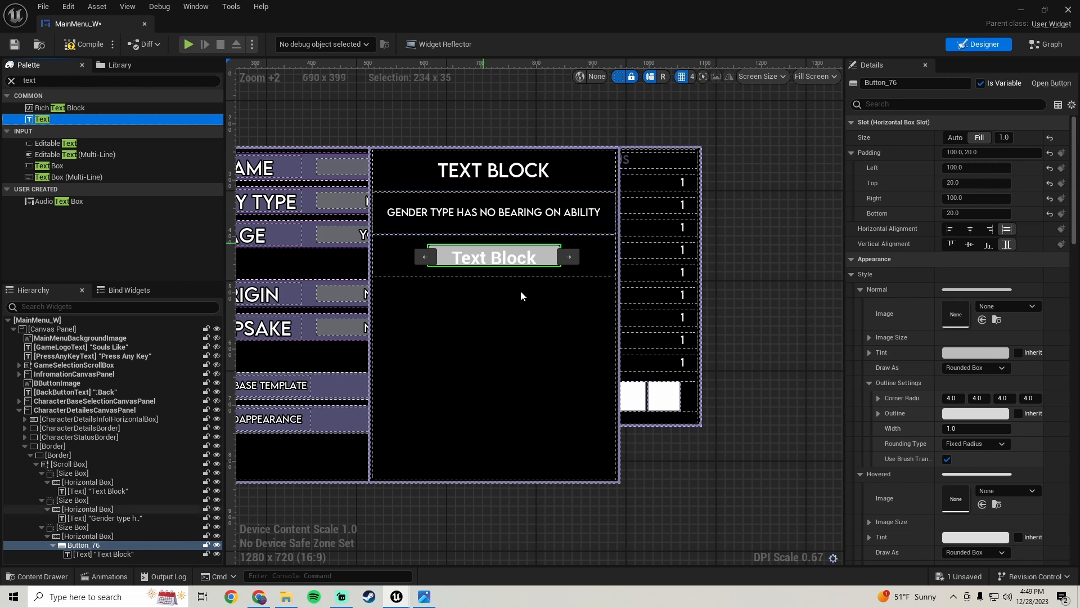
Set the button text's font family to LEMONMILK-Regular_Font with a size of 14
left_click(475, 254)
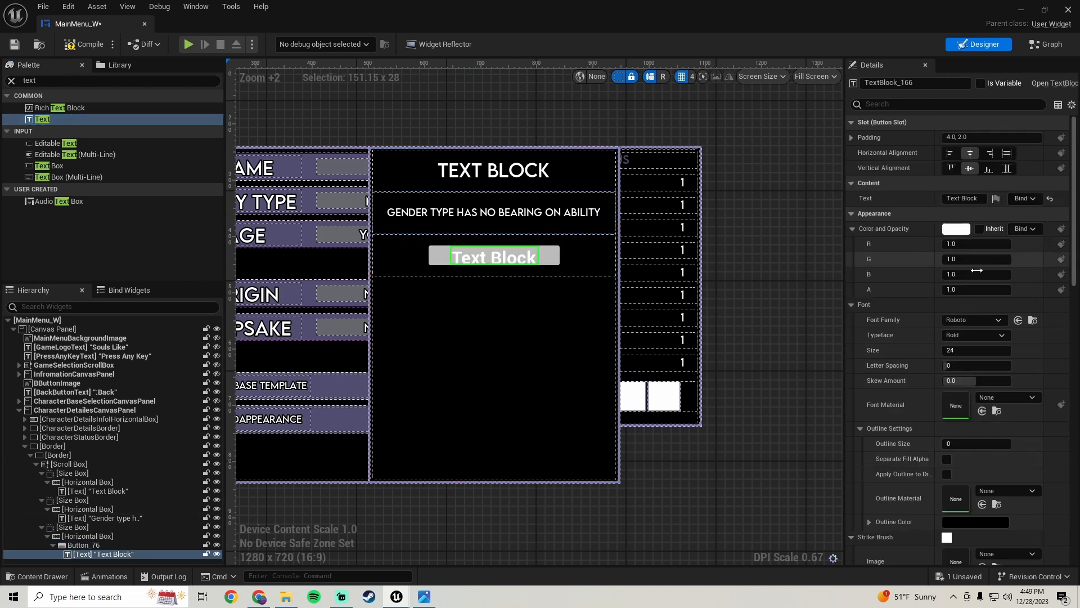
left_click(960, 321)
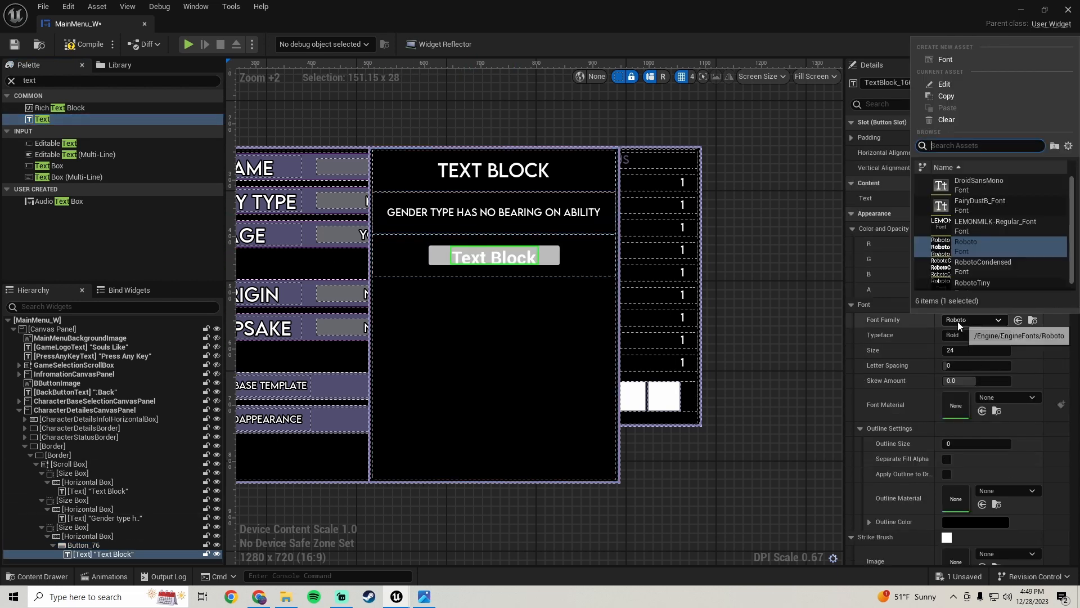
left_click(976, 226)
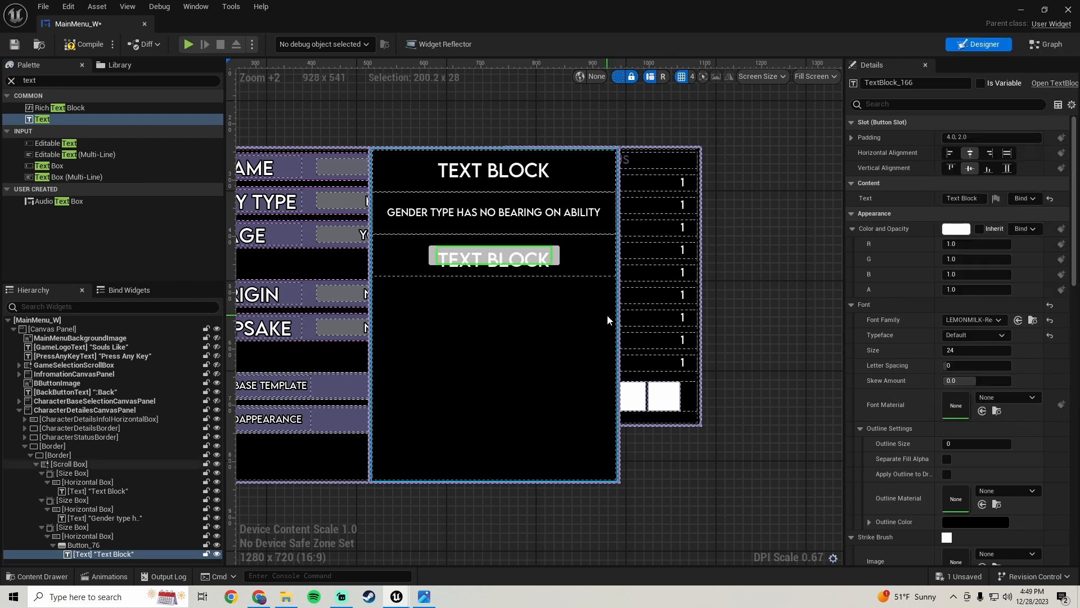
left_click(968, 351)
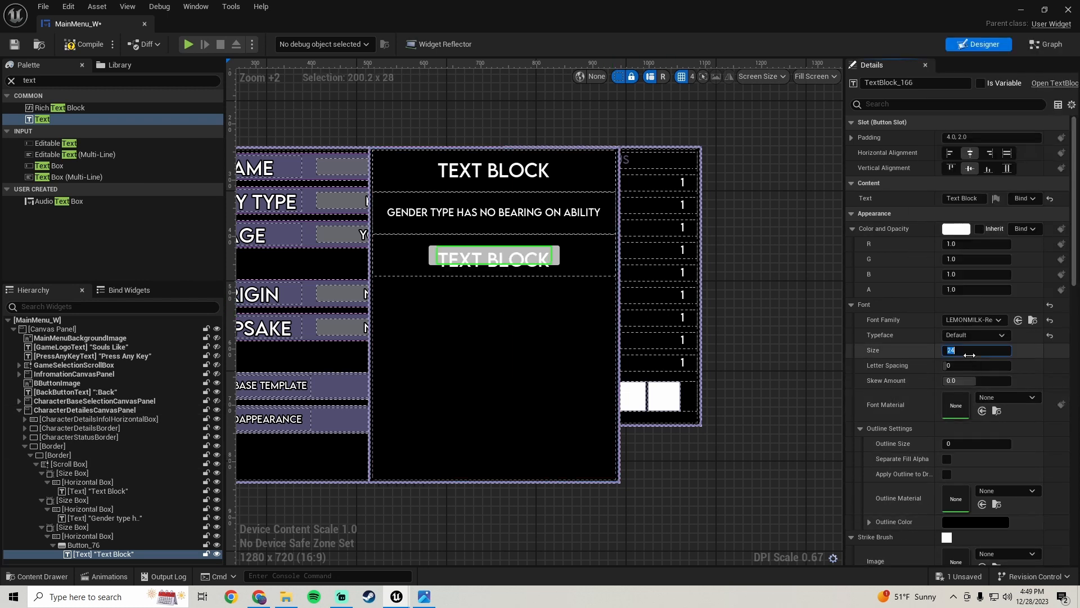
type("12")
key("Return")
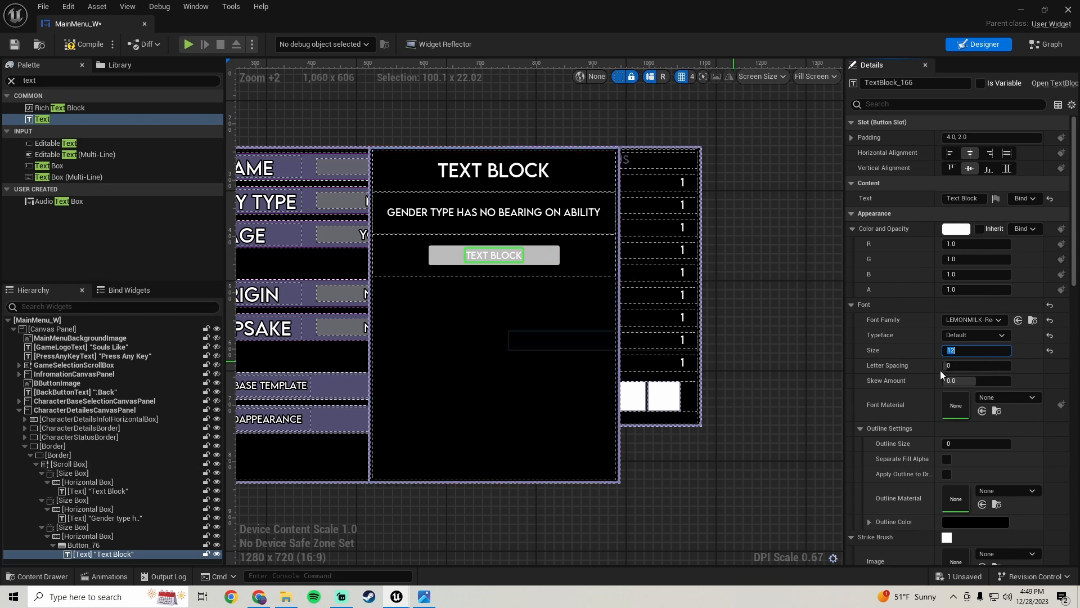
type("14")
key("Return")
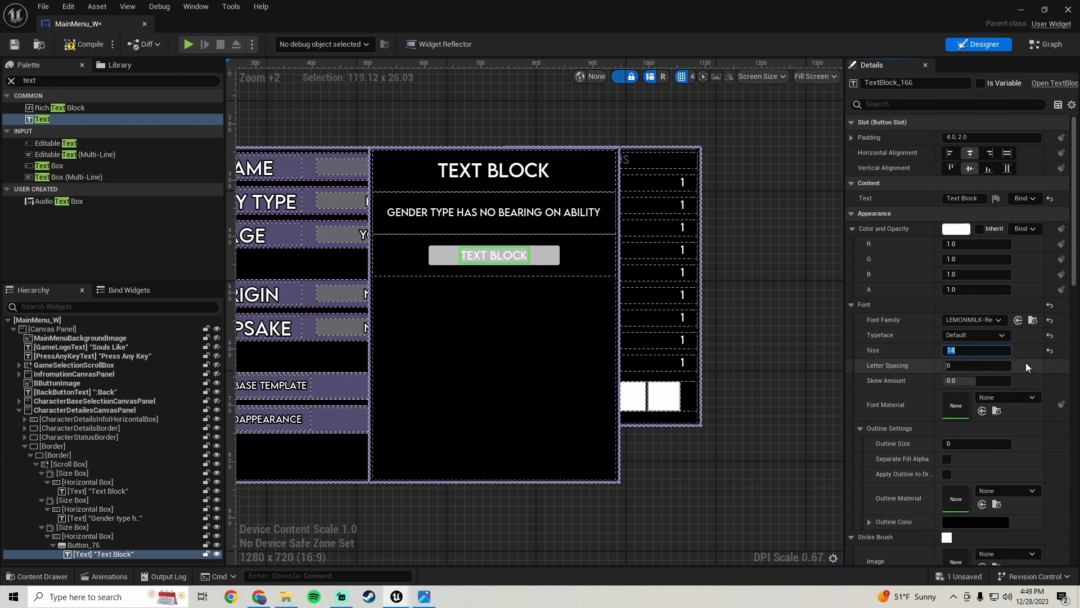
Give the button text an outline size of 2 and save the blueprint
scroll(928, 419, "down", 2)
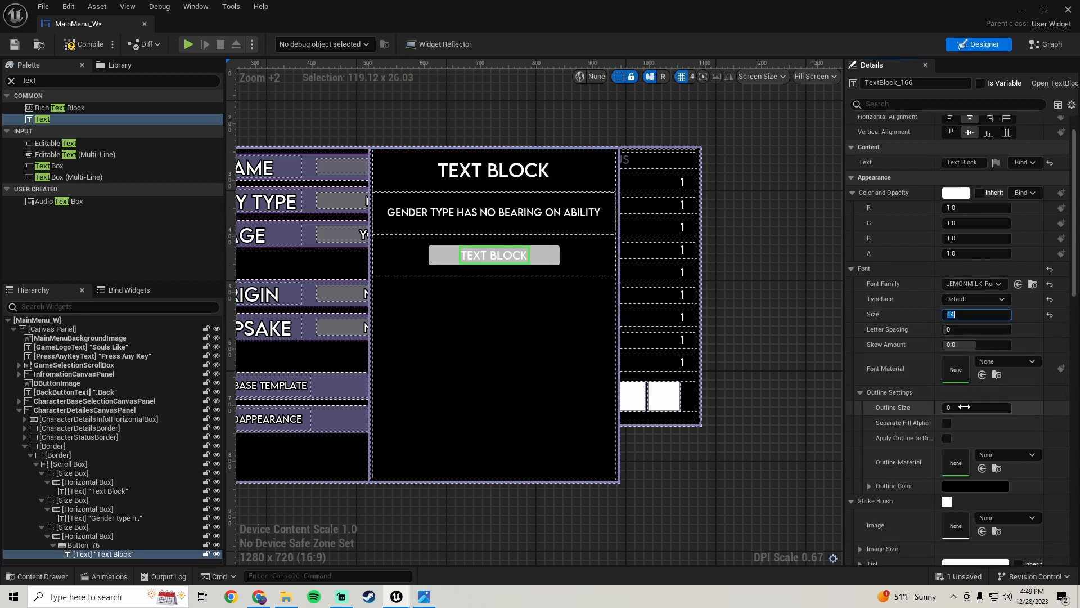
left_click(957, 413)
key("Return")
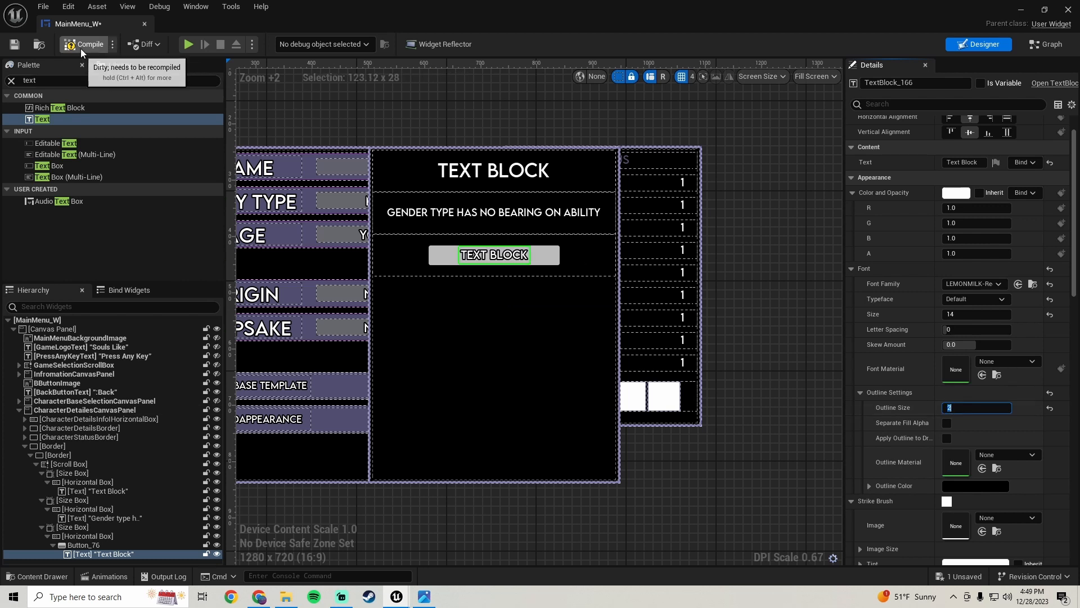
left_click(15, 44)
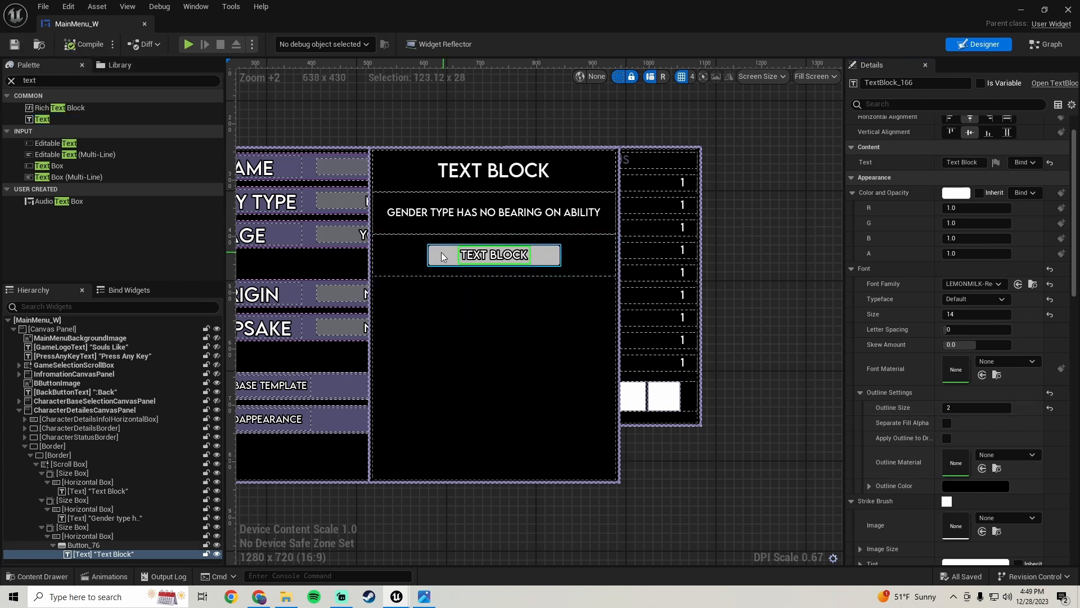
Copy the name text box's normal background tint and paste it into the new button's normal tint
left_click(339, 165)
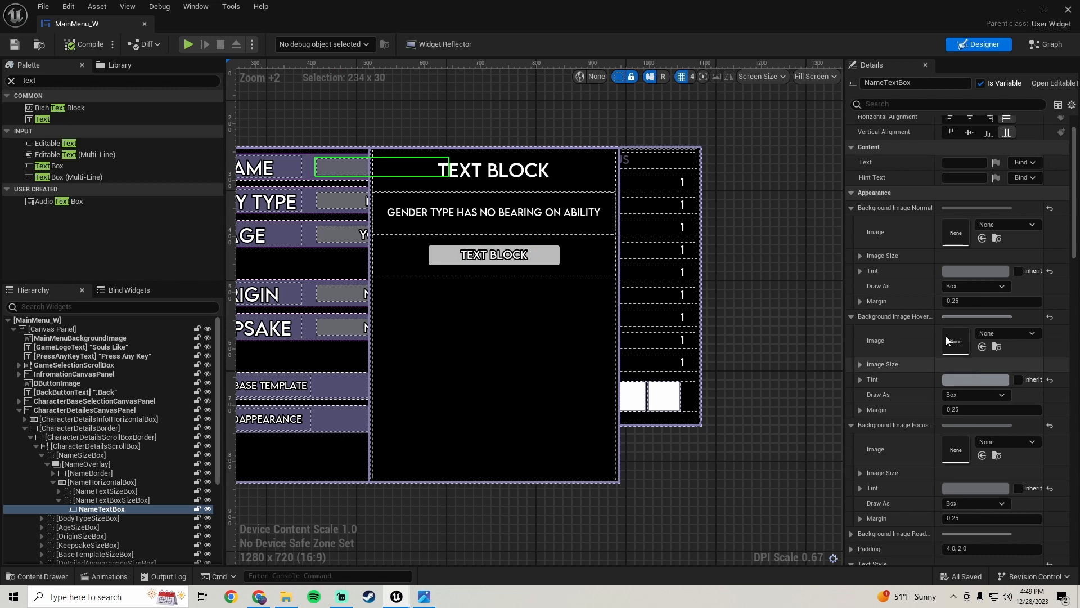
right_click(902, 271)
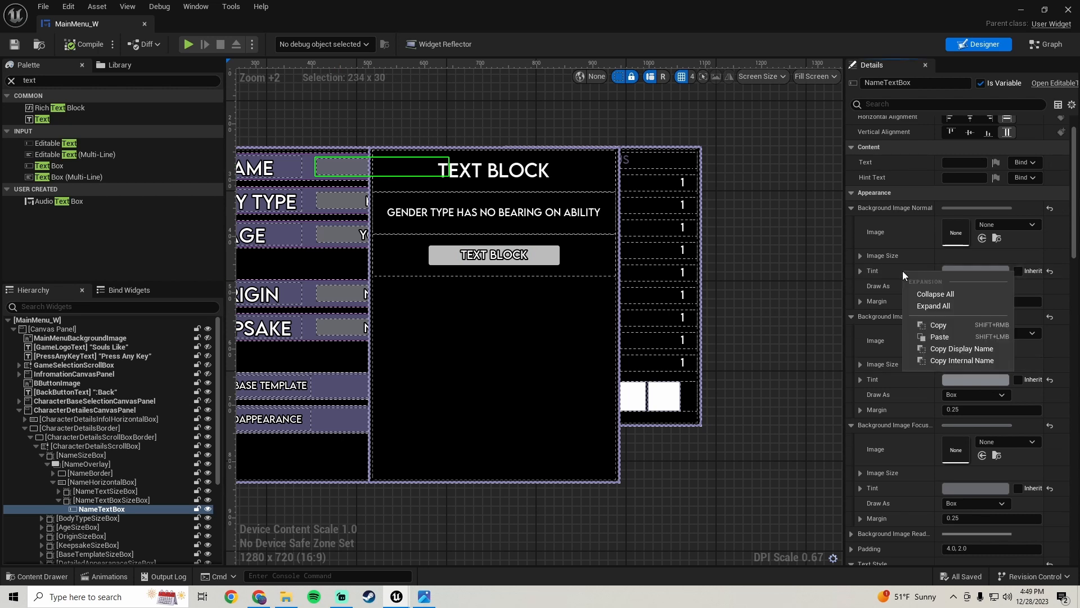
left_click(940, 323)
left_click(440, 255)
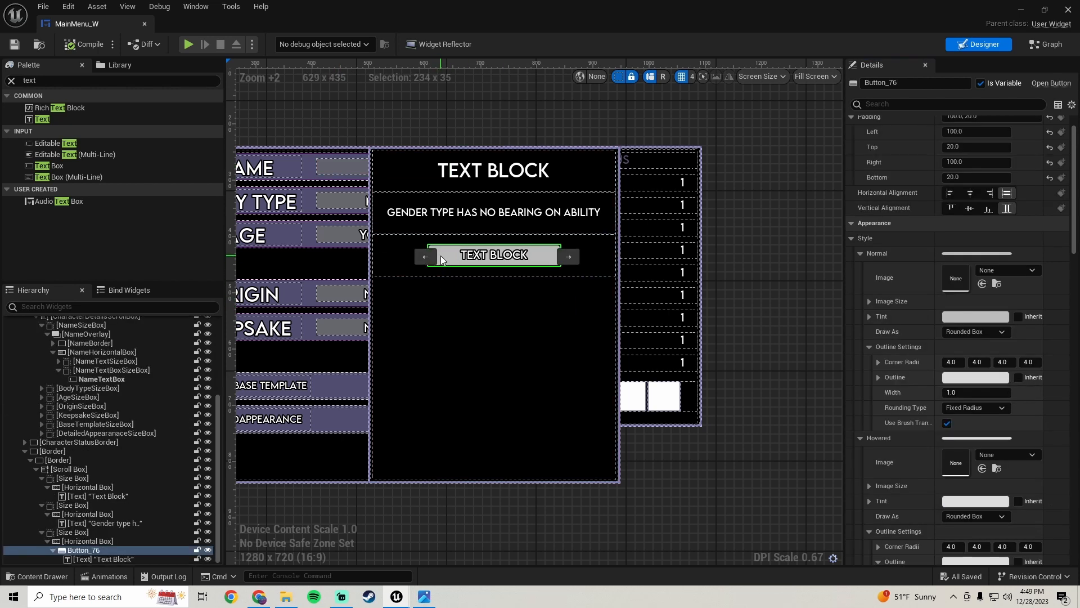
right_click(902, 318)
left_click(939, 381)
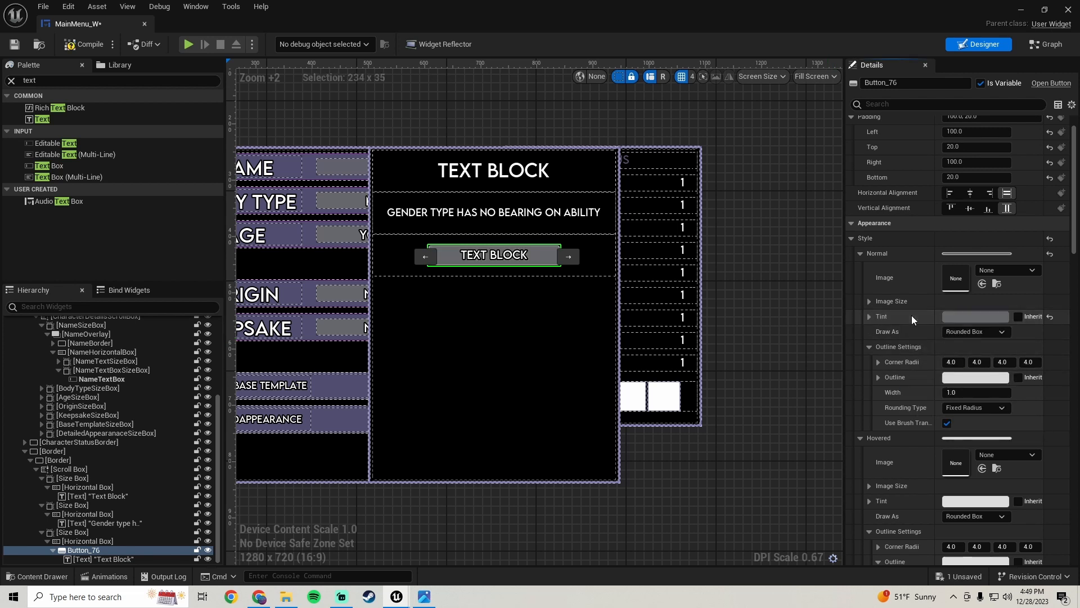
Paste the copied colour into the button's normal outline colour
scroll(911, 315, "down", 2)
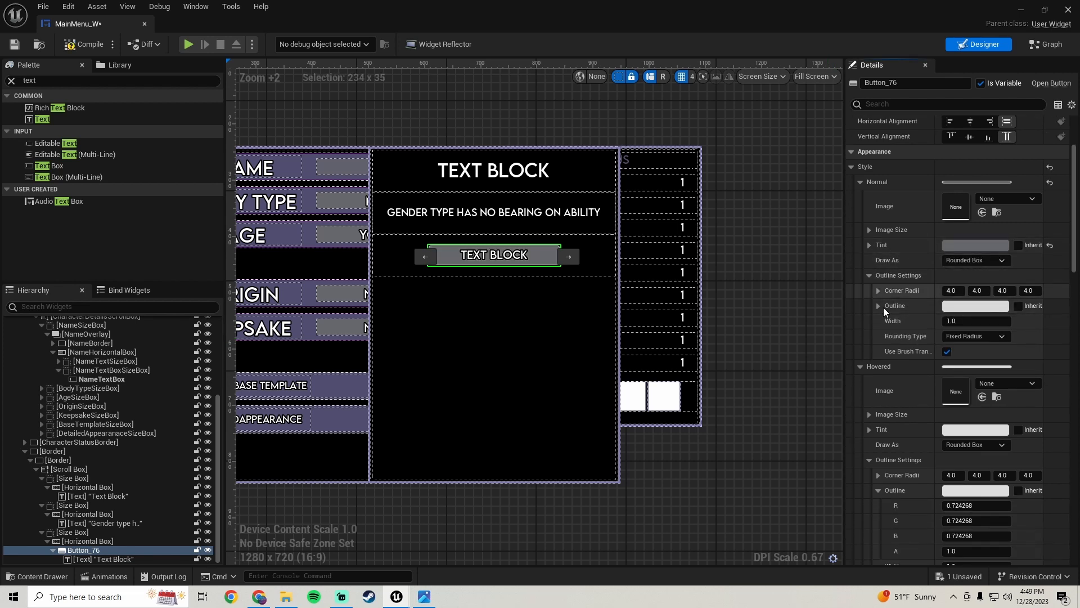
right_click(904, 306)
left_click(929, 369)
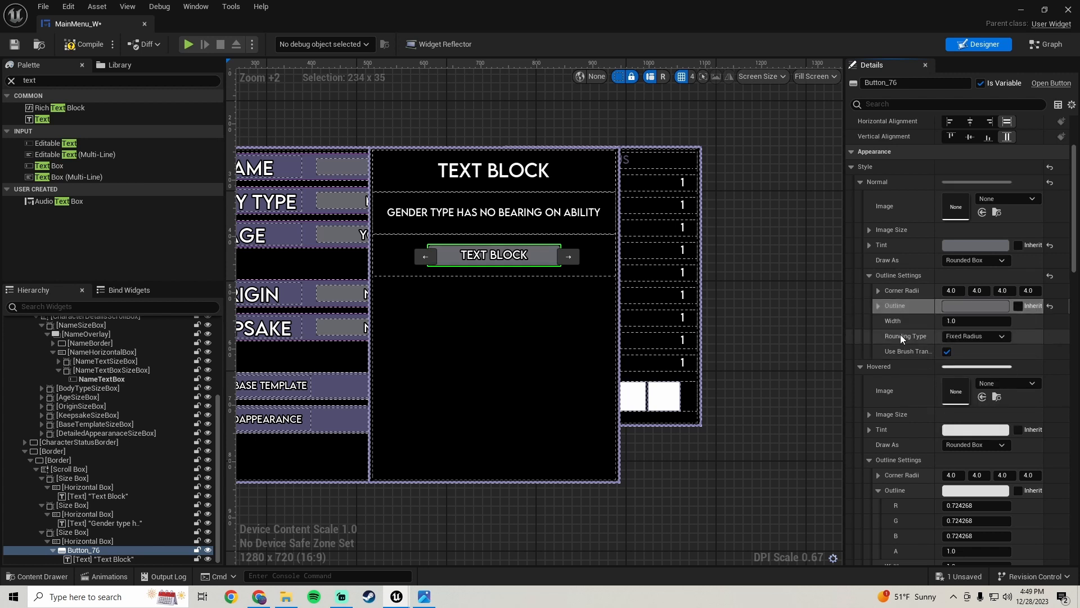
Paste the copied colour into the button's hovered tint and hovered outline colour
scroll(879, 282, "up", 1)
scroll(876, 298, "down", 5)
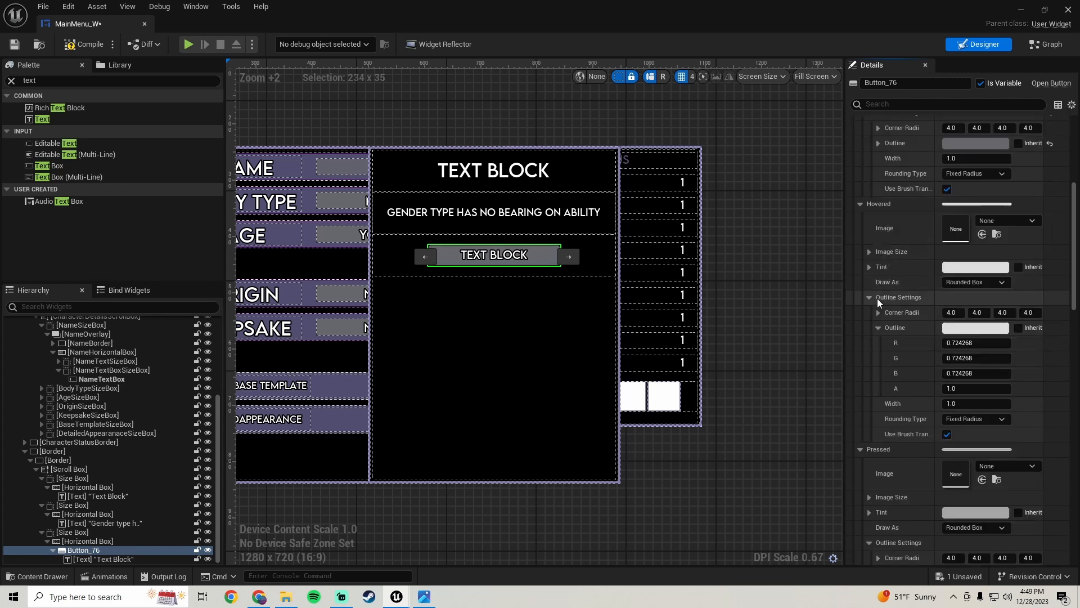
right_click(900, 269)
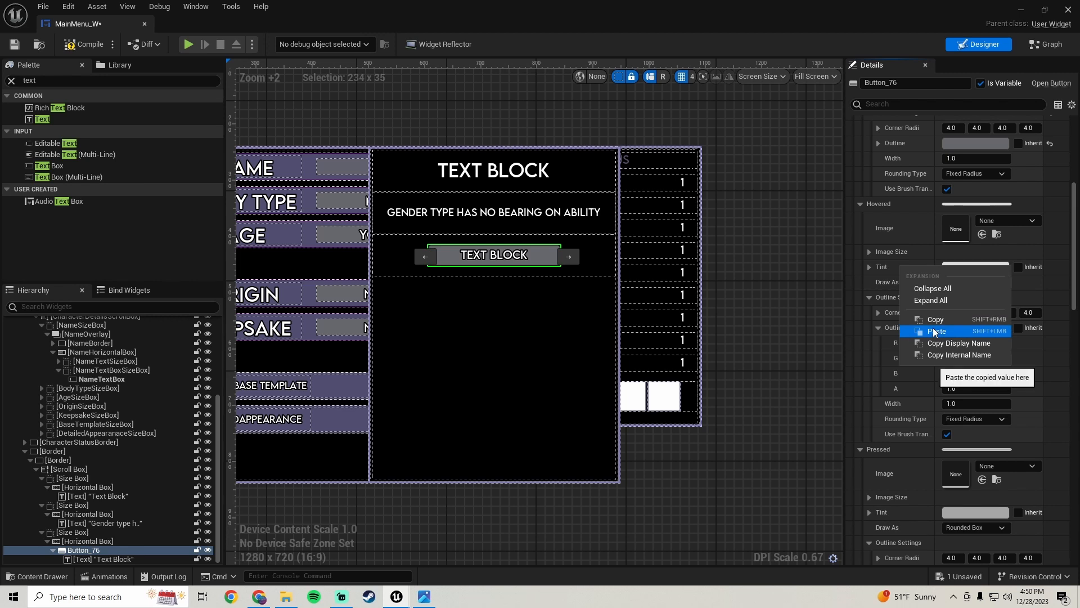
left_click(935, 331)
scroll(914, 366, "down", 2)
right_click(903, 290)
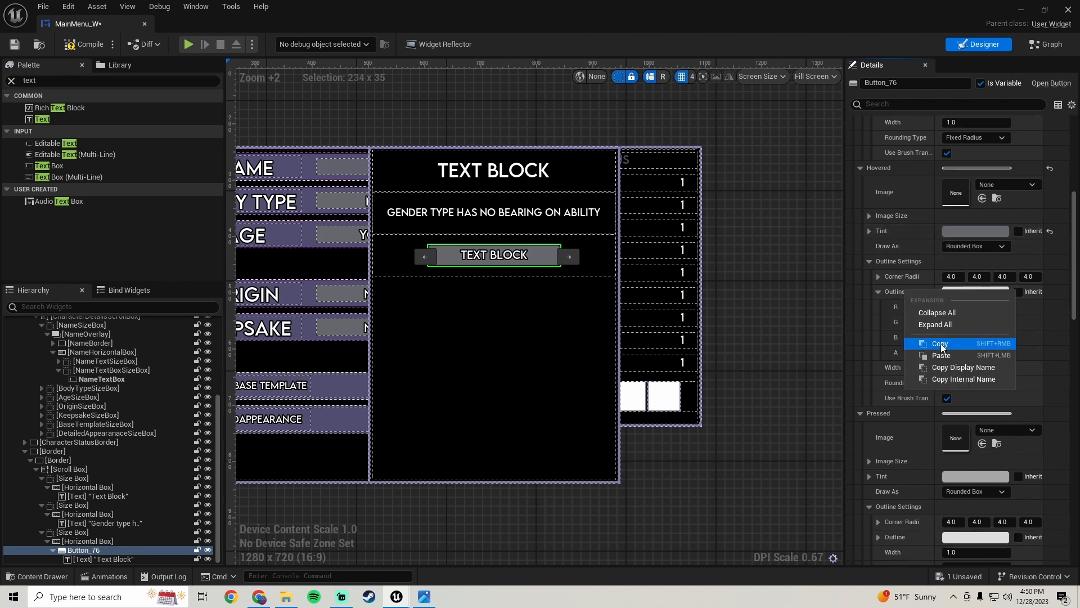
left_click(946, 354)
Paste the copied colour into the button's pressed tint and pressed outline colour
scroll(899, 301, "down", 3)
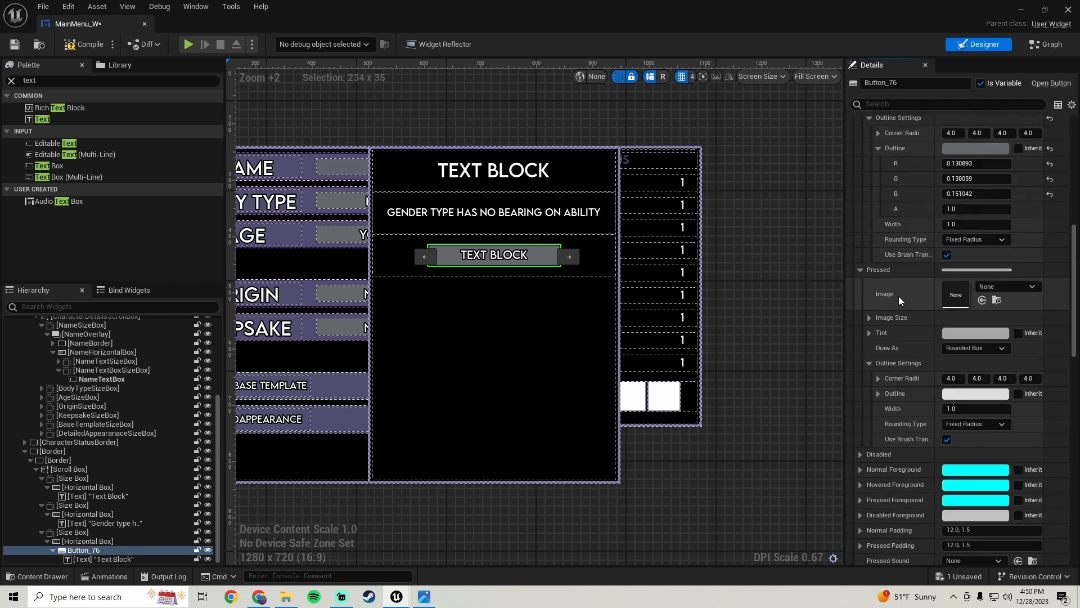
right_click(903, 332)
left_click(932, 399)
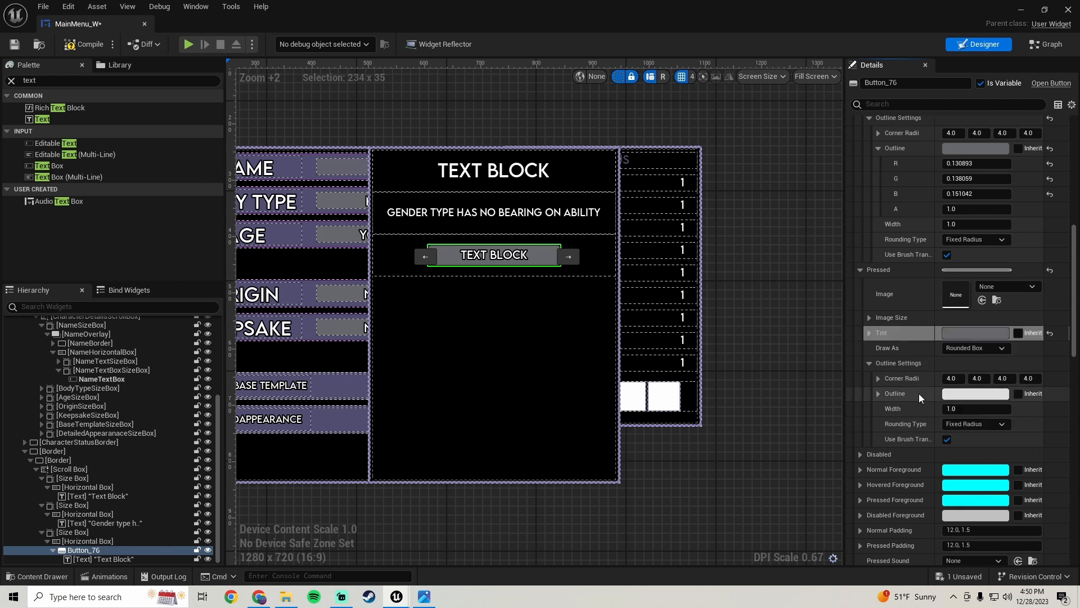
right_click(923, 395)
left_click(954, 458)
Select the existing origin button to compare its style settings
scroll(902, 325, "up", 3)
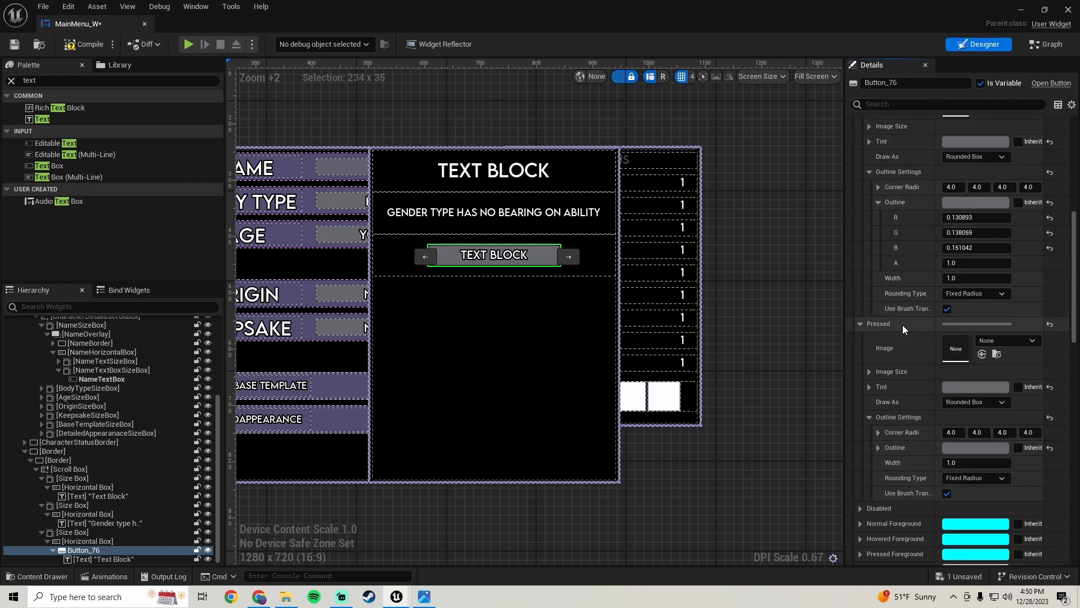
scroll(902, 361, "up", 1)
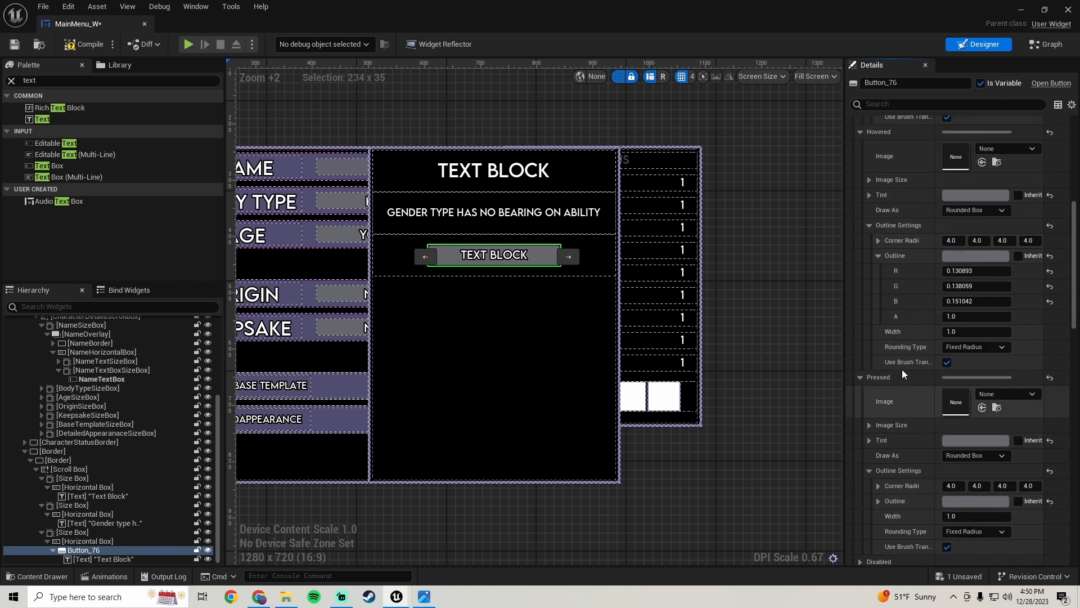
left_click(330, 292)
scroll(911, 316, "up", 5)
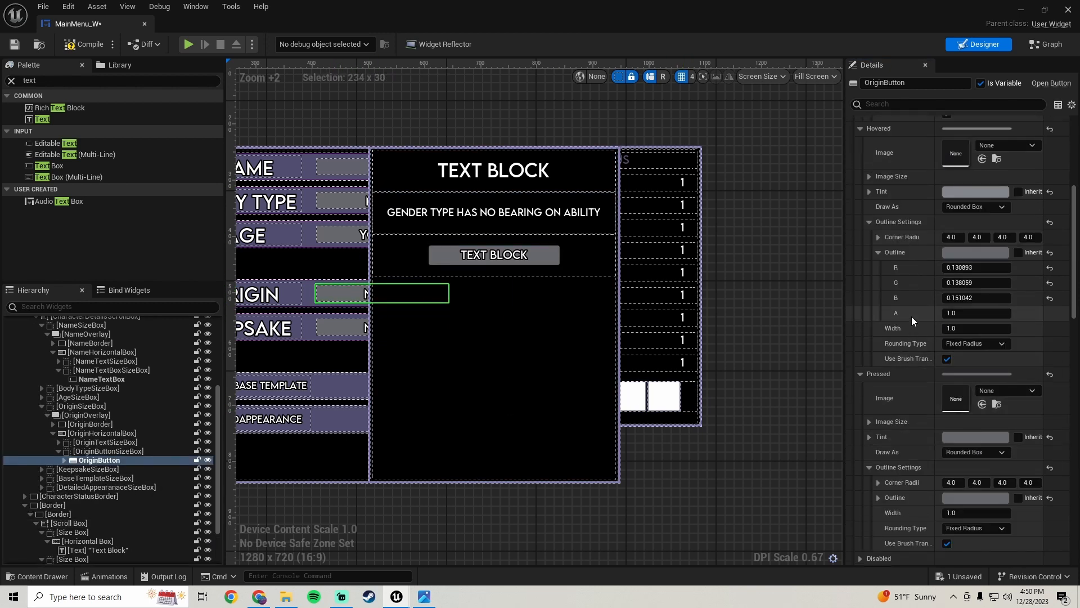
Copy the hovered tint colour from the origin button's style
scroll(911, 316, "up", 2)
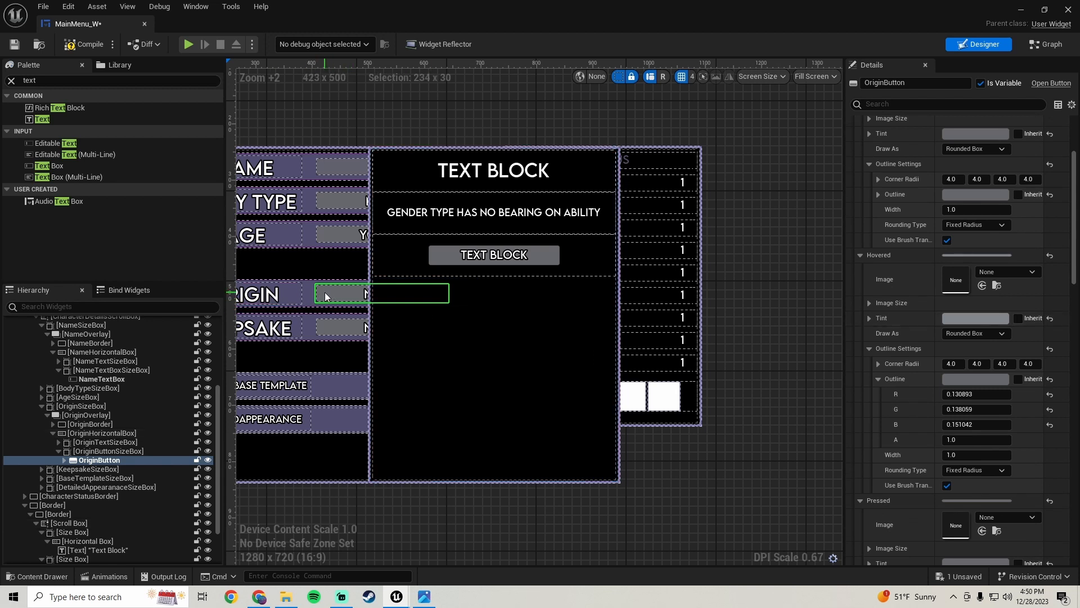
right_click(897, 315)
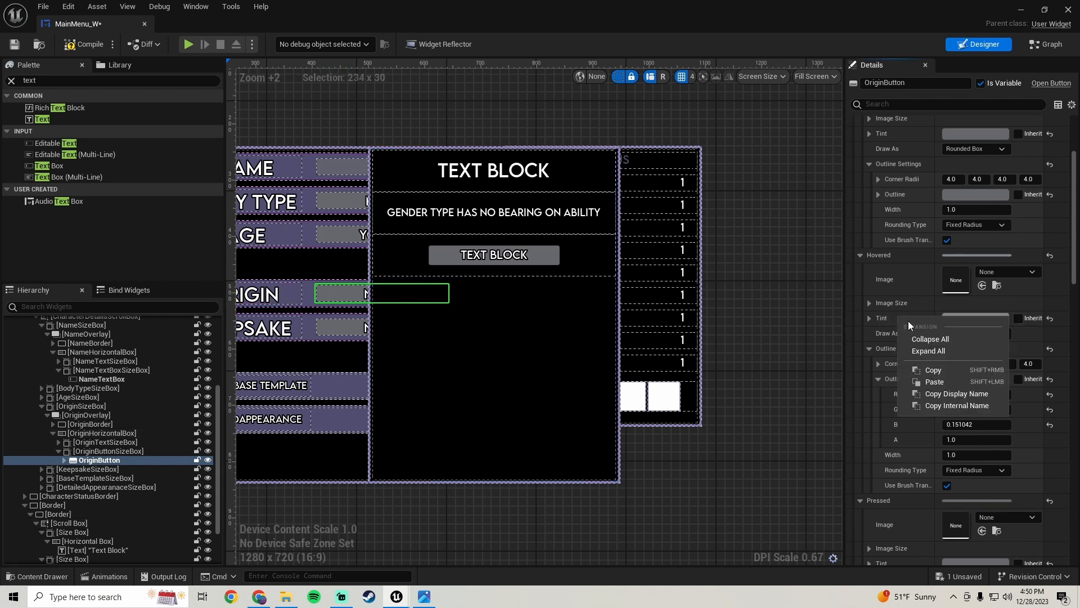
left_click(942, 366)
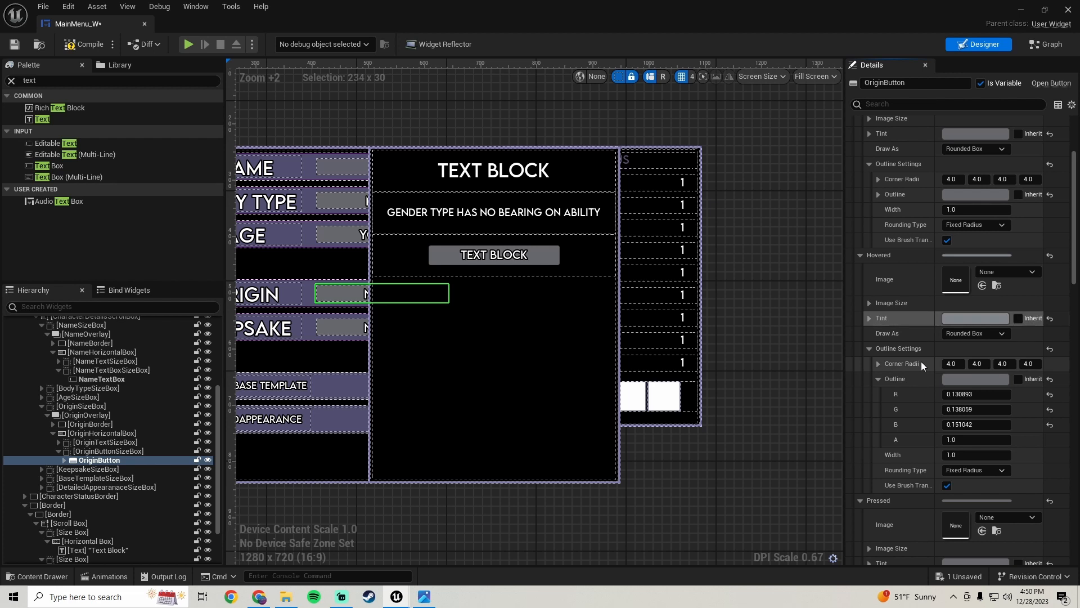
Paste the copied colour into the new button's hovered tint and hovered outline colour, then save
left_click(437, 256)
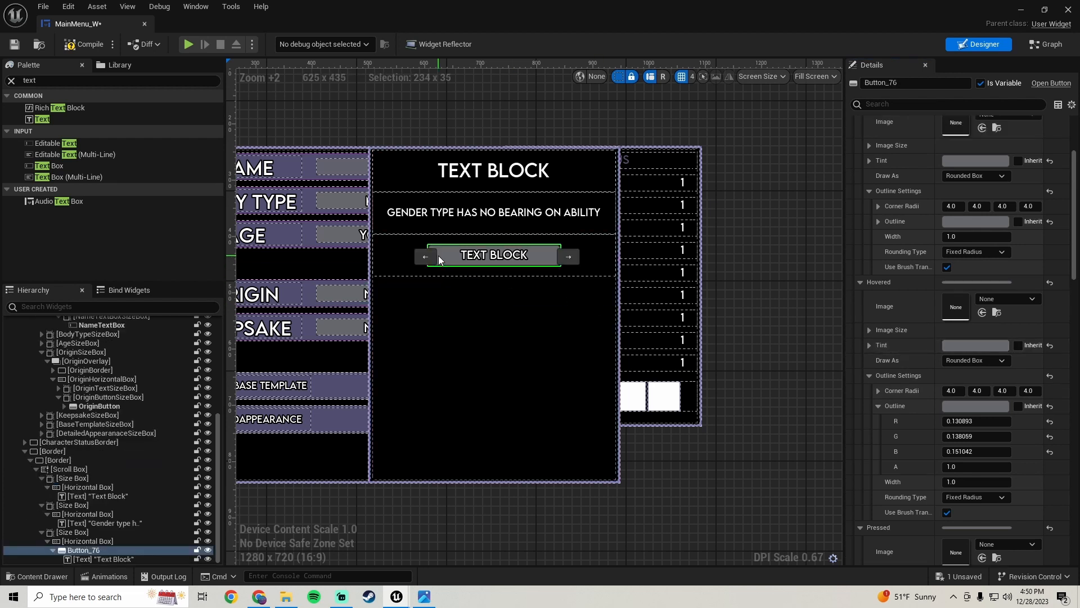
right_click(906, 346)
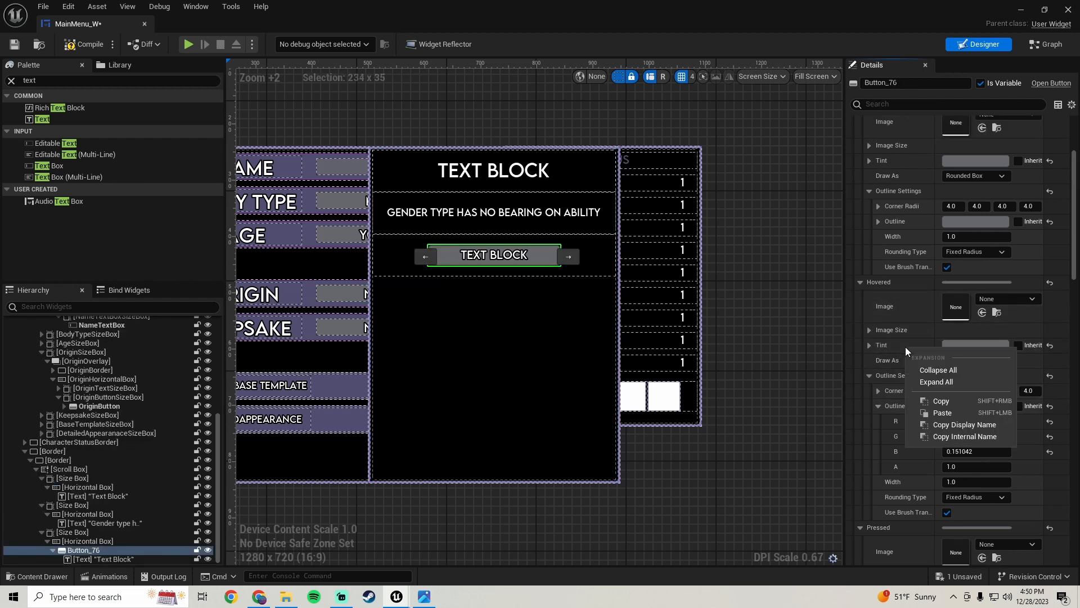
left_click(966, 414)
right_click(907, 404)
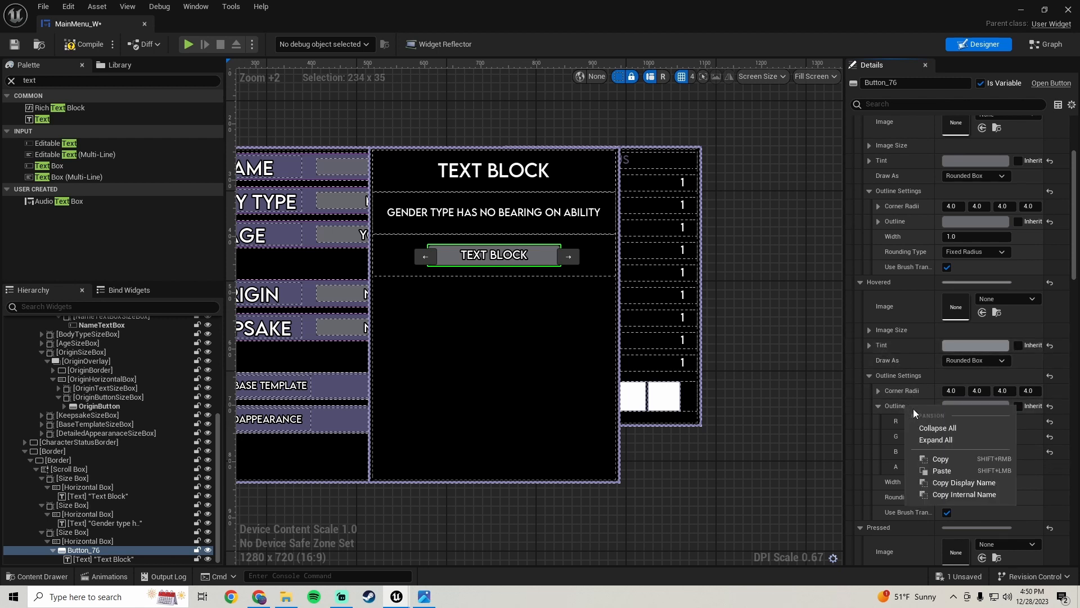
left_click(957, 471)
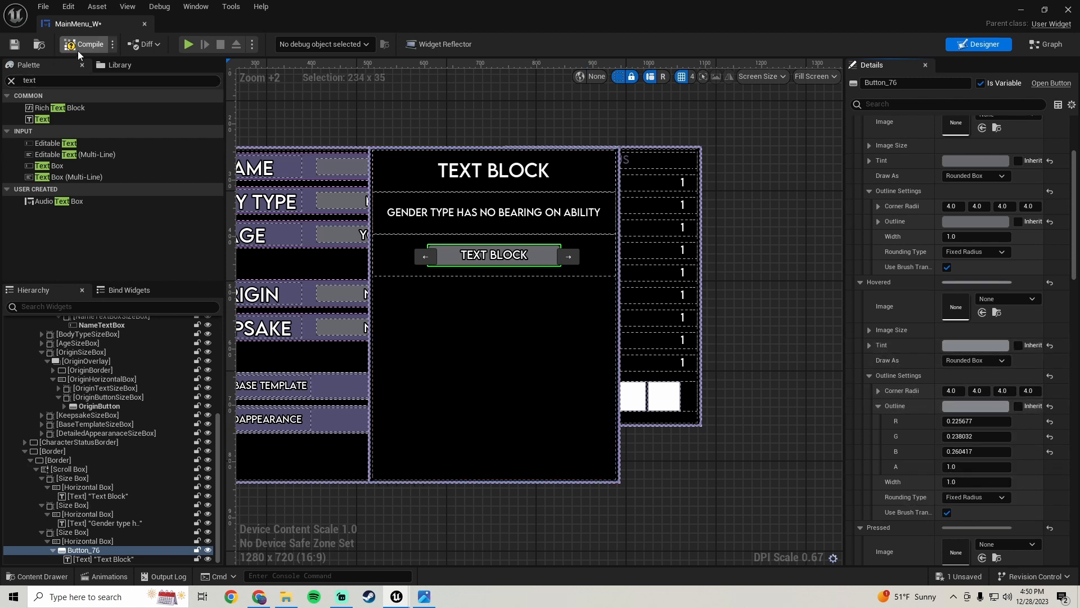
left_click(14, 44)
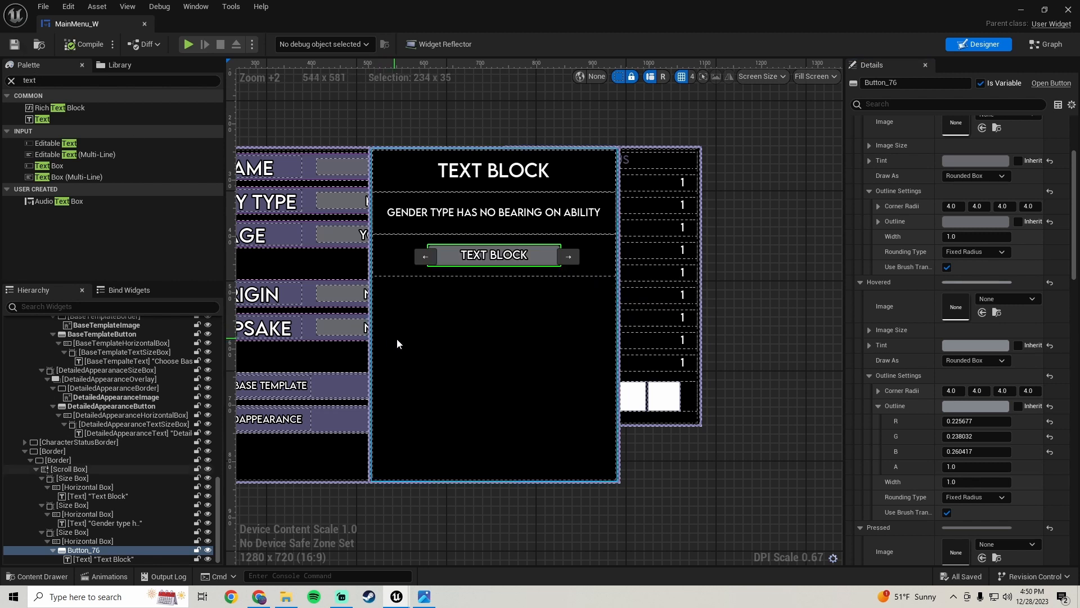
Set the new button's label text to "Male", then compile and save
left_click(494, 255)
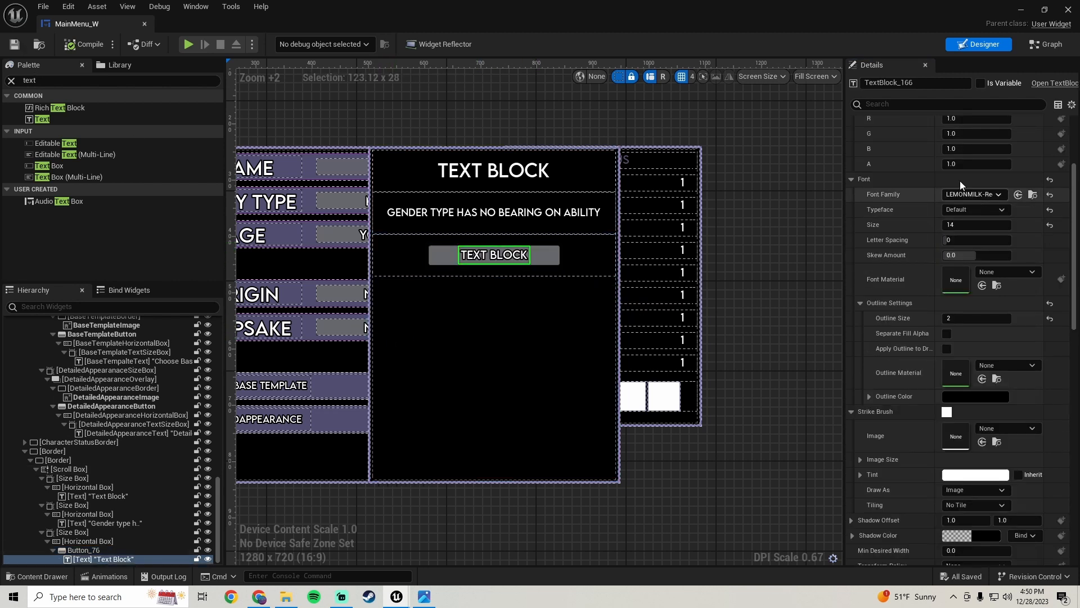
scroll(911, 241, "up", 5)
left_click(962, 199)
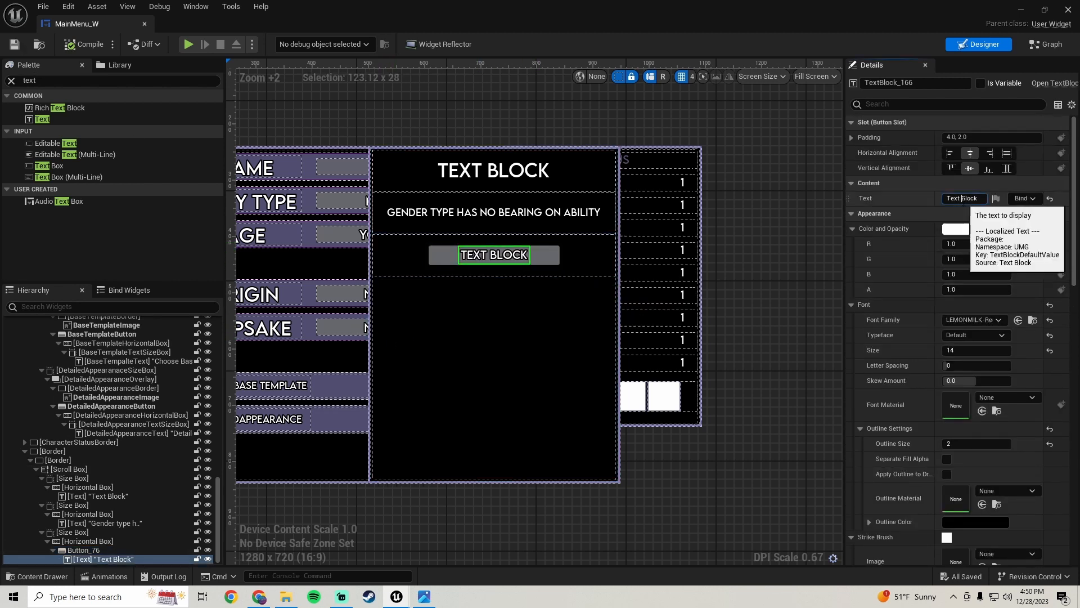
type("Text")
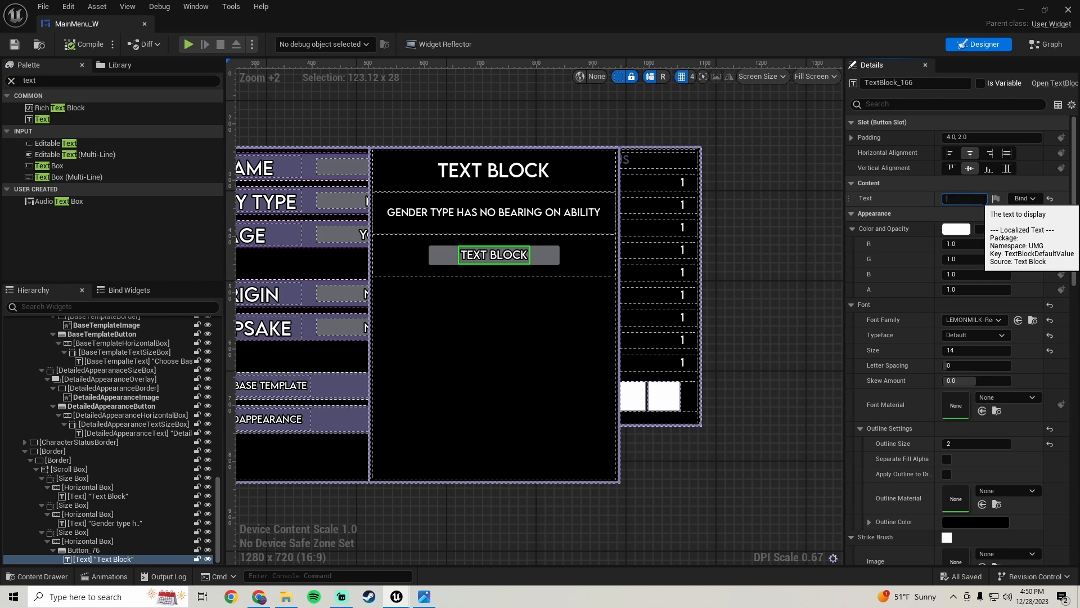
key("Return")
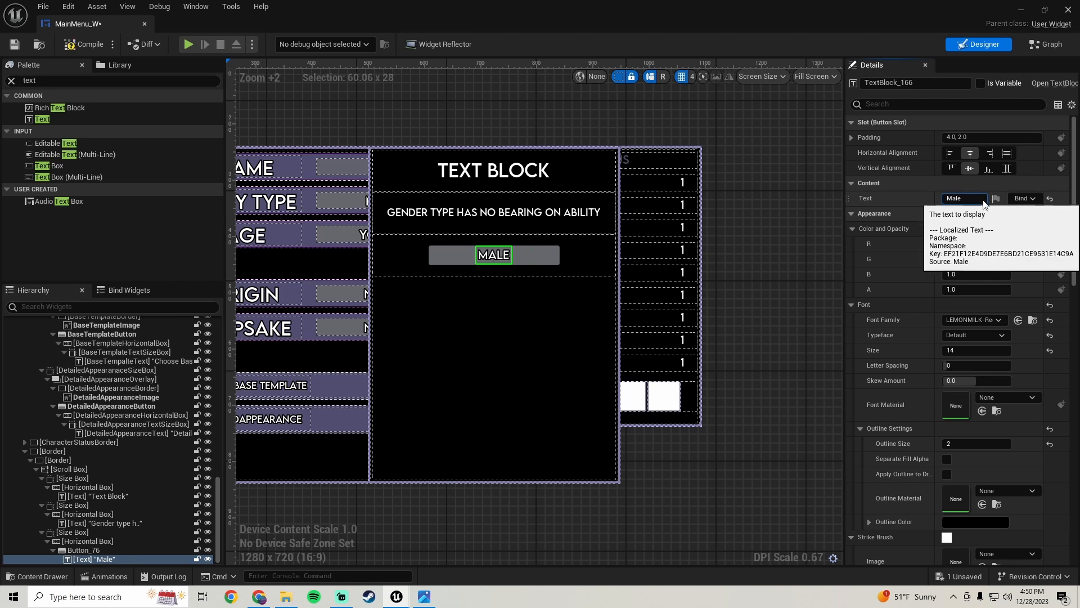
left_click(81, 45)
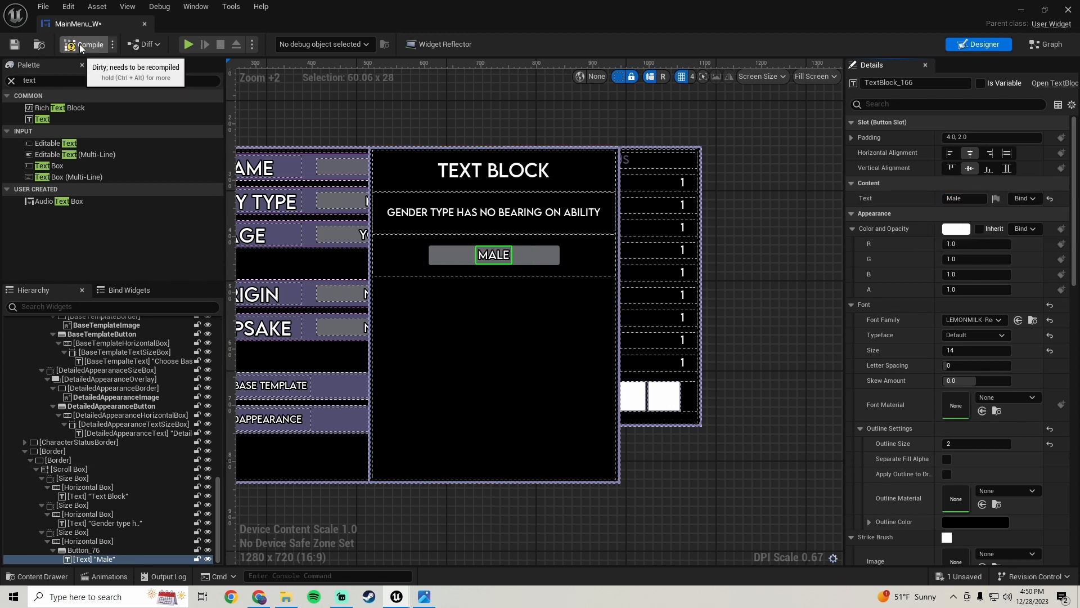
left_click(15, 45)
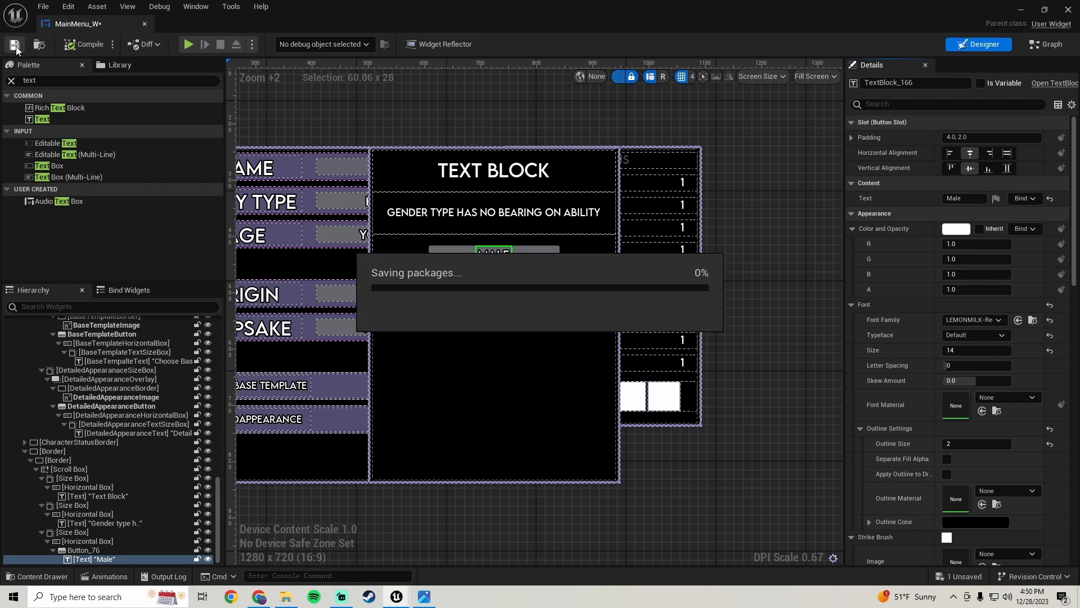
Duplicate the size box holding the Male button row
left_click(79, 532)
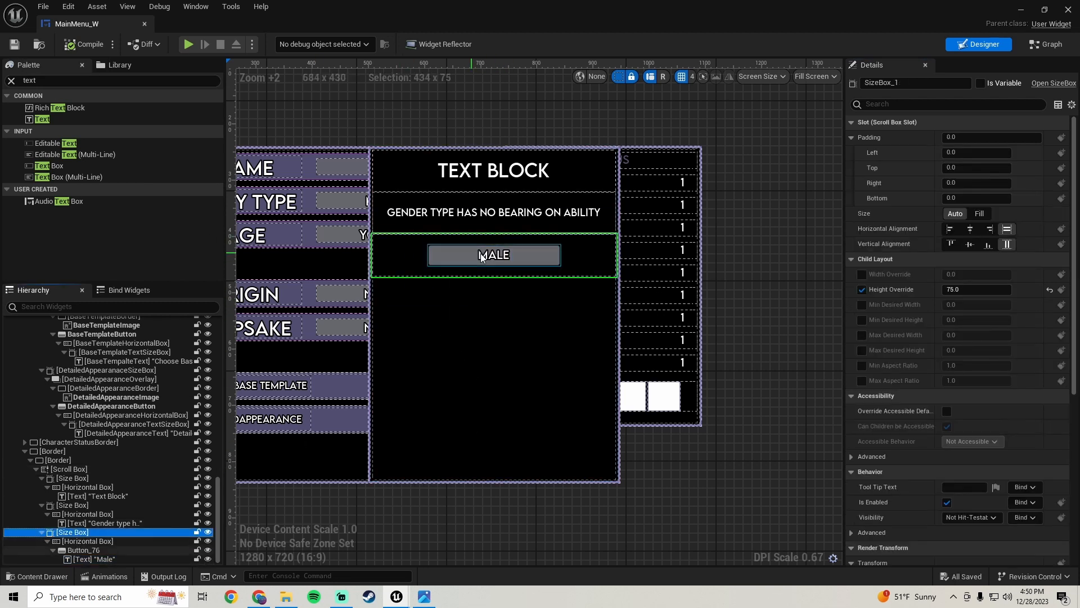
right_click(65, 532)
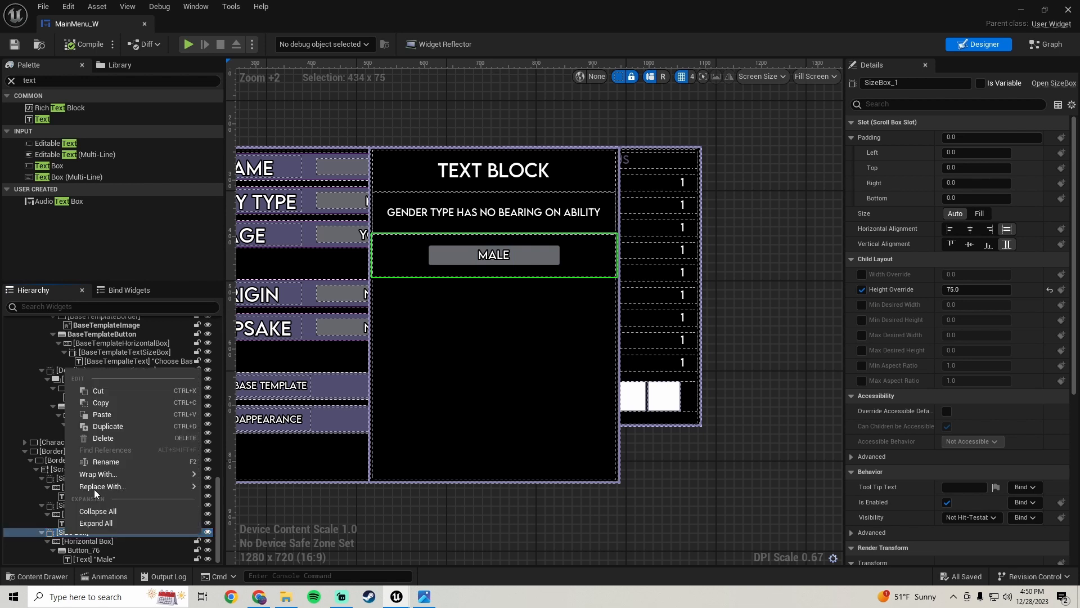
left_click(127, 423)
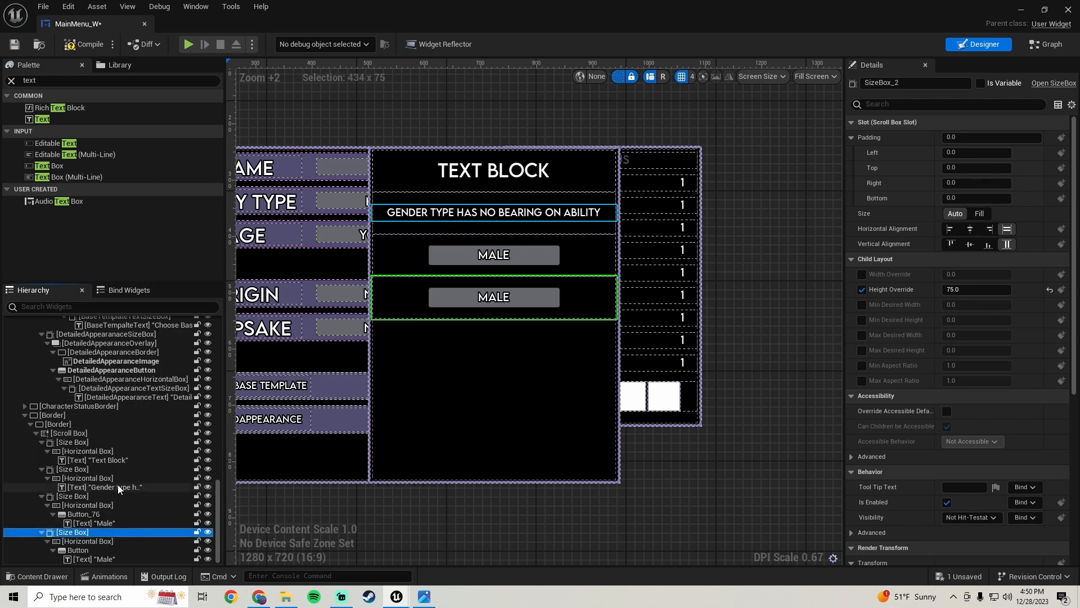
Set the duplicated button's label text to "Female" and compile
left_click(89, 559)
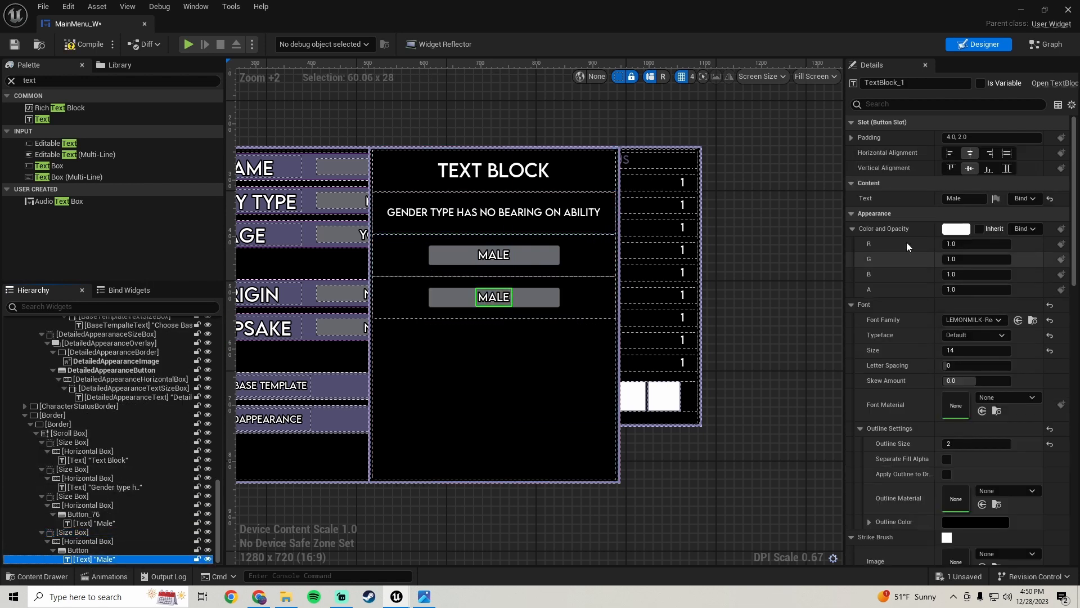
left_click(963, 198)
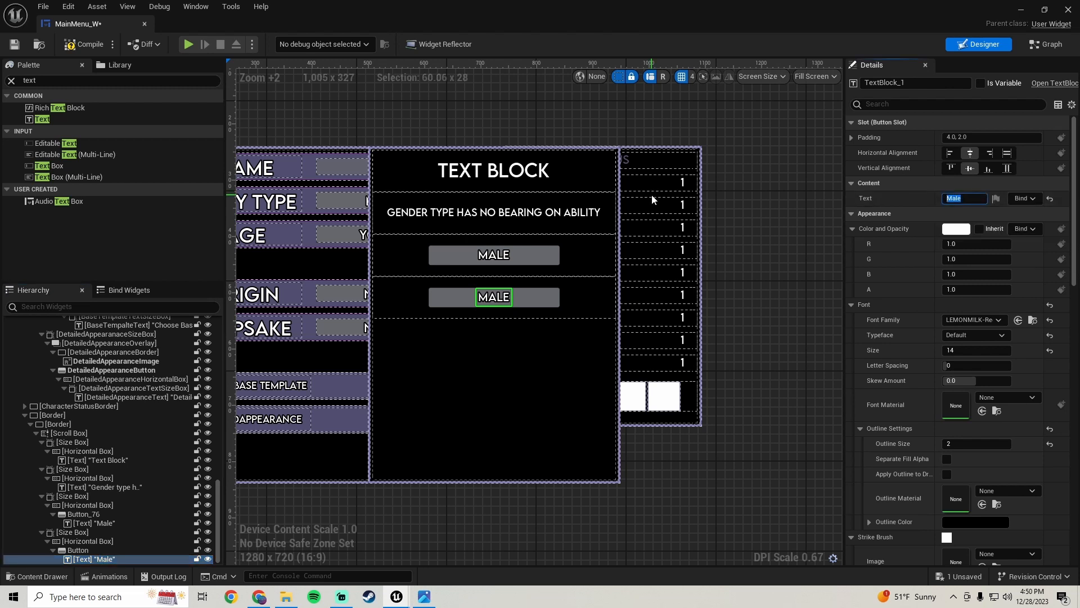
type("Fem")
key("Return")
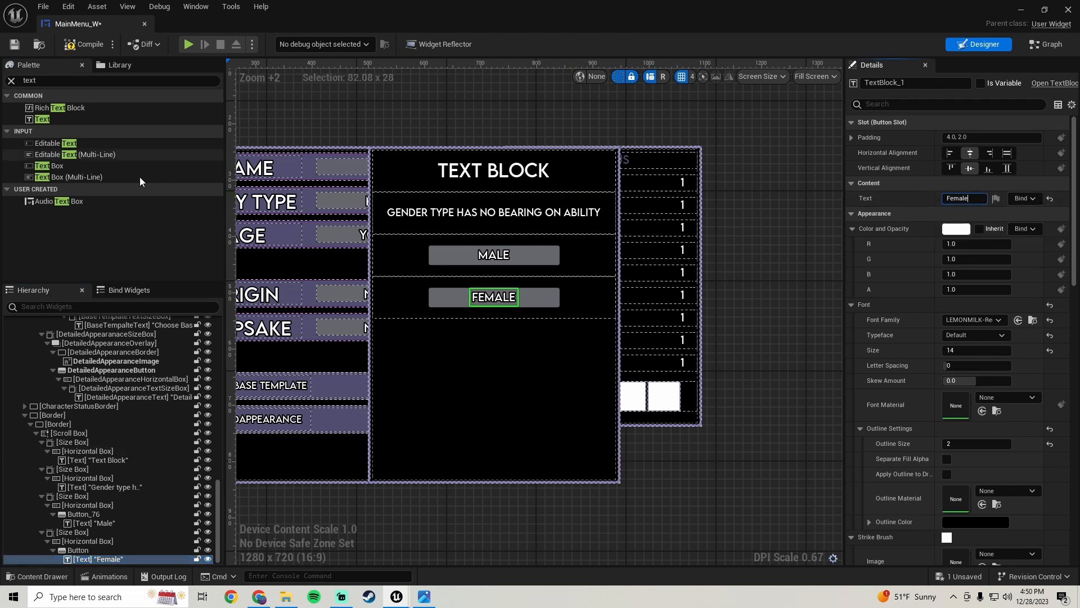
left_click(90, 45)
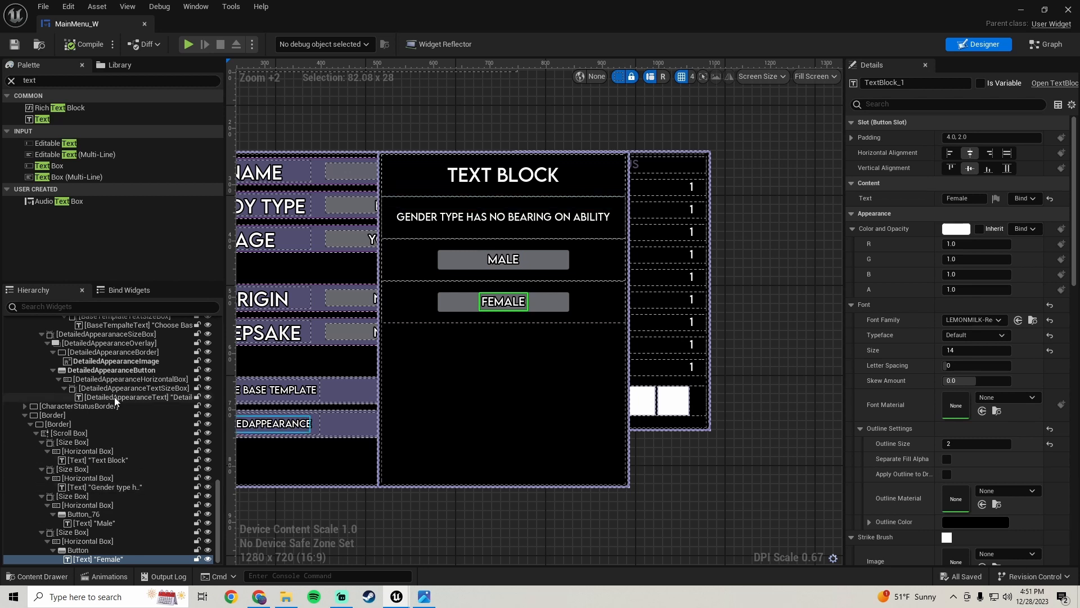
Rename the outer details border to GenderTypeBorder
left_click(61, 416)
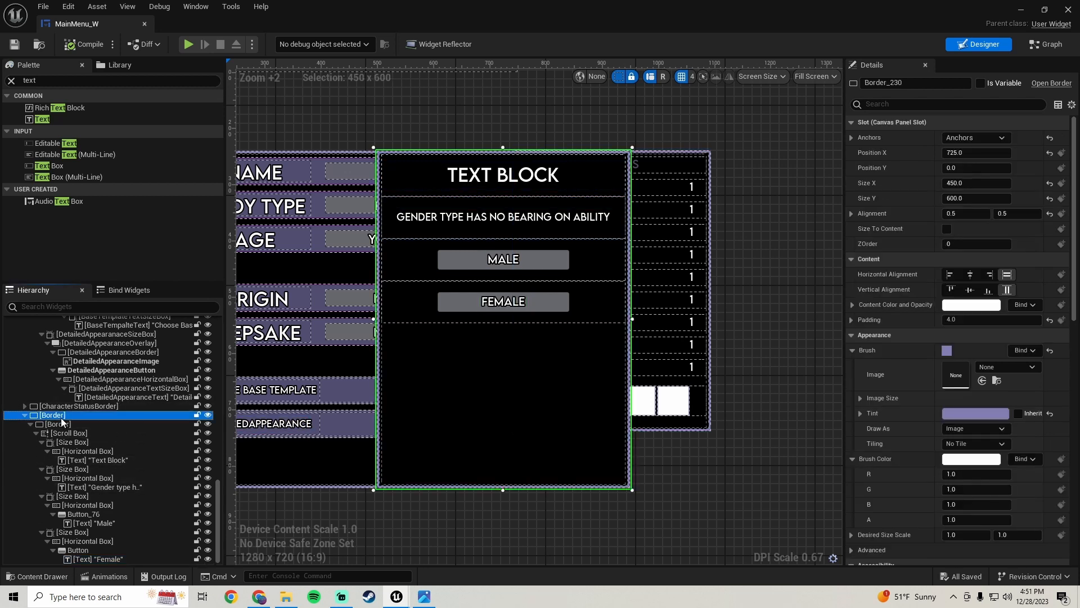
left_click(926, 83)
type("GenderType")
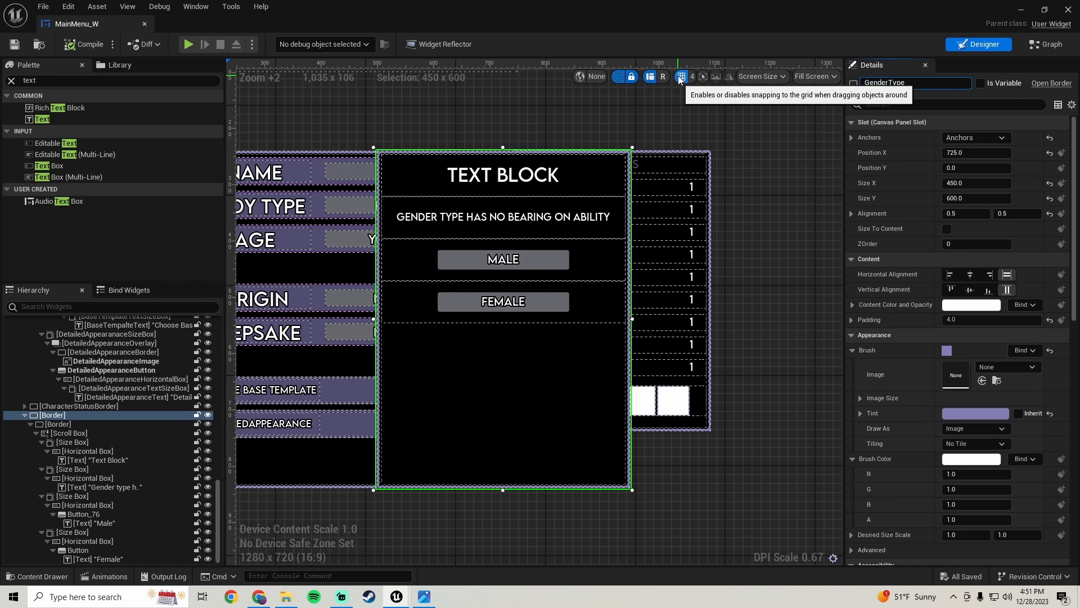
type("Border")
key("Return")
Rename the inner border to GenderTypeScrollBoxBorder
left_click(58, 423)
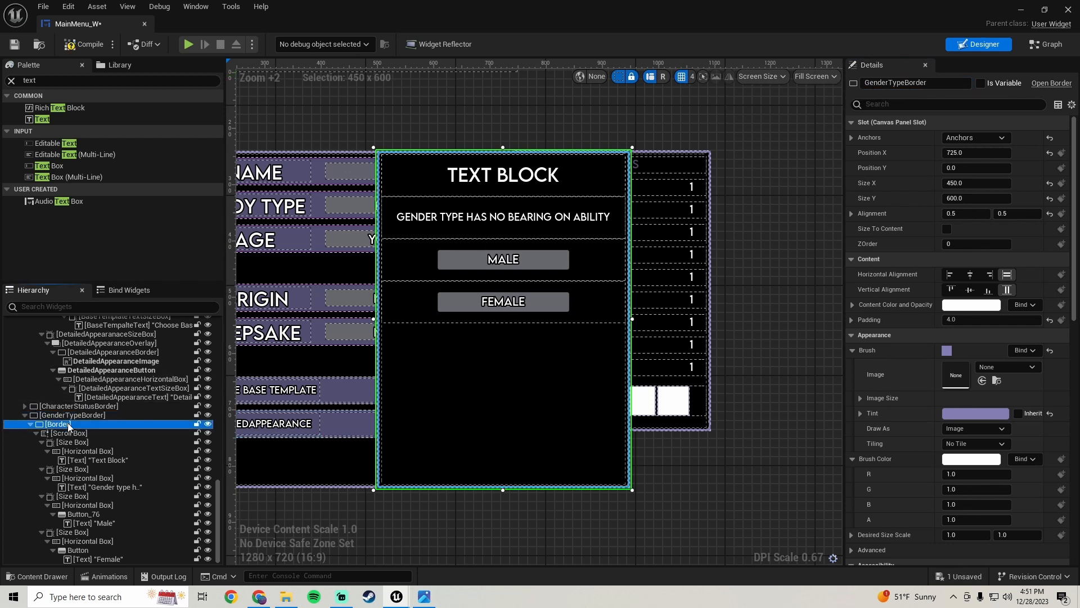
left_click(910, 83)
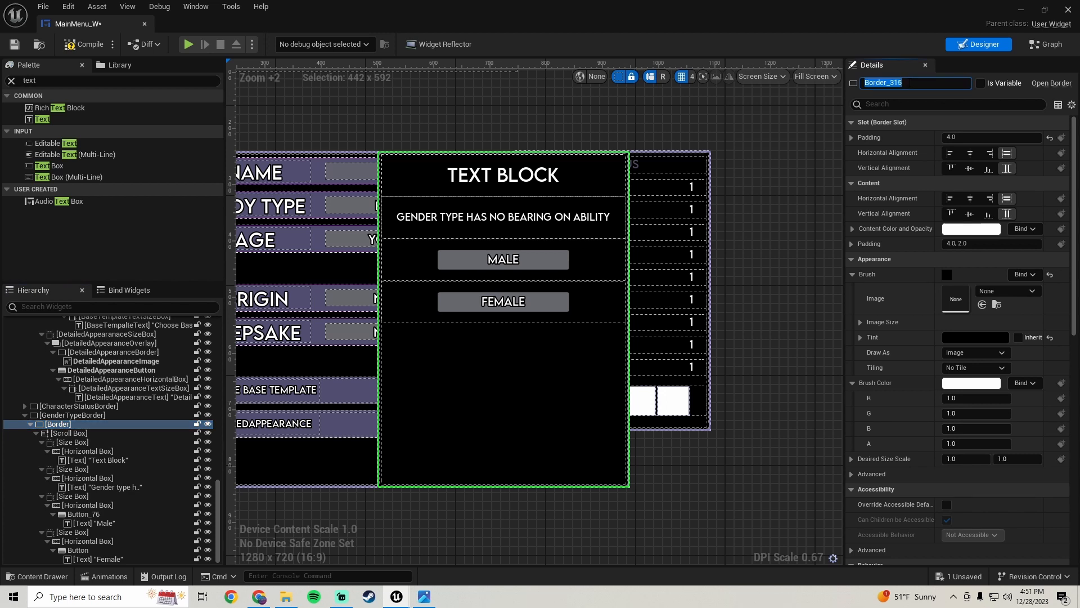
type("GenderTypeScrolBoxBorder")
key("Return")
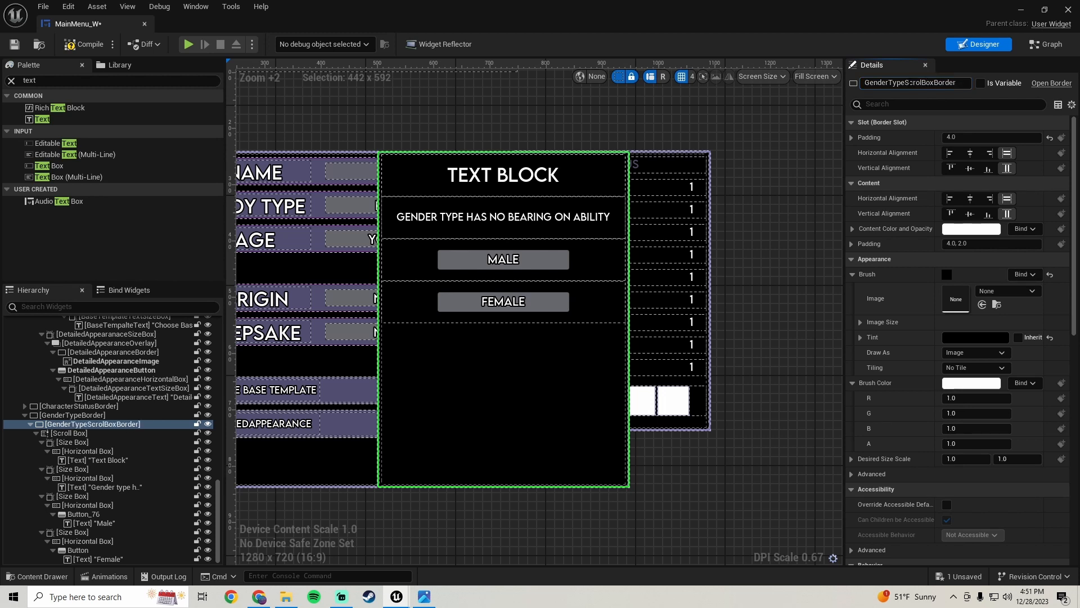
Rename the scroll box to GenderTypeScrollBox
left_click(62, 433)
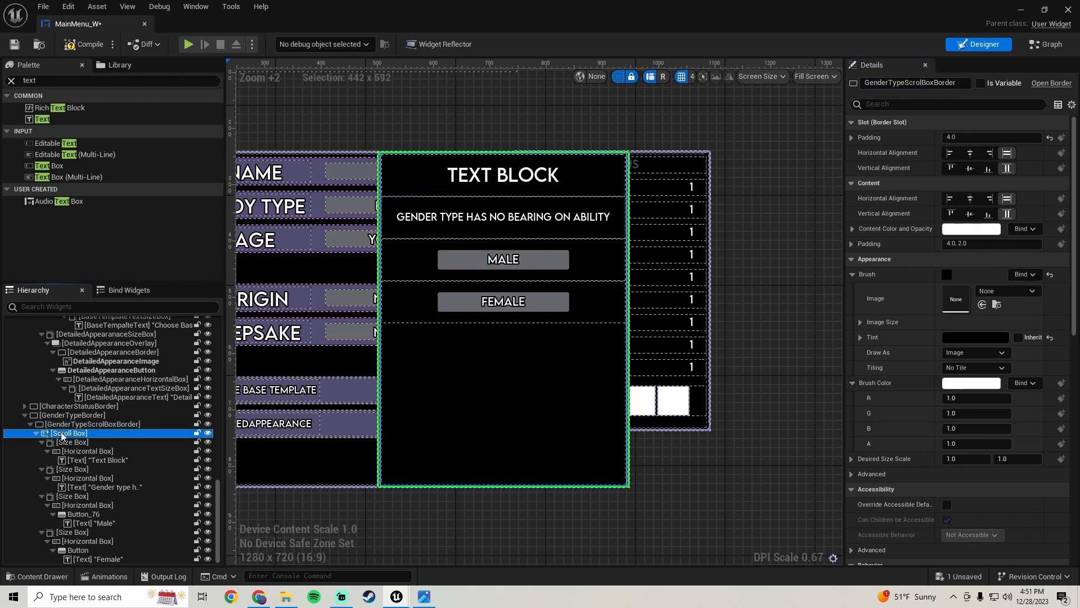
left_click(935, 85)
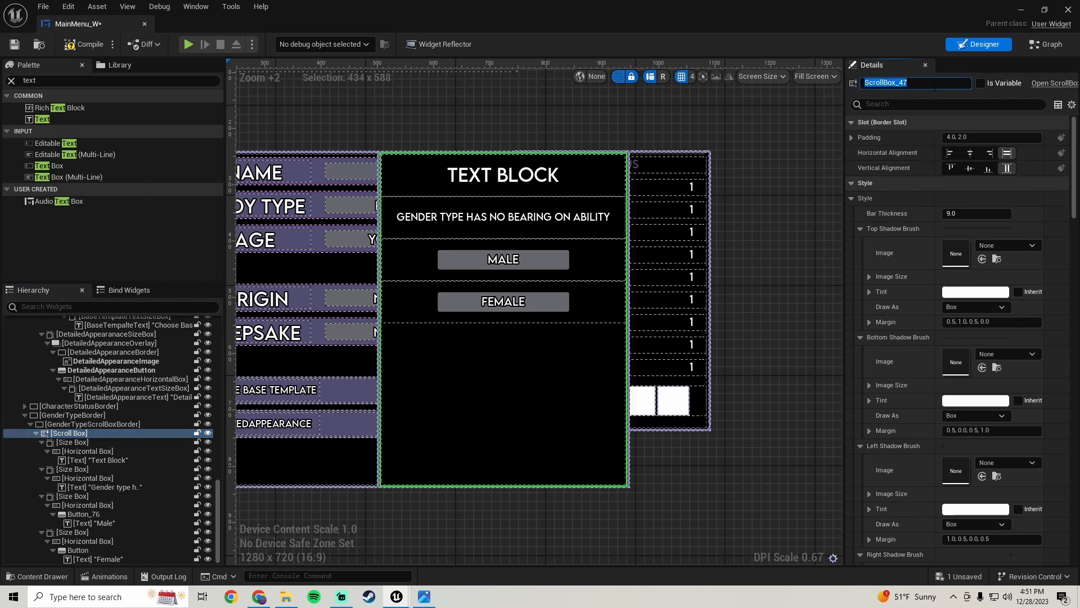
type("GenderTypeScroll")
key("Return")
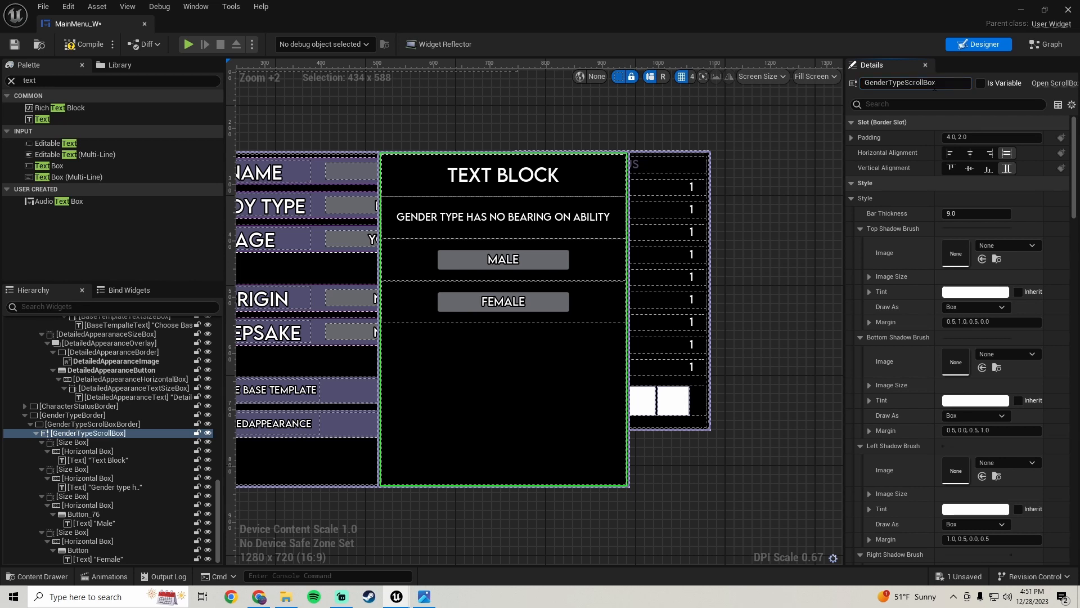
Rename the first size box in the scroll box to GenderTypeDescriptionSizeBox
left_click(83, 443)
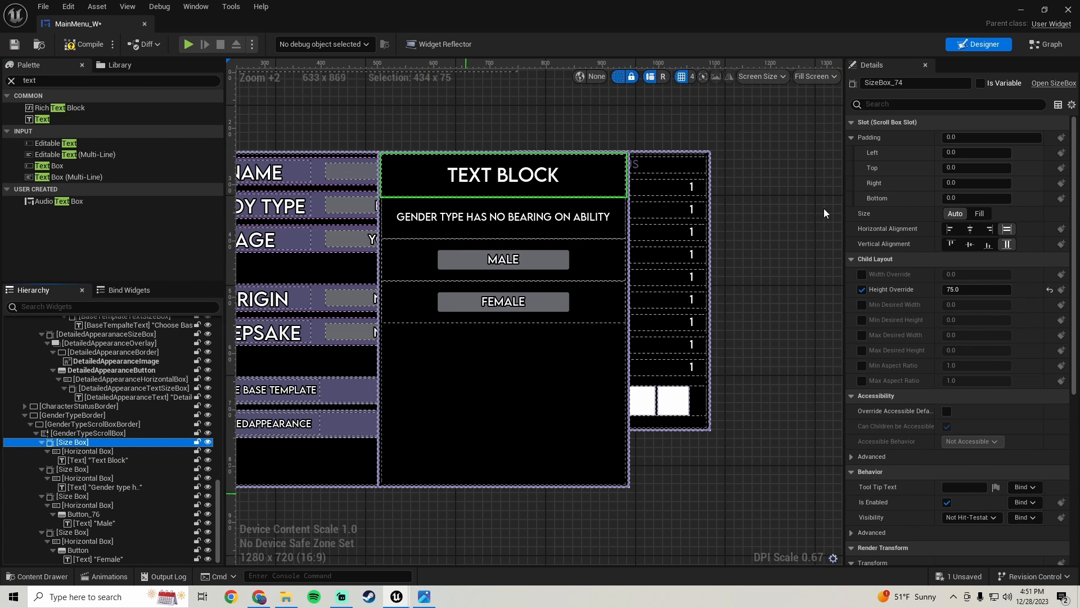
left_click(923, 84)
type("GenderTypeDescription")
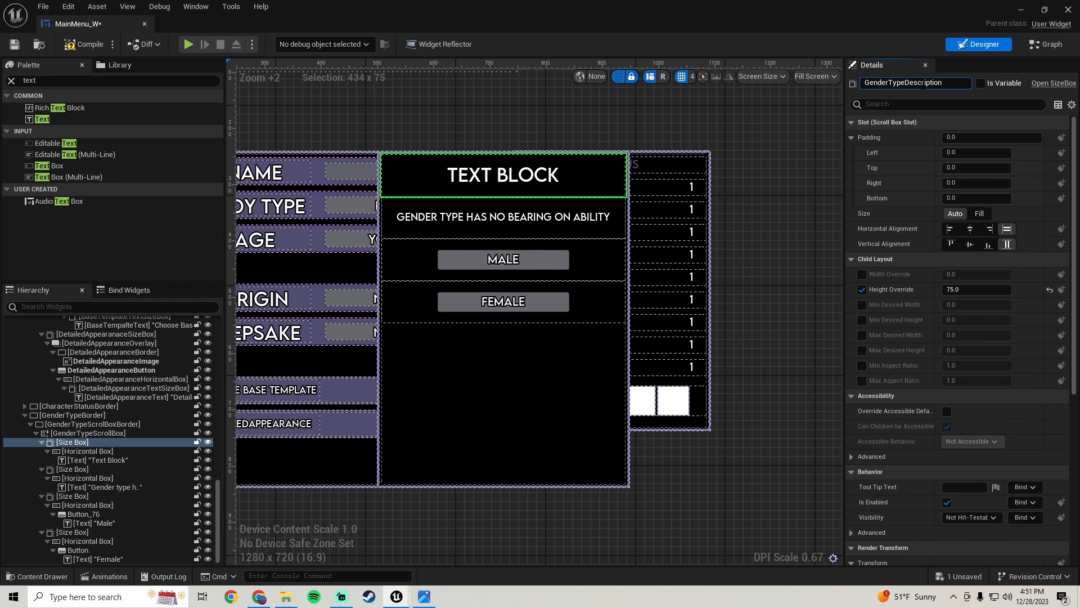
type("Box")
key("Return")
Rename its horizontal box to GenderTypeDescriptionHorizontalBox
left_click(94, 451)
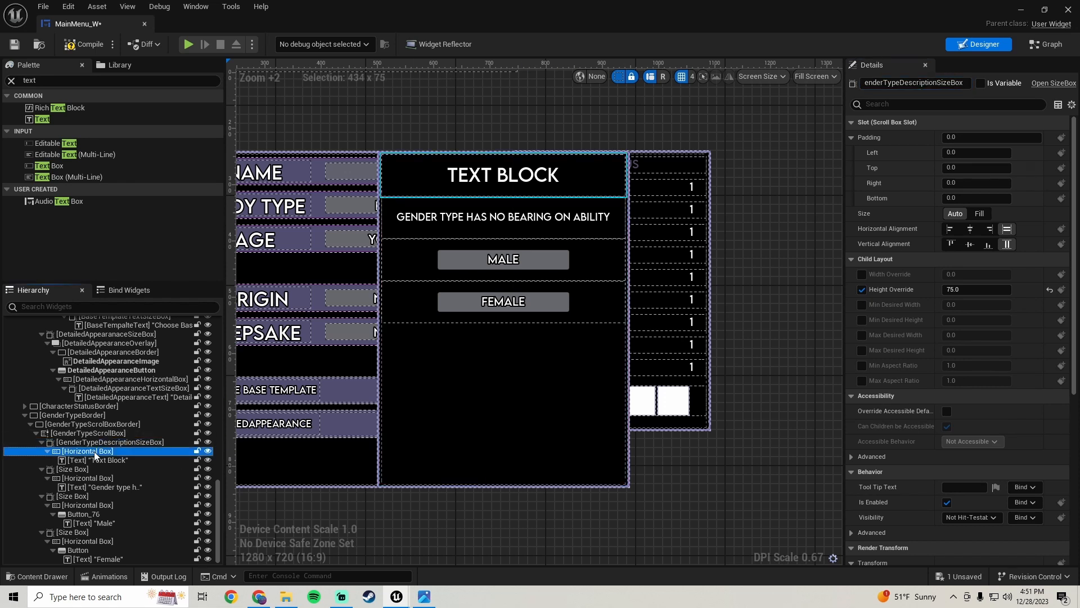
left_click(899, 83)
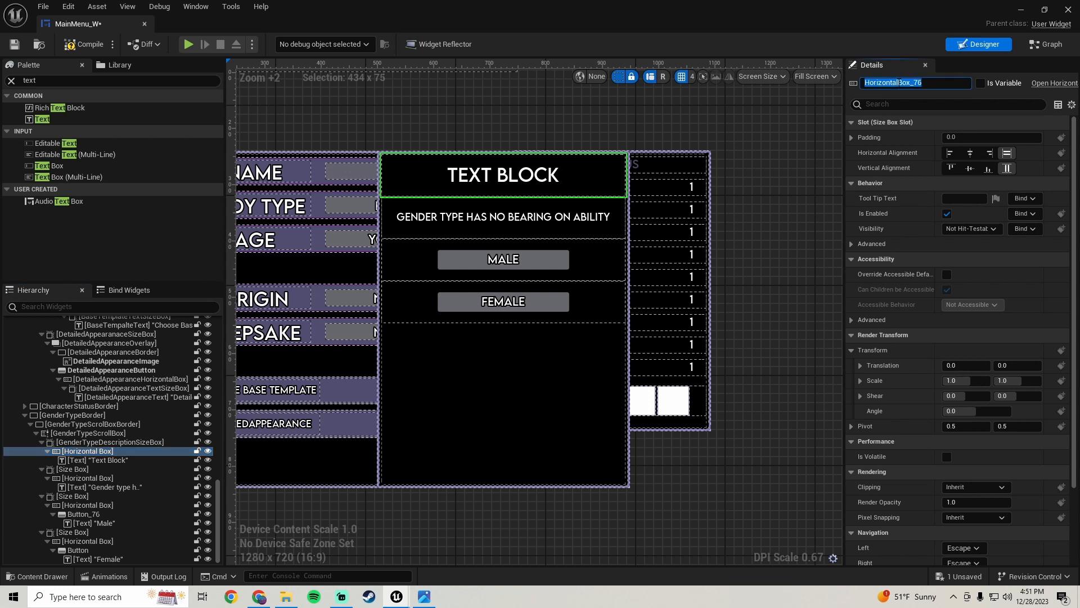
type("GenderTypeDescriptionHo")
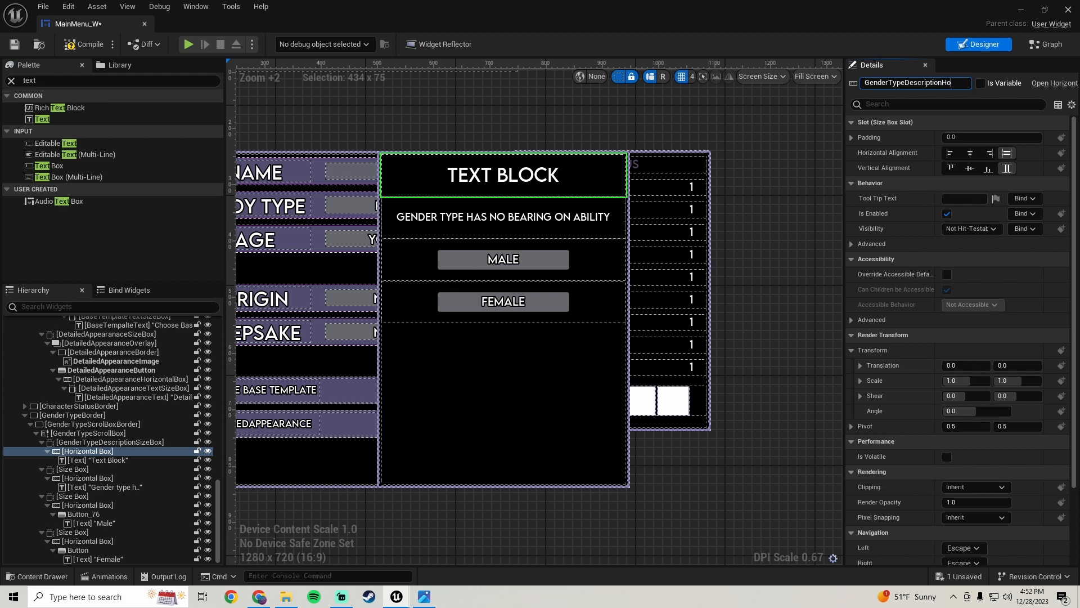
type("rizontalBox")
key("Return")
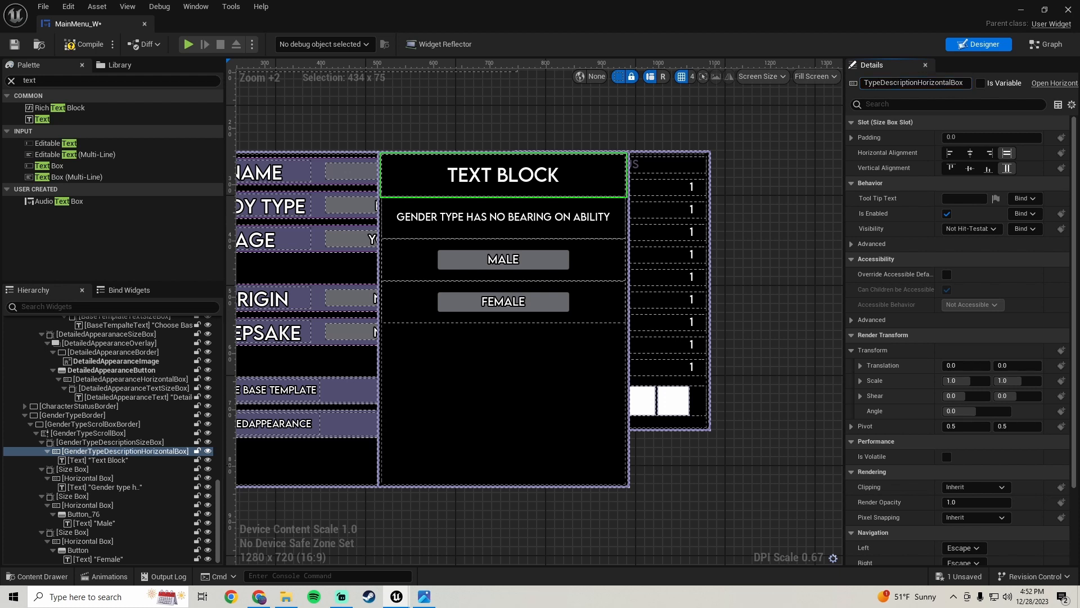
Rename the description row's text block to GenderTypeDescriptionText and save the widget blueprint
left_click(103, 460)
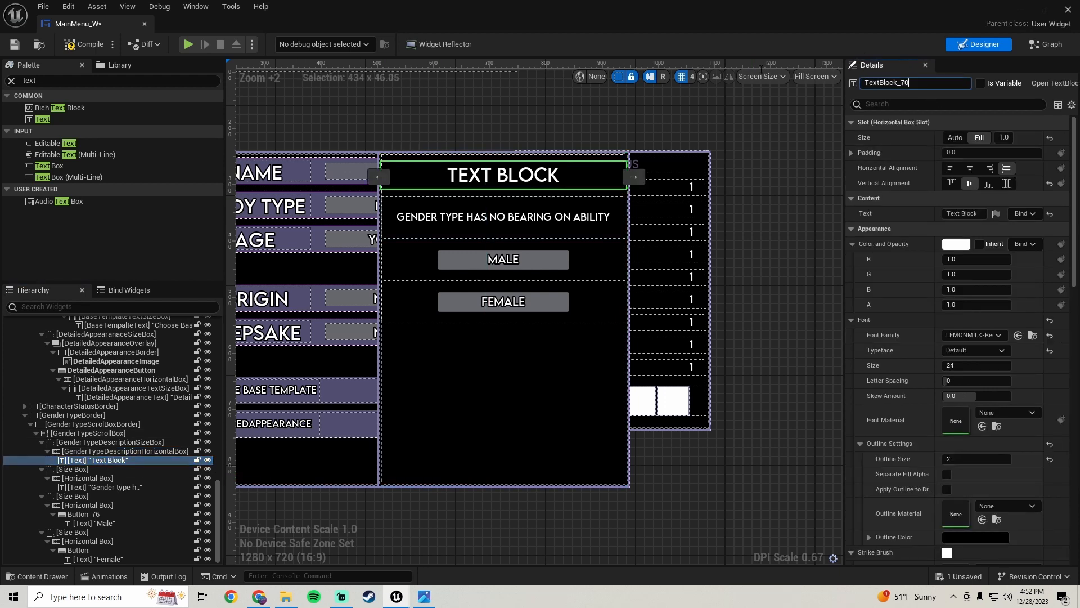
type("GenderTypeDescr")
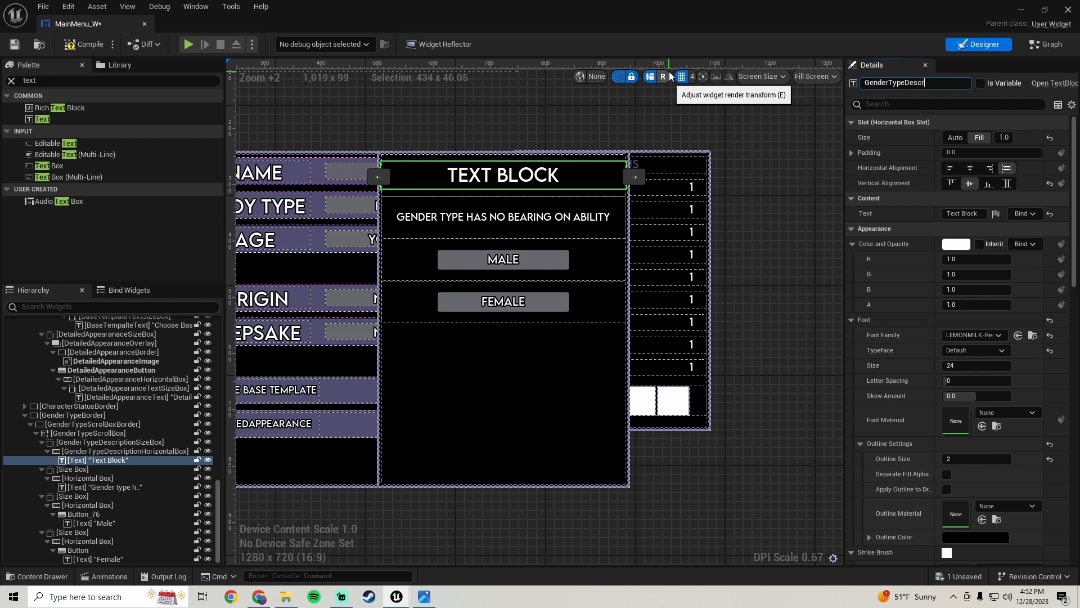
type("iptionText")
key("Return")
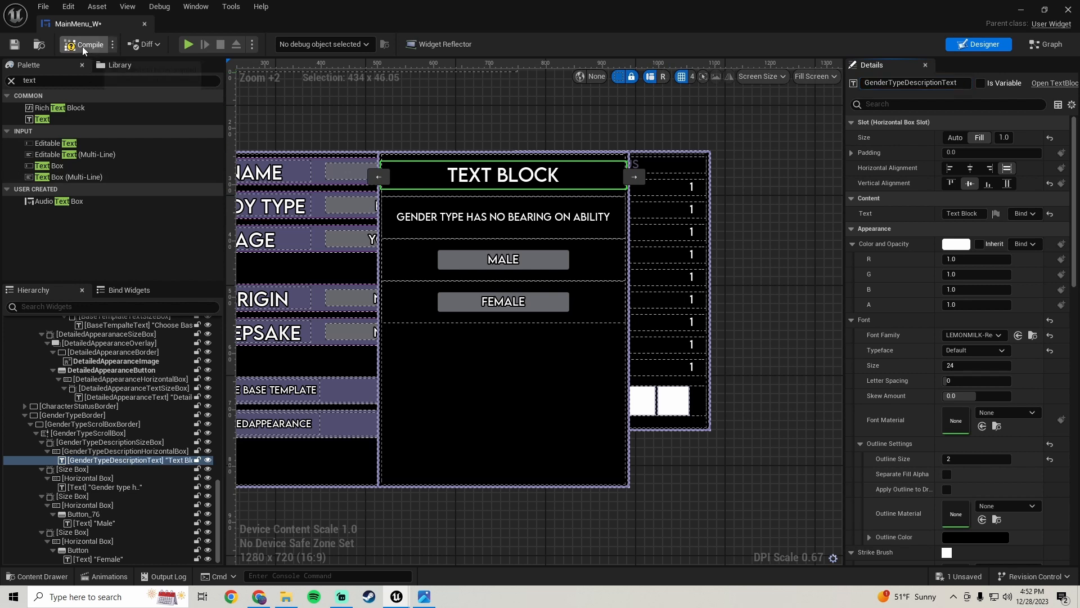
left_click(14, 44)
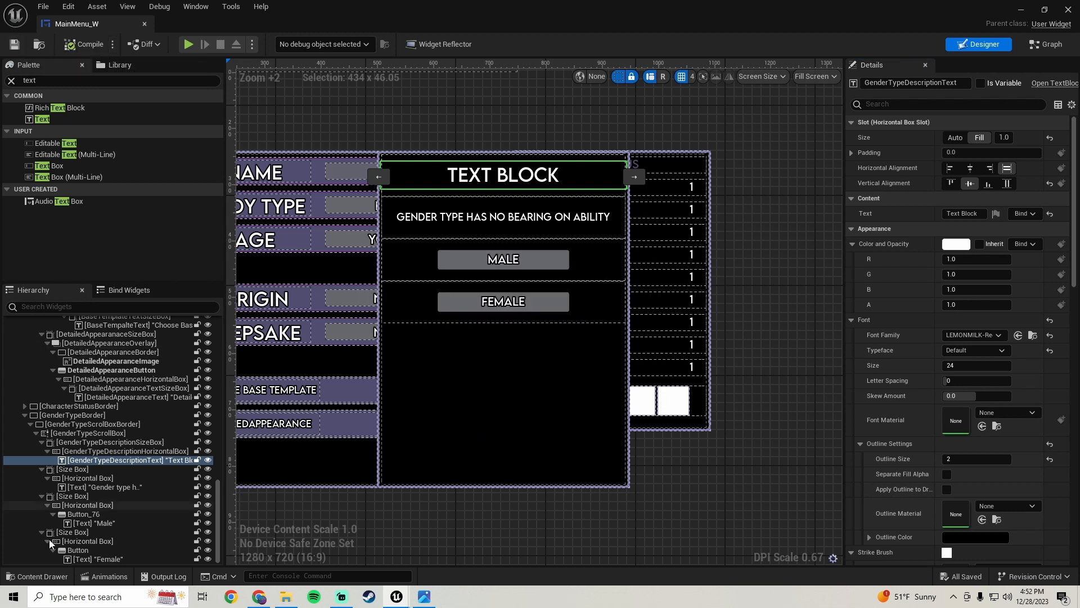
Rename the second size box in the scroll box to GenderTypeAbilitySizeBox
left_click(83, 468)
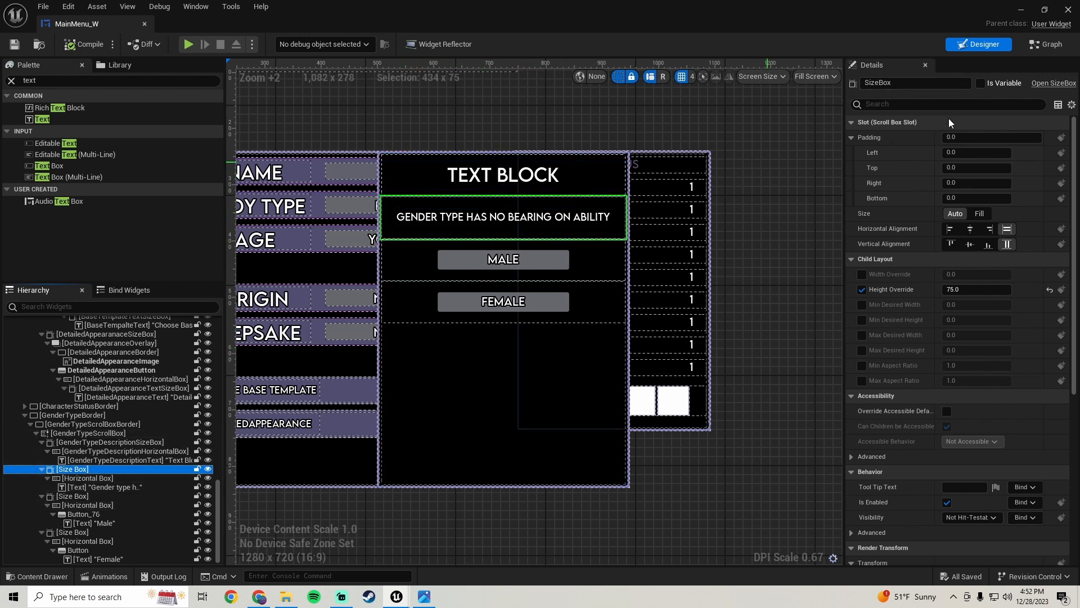
left_click(913, 82)
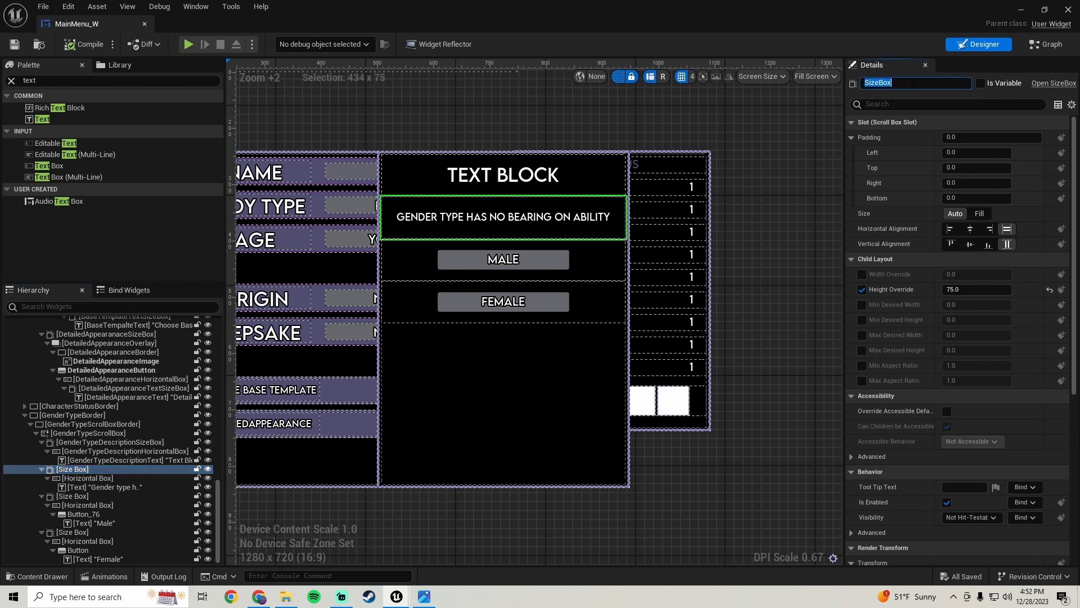
type("GenderTypeAbilitySizeBox")
key("Return")
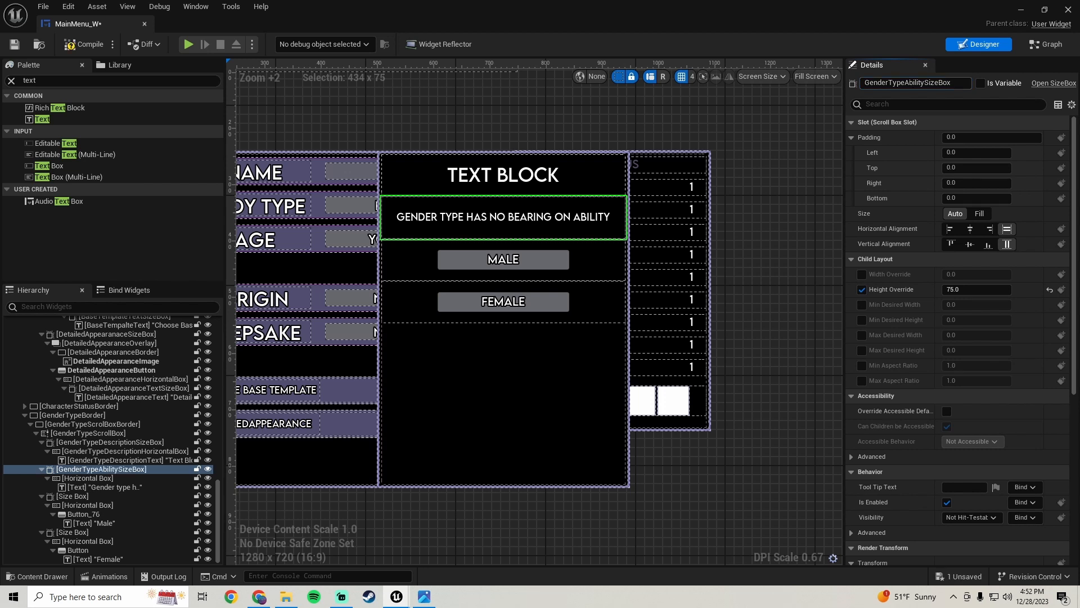
Rename that size box's horizontal box to GenderTypeAbilityHorizontalBox
left_click(93, 477)
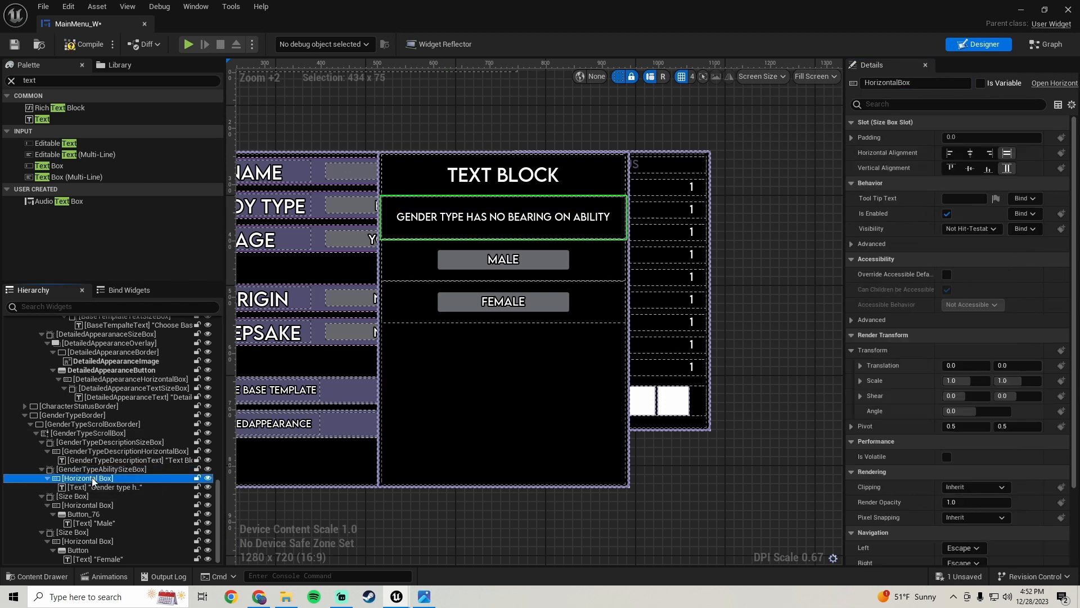
left_click(911, 82)
key("ctrl+a")
type("Gend")
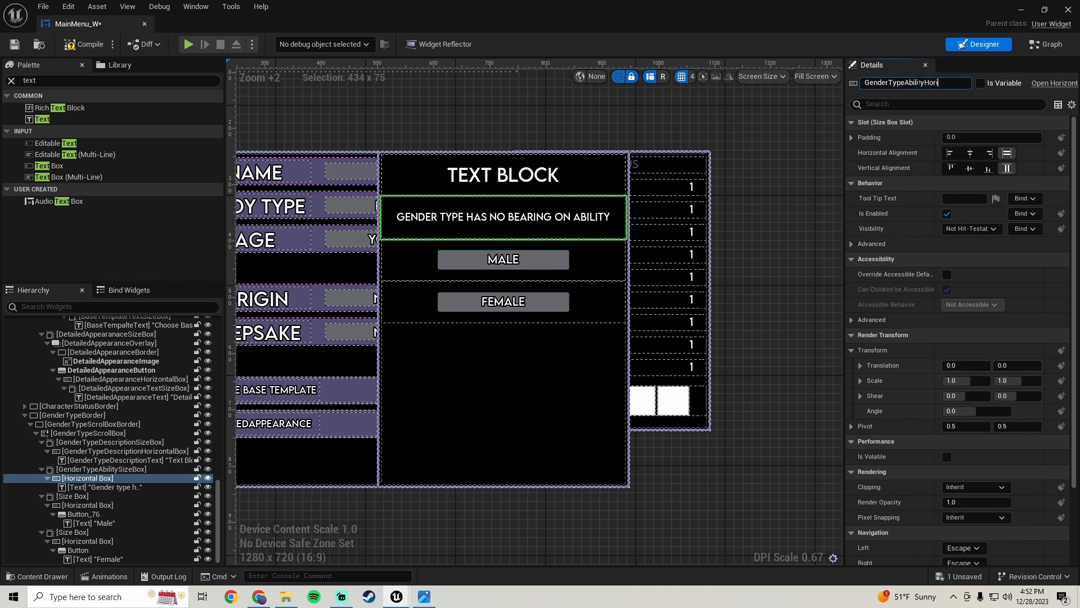
type("erTypeAbilityHorizontalBox")
key("Return")
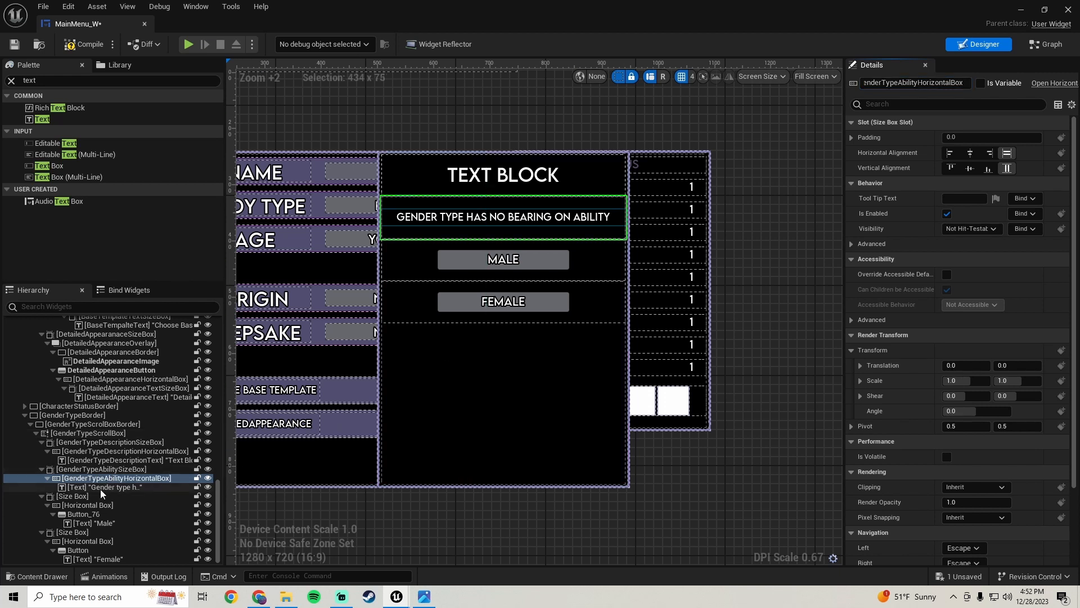
Rename the 'Gender type has no bearing on ability' text block to GenderTypeAbilityText
left_click(102, 487)
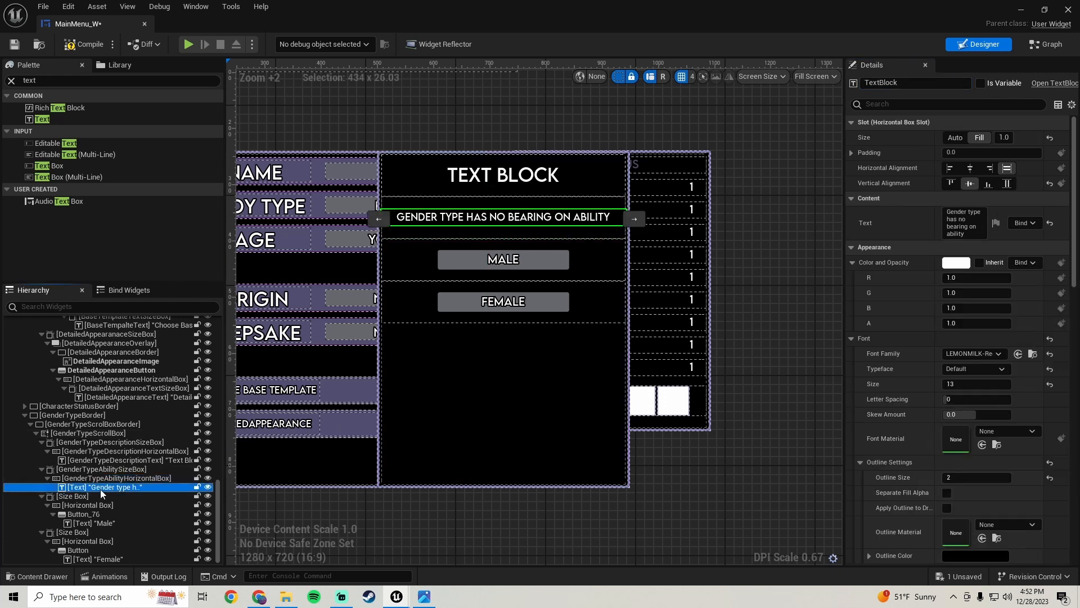
left_click(915, 84)
type("Gen")
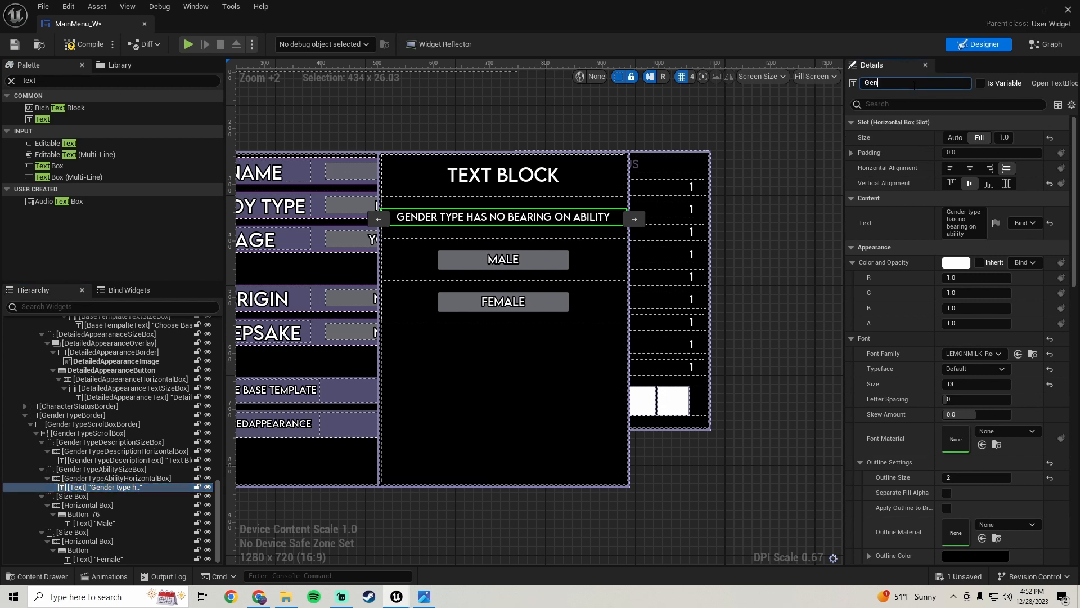
type("derTypeAbilityText")
key("Return")
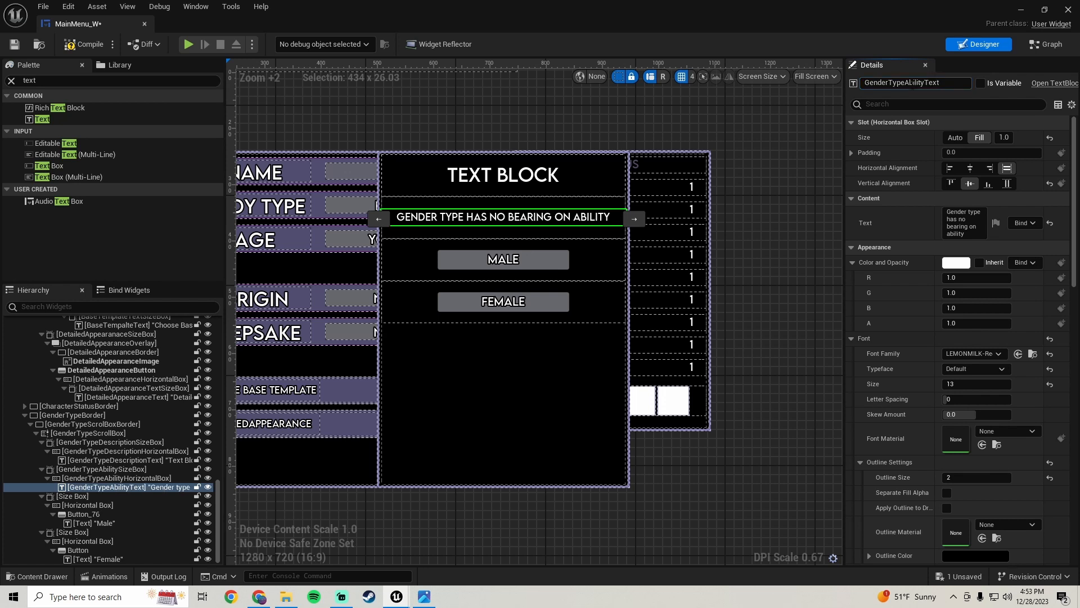
Rename the size box holding the Male button row to GenderTypeMaleSizeBox
left_click(79, 496)
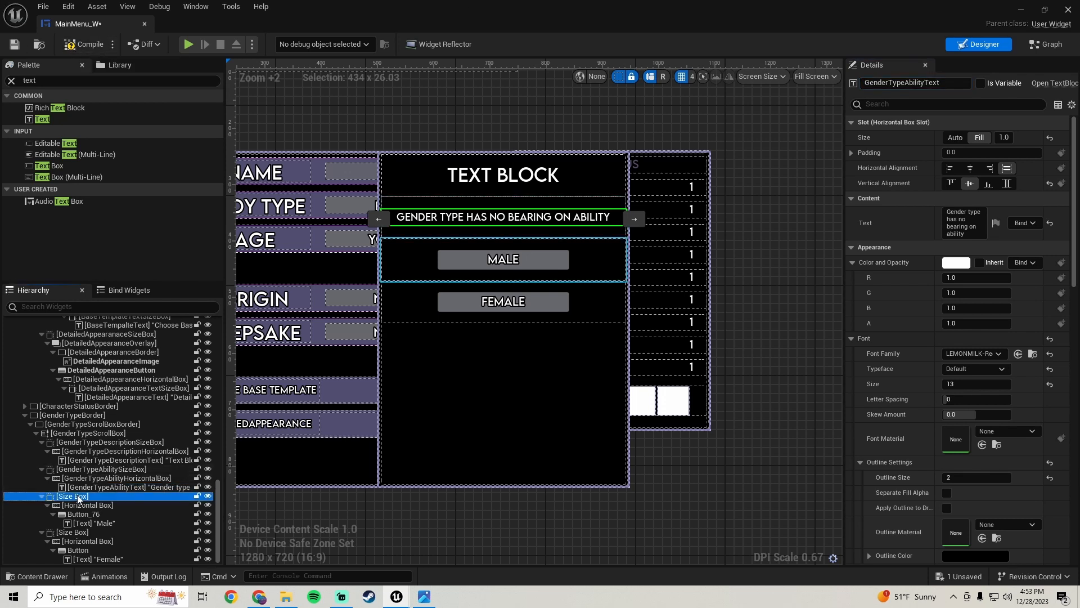
left_click(889, 82)
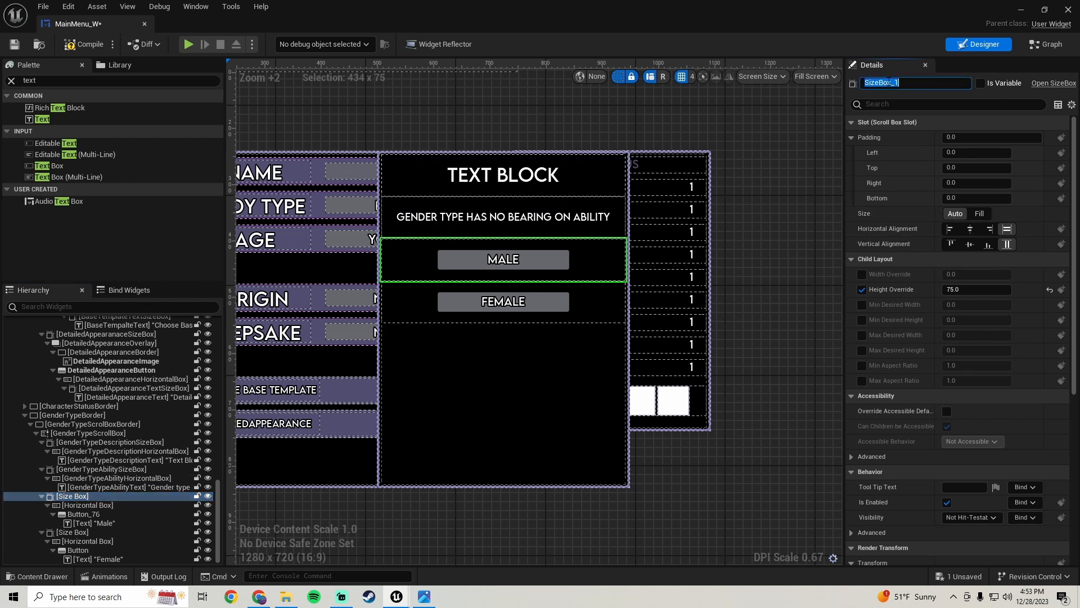
type("GenderTypeMaleSizeBox")
key("Return")
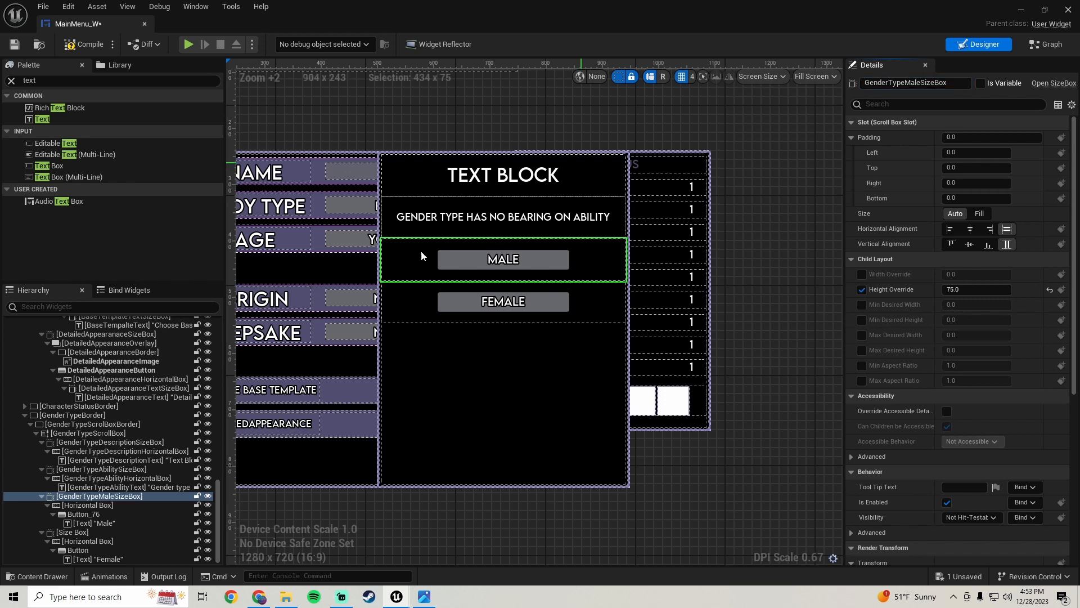
Rename the Male row's horizontal box to GenderTypeMaleHorizontalBox
left_click(93, 506)
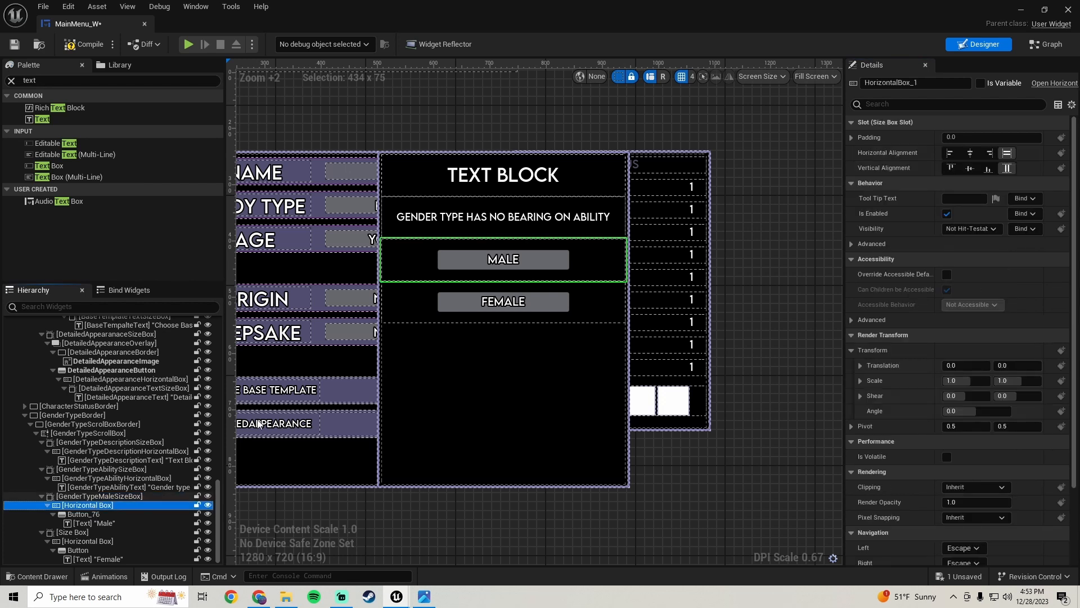
left_click(895, 83)
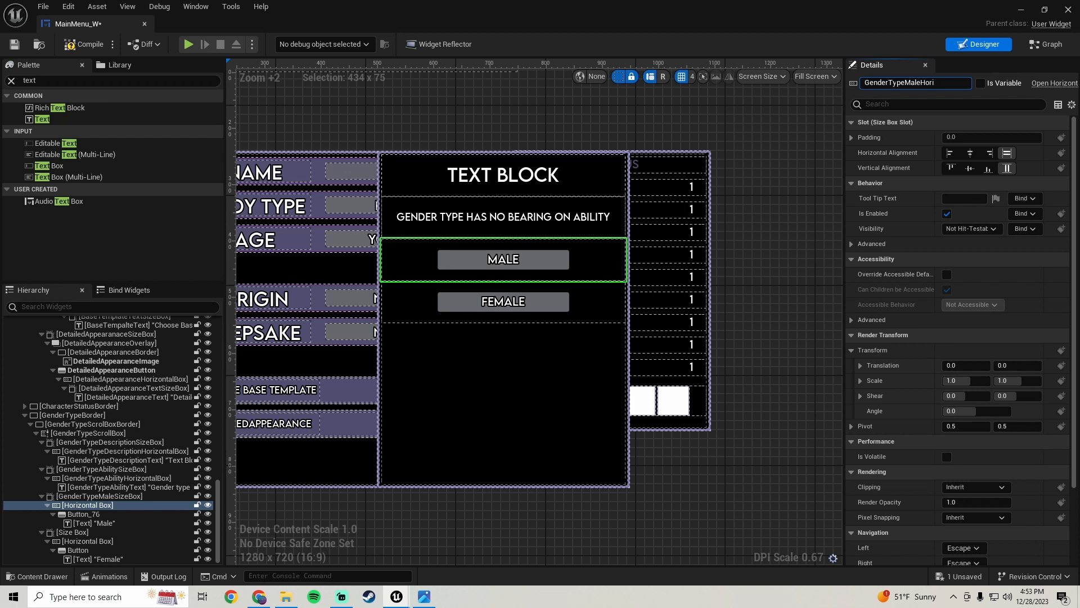
type("ox")
key("Return")
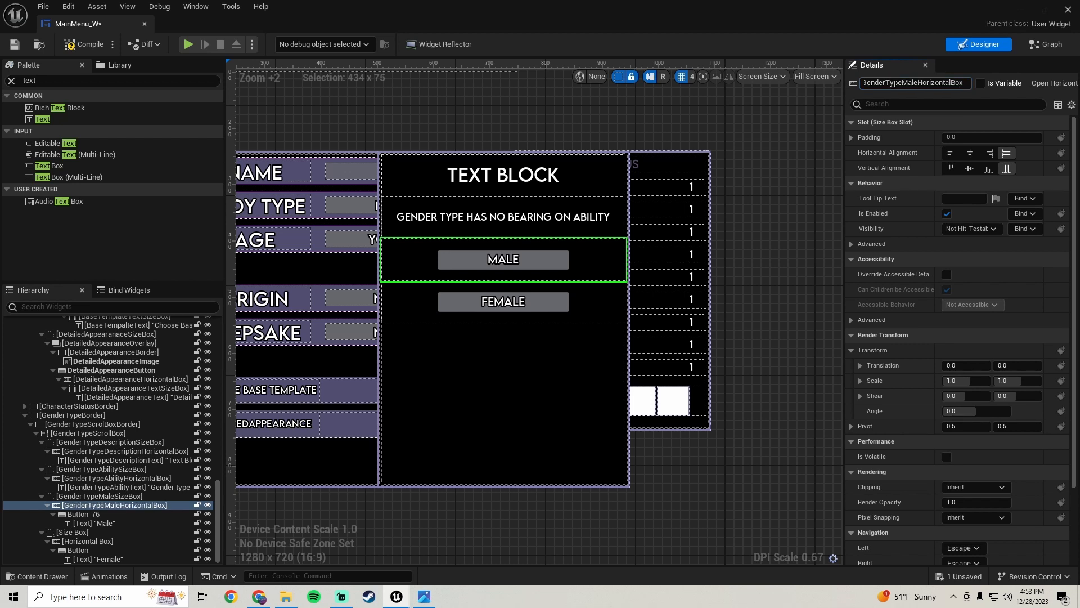
Rename the Male button to GenderTypeMaleButton and its text block to GenderTypeMaleText
left_click(86, 514)
left_click(907, 83)
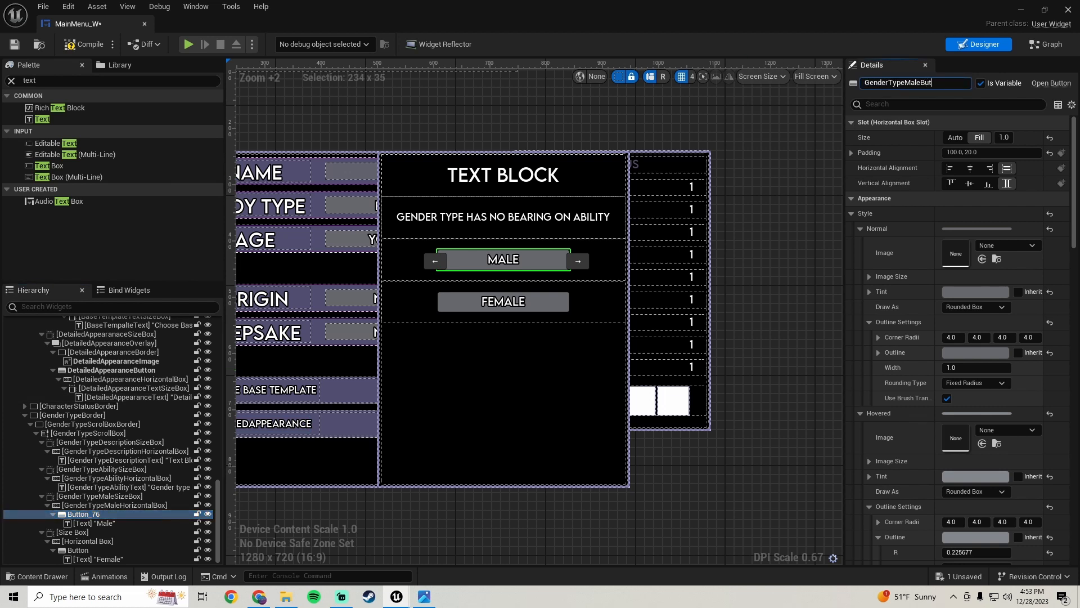
key("Return")
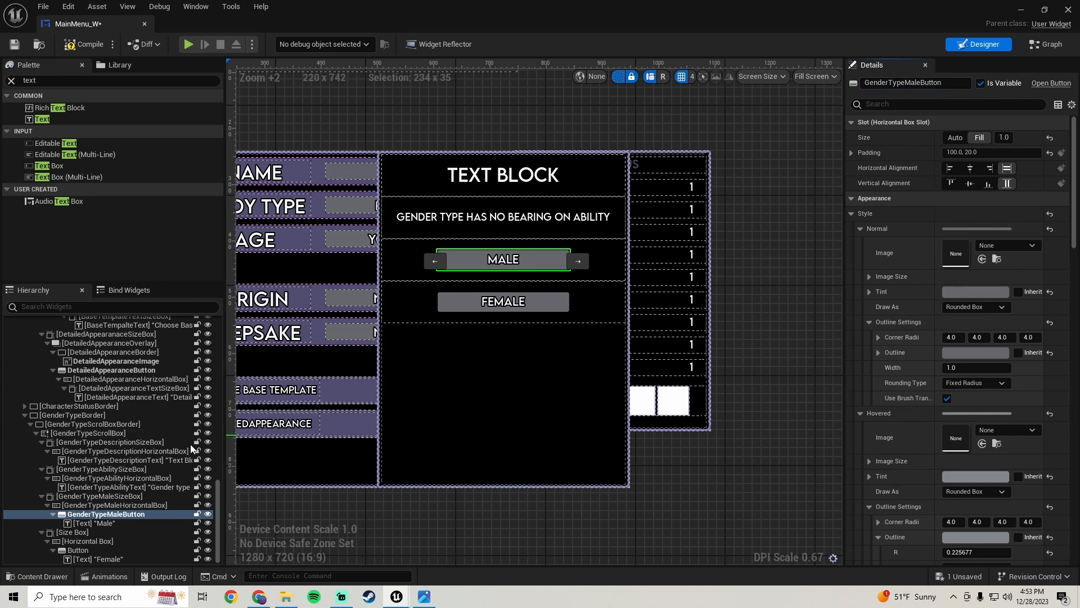
left_click(95, 522)
left_click(923, 84)
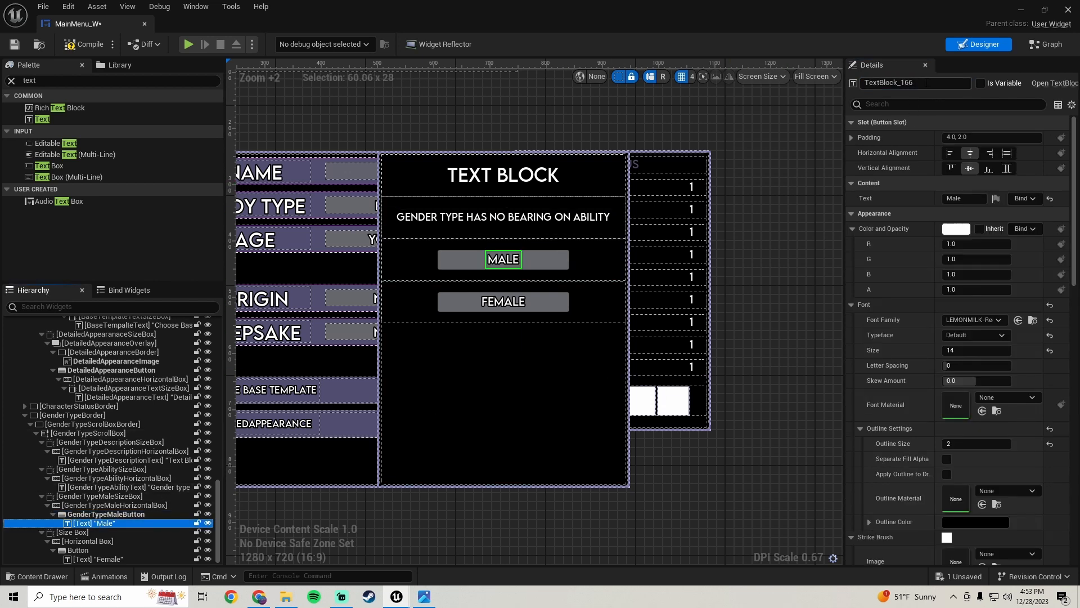
type("GenderTypeMaleText")
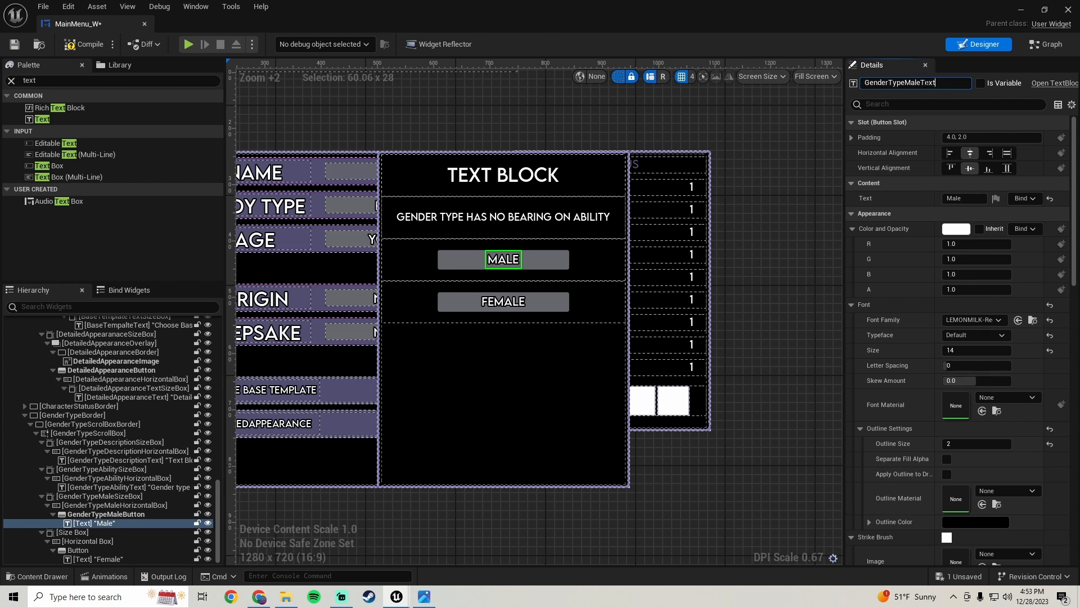
key("Return")
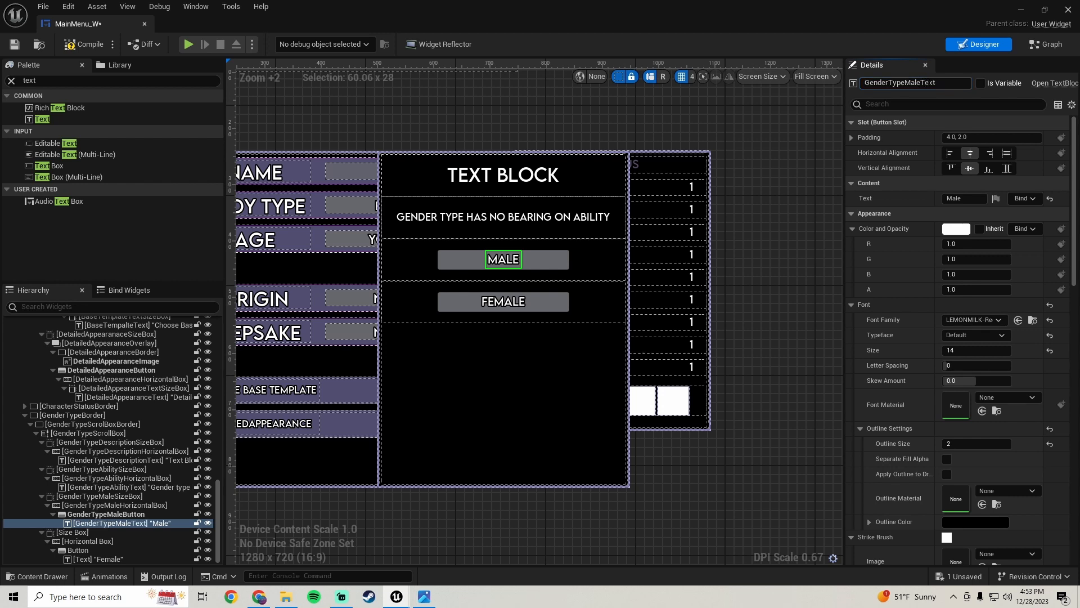
Rename the size box holding the Female button row to GenderTypeFemaleSizeBox
left_click(72, 531)
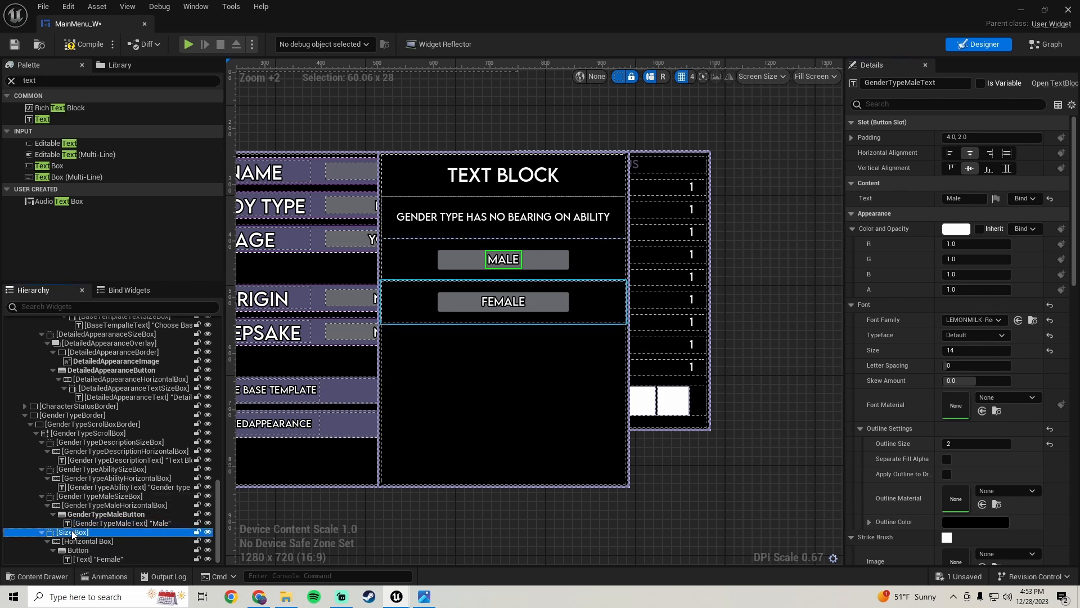
left_click(906, 82)
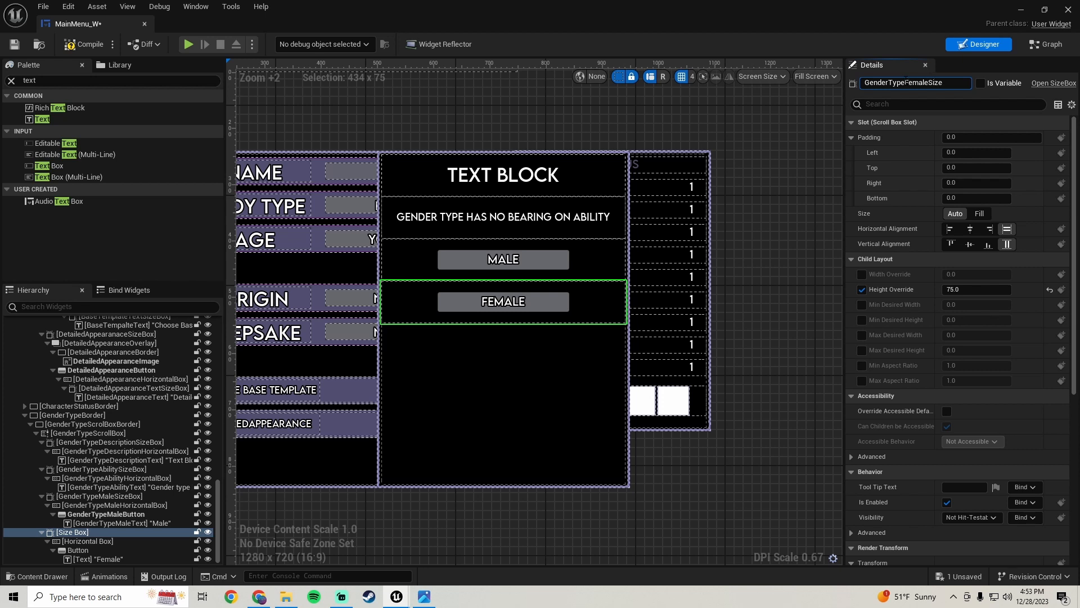
key("Return")
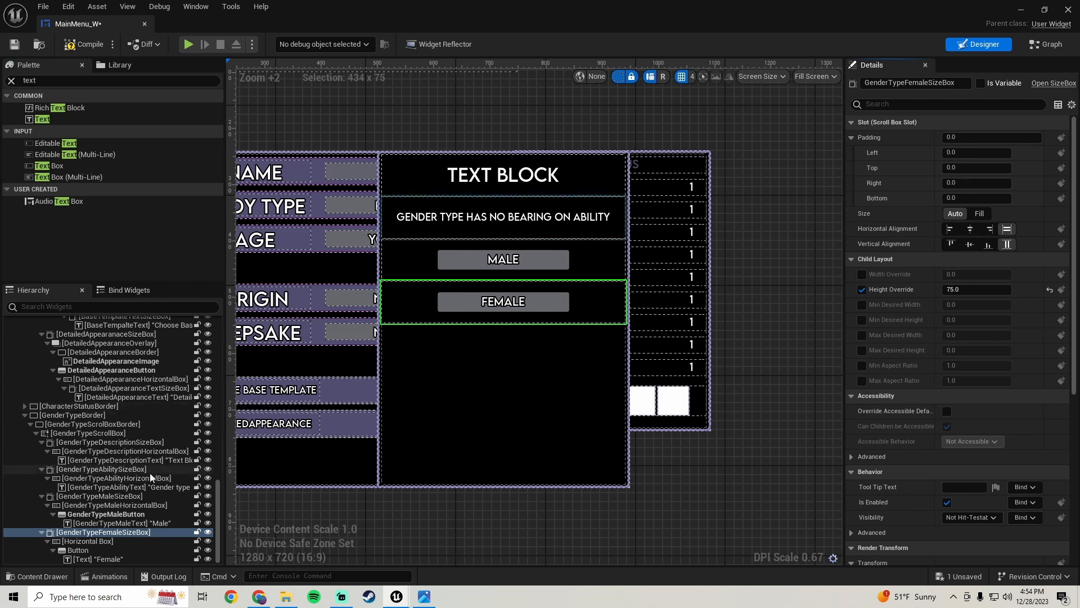
Rename the Female row's horizontal box to GenderTypeFemaleHorizontalBox
left_click(103, 539)
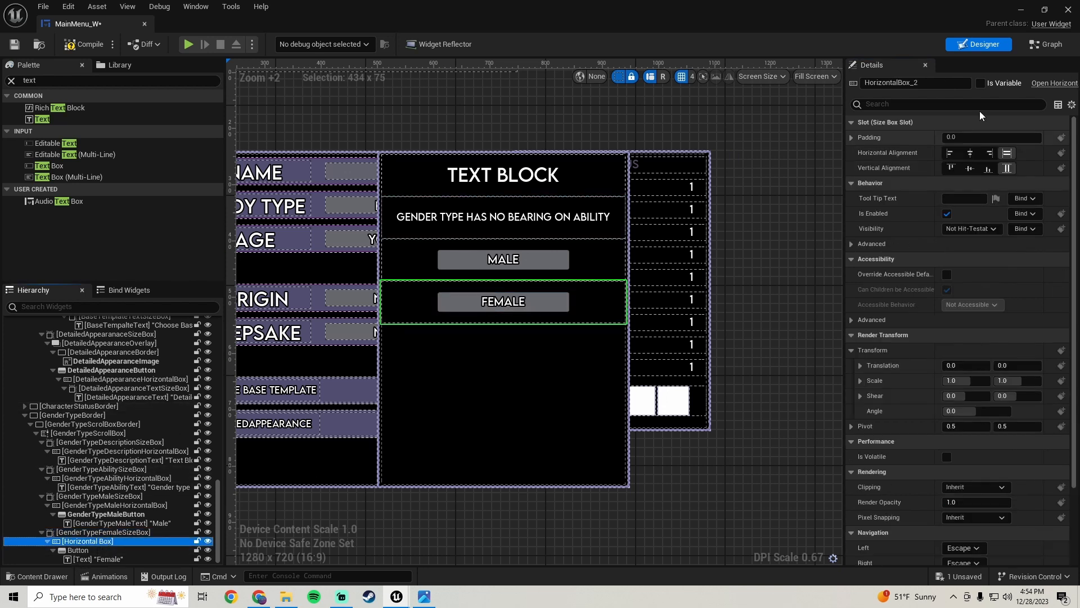
left_click(929, 83)
type("GenderTypeFemale")
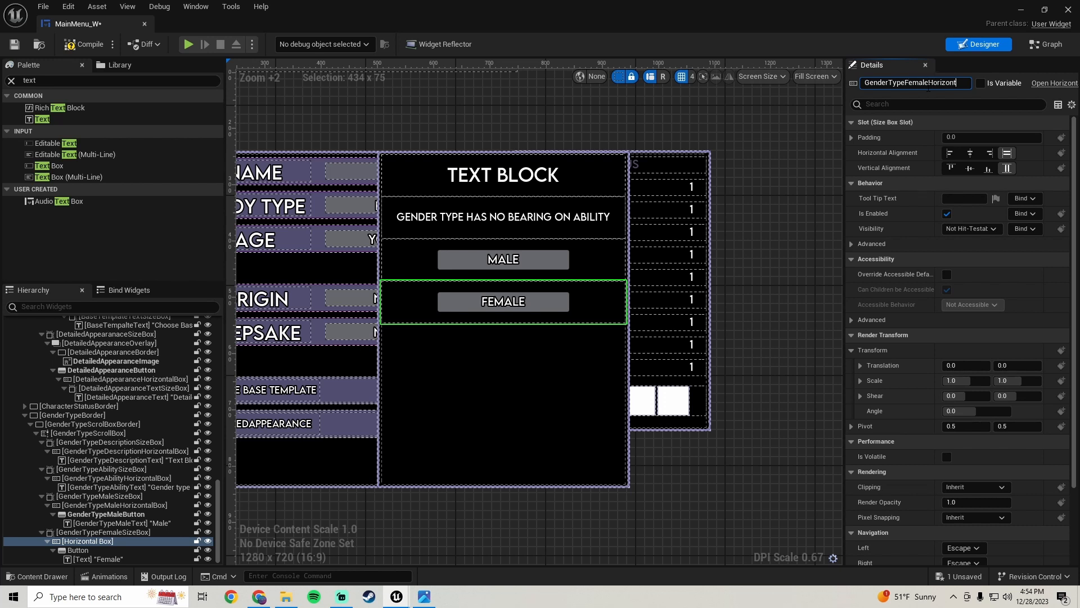
type("HorizontalBox")
key("Return")
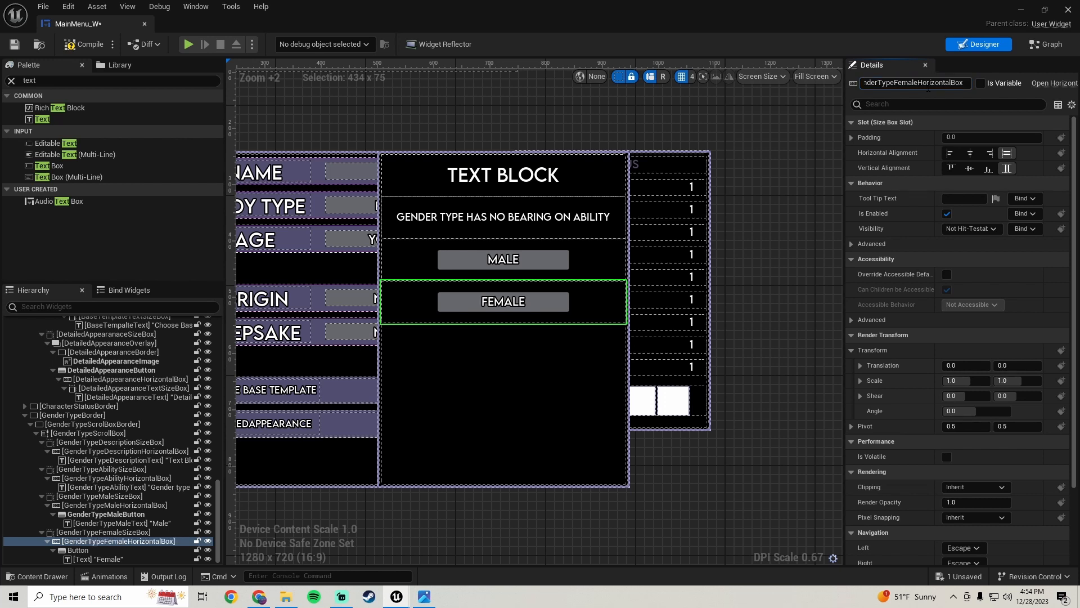
Rename the Female button to GenderTypeFemaleButton and its text block to GenderTypeFemaleText
left_click(104, 550)
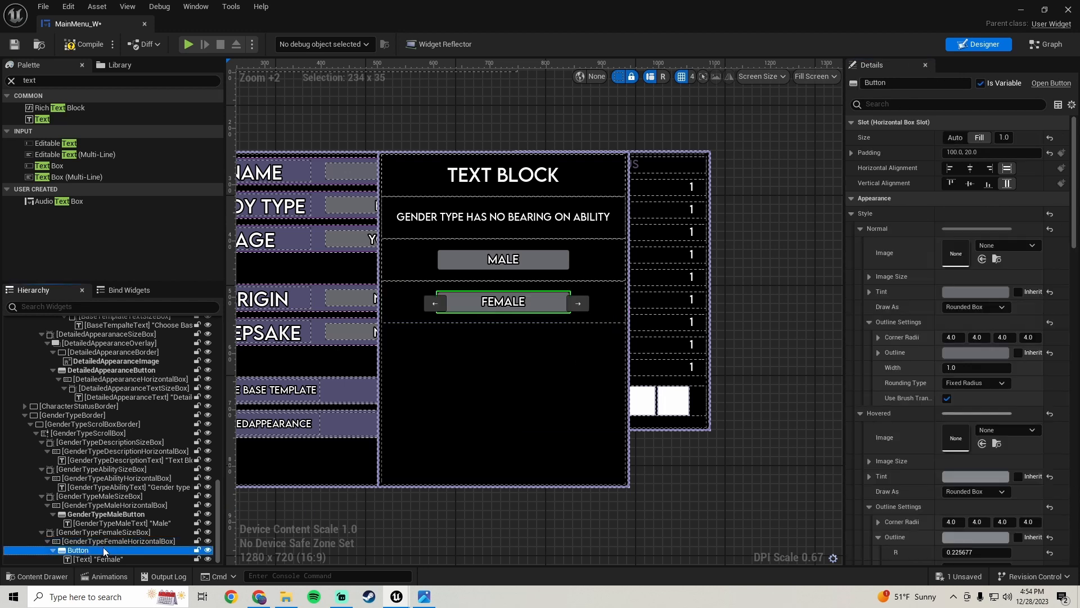
left_click(907, 84)
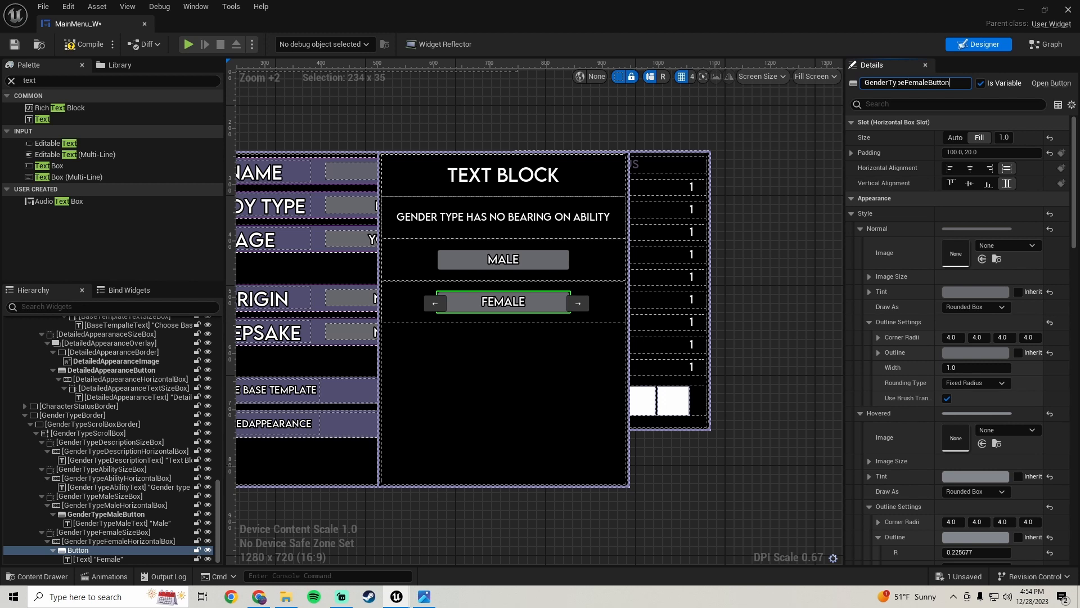
type("GenderTypeFemaleButton")
key("Return")
left_click(85, 559)
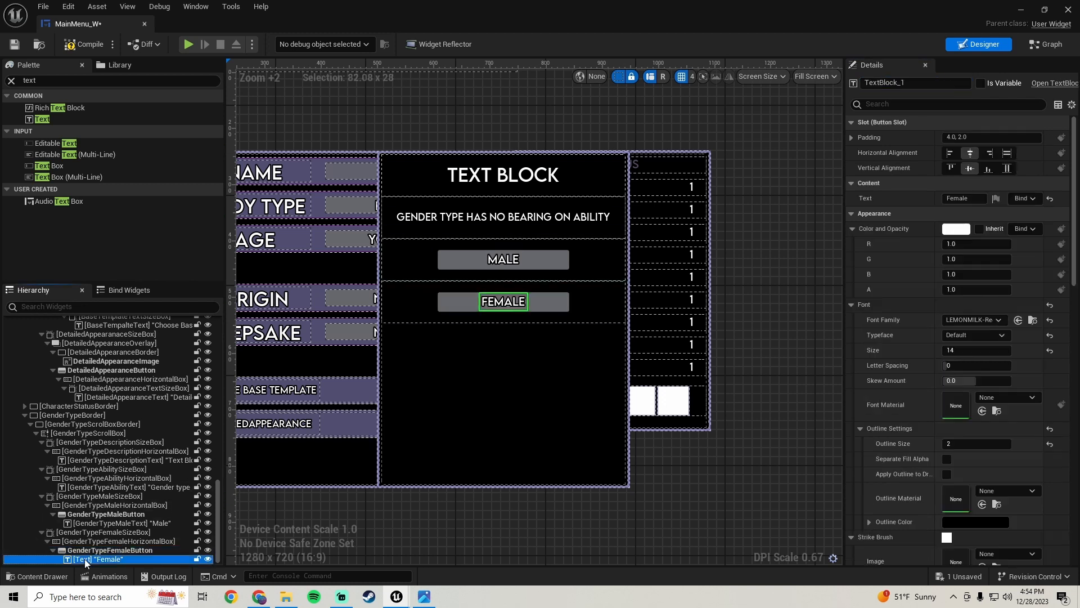
left_click(919, 82)
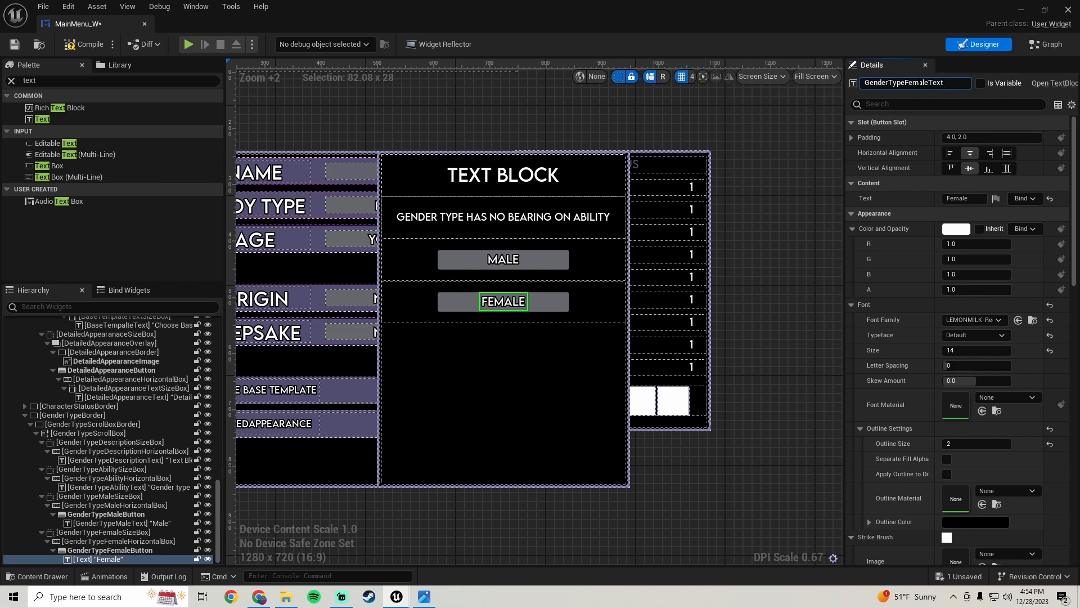
key("Return")
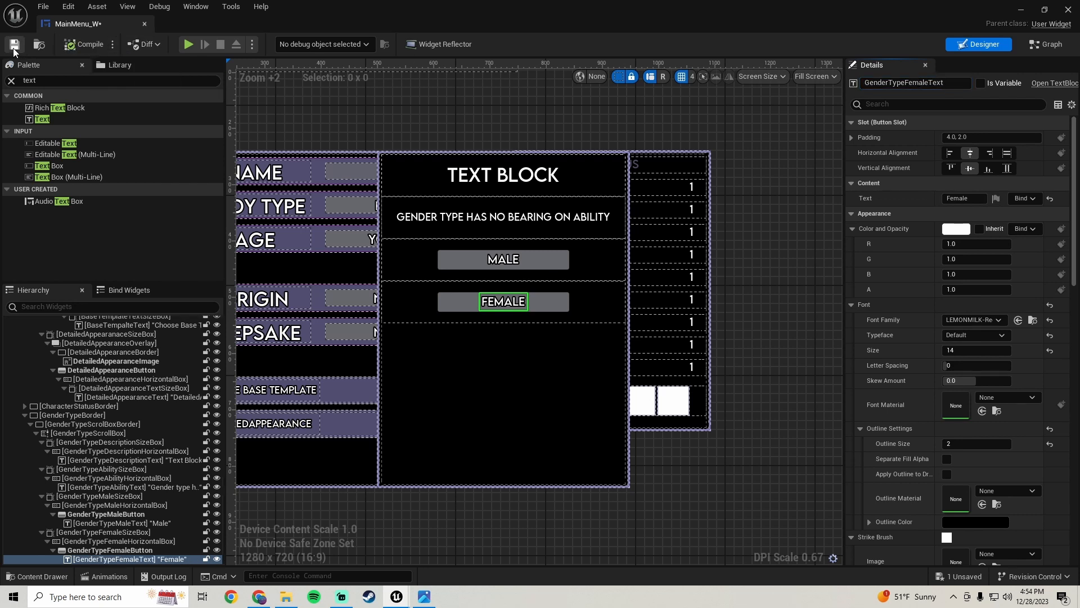
Save the widget blueprint
left_click(14, 45)
scroll(522, 433, "down", 4)
scroll(518, 420, "up", 3)
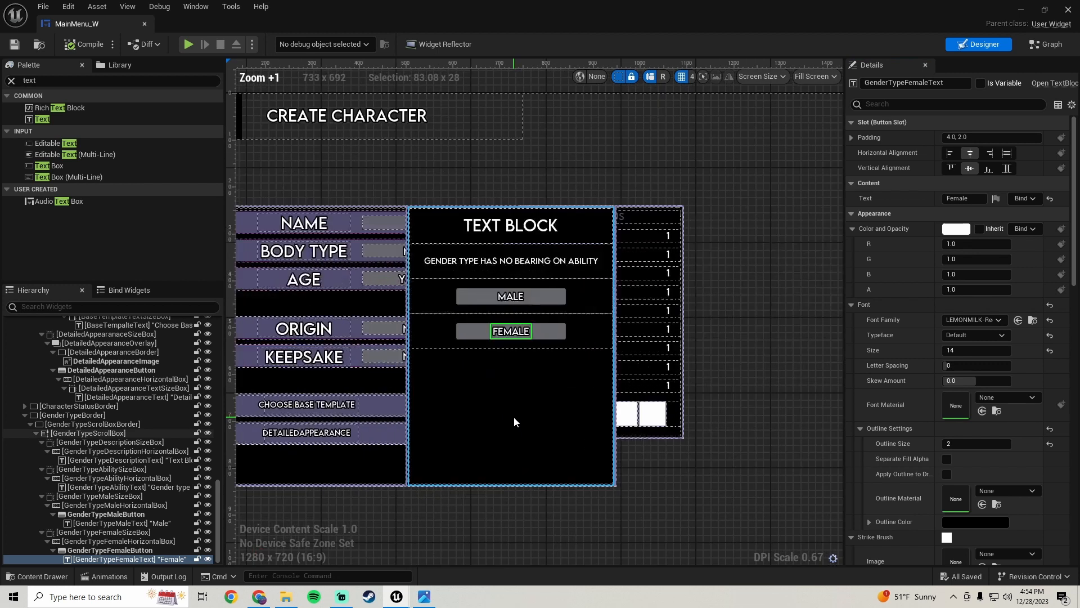
right_click_drag(513, 422, 518, 357)
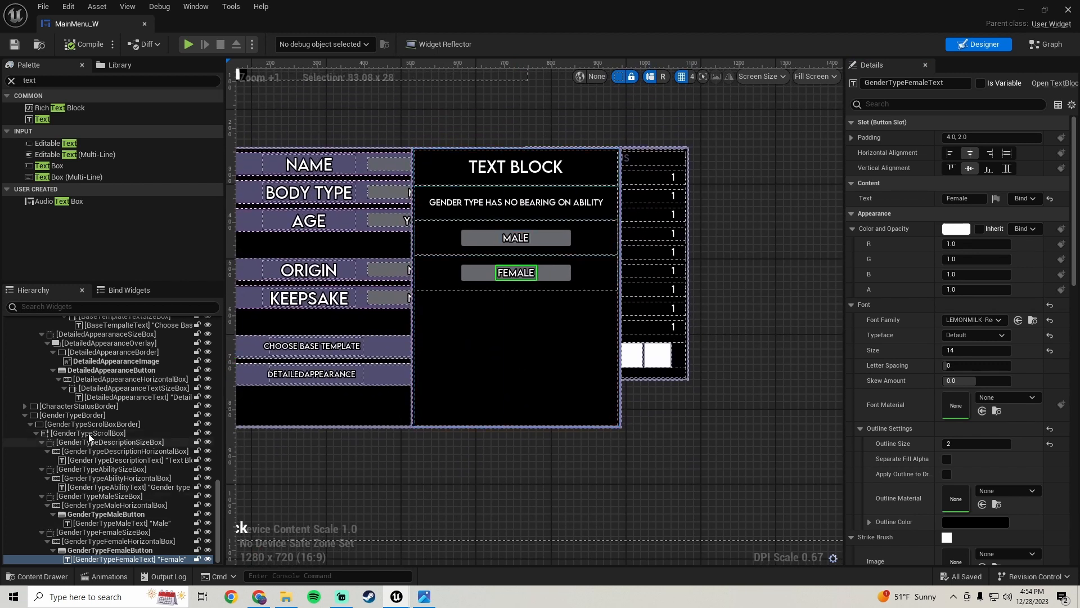
Mark GenderTypeBorder as a variable, set its visibility to Hidden, and compile the blueprint
left_click(80, 415)
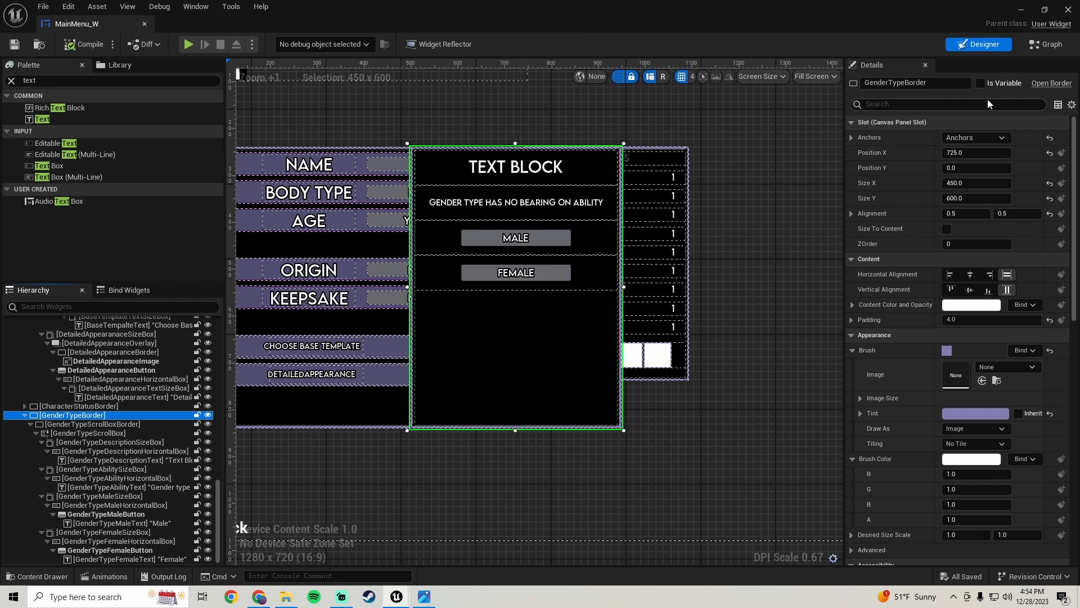
left_click(981, 85)
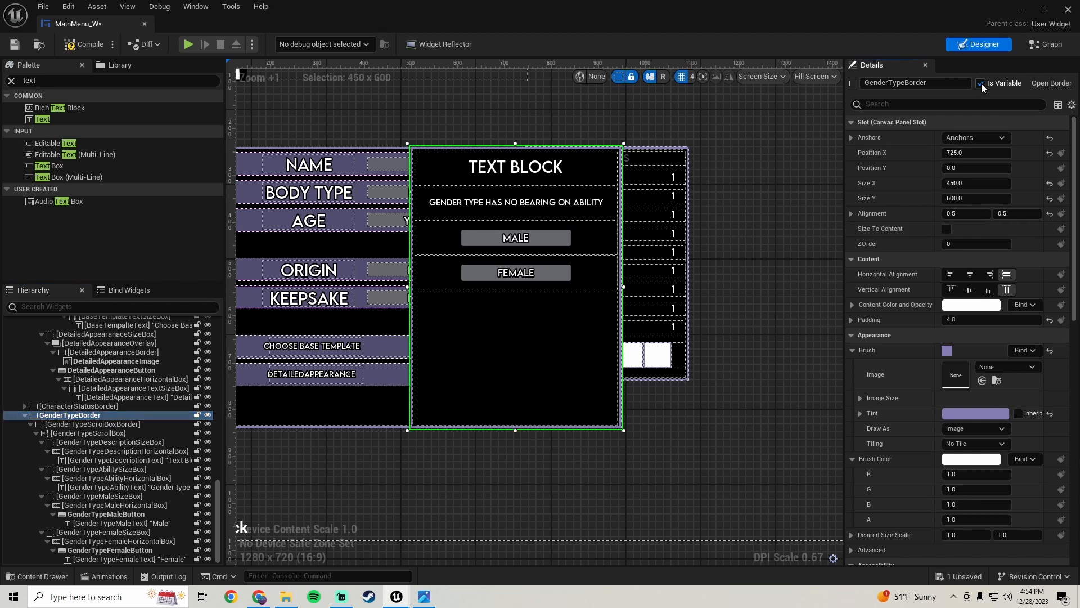
left_click_drag(1076, 201, 1076, 351)
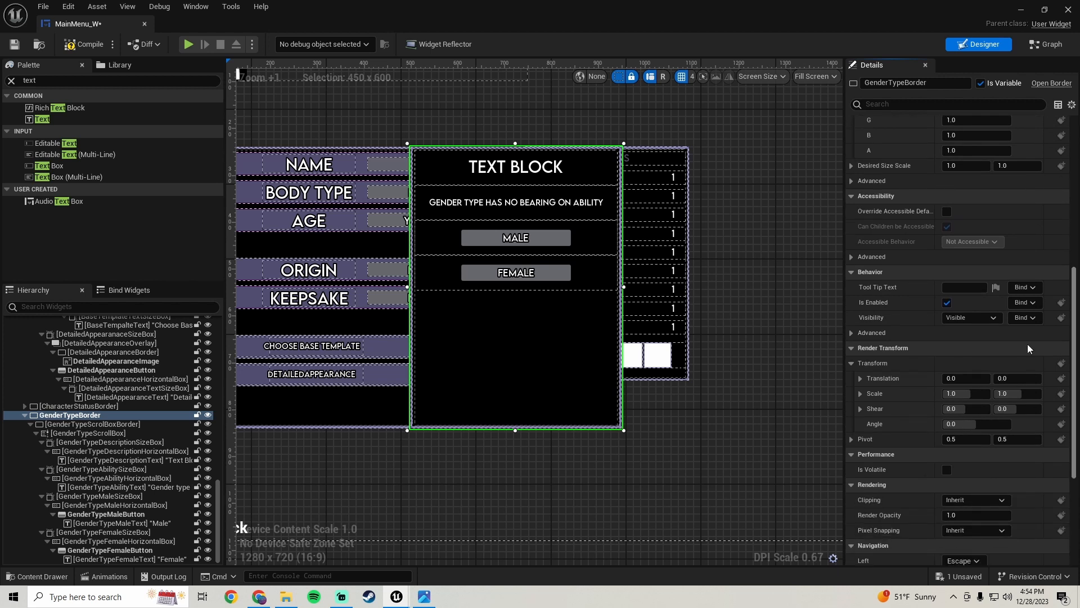
left_click(969, 317)
left_click(955, 351)
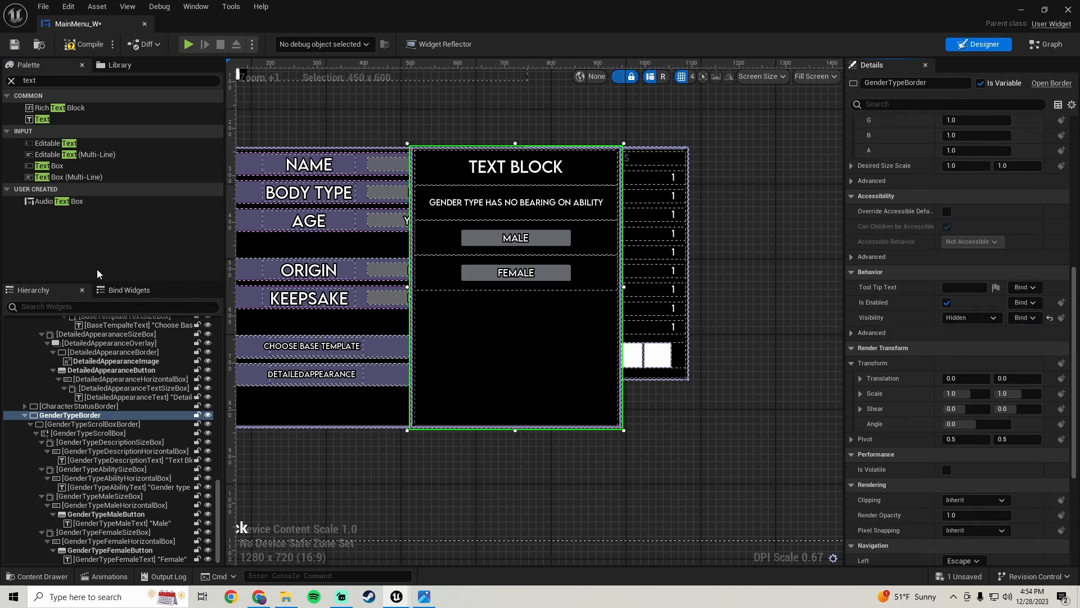
left_click(84, 45)
scroll(313, 314, "down", 1)
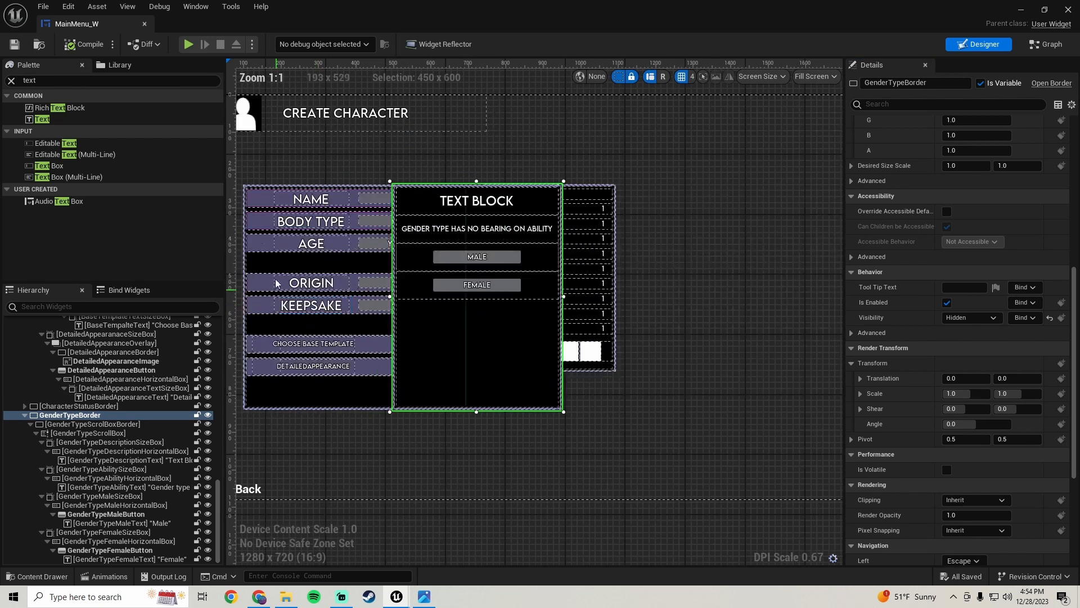
Add an On Clicked event for BodyTypeButton to the Event Graph
left_click(368, 220)
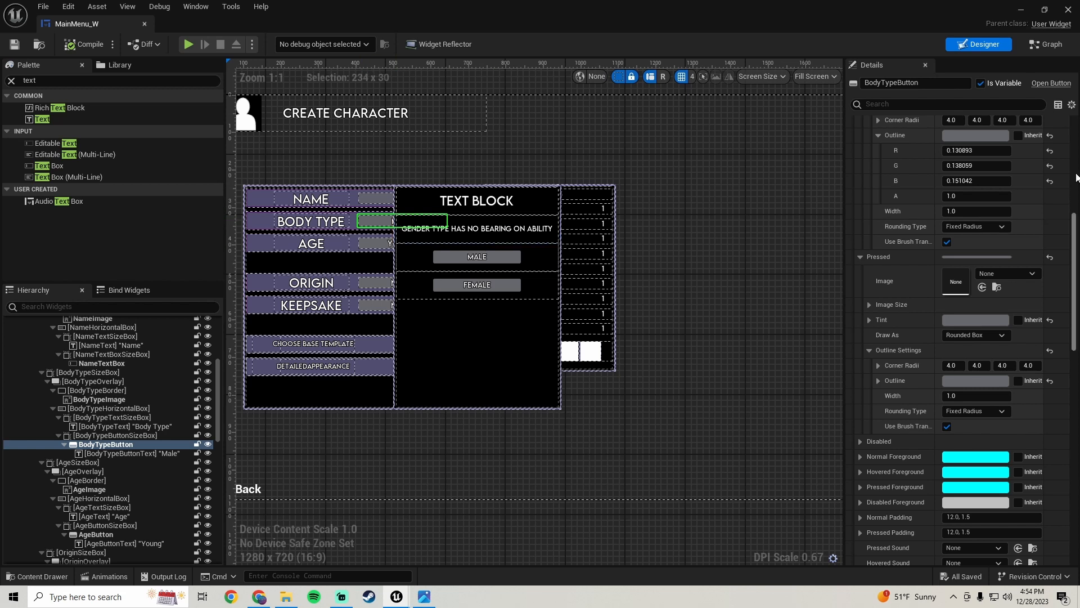
left_click_drag(1076, 225, 1075, 436)
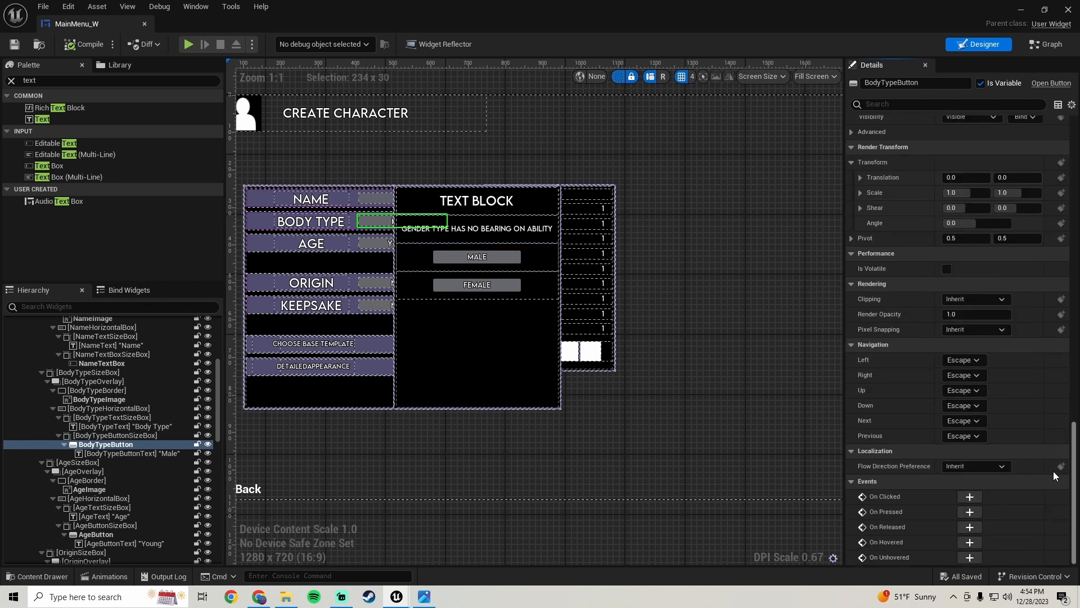
left_click(962, 499)
scroll(782, 403, "down", 4)
right_click_drag(754, 400, 482, 191)
scroll(543, 353, "up", 4)
left_click_drag(449, 158, 478, 286)
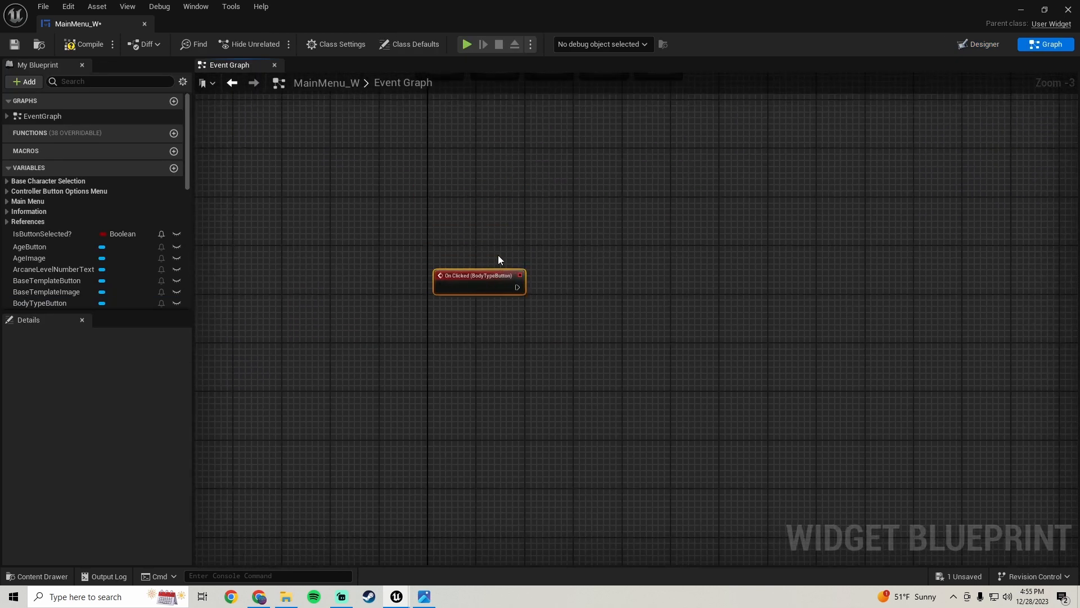
scroll(498, 255, "down", 3)
right_click_drag(498, 255, 481, 279)
scroll(461, 316, "up", 2)
right_click_drag(494, 323, 476, 294)
Place a GenderTypeBorder variable getter in the Event Graph next to the click event
left_click(984, 43)
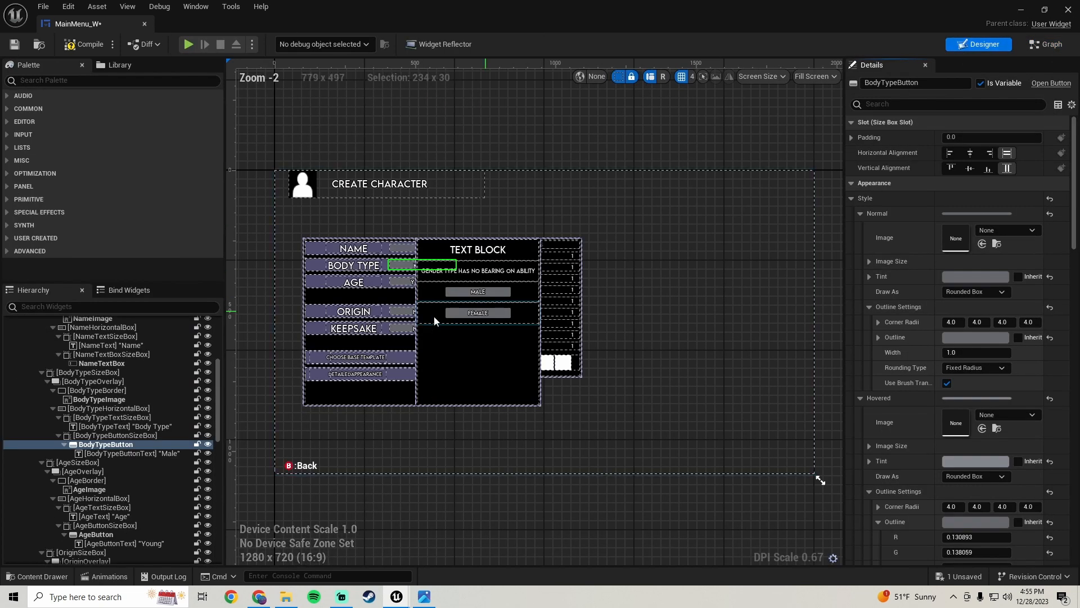
left_click(449, 360)
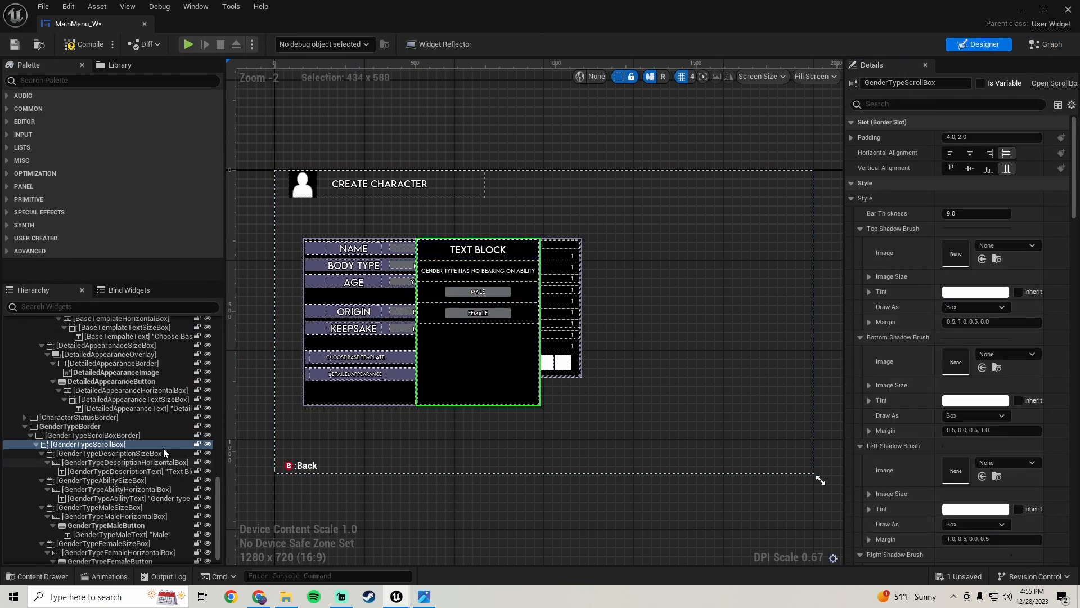
left_click(59, 427)
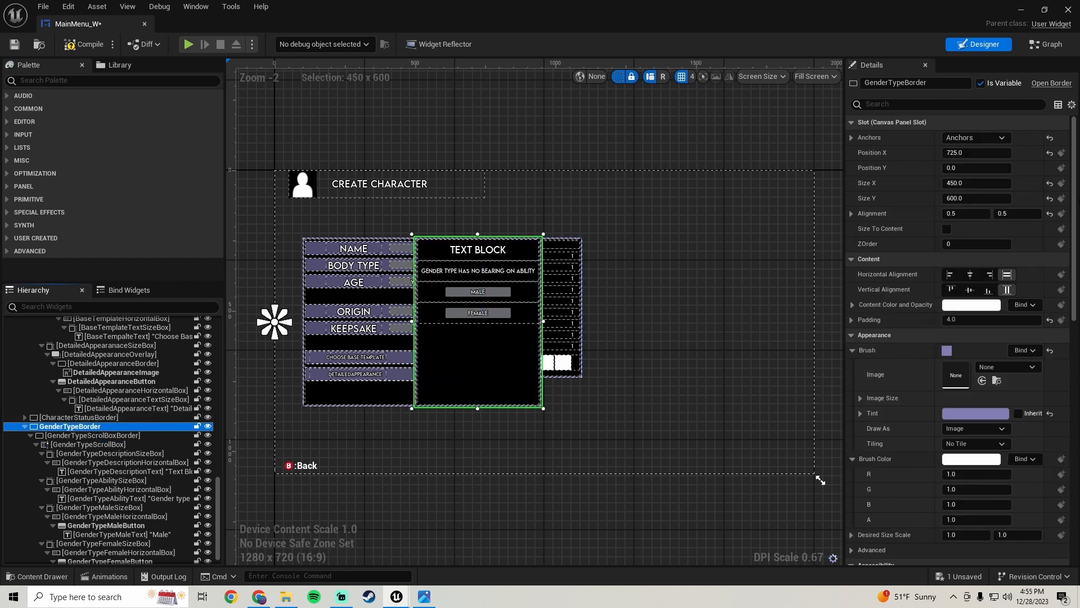
left_click(1045, 44)
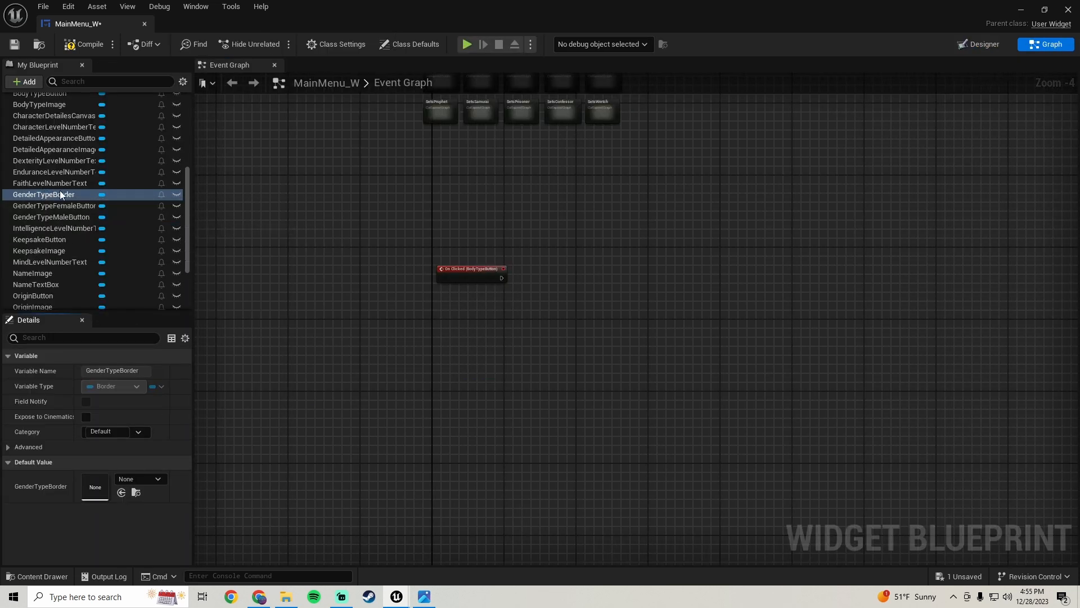
scroll(65, 220, "up", 10)
scroll(65, 221, "down", 10)
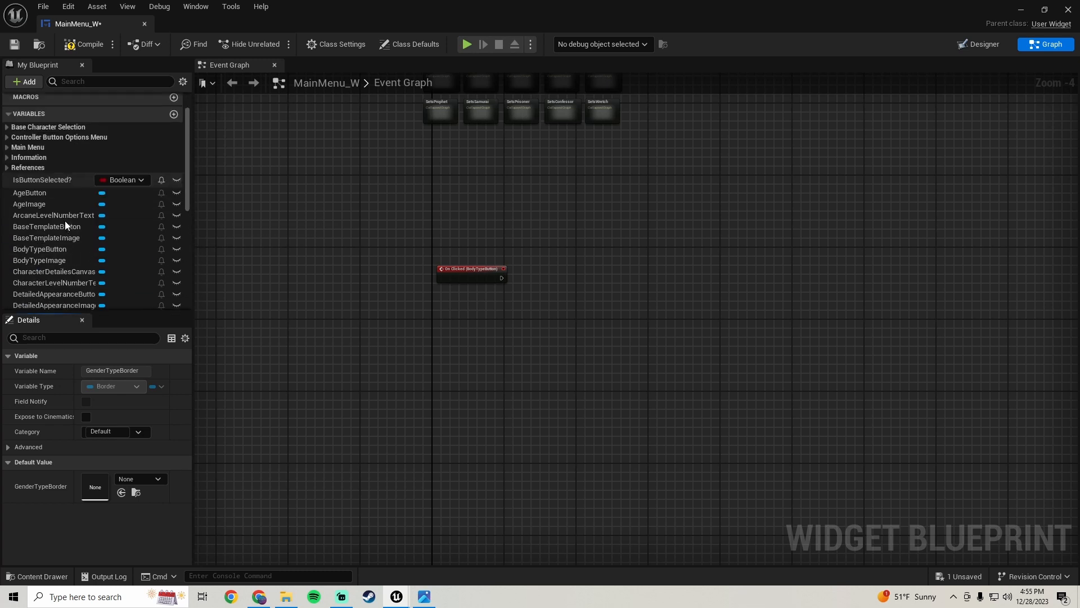
scroll(65, 221, "down", 3)
scroll(65, 220, "up", 7)
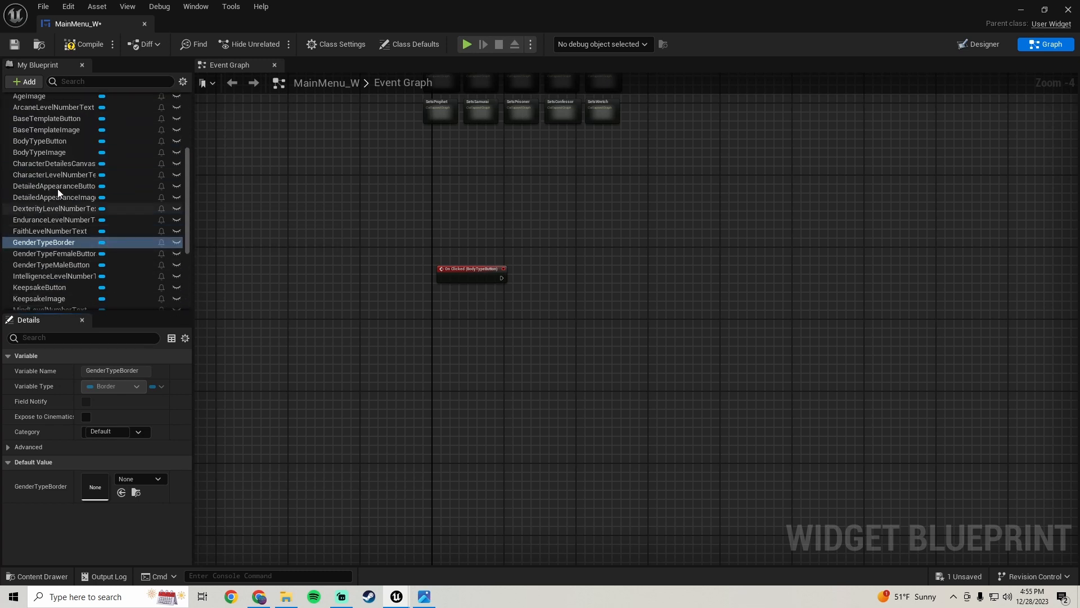
scroll(50, 168, "up", 2)
scroll(51, 172, "down", 6)
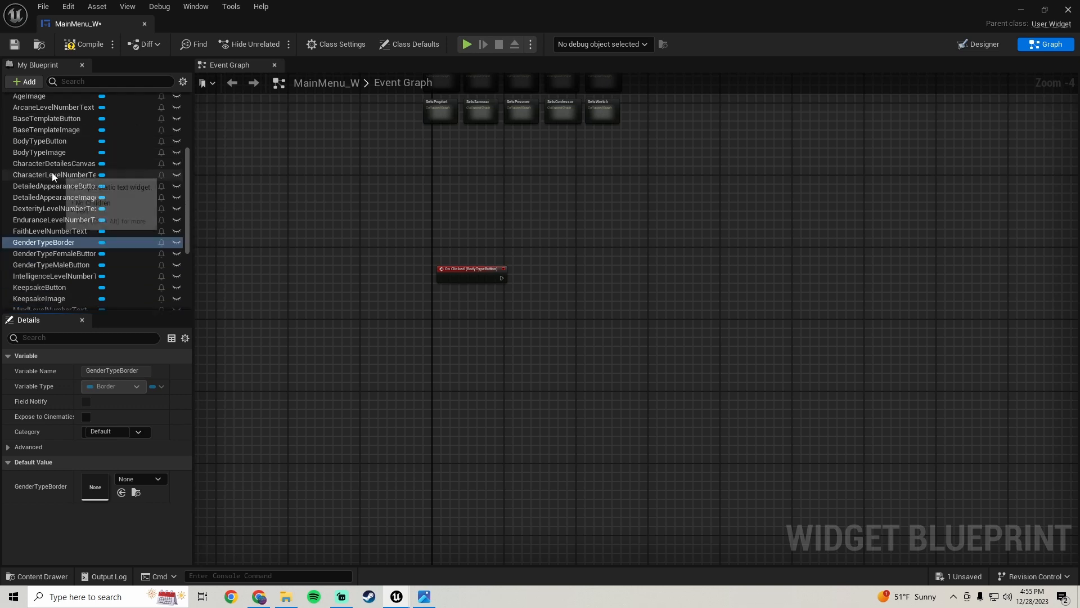
scroll(50, 185, "down", 2)
scroll(49, 234, "up", 3)
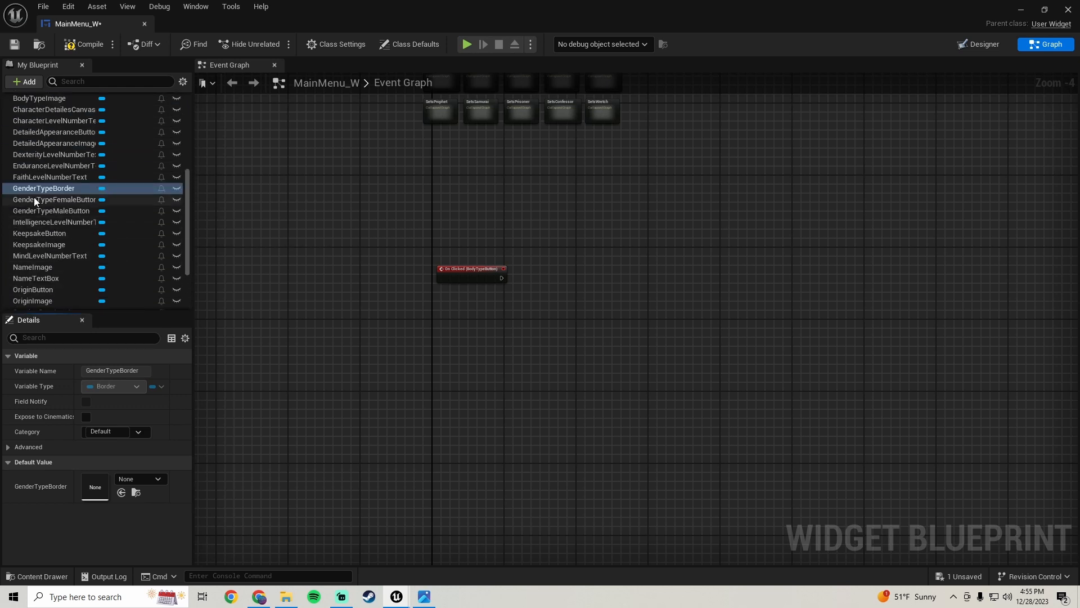
left_click_drag(38, 191, 525, 255)
Add a Set Visibility node targeting GenderTypeBorder, set to Visible, and wire it after the BodyTypeButton On Clicked event
left_click(485, 349)
scroll(532, 329, "up", 2)
type("set")
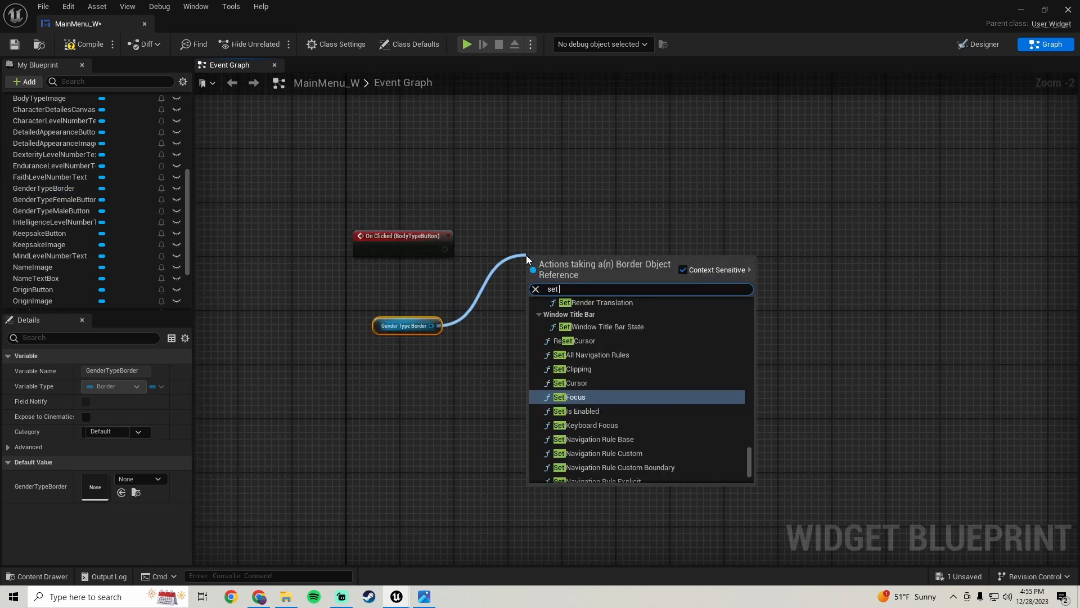
type(" visi")
left_click(560, 360)
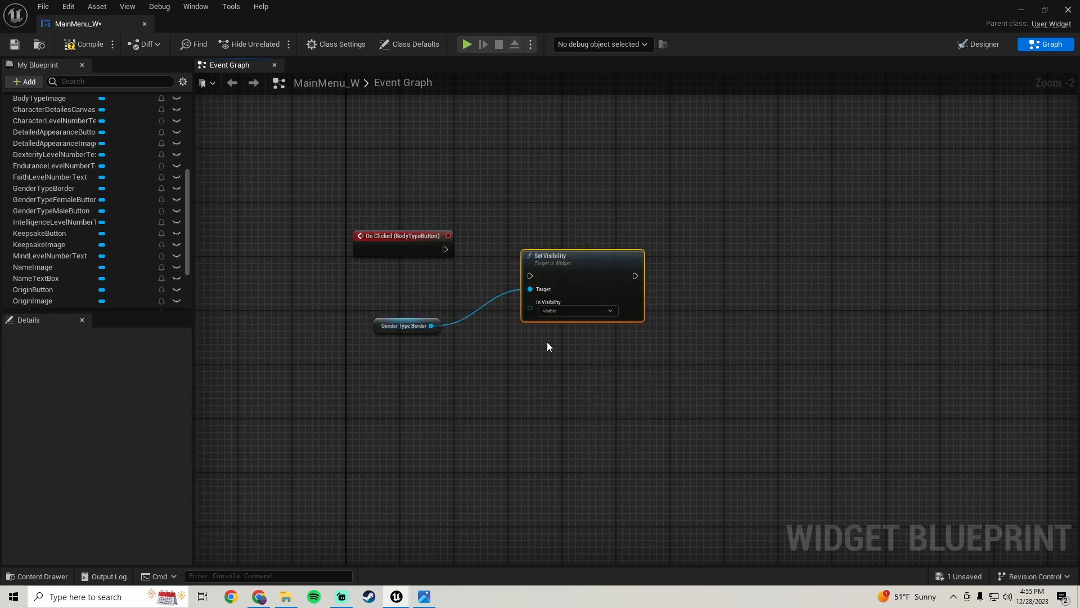
left_click_drag(530, 275, 446, 255)
left_click_drag(572, 262, 579, 235)
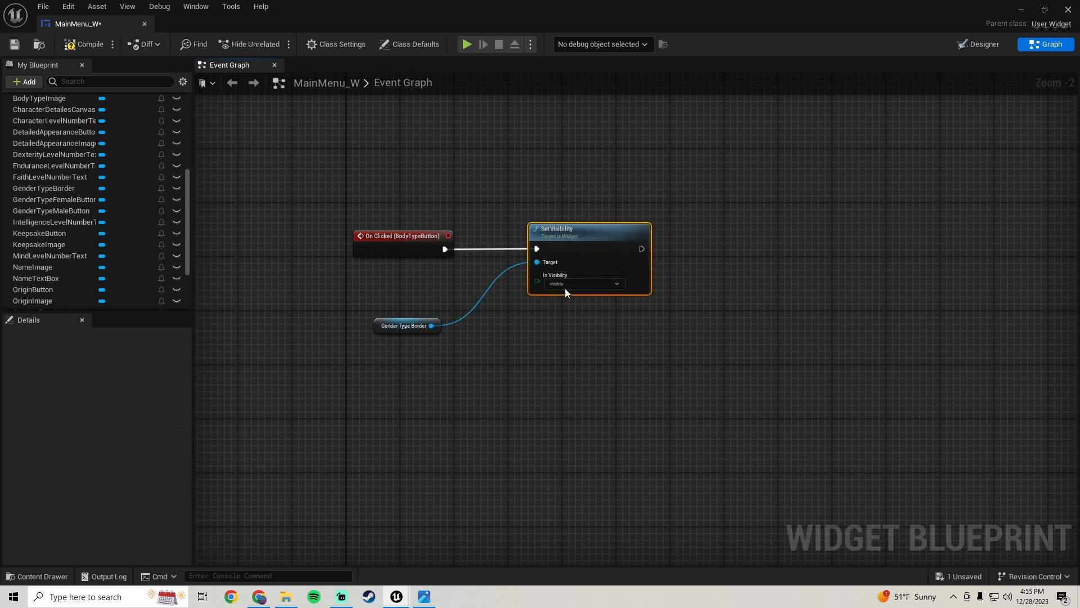
left_click(443, 292)
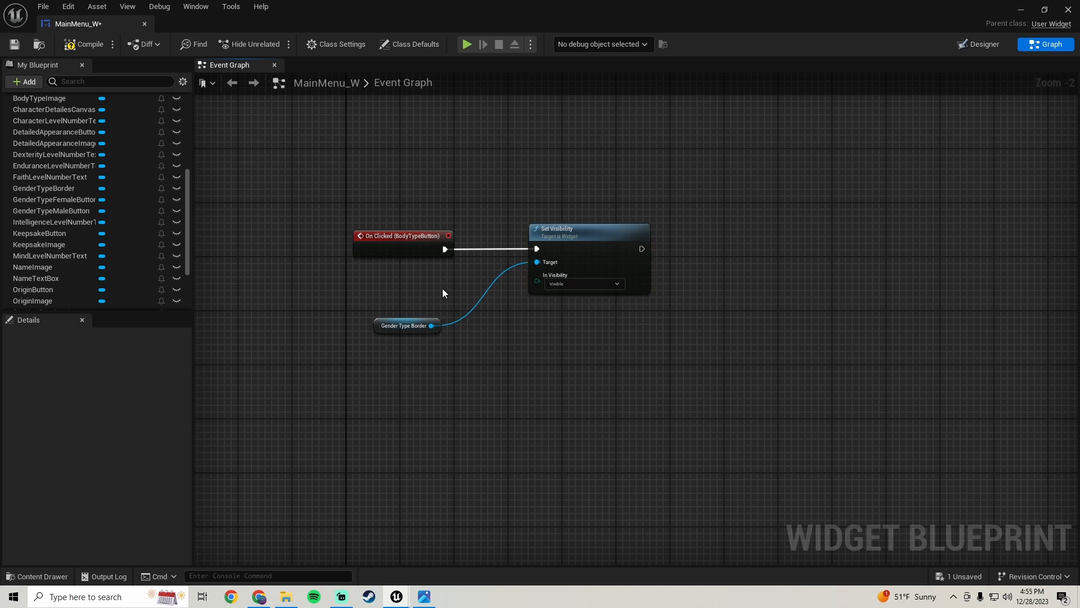
left_click_drag(382, 326, 374, 306)
right_click_drag(625, 267, 474, 292)
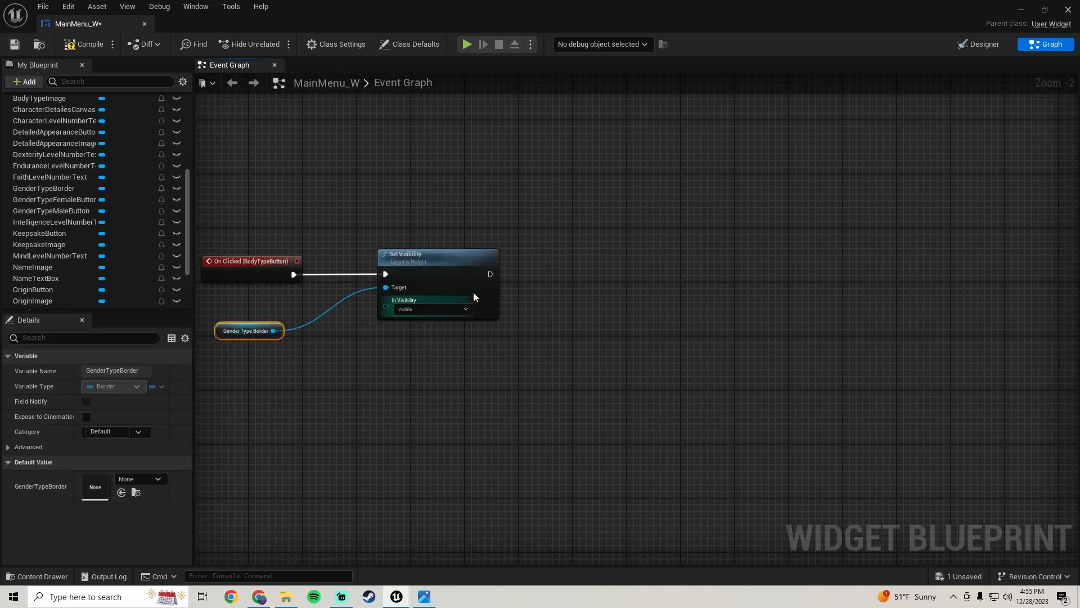
Chain a Play Sound 2D node after the Set Visibility node
left_click_drag(490, 273, 583, 270)
type("play")
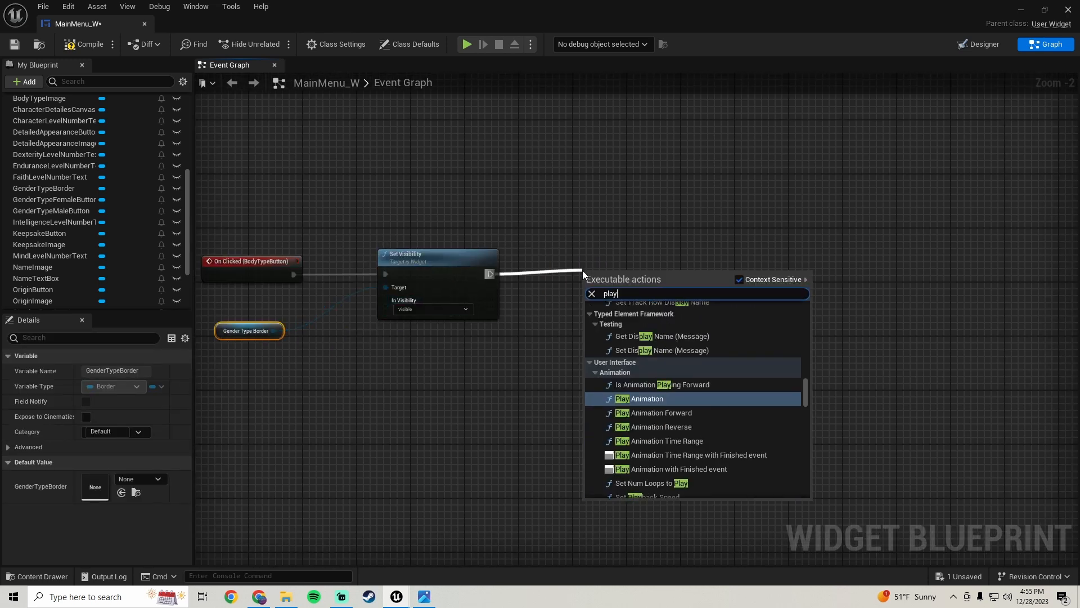
type(" sound")
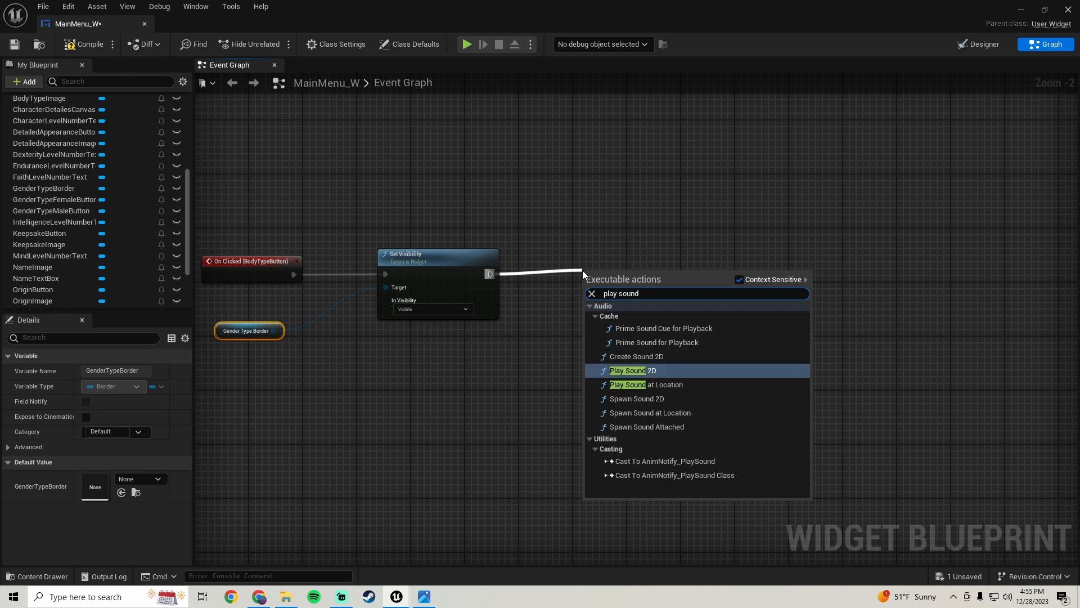
left_click(633, 372)
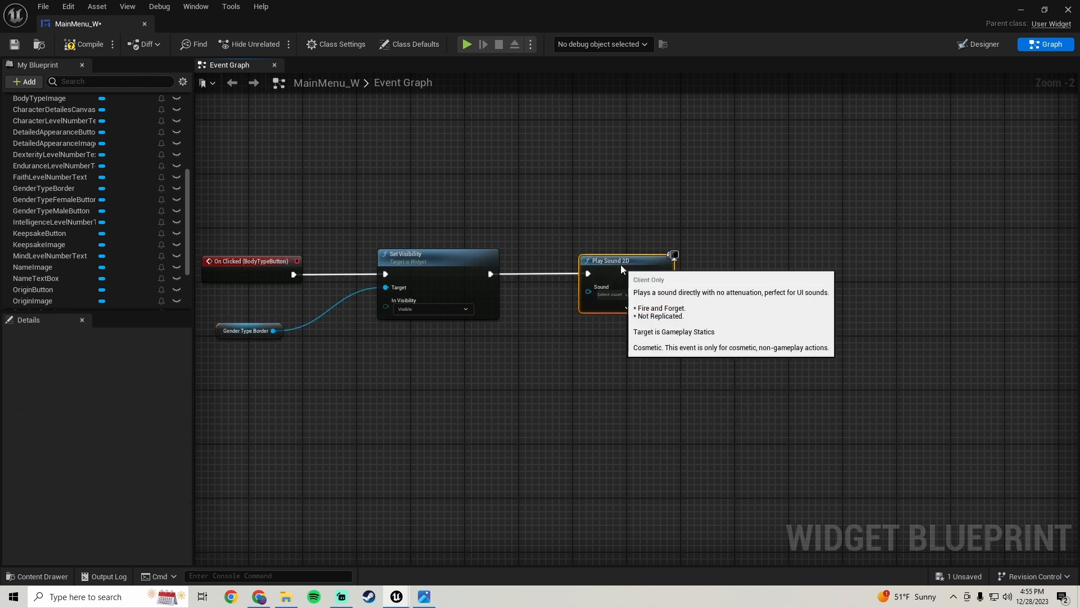
left_click_drag(621, 265, 629, 266)
left_click_drag(668, 204, 197, 270)
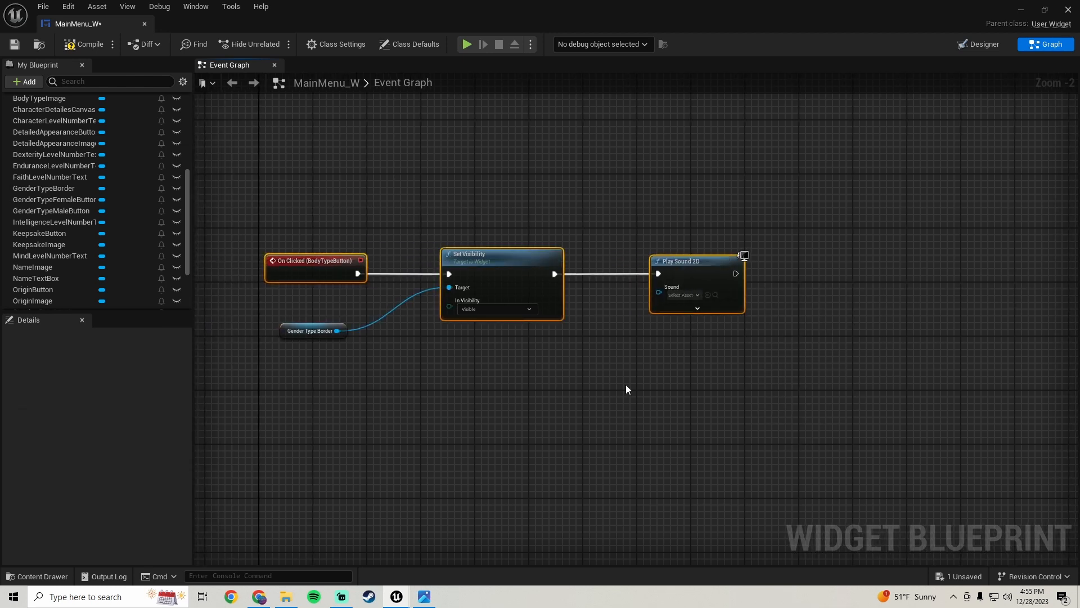
right_click_drag(625, 388, 519, 379)
Assign a sound found by searching 'deep' to the Play Sound 2D node, then save and close the blueprint
left_click(579, 286)
type("dee")
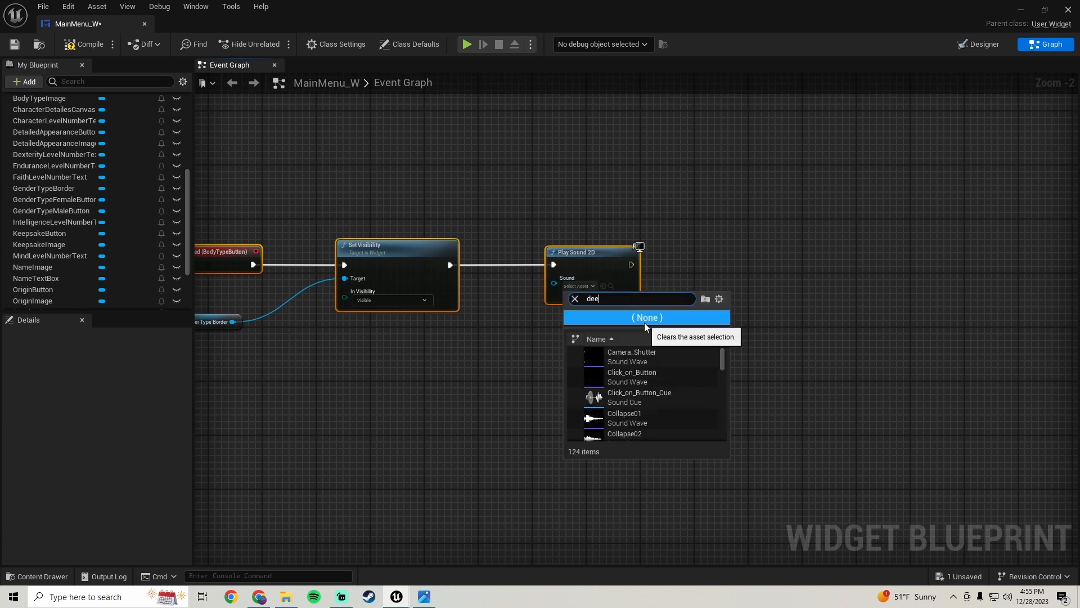
type("p")
left_click(619, 356)
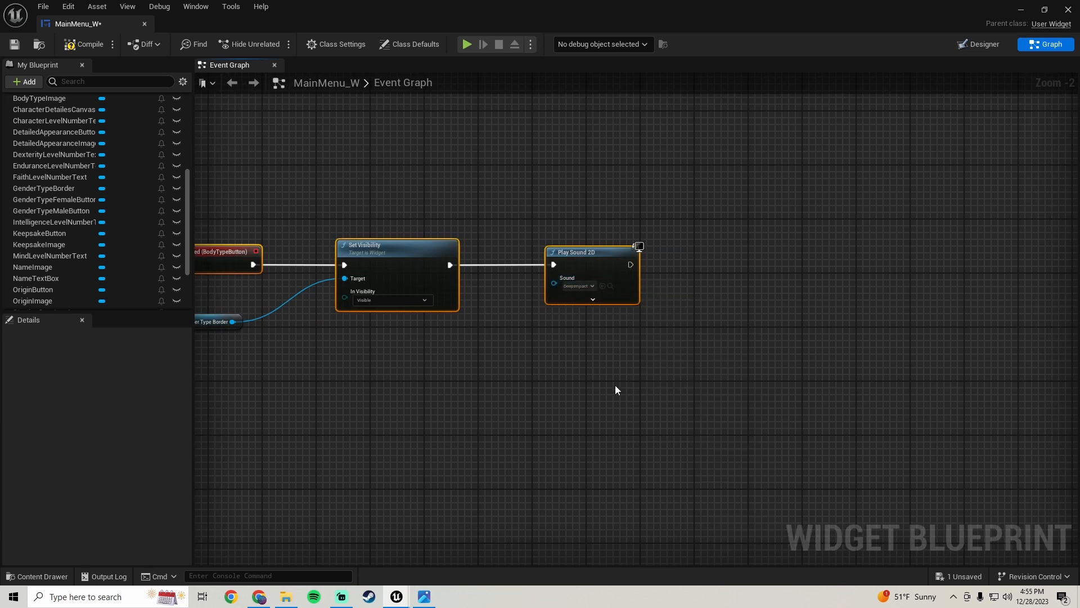
left_click(18, 43)
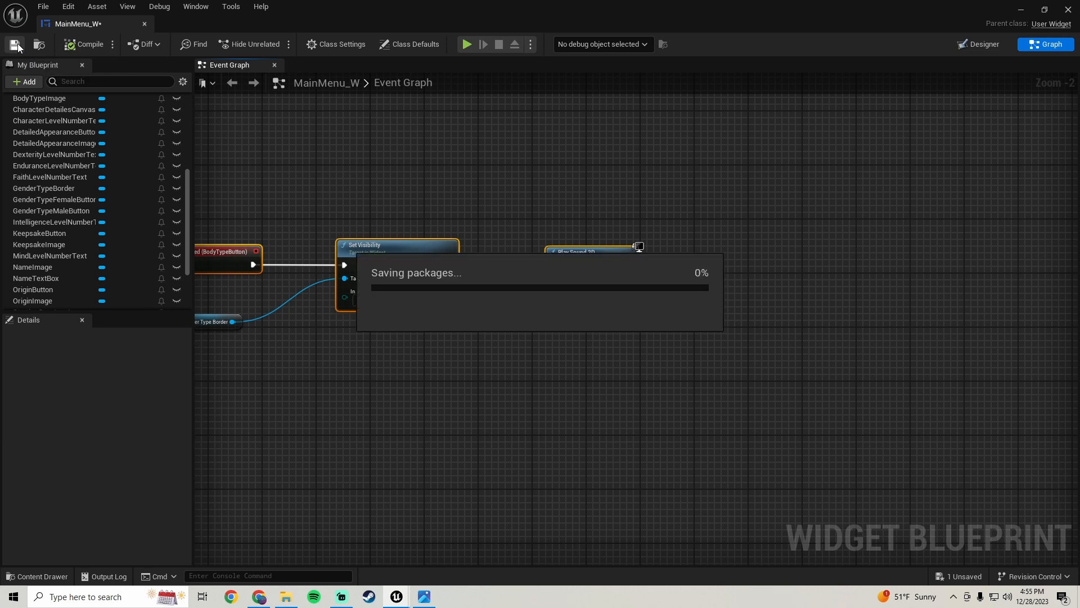
left_click(1020, 11)
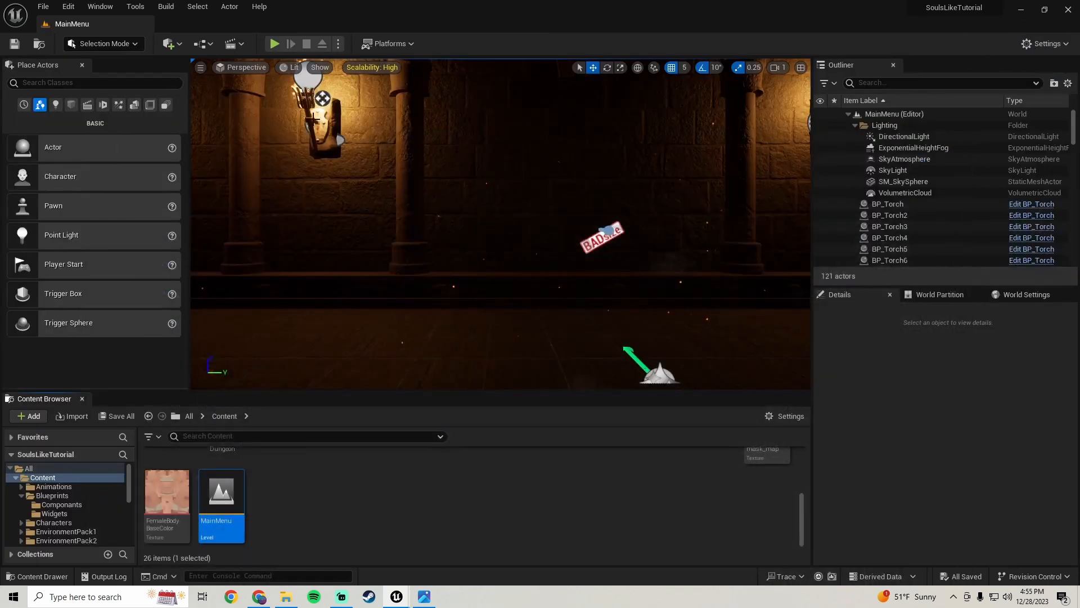
Play the level, start a new game, and pick a character base to reach the character creation screen
left_click(272, 42)
left_click(518, 206)
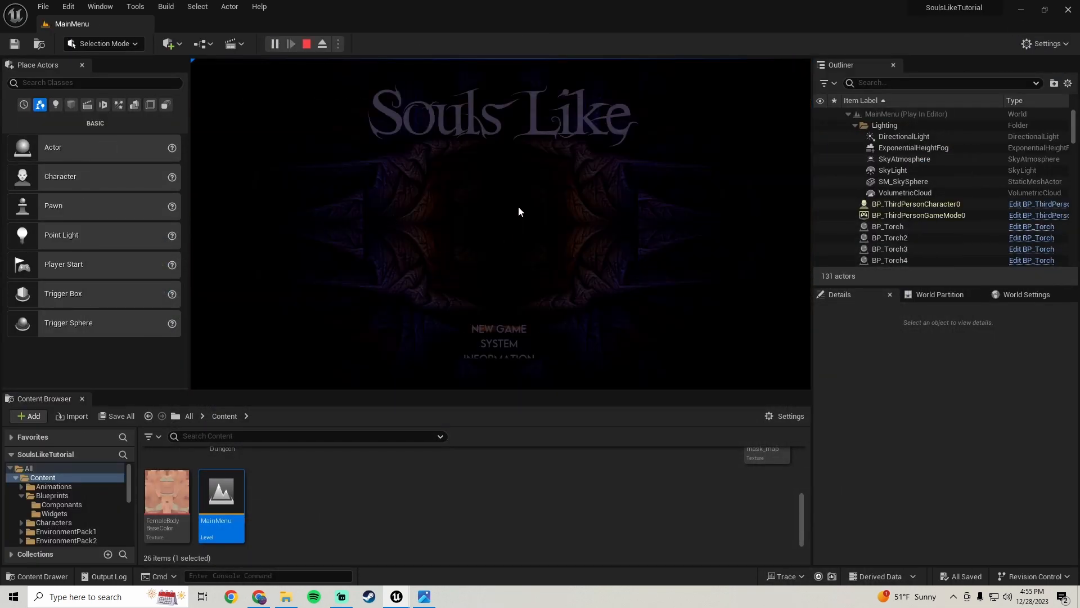
left_click(484, 326)
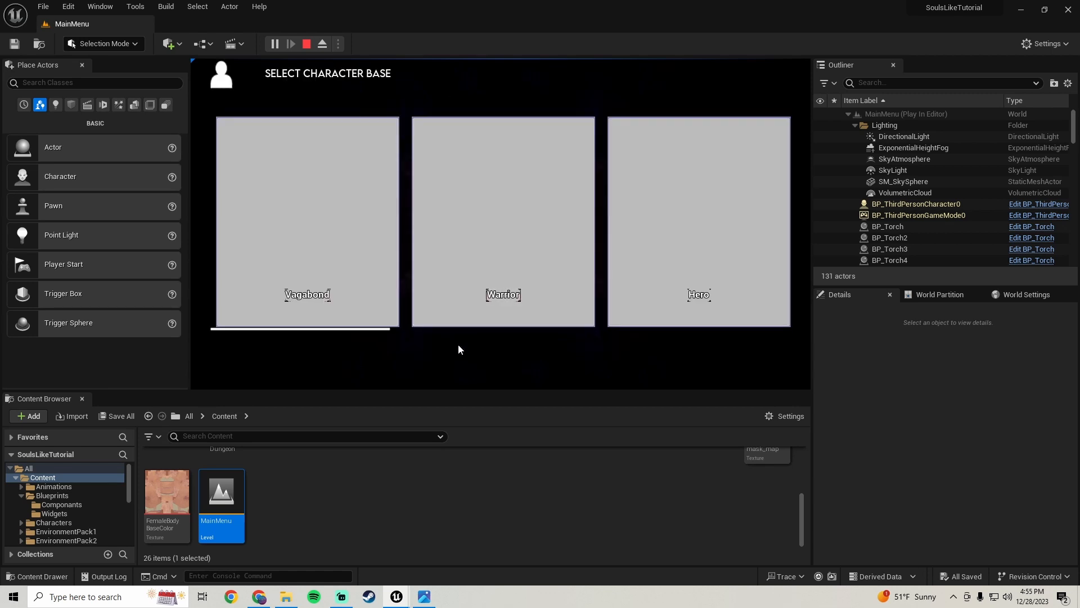
left_click(342, 140)
left_click(332, 161)
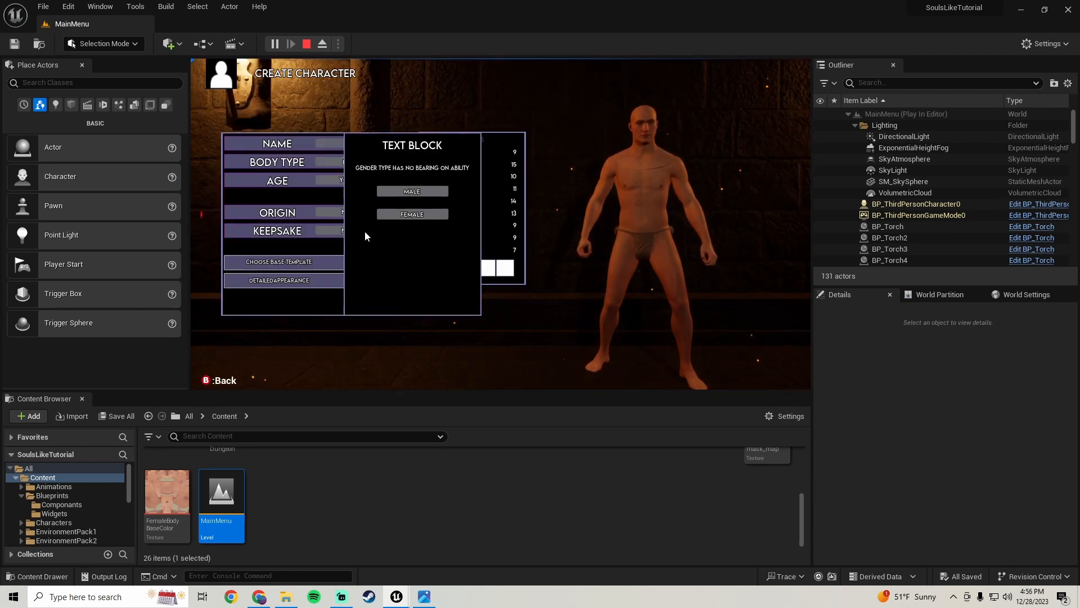
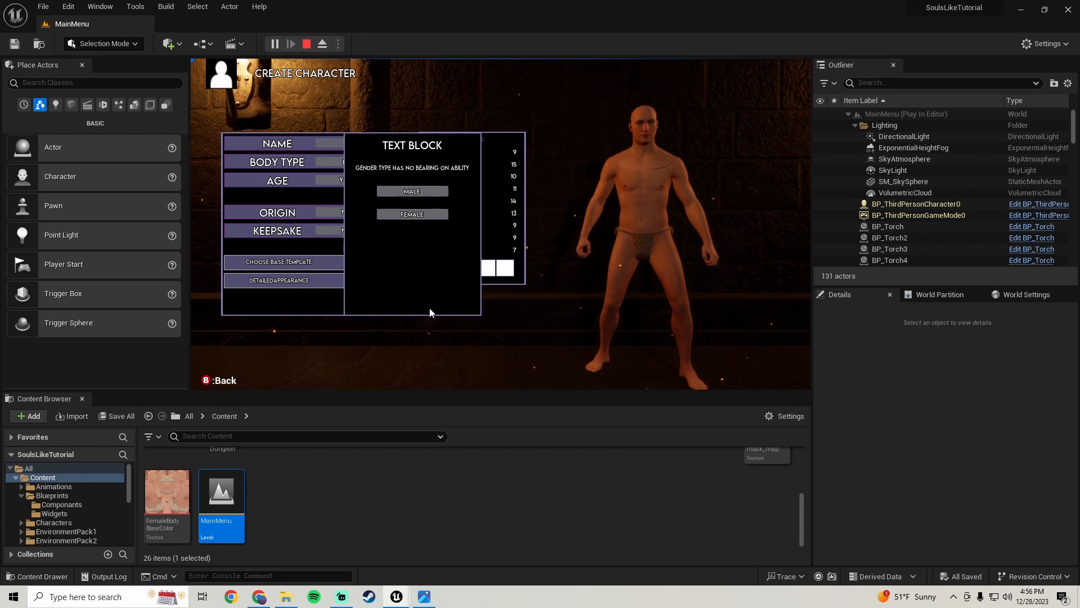
Stop the play session and return to the MainMenu_W widget blueprint
key("Escape")
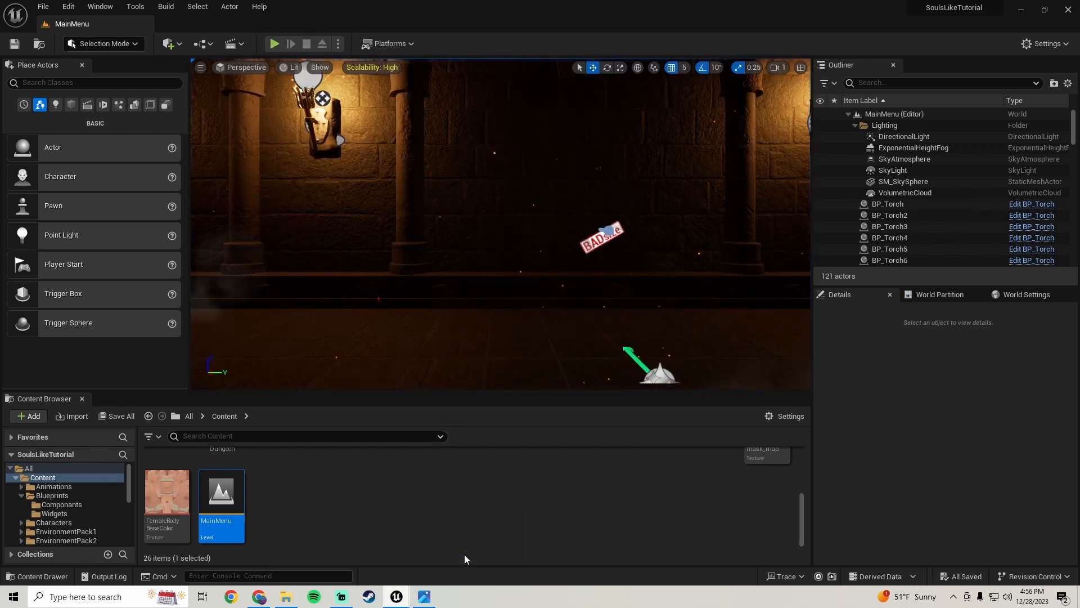
left_click(464, 555)
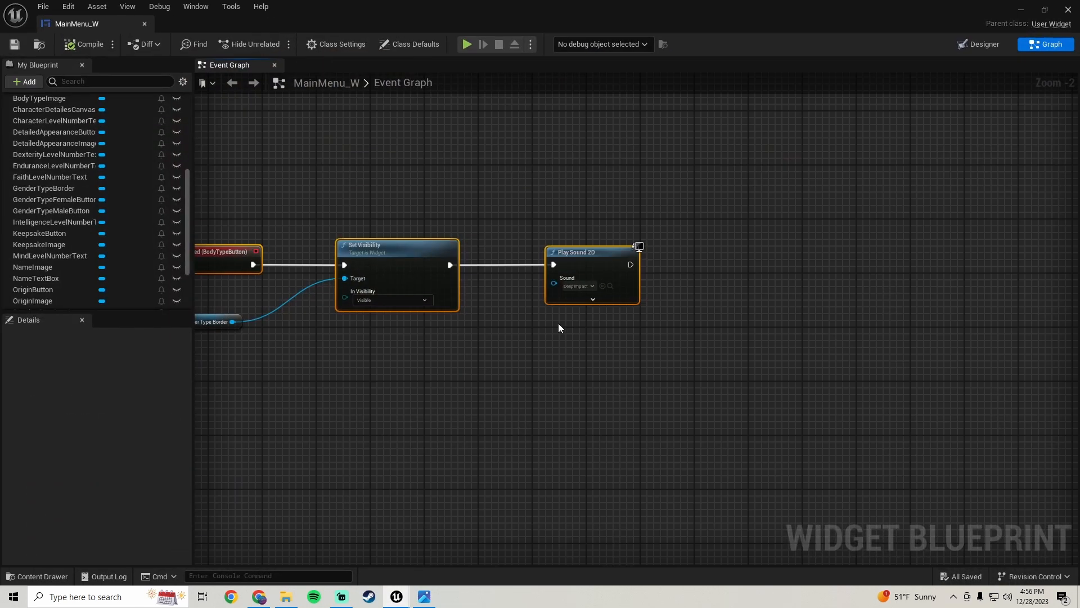
In the Designer, mark the GenderTypeDescriptionText text block as a variable and save the widget
left_click(982, 44)
scroll(469, 242, "up", 3)
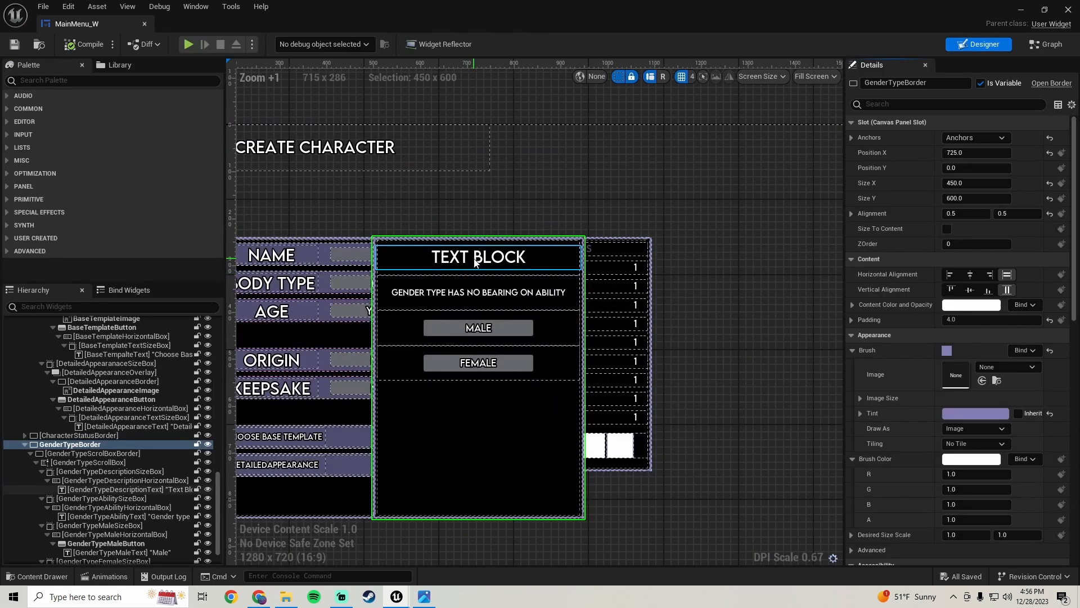
left_click(475, 263)
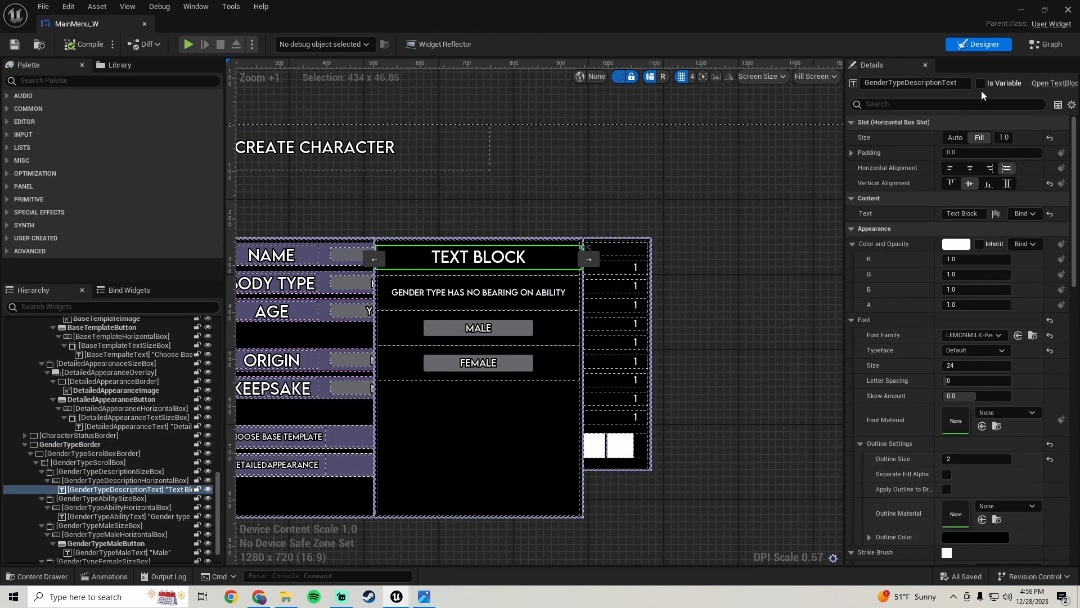
left_click(981, 84)
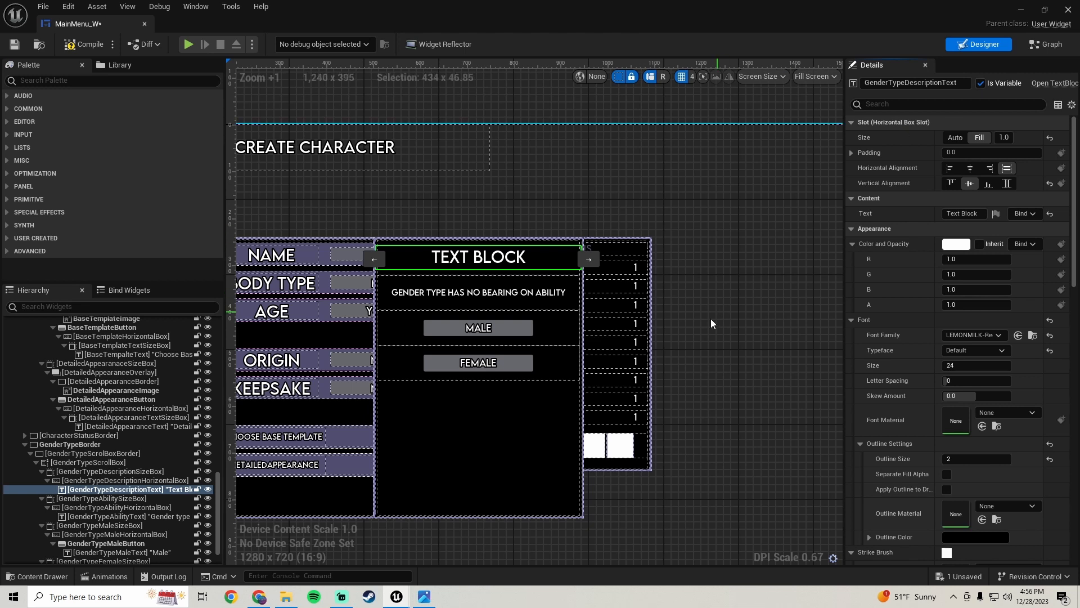
scroll(711, 318, "down", 1)
right_click_drag(711, 318, 692, 209)
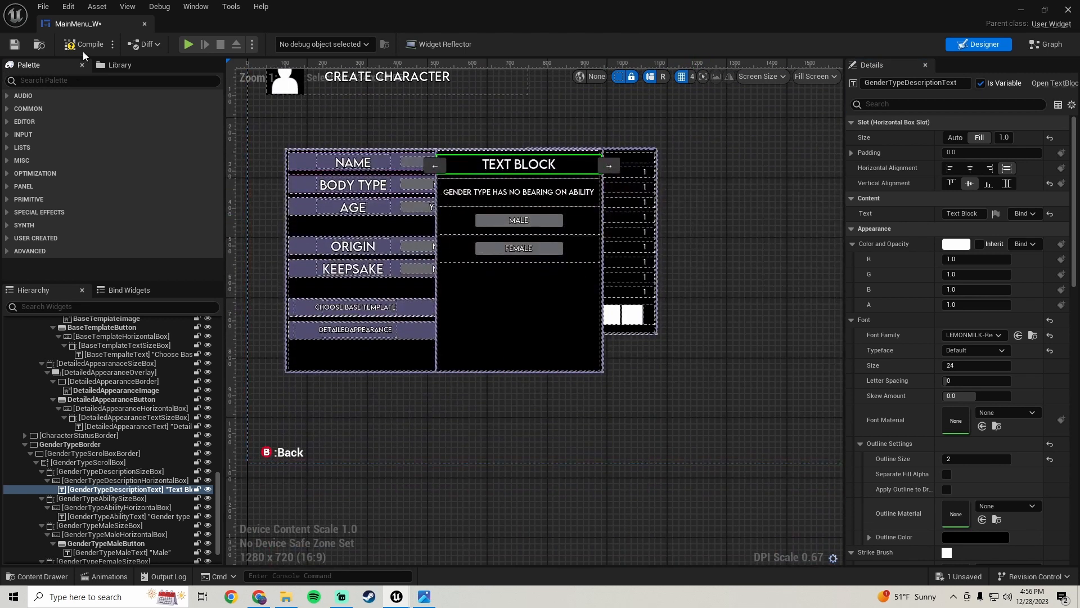
left_click(15, 44)
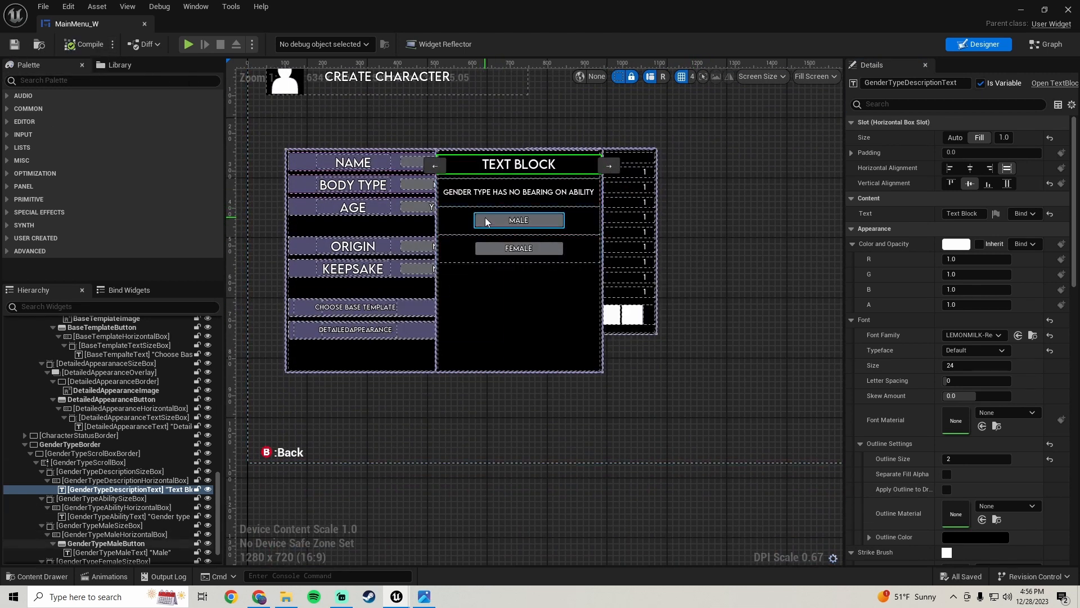
Add an On Hovered event for GenderTypeMaleButton and place it below the Body Type click logic
left_click(487, 228)
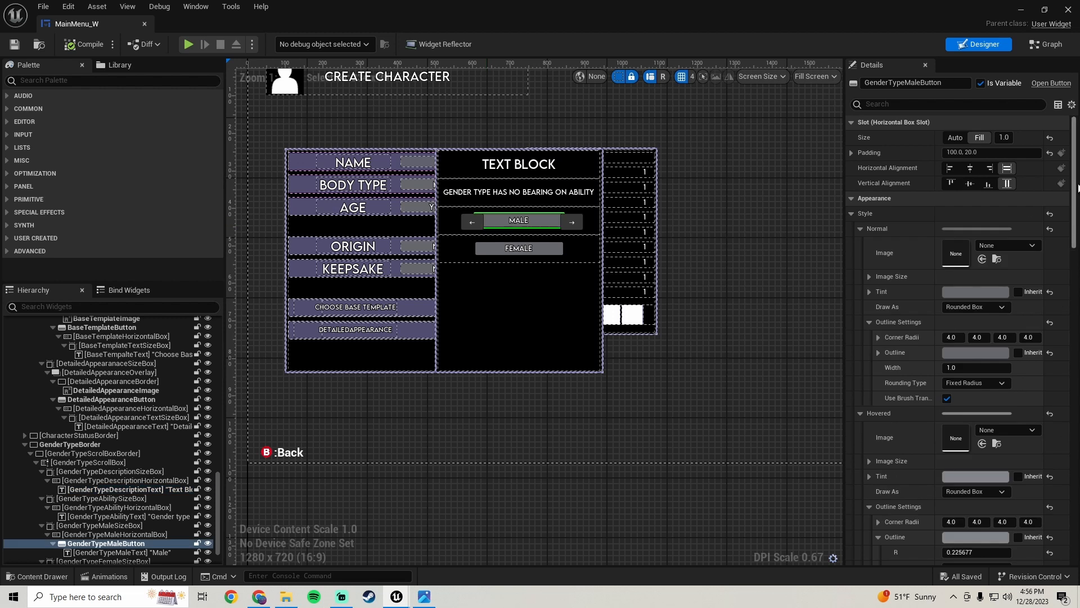
scroll(1075, 185, "down", 15)
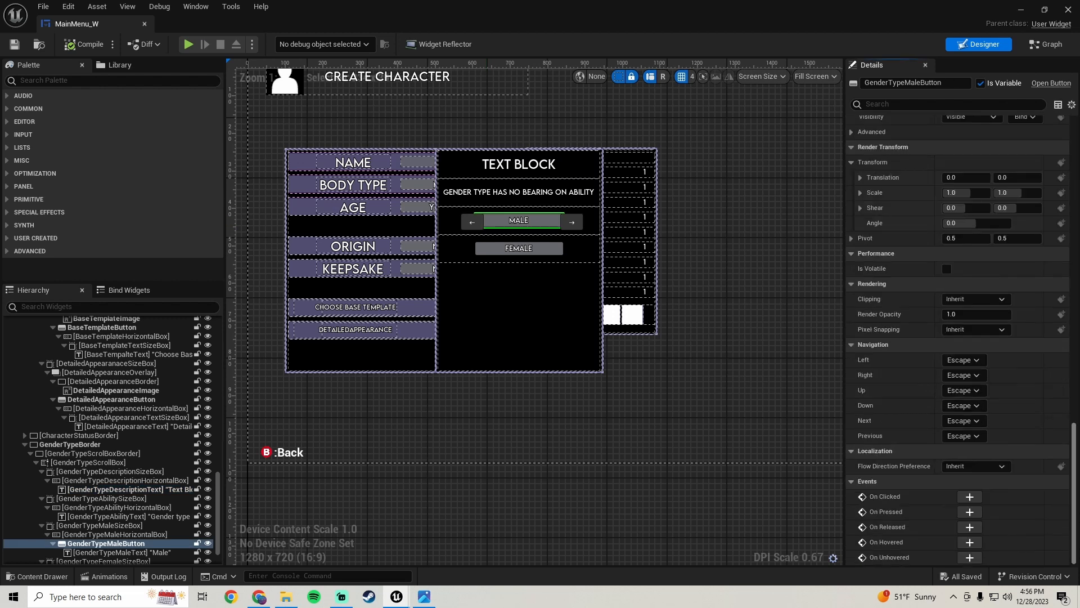
left_click(969, 541)
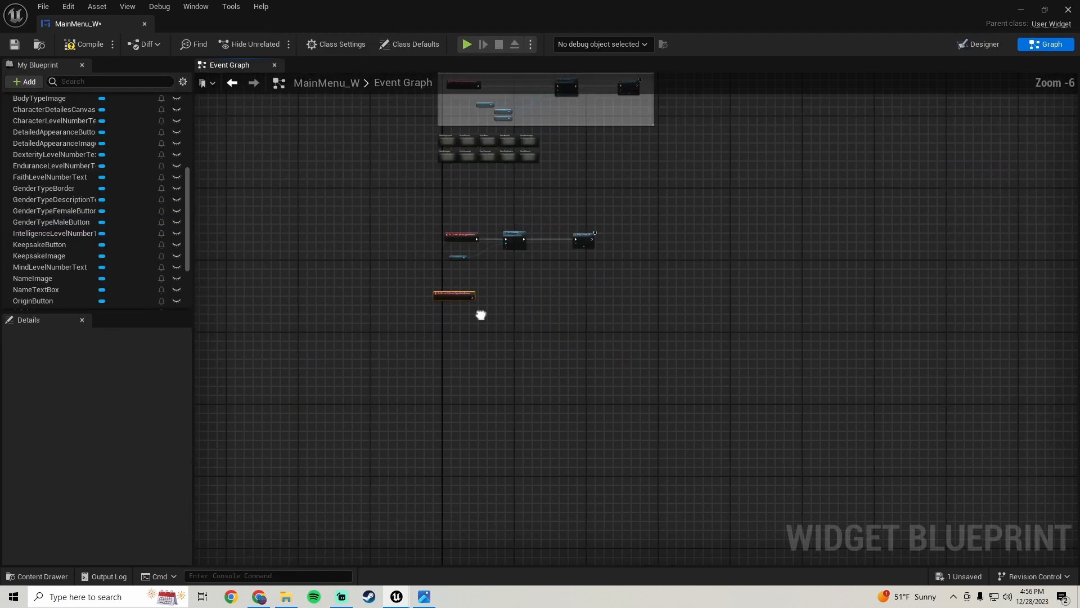
scroll(422, 302, "up", 1)
right_click_drag(400, 290, 444, 321)
left_click_drag(428, 296, 455, 343)
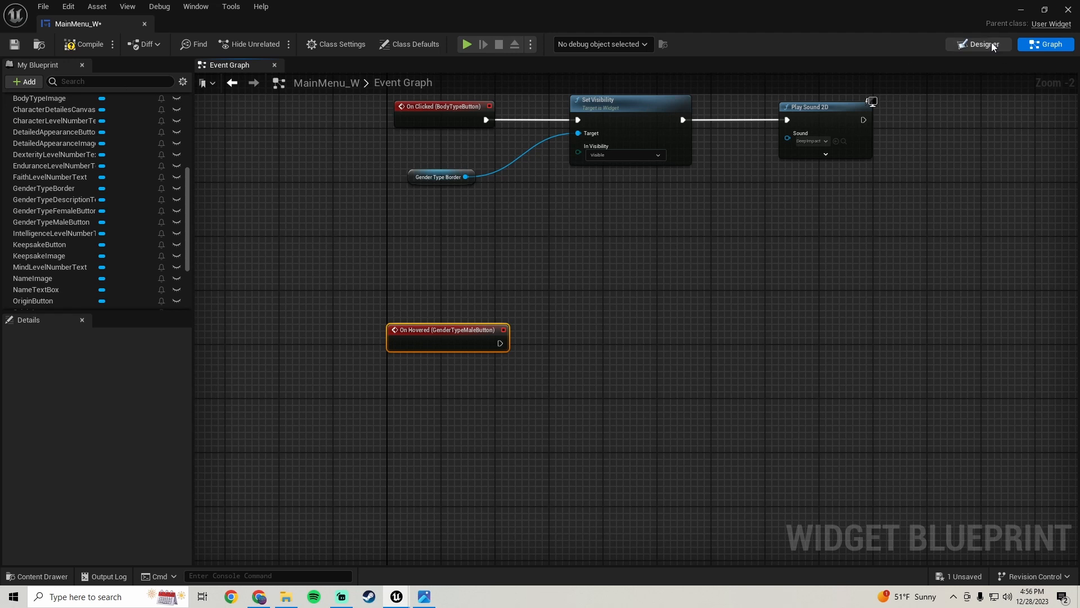
Place a Get GenderTypeDescriptionText node in the event graph below the new hover event
left_click(963, 46)
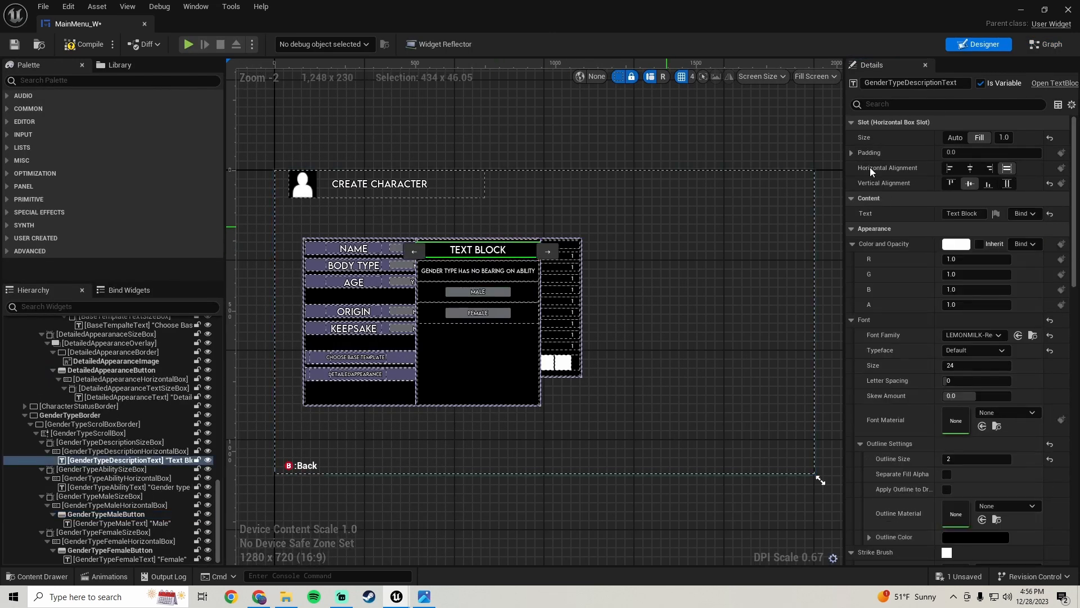
left_click(1046, 44)
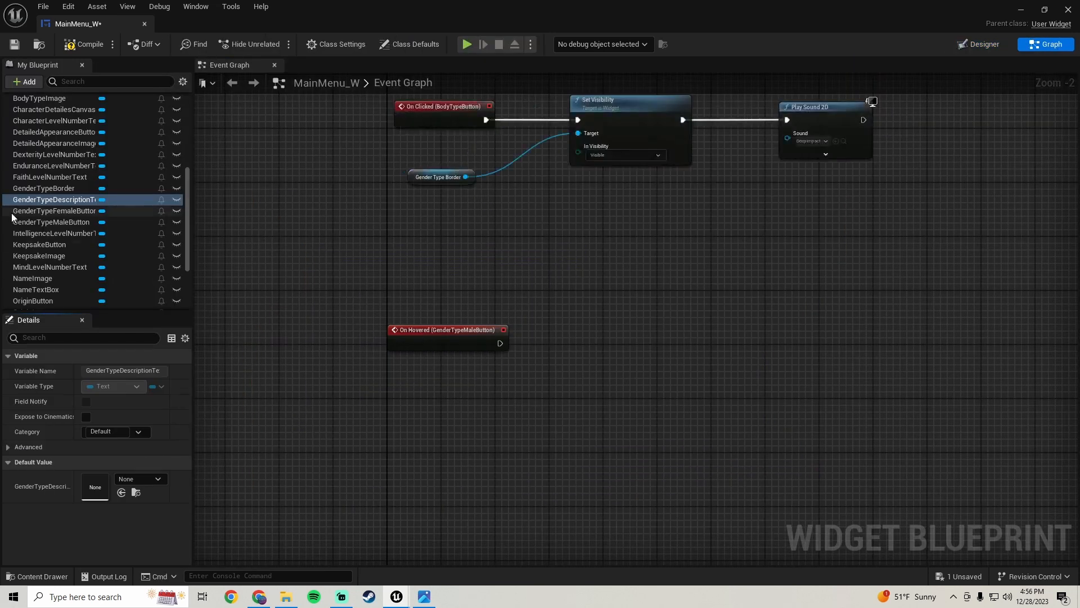
left_click_drag(32, 201, 449, 432)
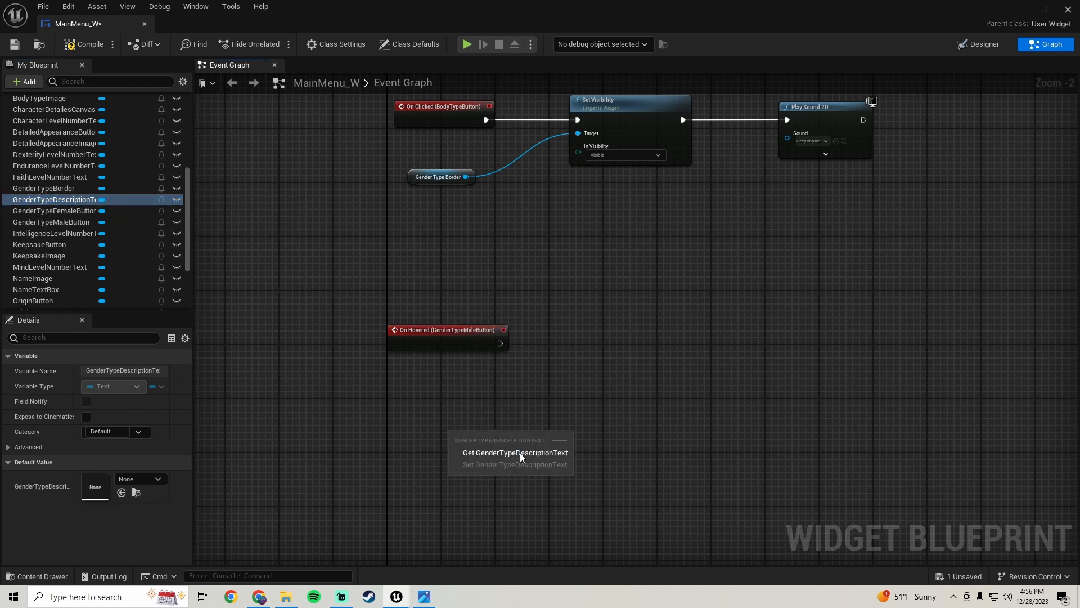
left_click(519, 455)
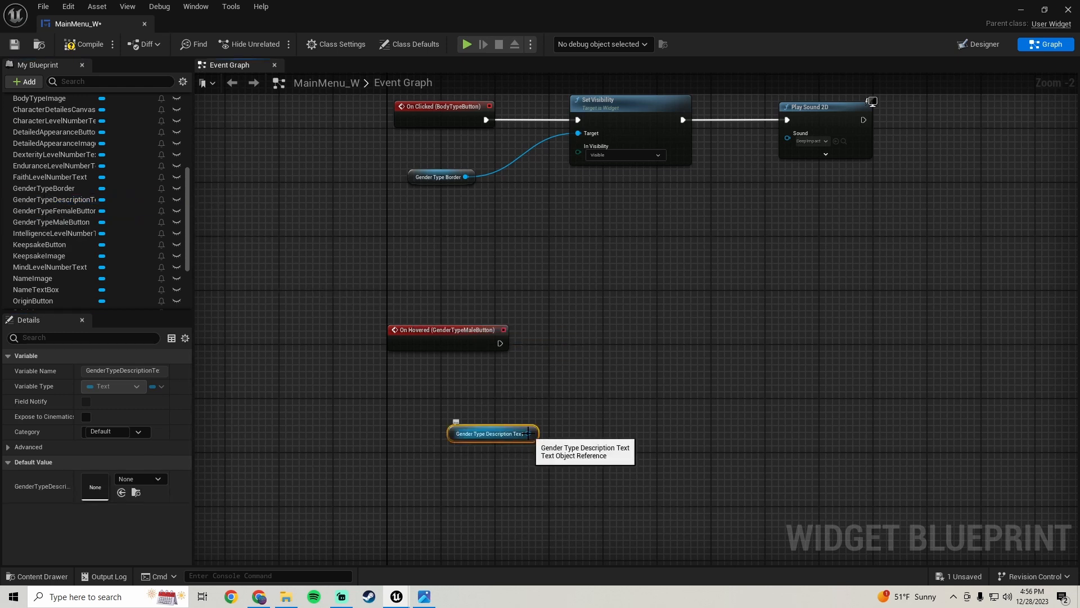
Add a SetText (Text) node targeting the description text and wire it after the male button's On Hovered event
left_click_drag(529, 433, 585, 341)
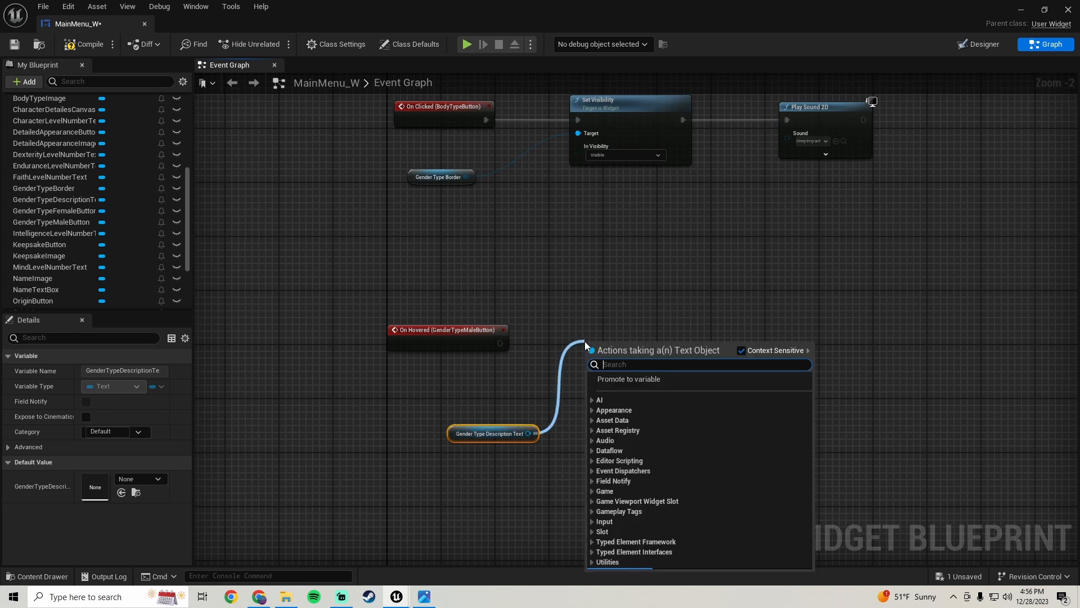
type("set text")
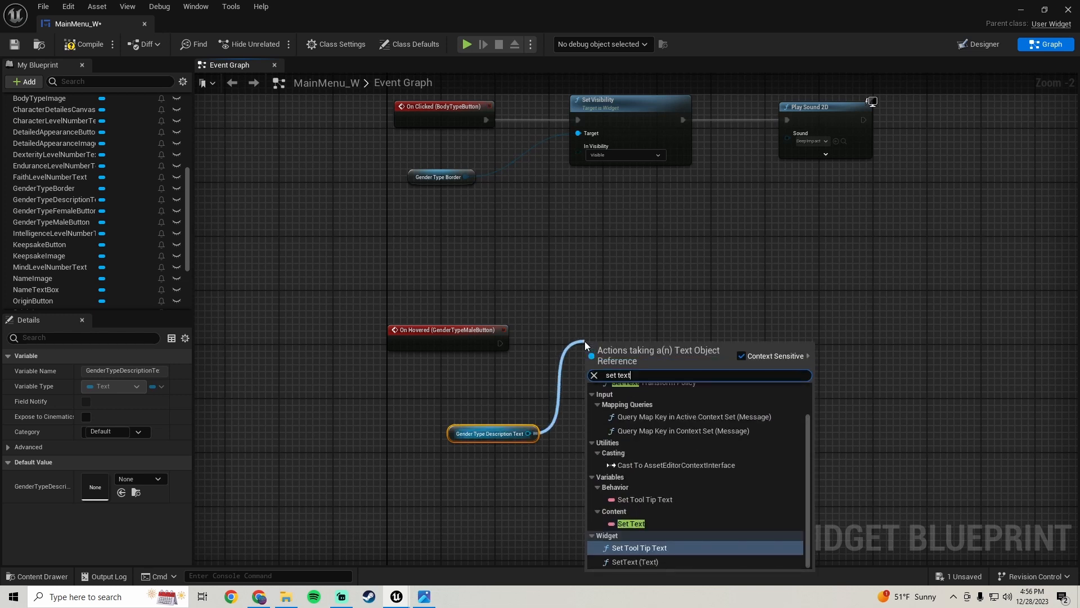
left_click(654, 561)
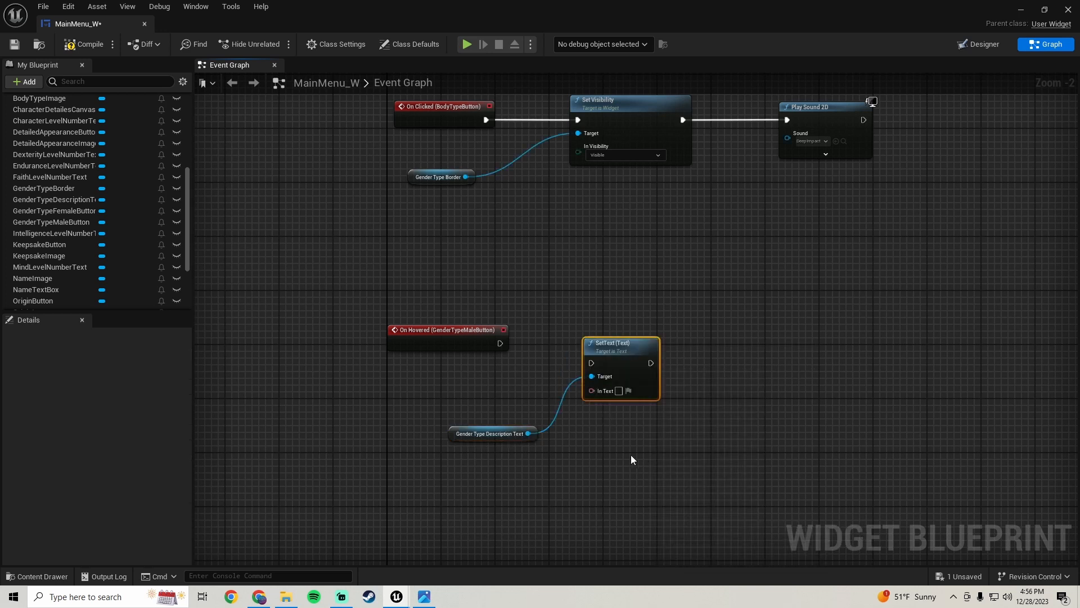
left_click_drag(595, 364, 617, 334)
left_click_drag(453, 432, 420, 371)
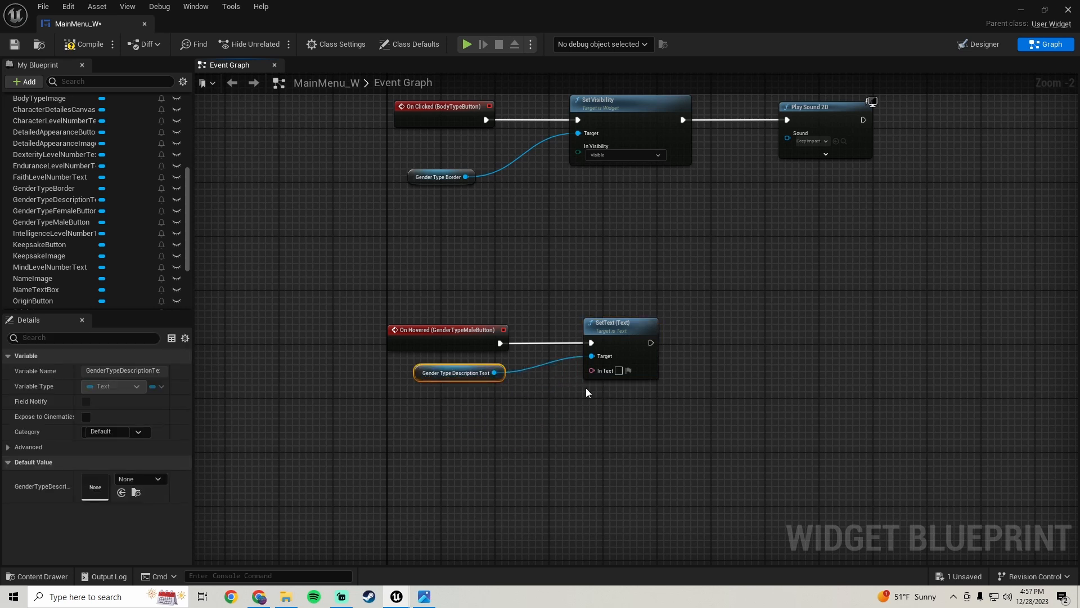
Set the SetText node's In Text to 'Male Body'
left_click(619, 370)
type("Male Body")
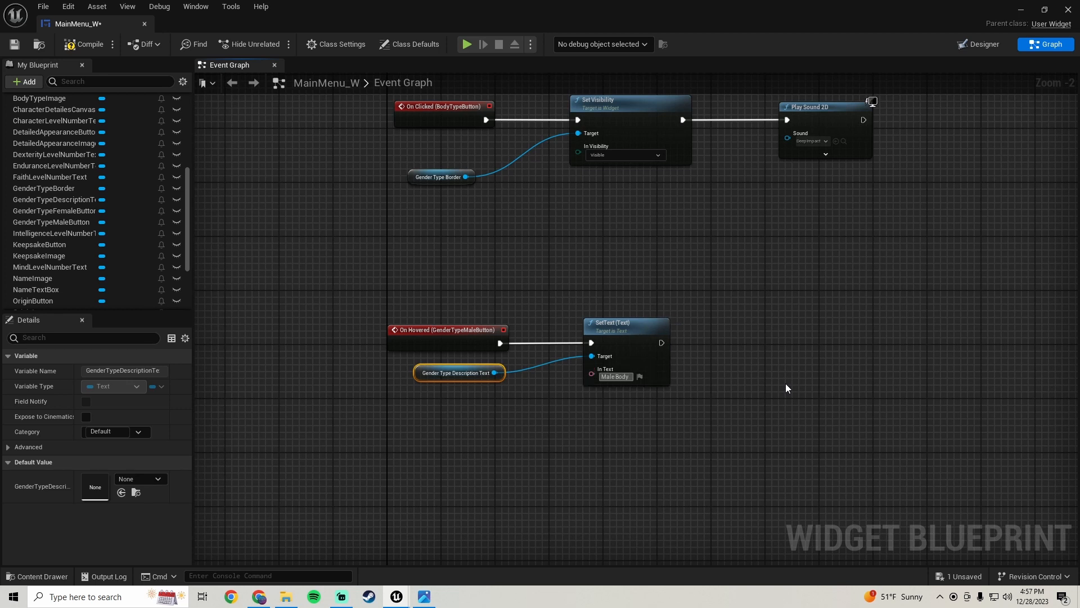
left_click(789, 383)
right_click_drag(789, 383, 686, 338)
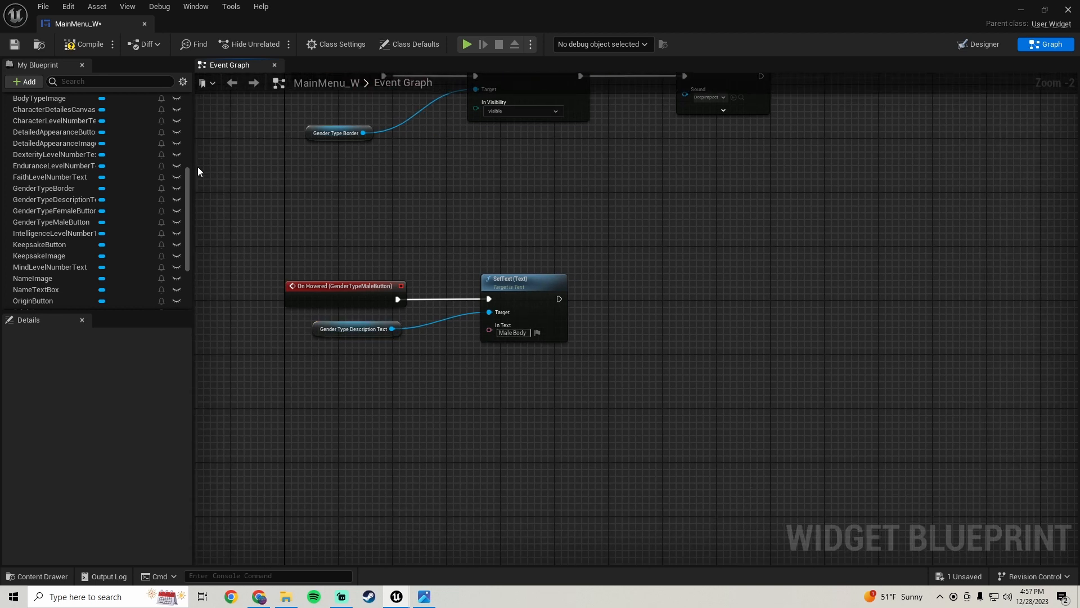
Add an On Hovered event for GenderTypeFemaleButton and position it below the male hover logic
left_click(981, 48)
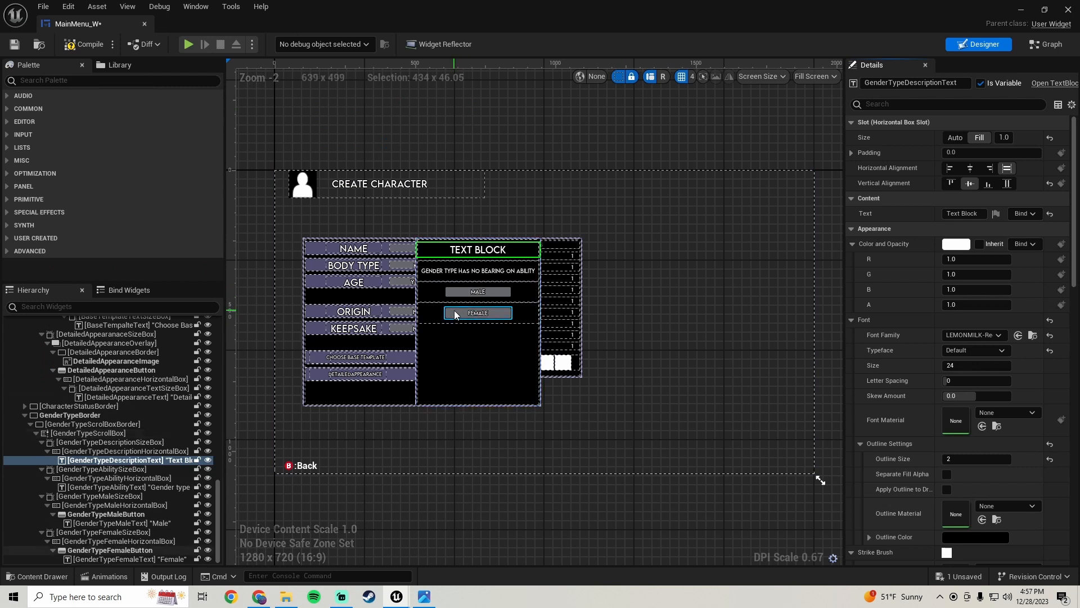
left_click(455, 318)
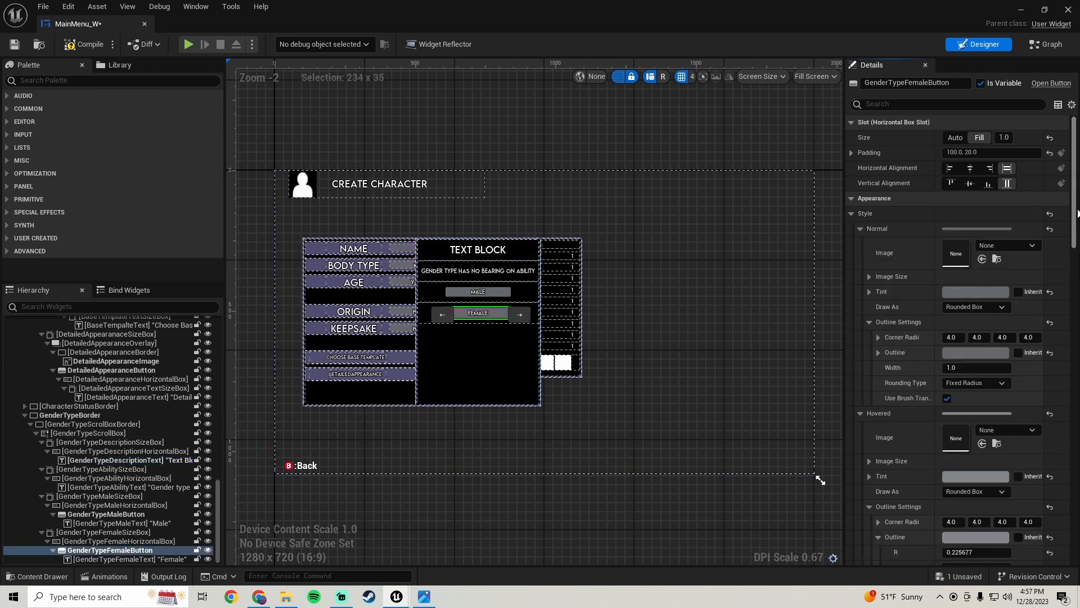
scroll(1076, 212, "down", 15)
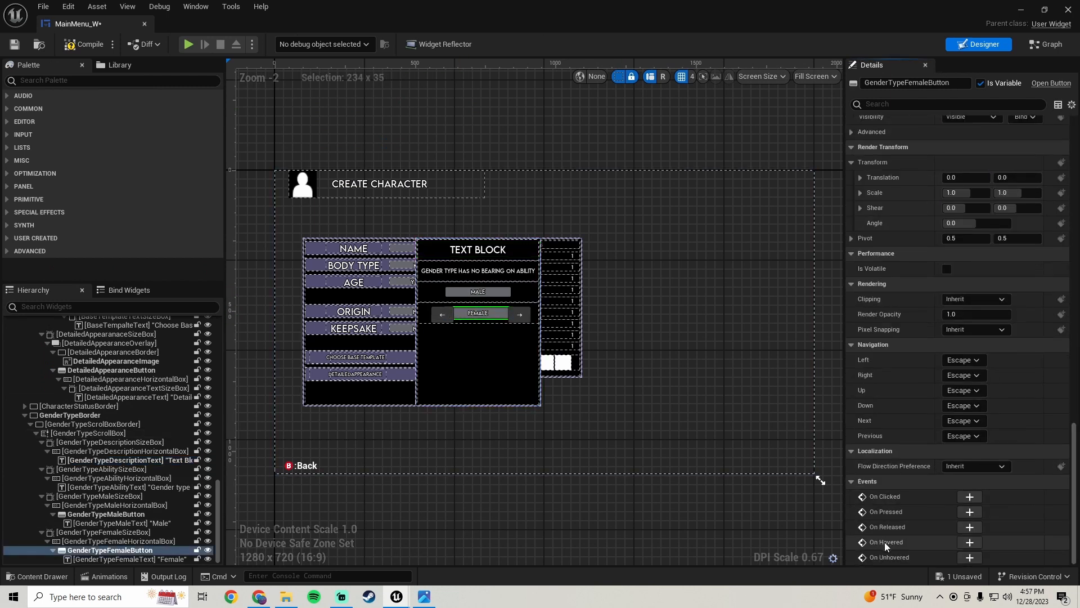
left_click(970, 543)
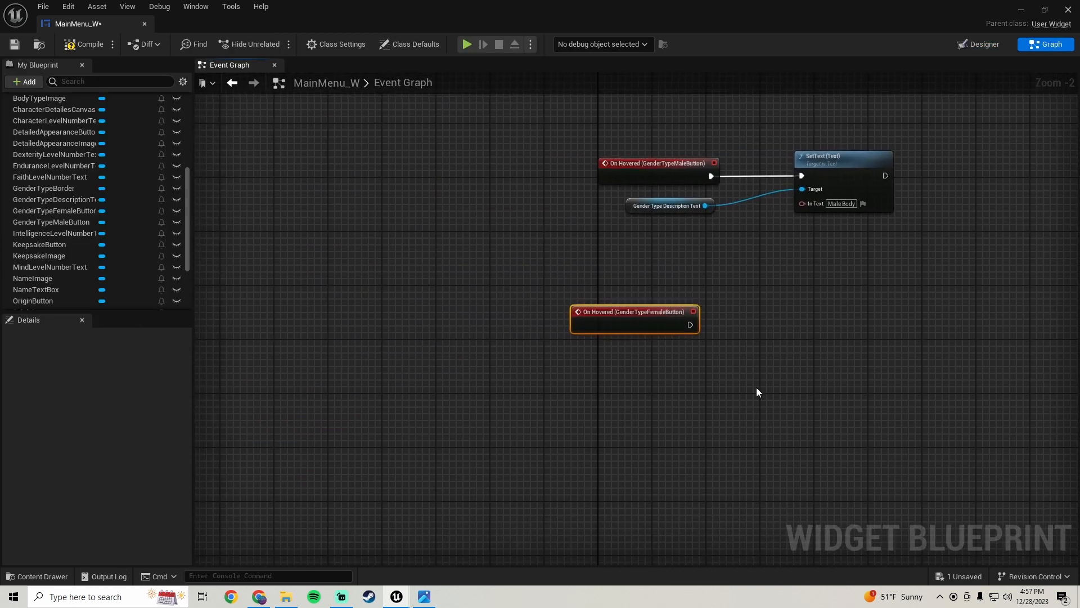
scroll(662, 339, "up", 3)
left_click_drag(692, 331, 651, 185)
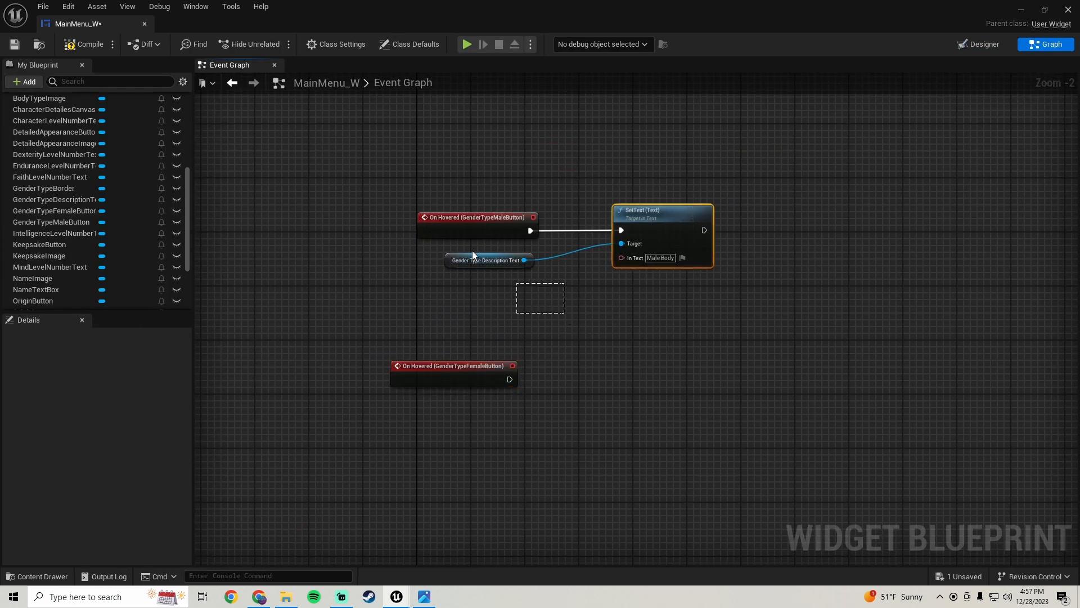
Duplicate the description getter and SetText nodes and wire the copy after the female button's On Hovered event
left_click_drag(472, 255, 473, 258)
key("ctrl+c")
key("ctrl+v")
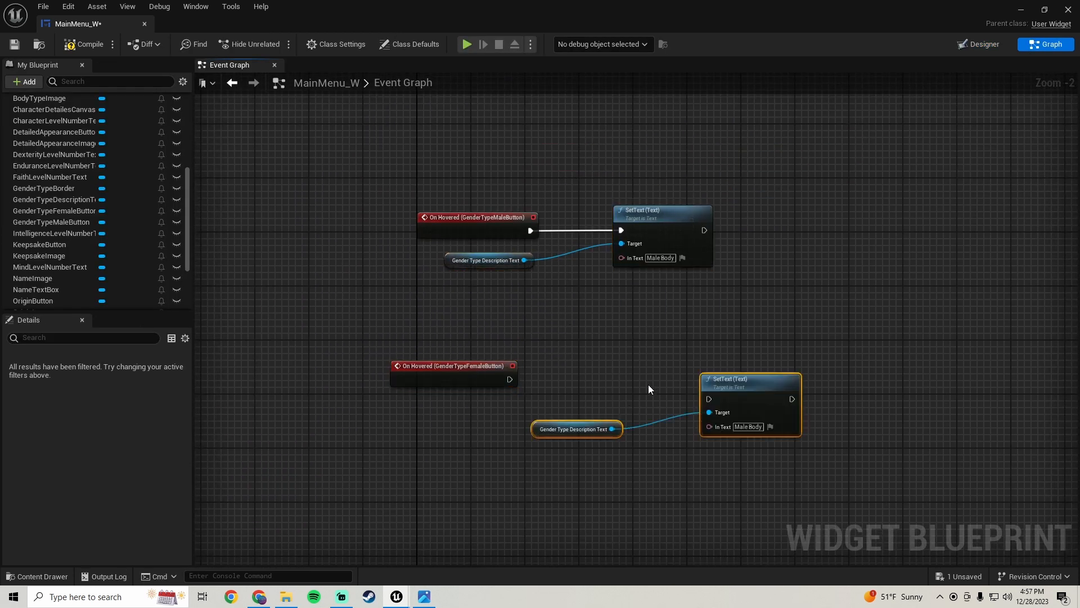
left_click_drag(709, 398, 508, 380)
right_click_drag(538, 500, 519, 442)
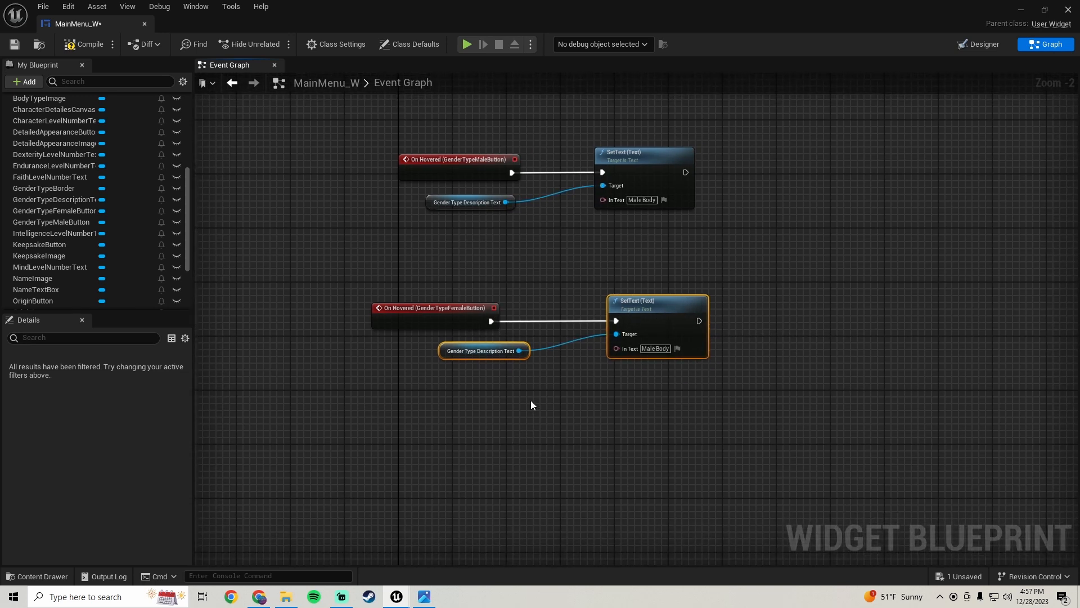
left_click_drag(651, 319, 634, 313)
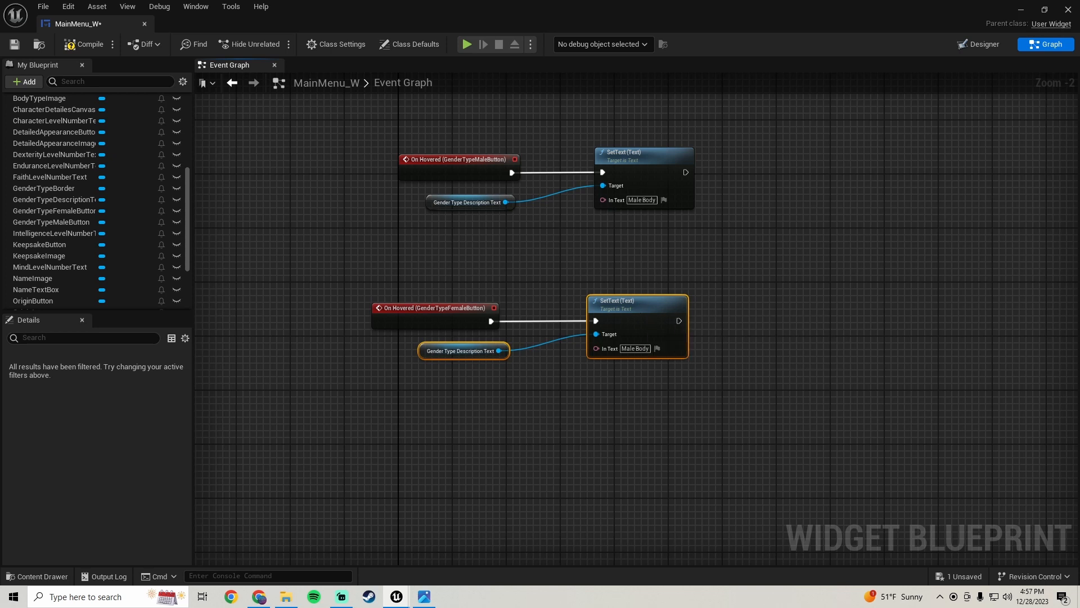
right_click_drag(588, 262, 536, 293)
Align the hover nodes, set the copied SetText's In Text to 'Female Body', and save the blueprint
left_click(416, 381)
key("Left")
key("Left")
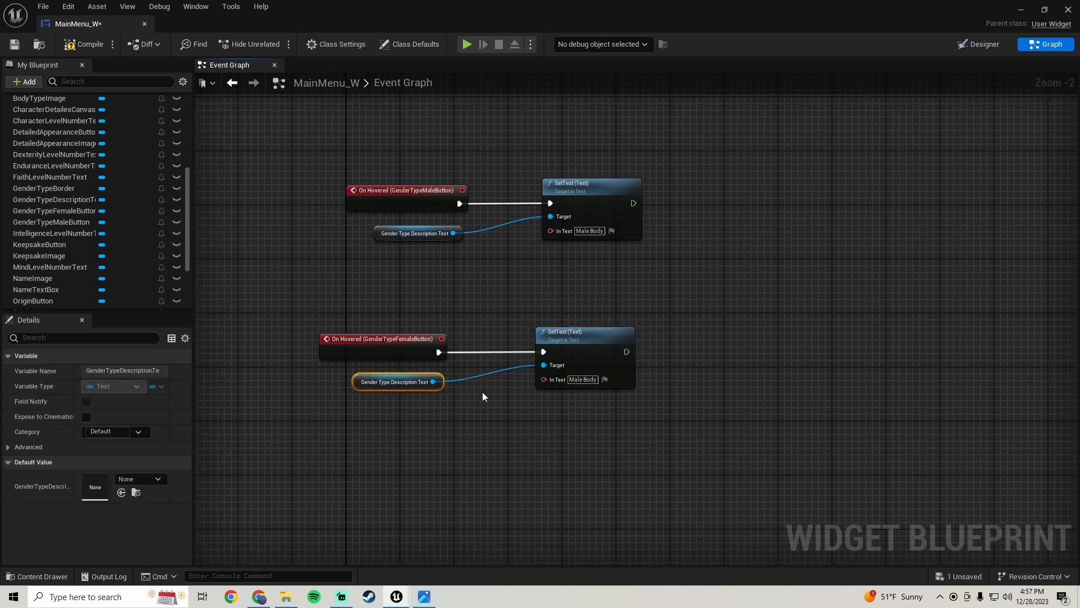
left_click(603, 216)
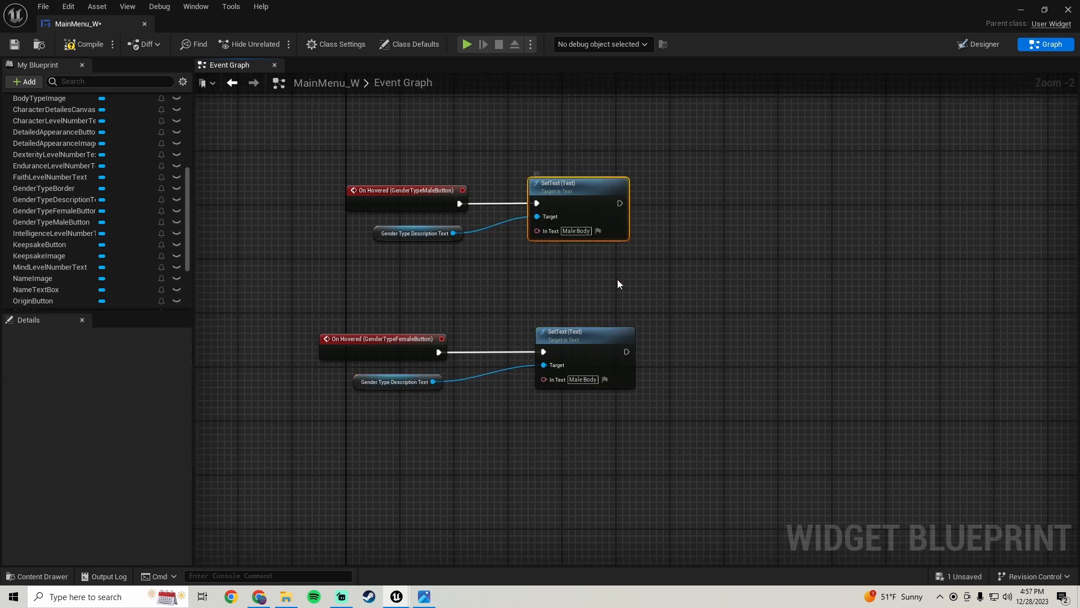
key("Left")
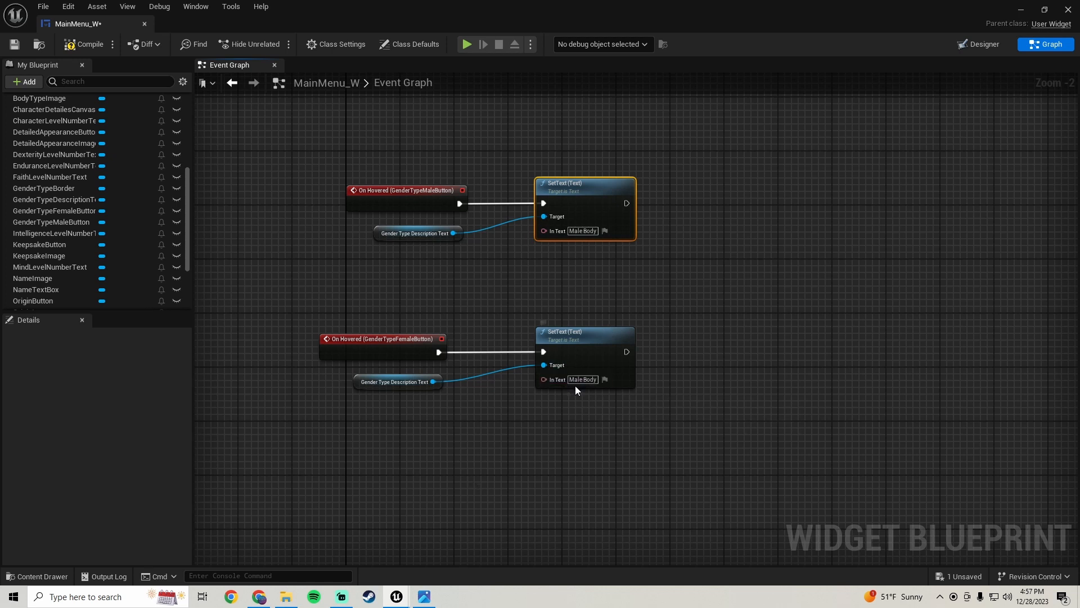
left_click_drag(582, 380, 415, 373)
key("BackSpace")
type("Female")
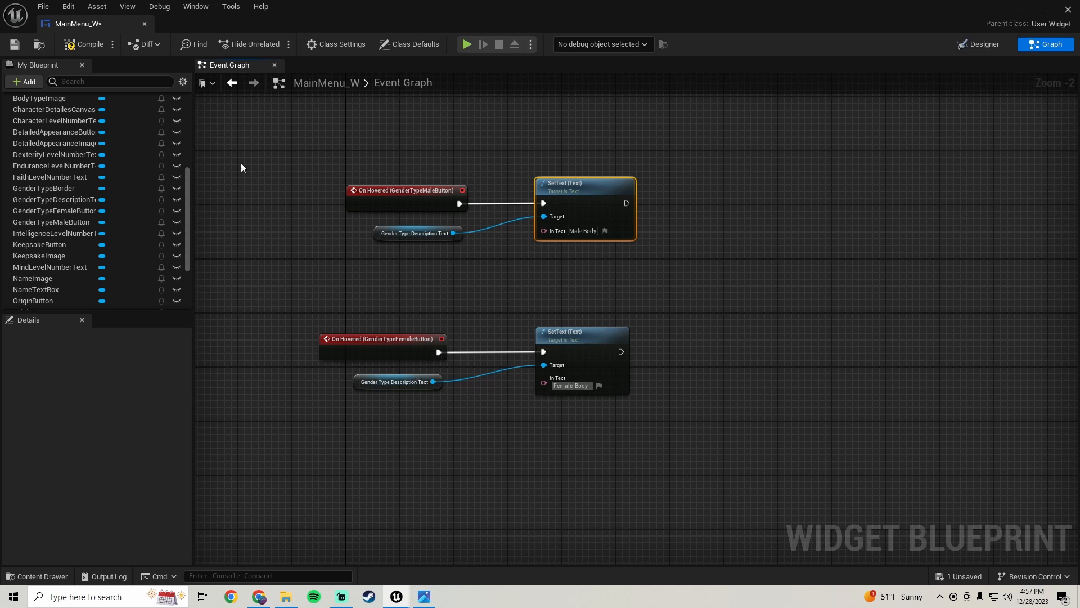
left_click(16, 45)
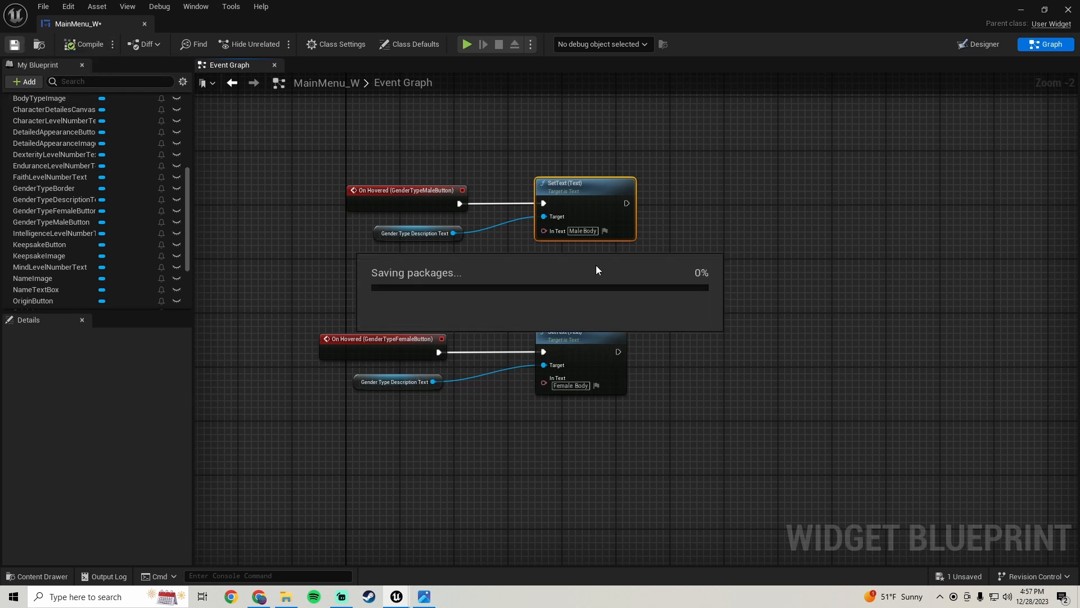
mouse_move(681, 240)
right_mouse_down()
mouse_move(594, 245)
mouse_move(679, 241)
right_mouse_up()
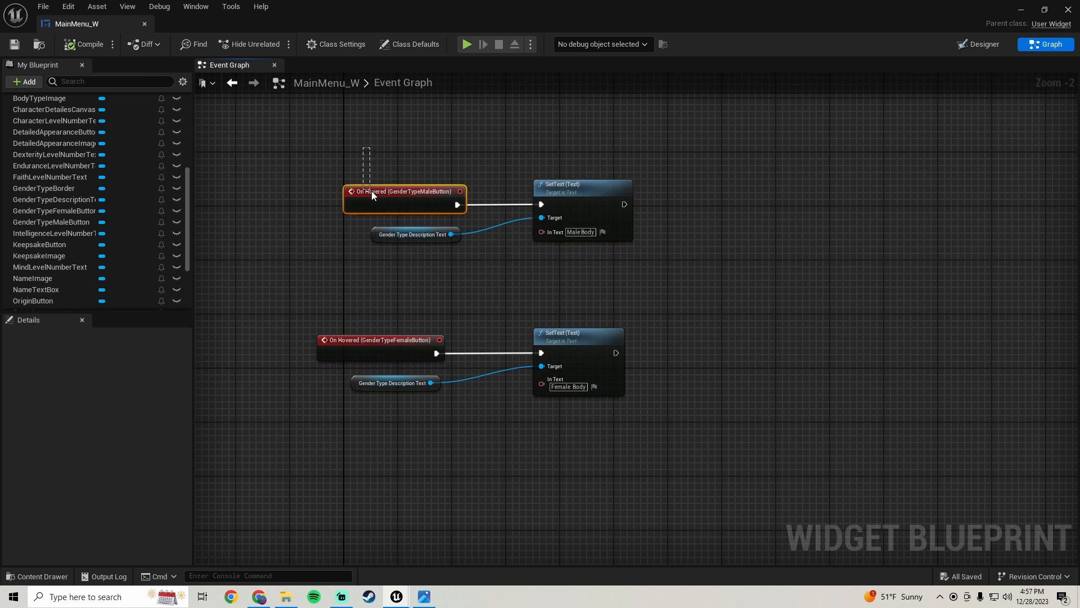
Add a Play Sound 2D node after the male button's SetText node and align it with the row
left_click_drag(371, 191, 350, 191)
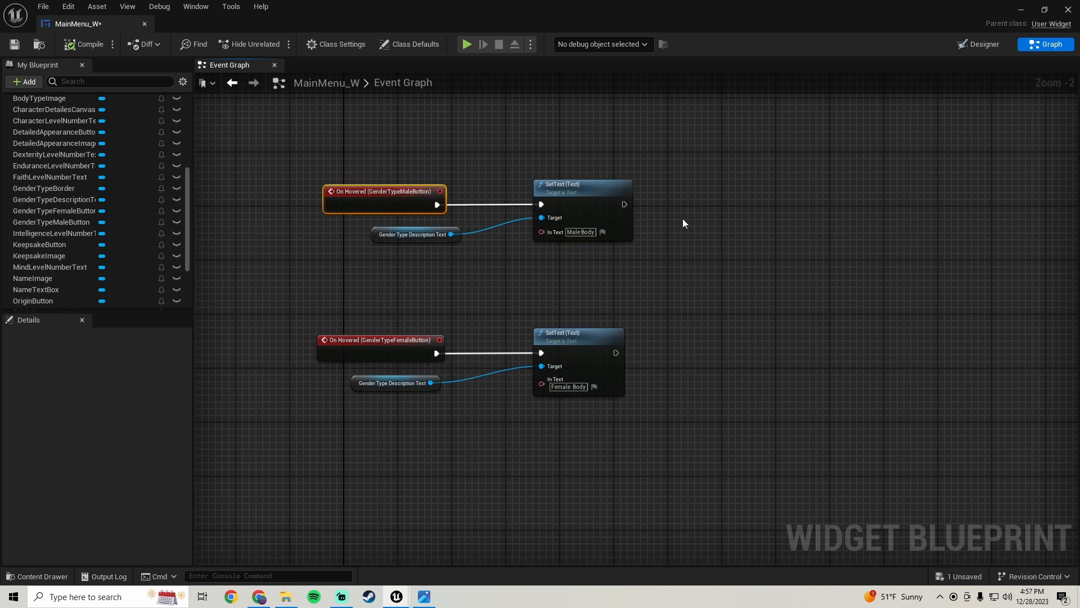
left_click_drag(623, 204, 684, 201)
type("pla")
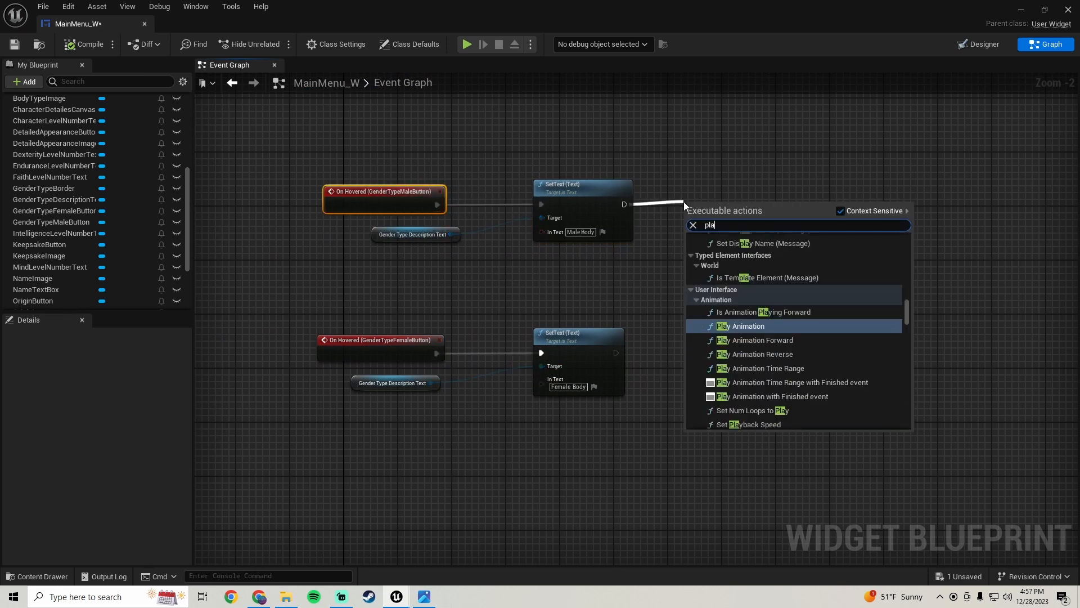
type("y sound")
left_click(728, 303)
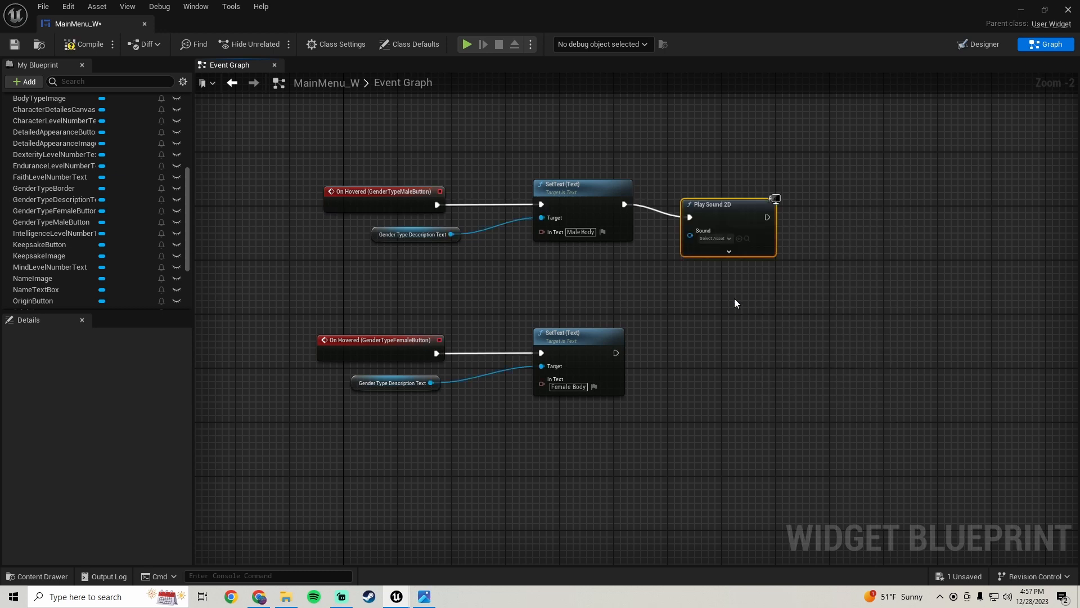
left_click_drag(724, 205, 728, 197)
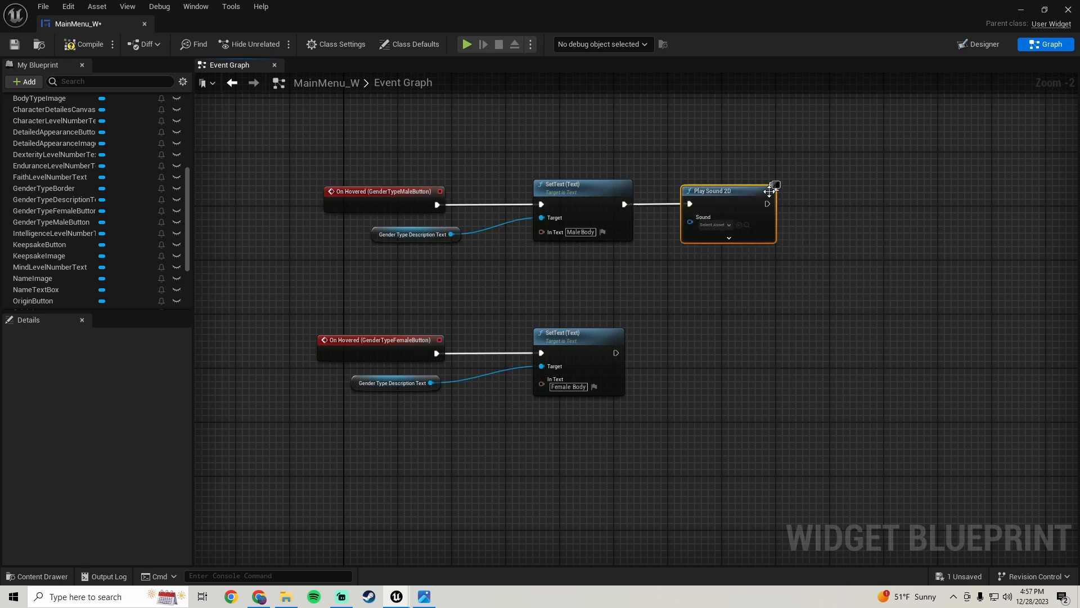
Set the Play Sound 2D node's Sound to menu-selection-102220
left_click_drag(786, 145, 334, 197)
left_click(716, 225)
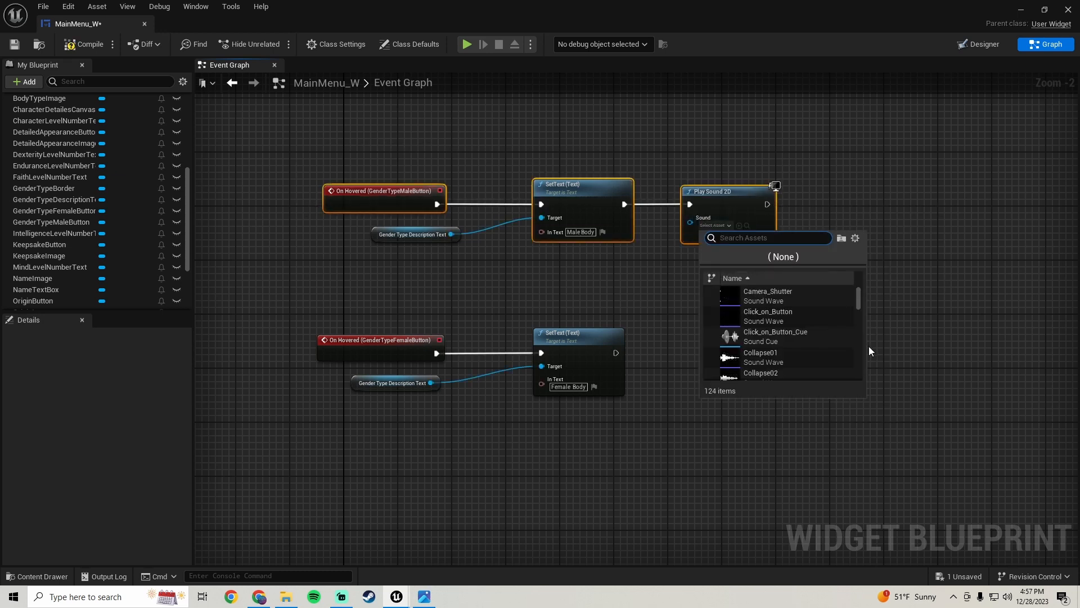
type("menu")
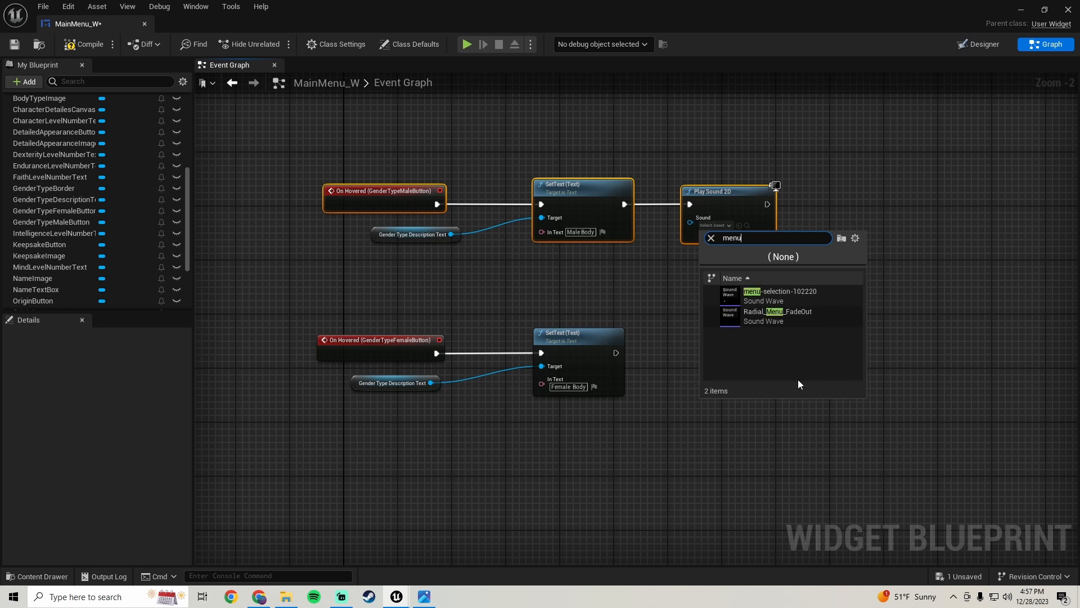
left_click(780, 293)
Copy the Play Sound 2D node, paste it near the female hover logic, and wire it after the female SetText node
right_click_drag(779, 336, 733, 313)
left_click(675, 181)
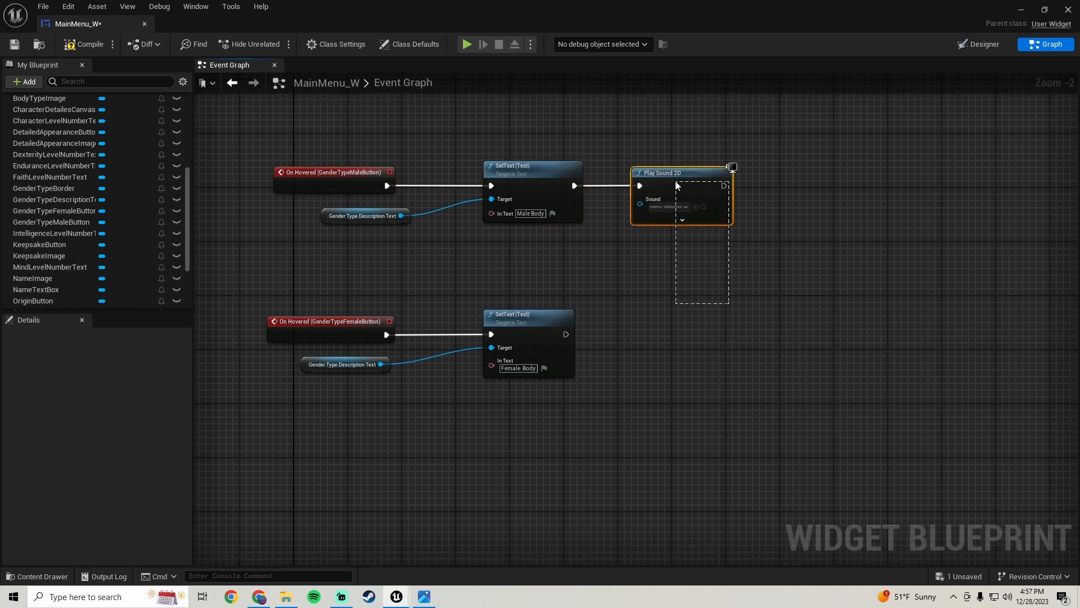
key("ctrl+v")
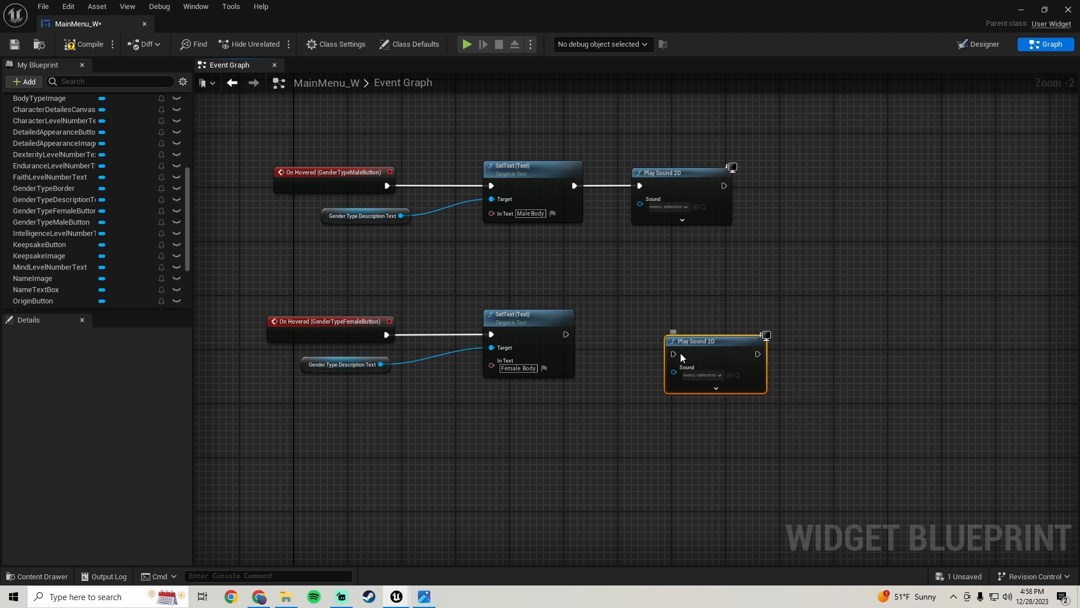
left_click_drag(673, 354, 565, 334)
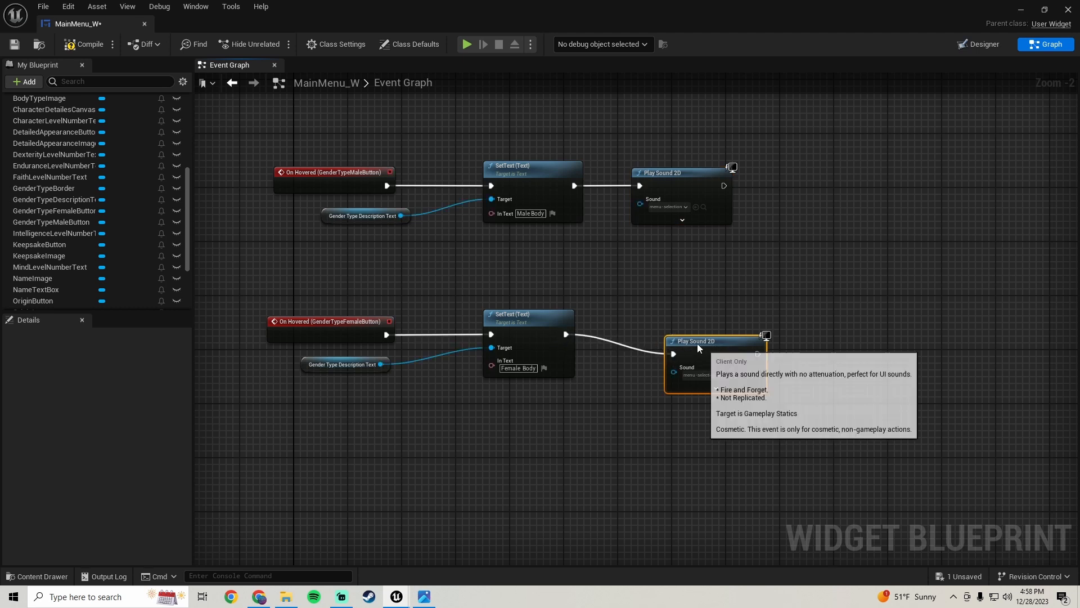
Align the female button's hover nodes and save the blueprint
left_click_drag(697, 343, 266, 333)
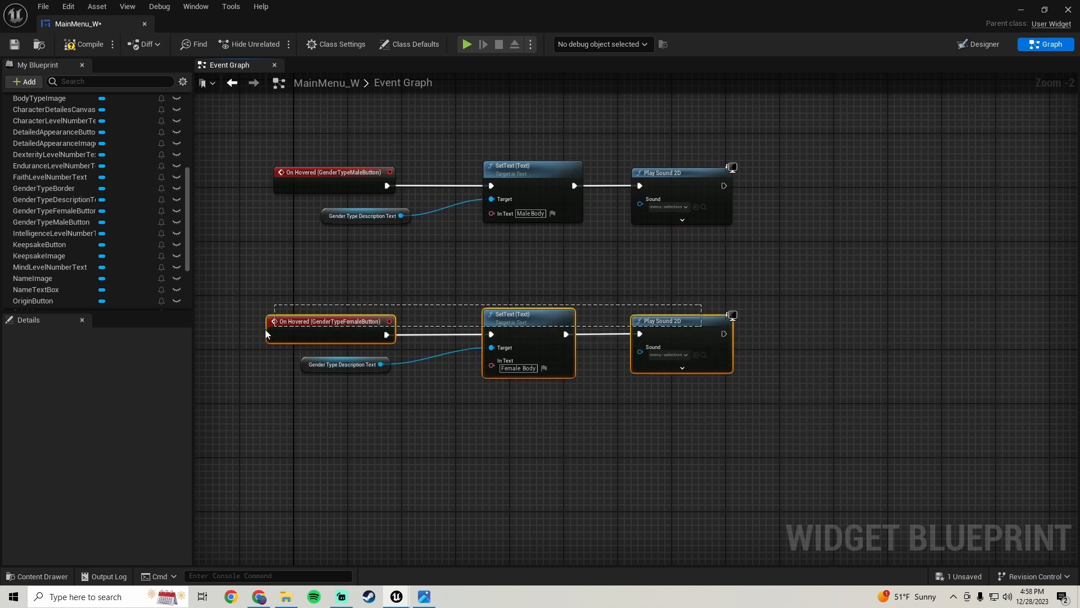
key("q")
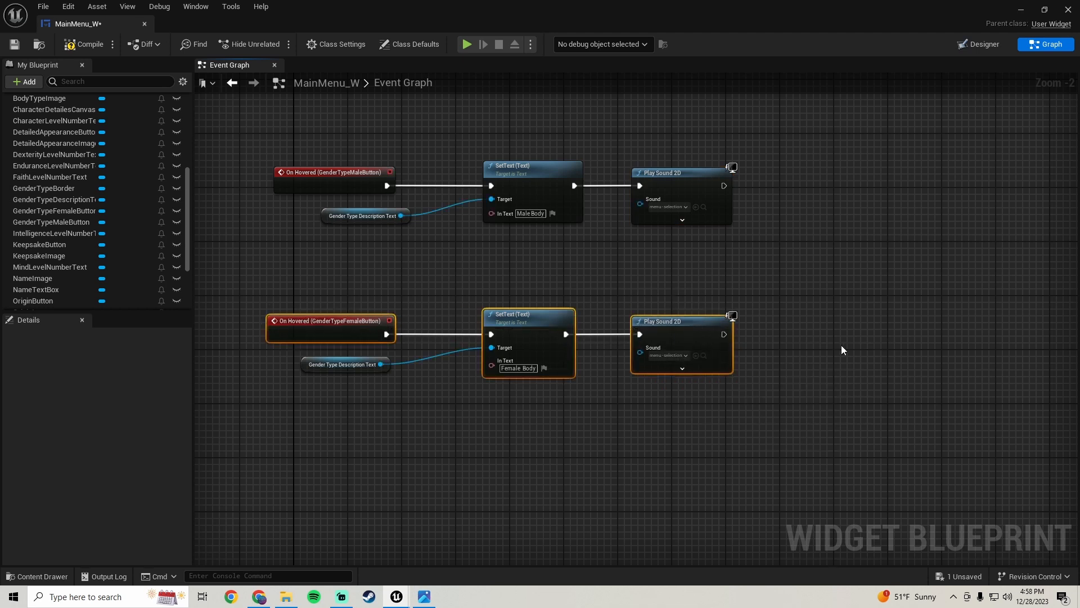
left_click(10, 47)
Play-test the main menu, open New Game and Body Type, and check the description text while hovering, then stop
scroll(670, 285, "down", 1)
right_click_drag(671, 286, 613, 343)
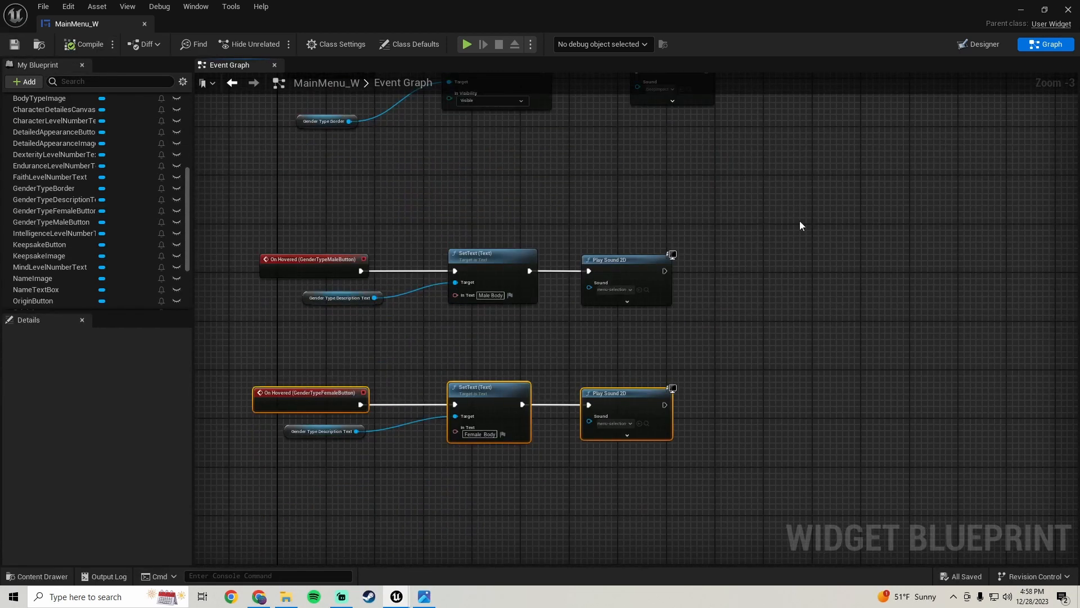
left_click(1020, 11)
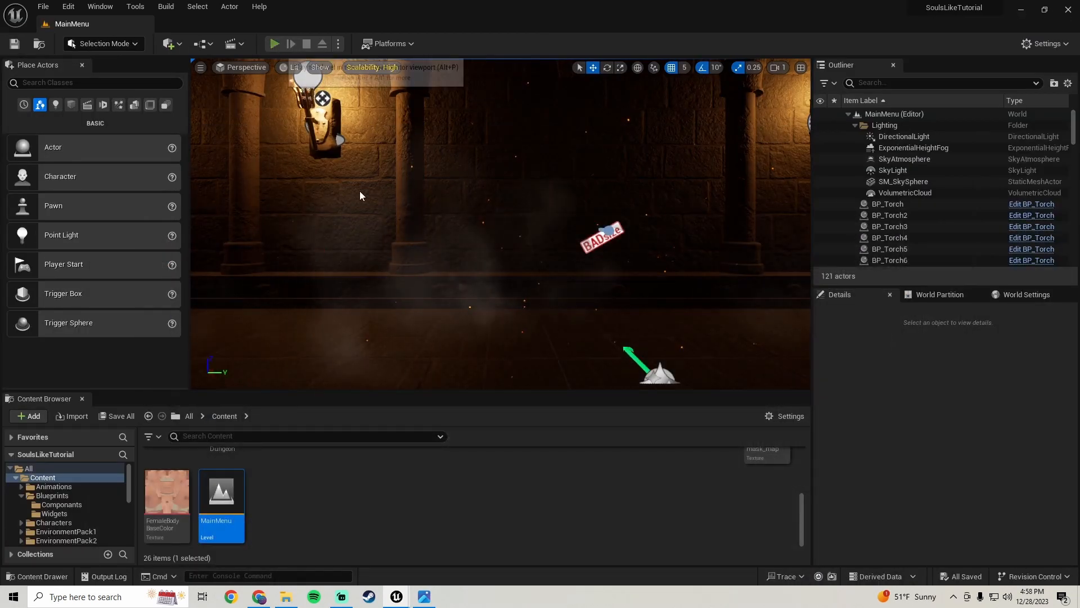
left_click(448, 197)
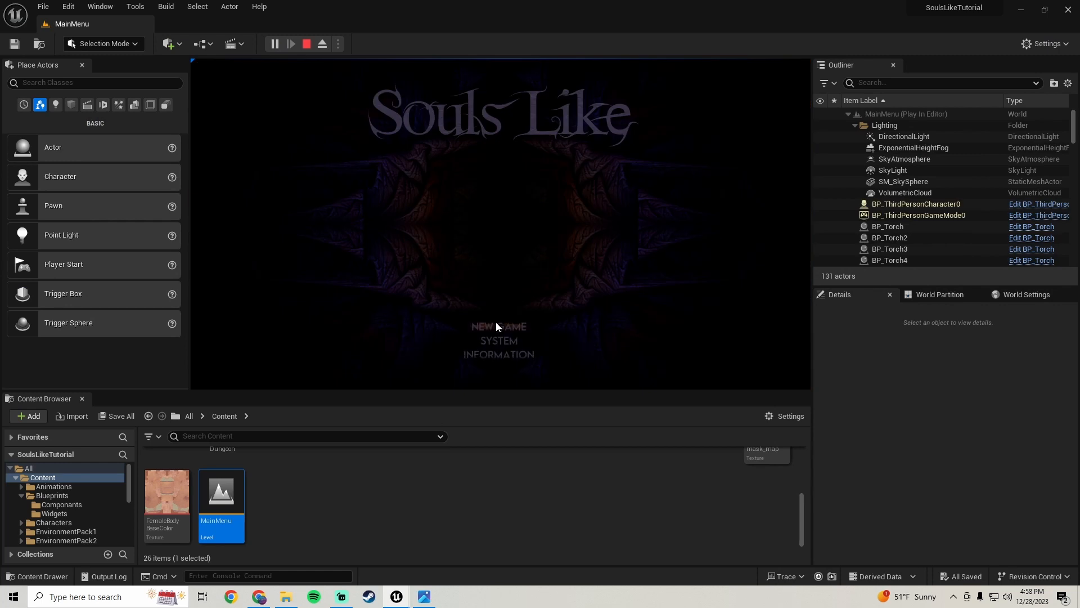
left_click(495, 324)
left_click(316, 186)
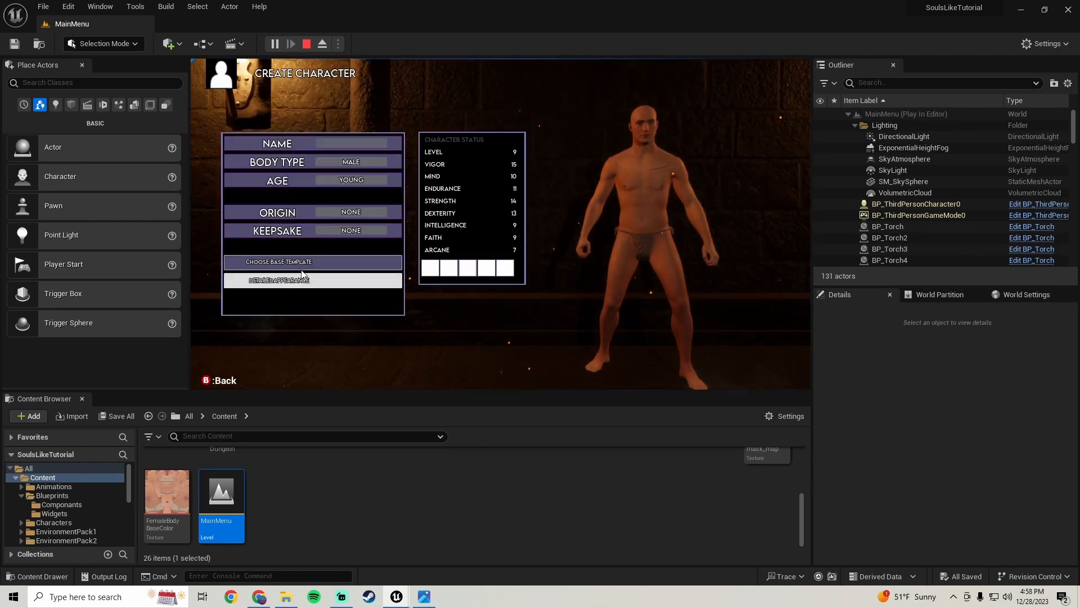
left_click(337, 161)
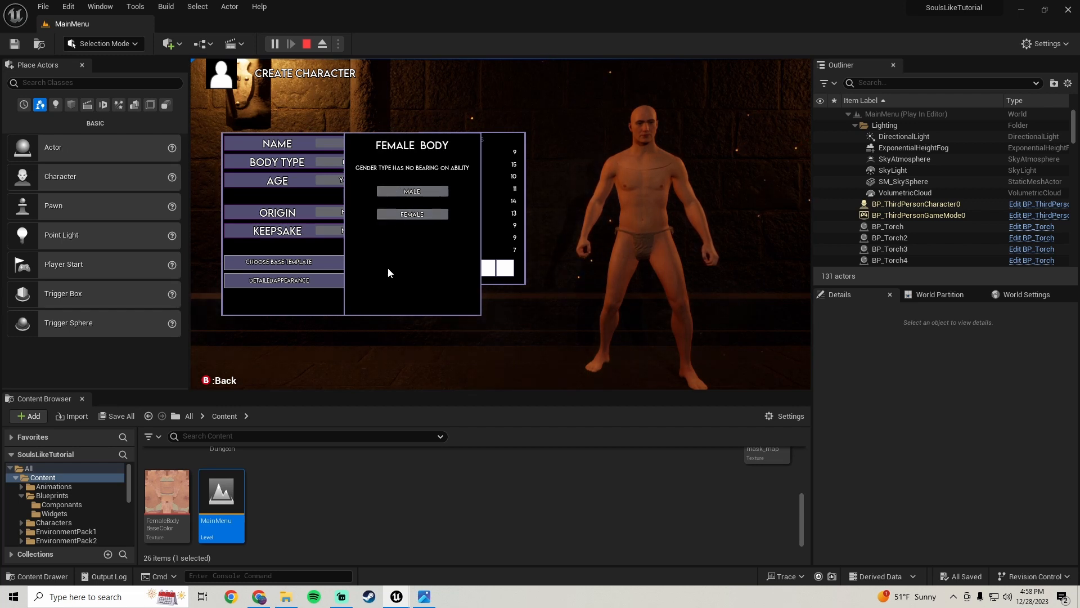
key("Escape")
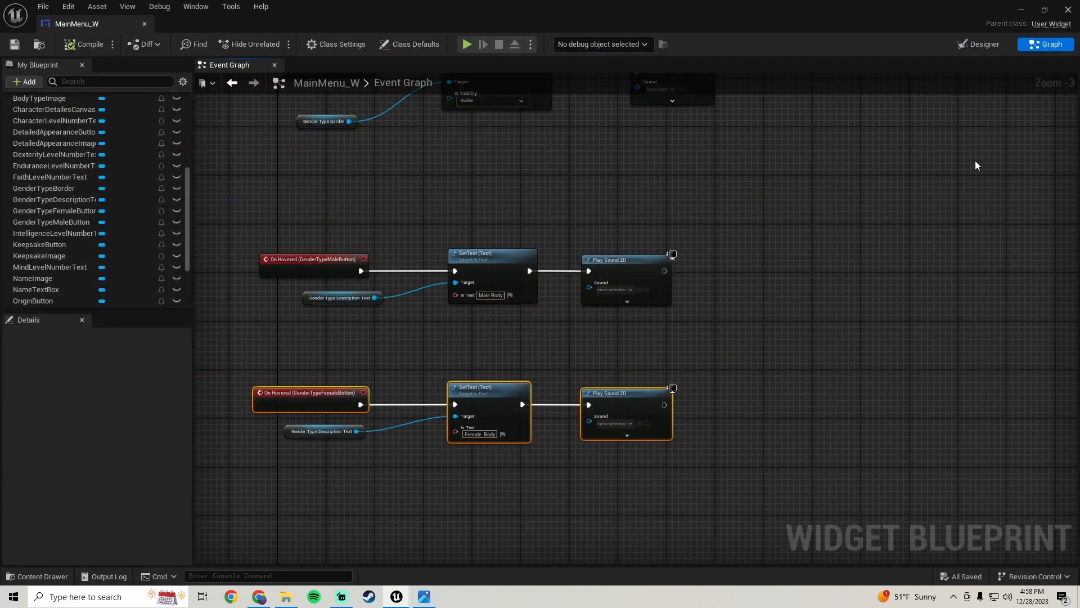
Set GenderTypeDescriptionText's default text to 'Male' in the Designer and compile
left_click(980, 44)
scroll(498, 300, "up", 2)
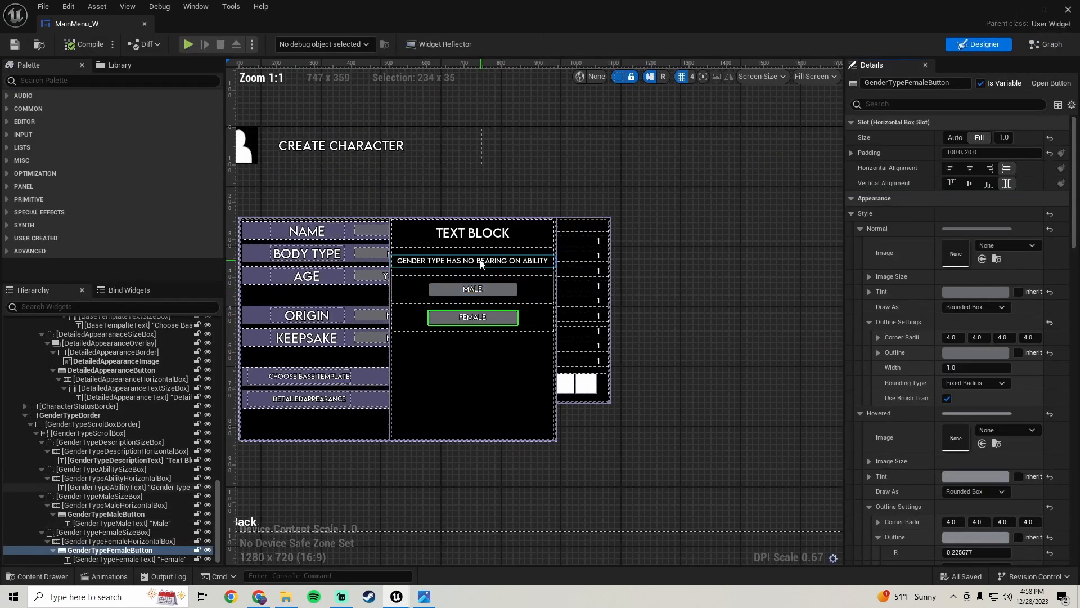
left_click(472, 232)
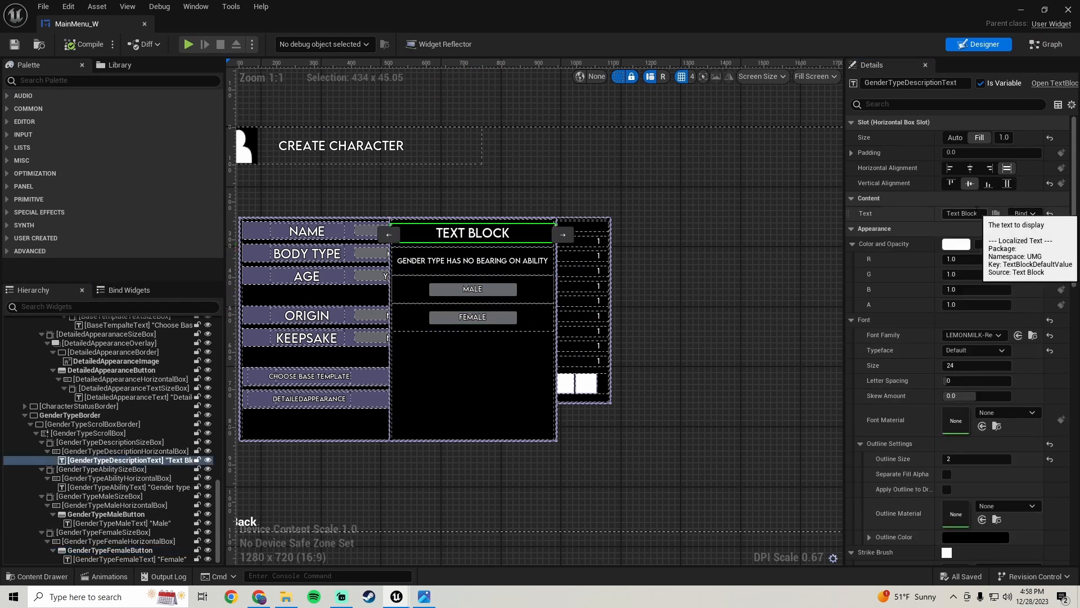
left_click(965, 214)
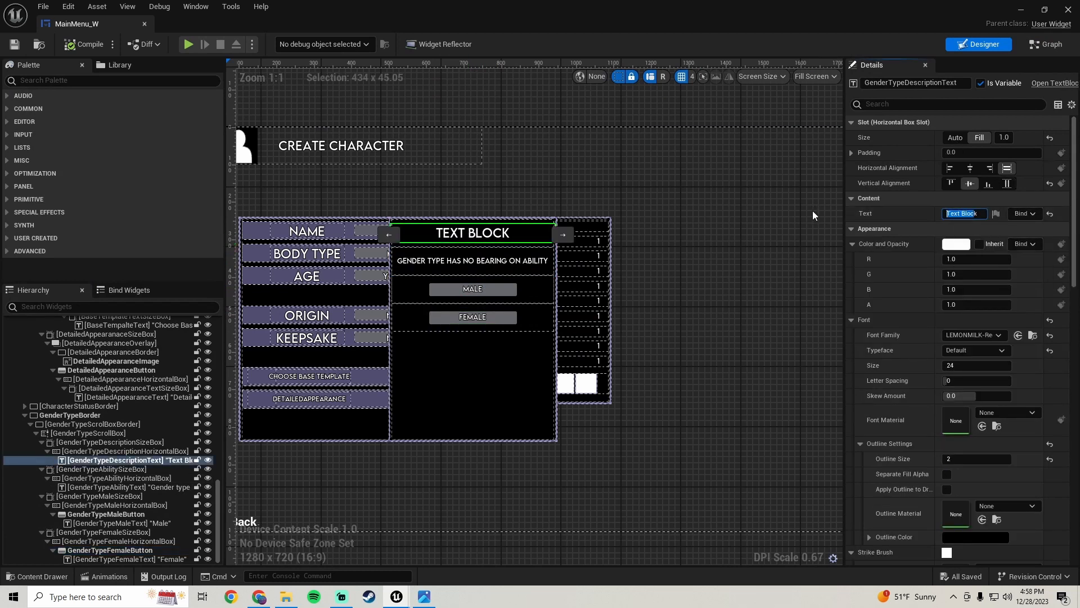
key("BackSpace")
type("Male")
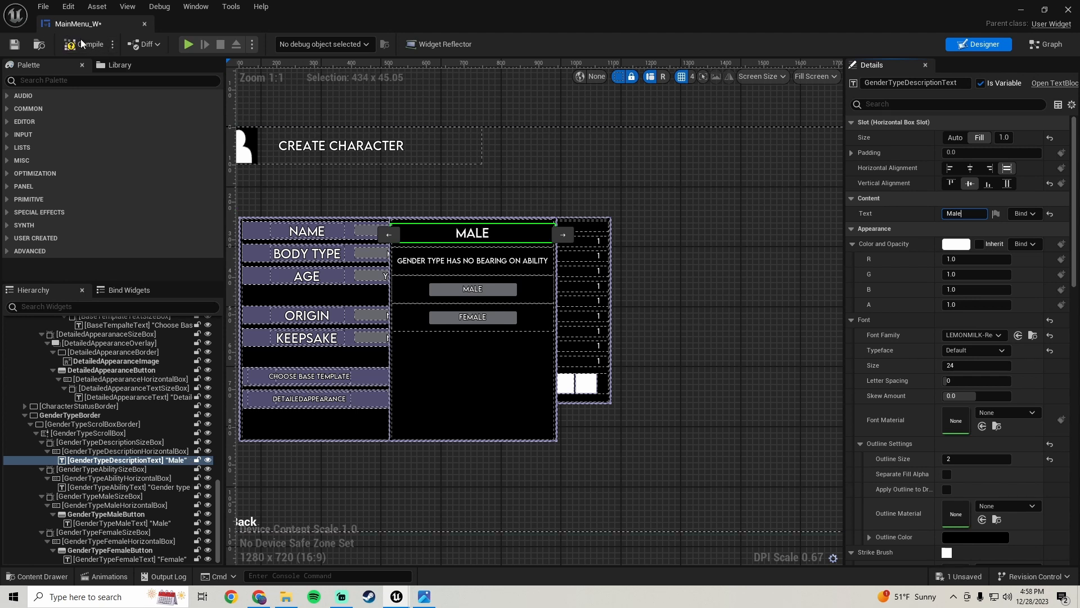
left_click(22, 47)
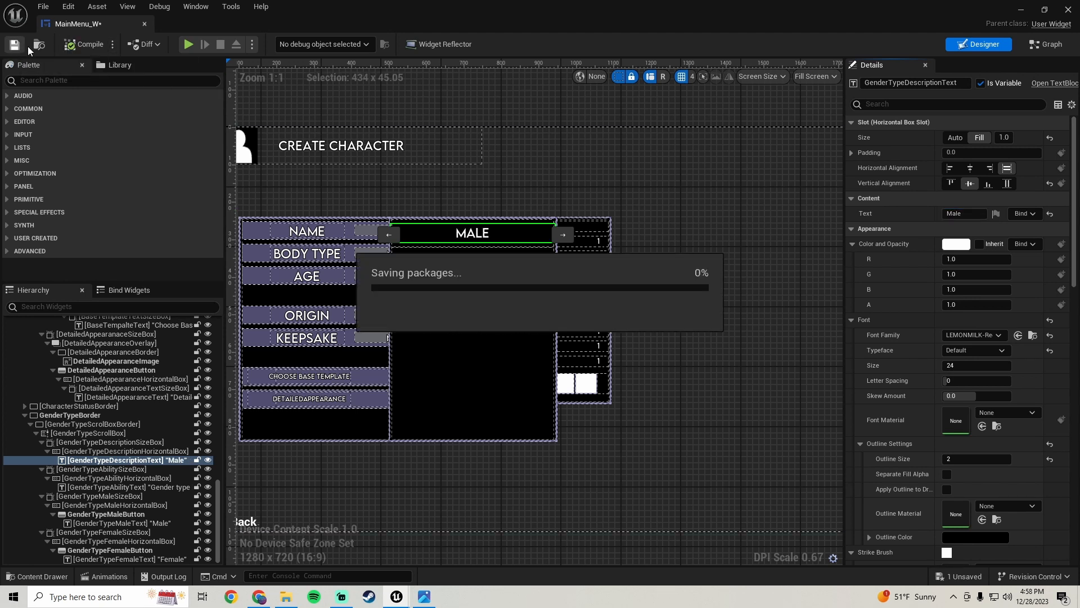
Play-test the character creation screen, hovering the Male and Female buttons under Body Type, then stop
left_click(1022, 12)
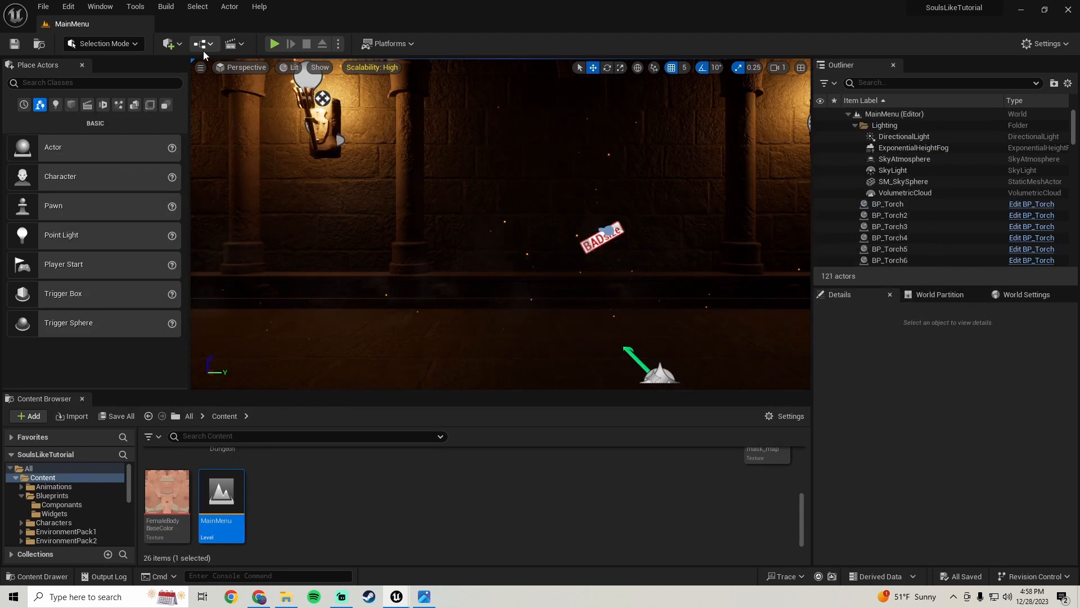
left_click(272, 44)
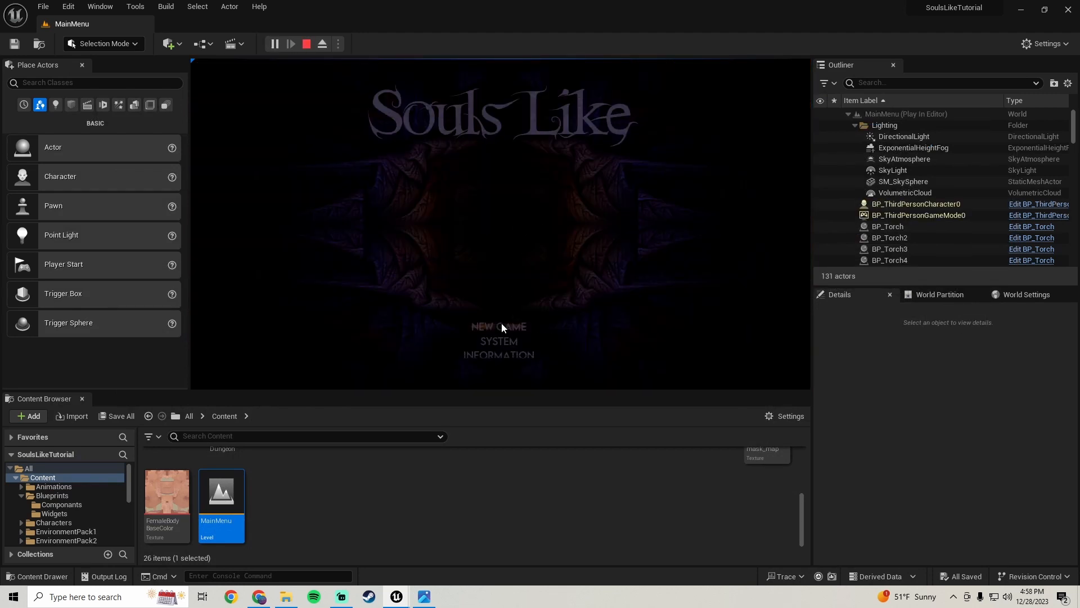
left_click(501, 326)
left_click(312, 200)
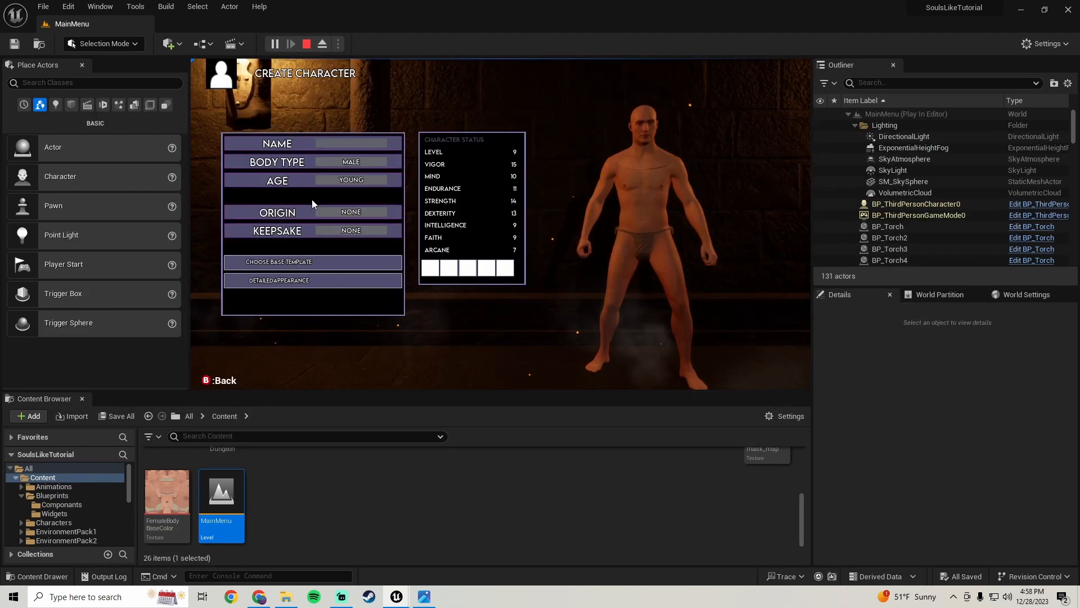
left_click(333, 161)
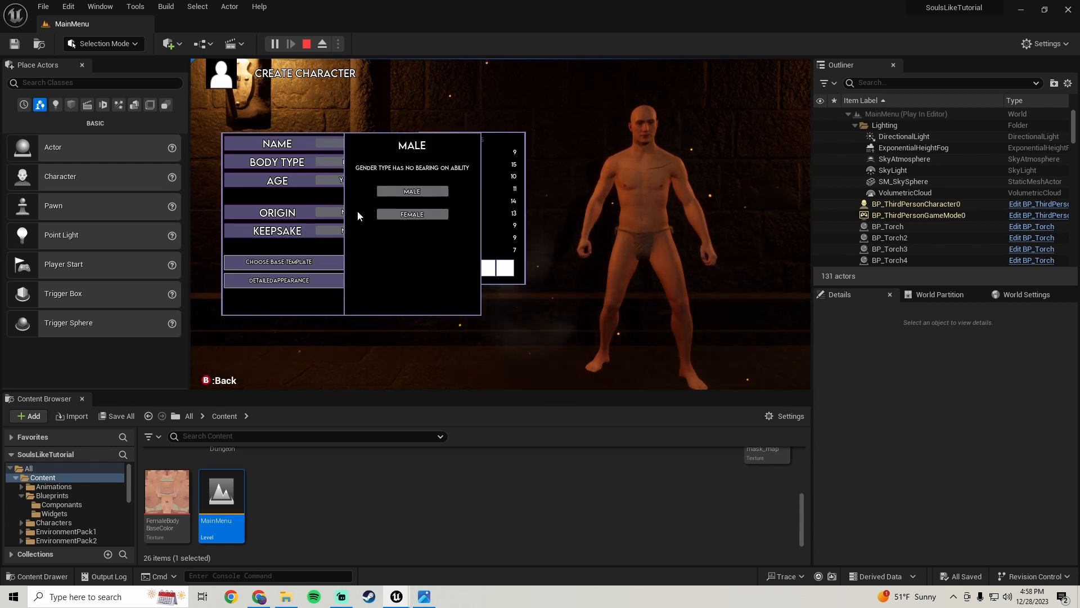
left_click(384, 214)
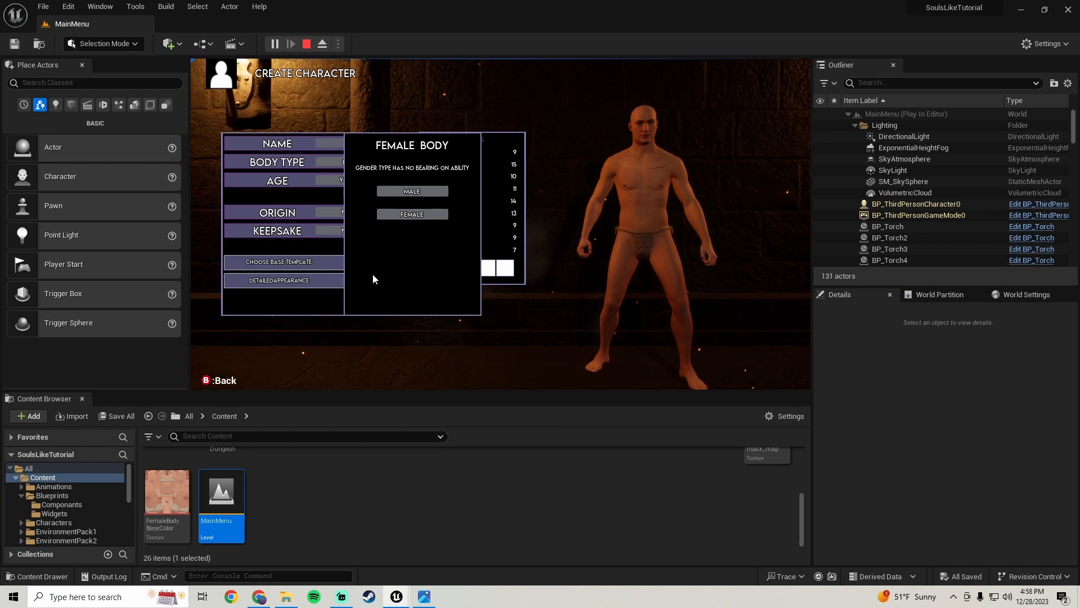
left_click(388, 191)
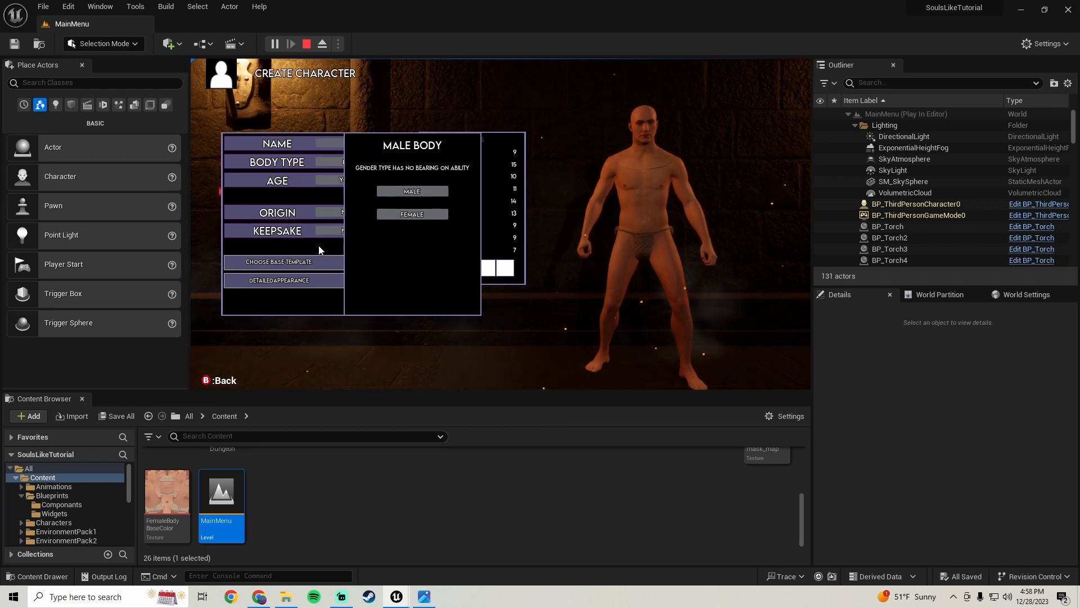
key("Escape")
Change the description text's default to 'Male Body' and compile the widget
mouse_move(397, 597)
left_click(466, 519)
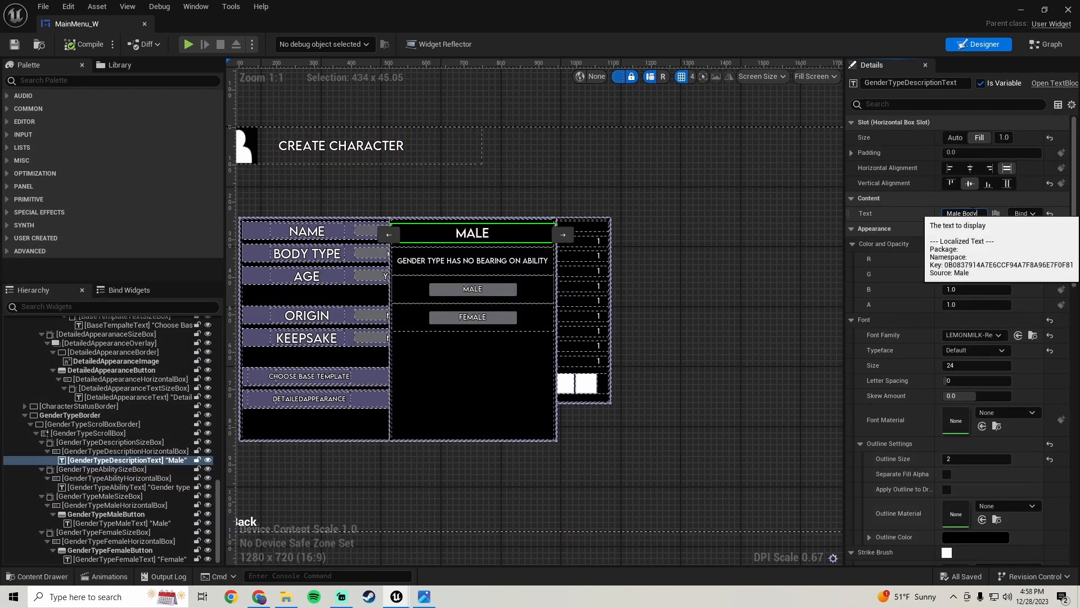
key("Return")
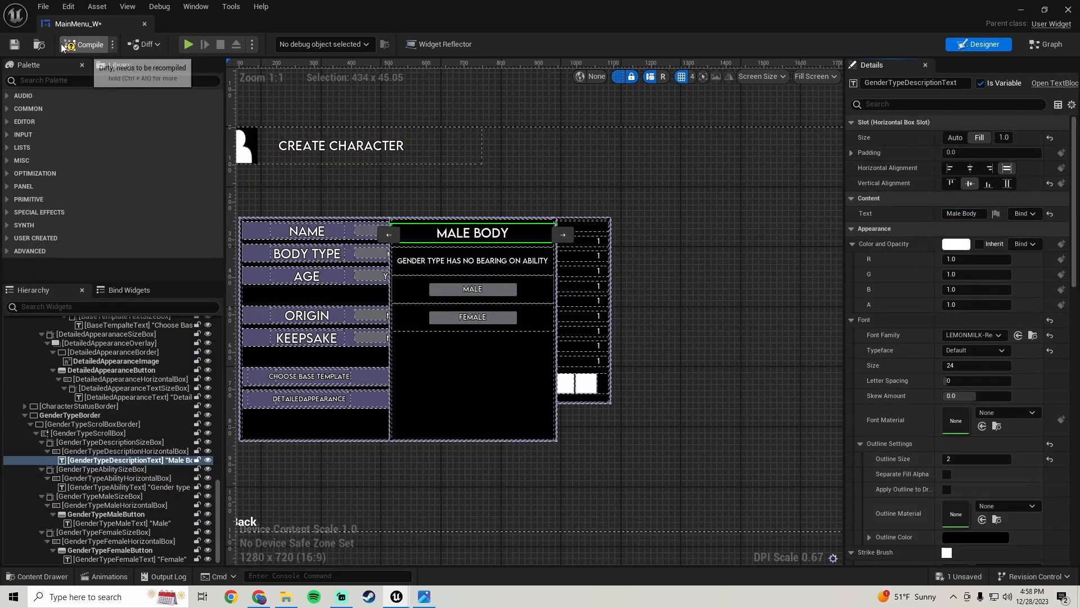
left_click(14, 44)
Play-test again through New Game, pick the Vagabond base, open Body Type, and hover the Female and Male buttons
left_click(1022, 11)
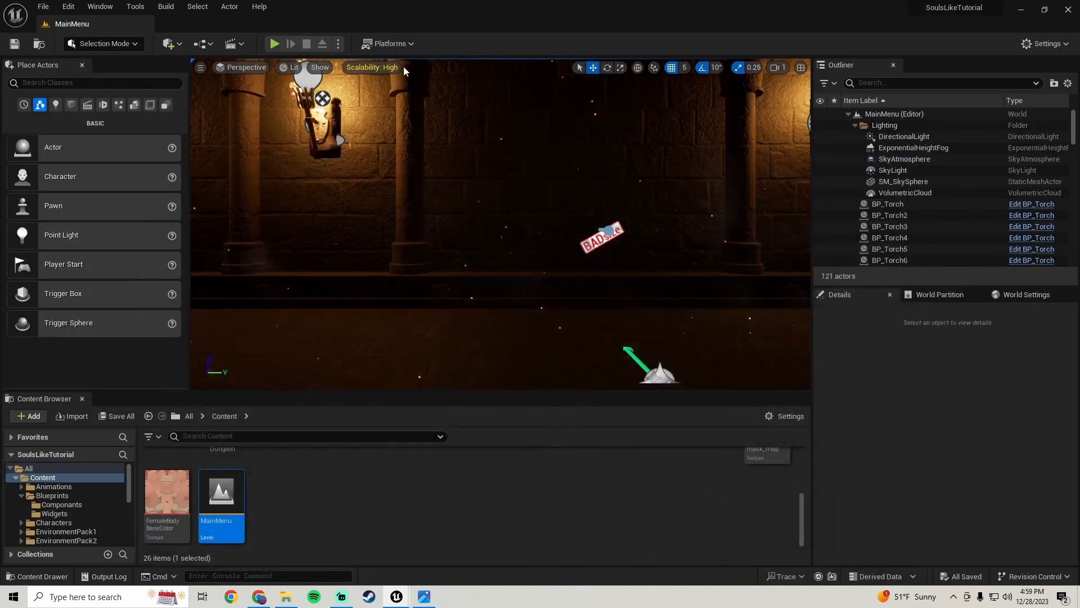
left_click(272, 46)
left_click(513, 220)
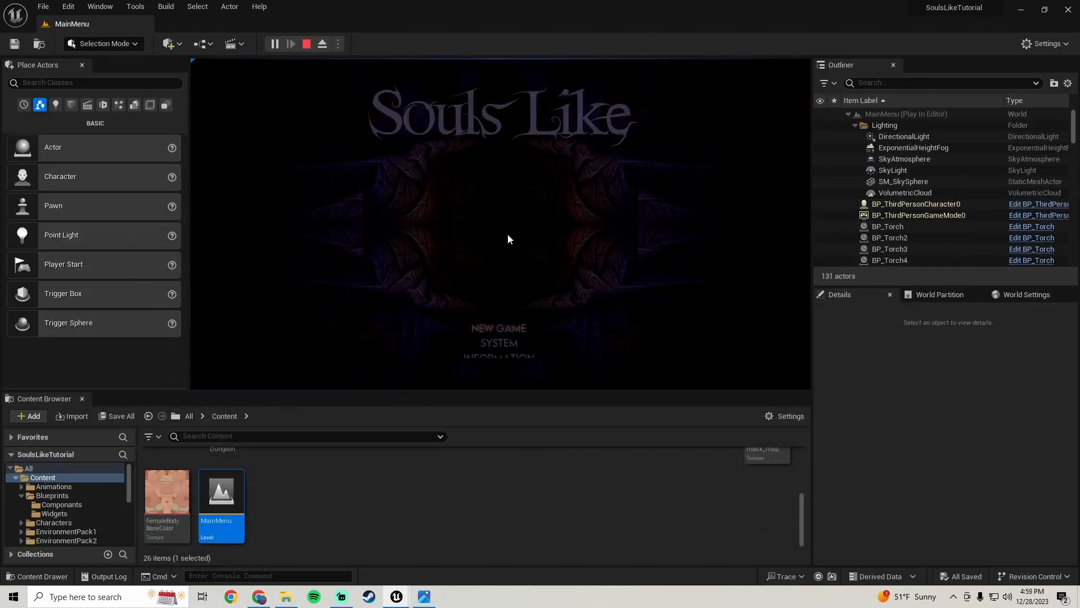
left_click(494, 325)
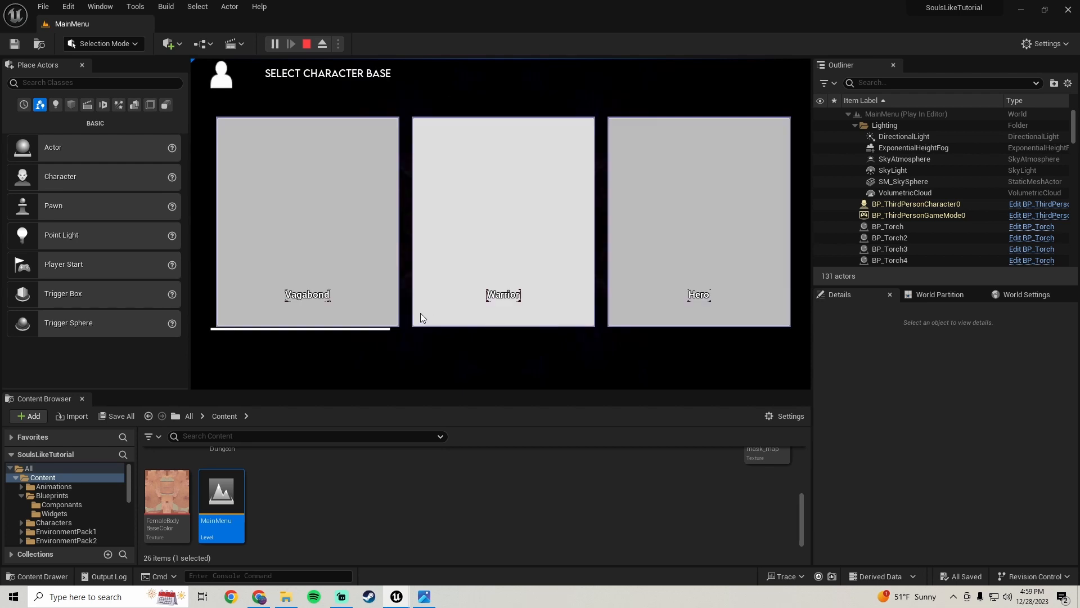
left_click(360, 265)
left_click(345, 161)
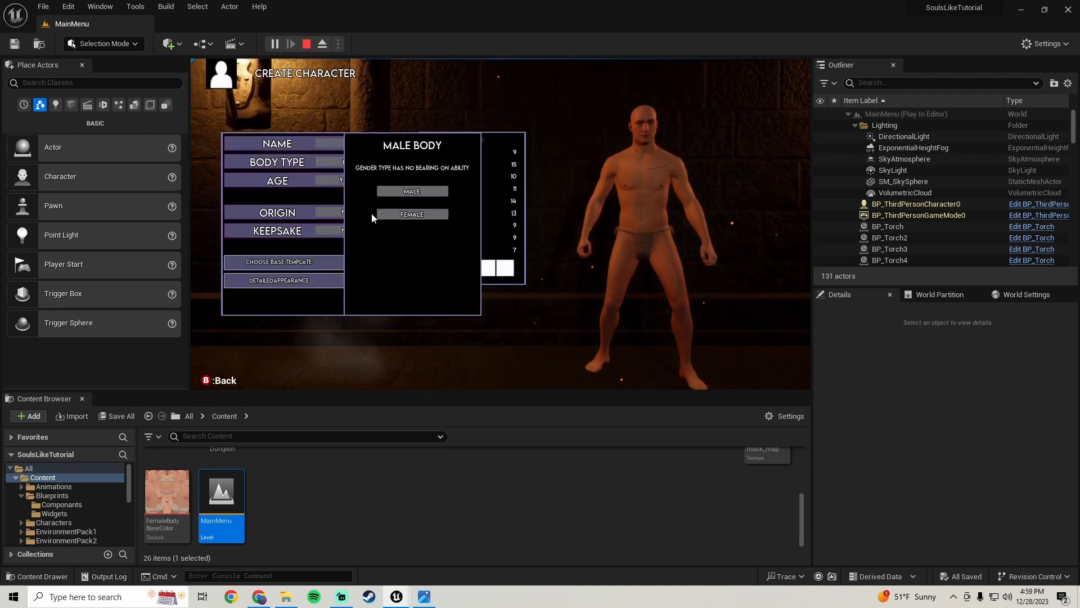
left_click(387, 214)
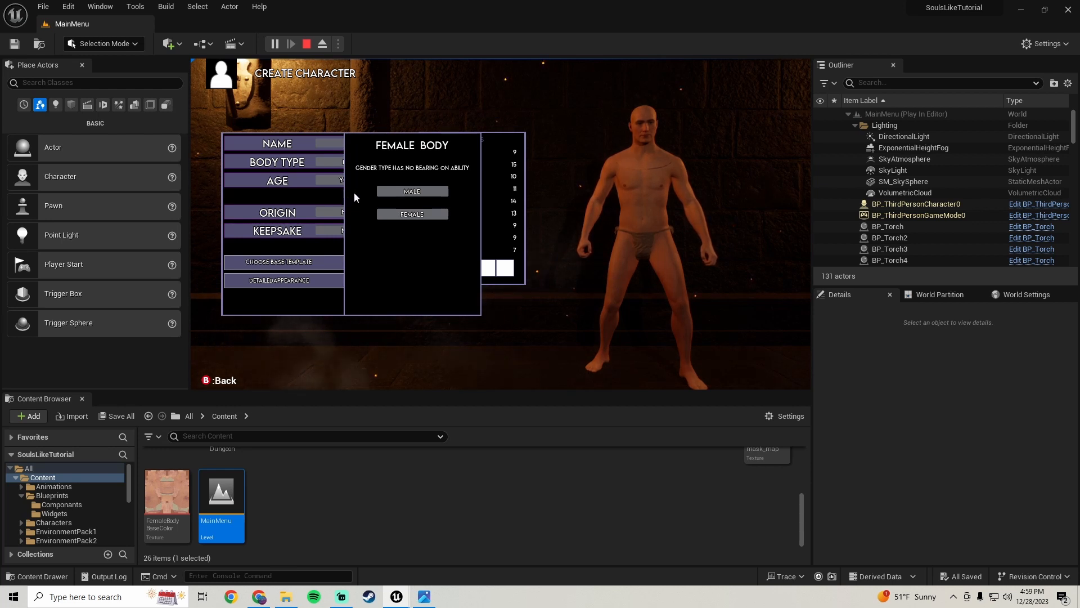
left_click(410, 193)
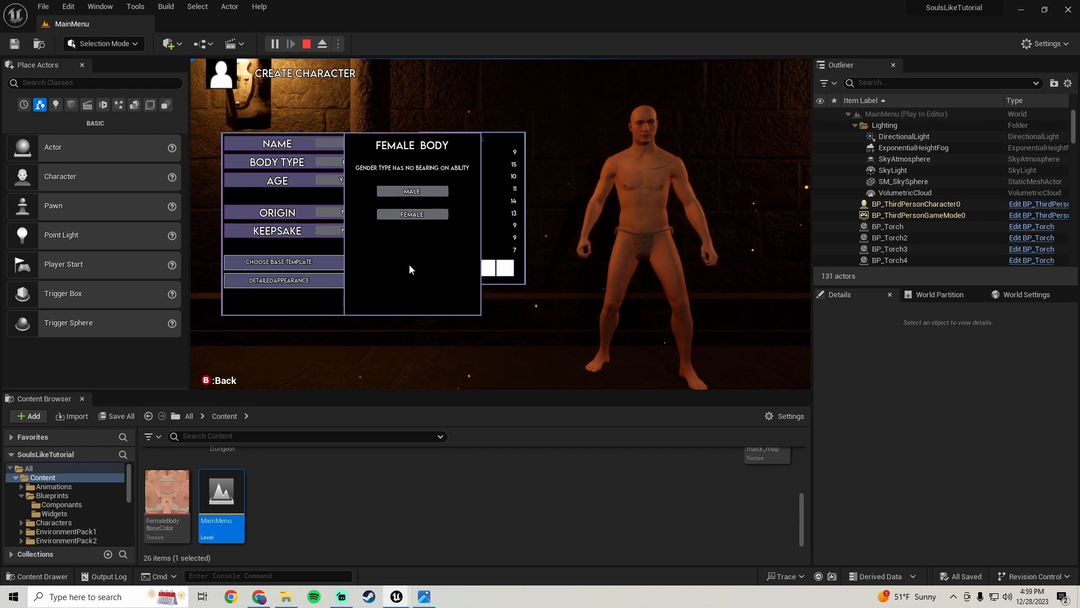
Stop the play-test, switch the widget to its event graph, and inspect the Body Type and gender hover node chains
key("Escape")
left_click(454, 538)
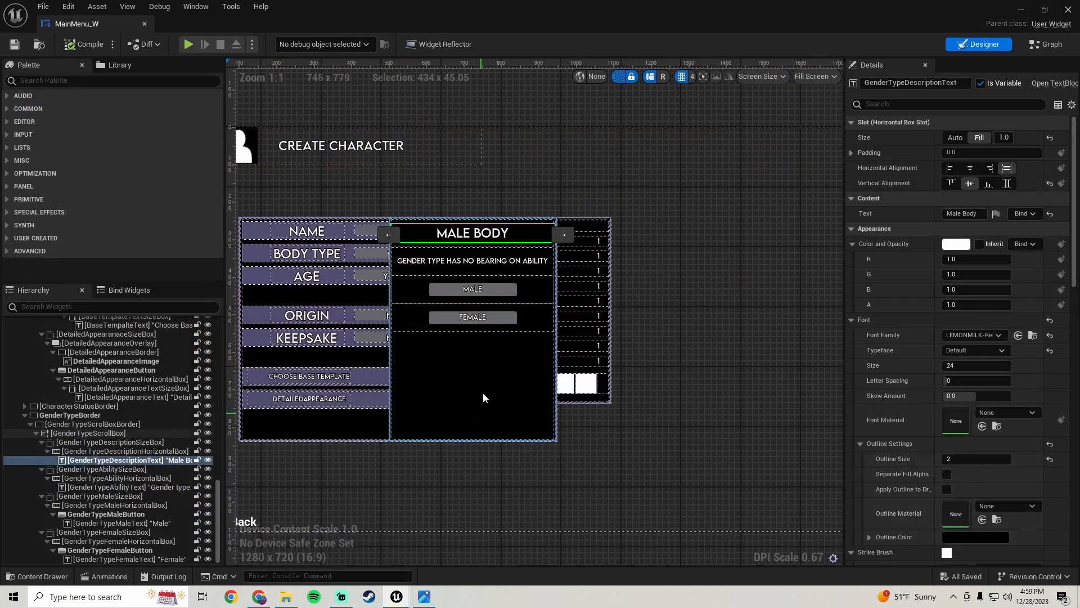
scroll(488, 363, "down", 1)
left_click(1049, 47)
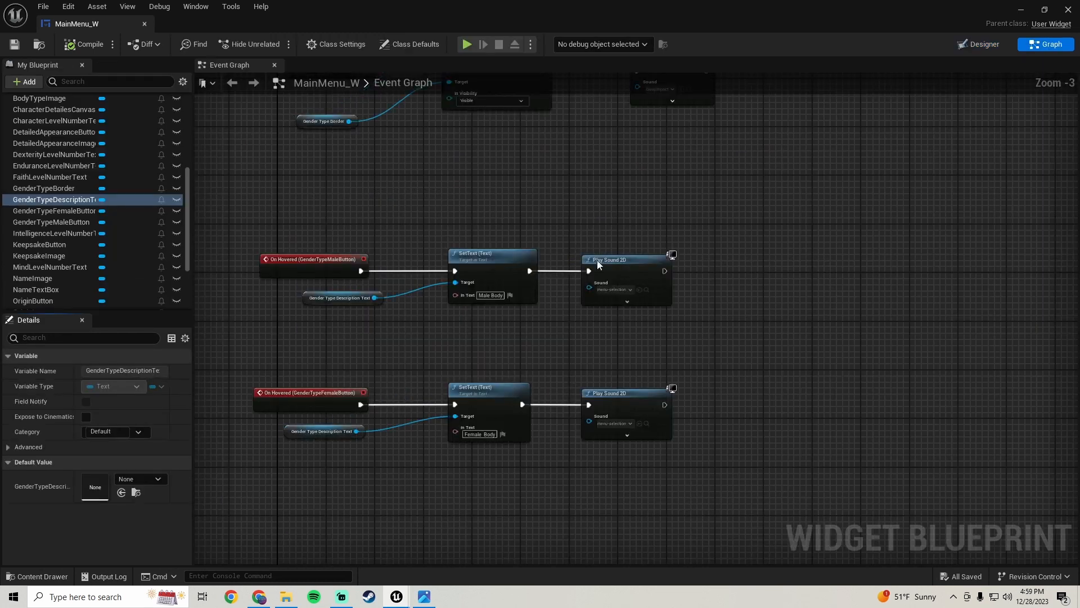
scroll(597, 260, "down", 5)
scroll(513, 258, "up", 4)
right_click_drag(483, 315, 471, 285)
right_click_drag(629, 245, 376, 252)
scroll(449, 245, "down", 2)
right_click_drag(450, 244, 604, 261)
scroll(496, 236, "up", 3)
scroll(485, 235, "down", 5)
scroll(531, 289, "up", 5)
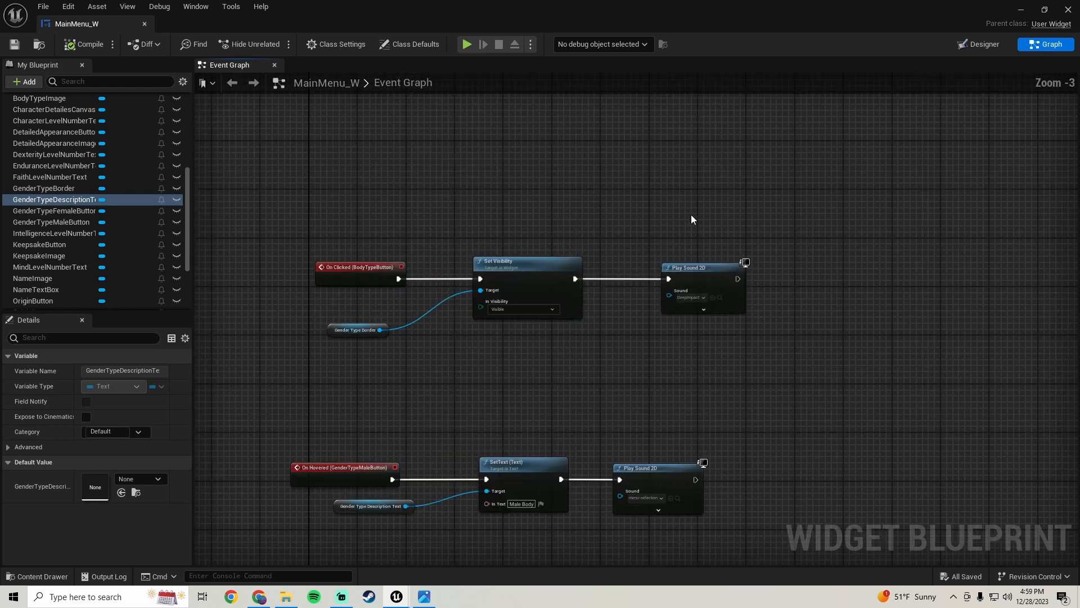
Select and reposition the Body Type button's click nodes, then save the widget blueprint
left_click_drag(722, 231, 370, 360)
left_click_drag(378, 273, 362, 271)
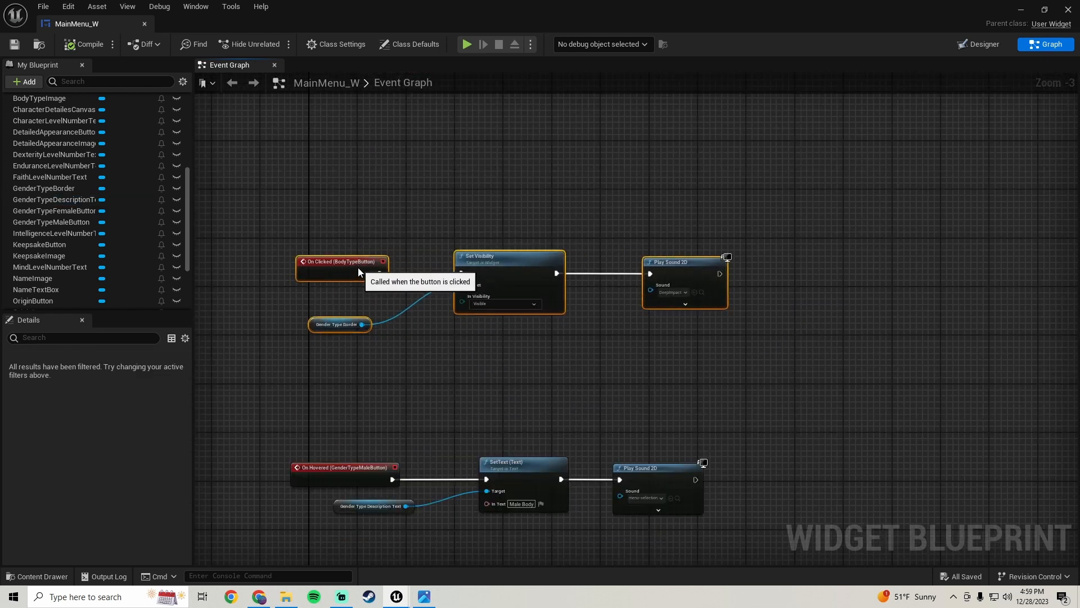
scroll(450, 360, "down", 2)
right_click_drag(466, 370, 475, 293)
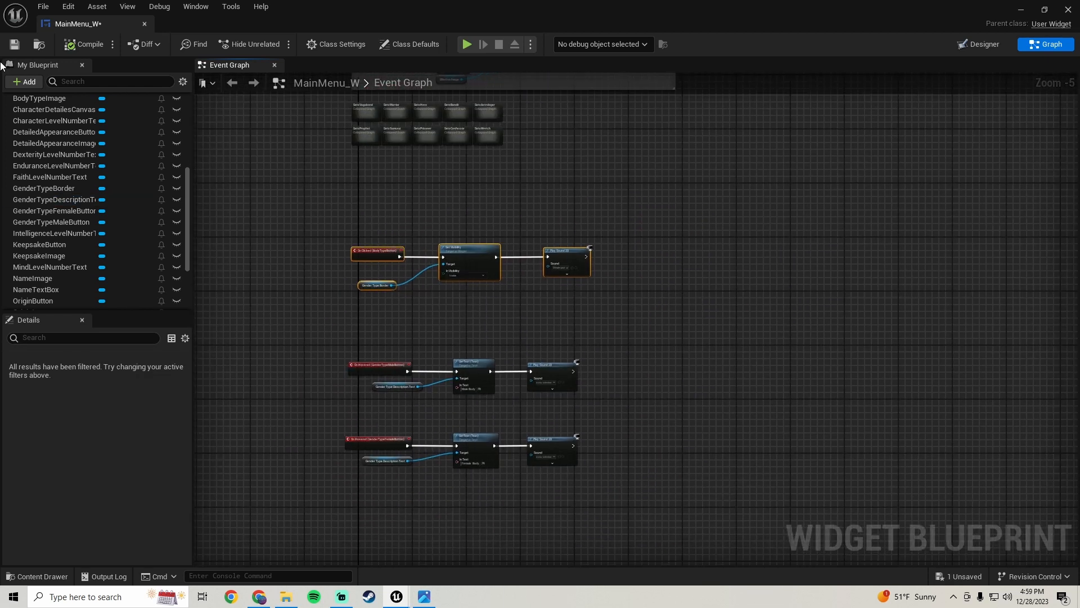
left_click(14, 44)
Rename the IsButtonSelected? boolean variable to MainMenuButtonSelected
mouse_move(431, 199)
right_mouse_down()
mouse_move(427, 400)
mouse_move(441, 205)
right_mouse_up()
scroll(356, 275, "up", 4)
left_click_drag(400, 189, 476, 252)
scroll(477, 251, "down", 2)
right_click_drag(816, 274, 645, 261)
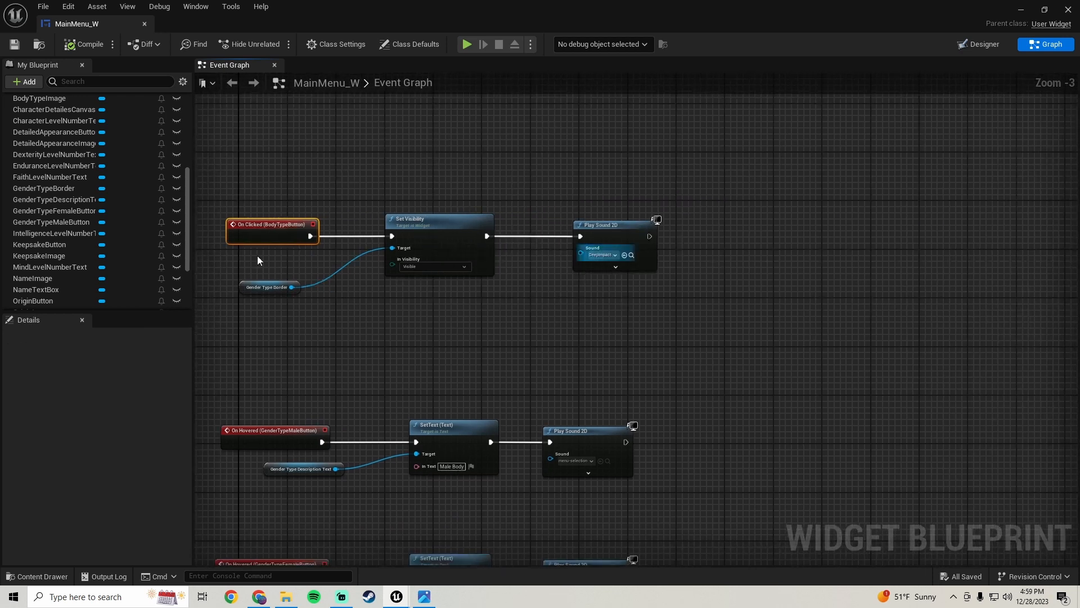
scroll(60, 199, "down", 4)
scroll(57, 200, "up", 6)
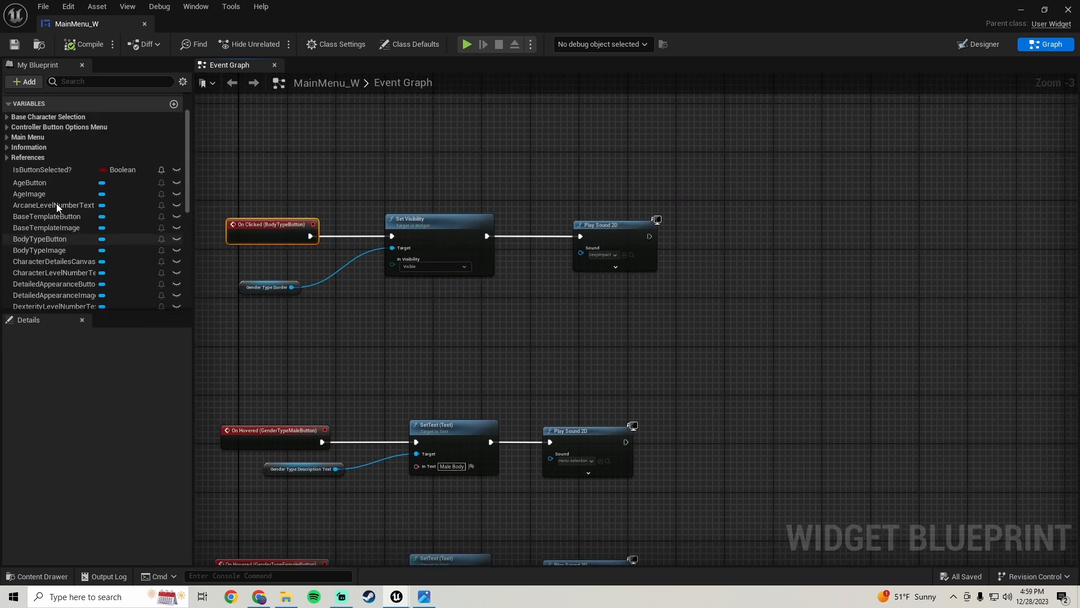
left_click(37, 188)
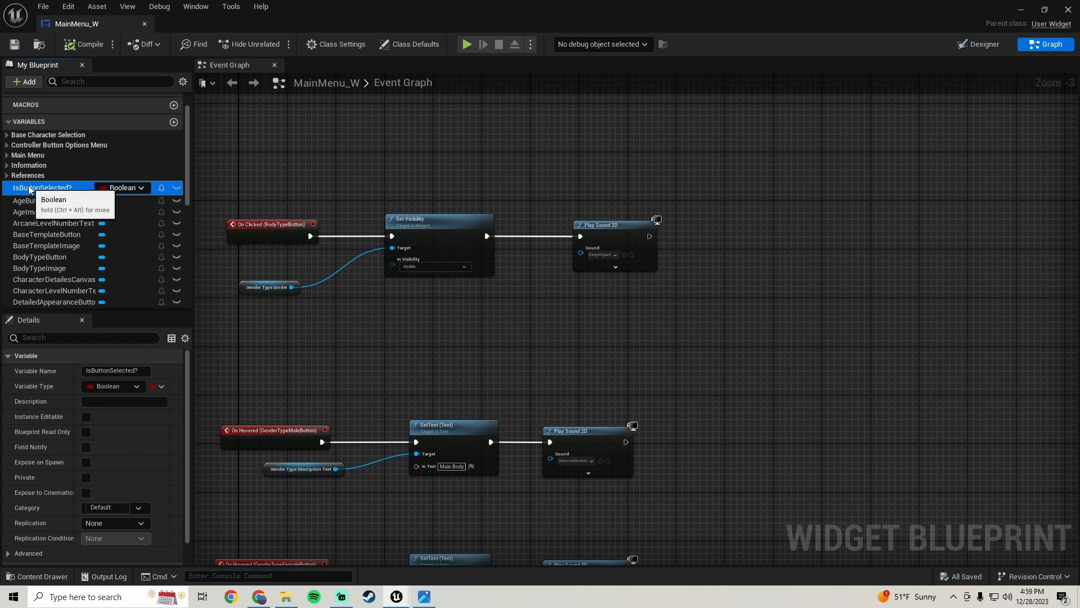
double_click(29, 188)
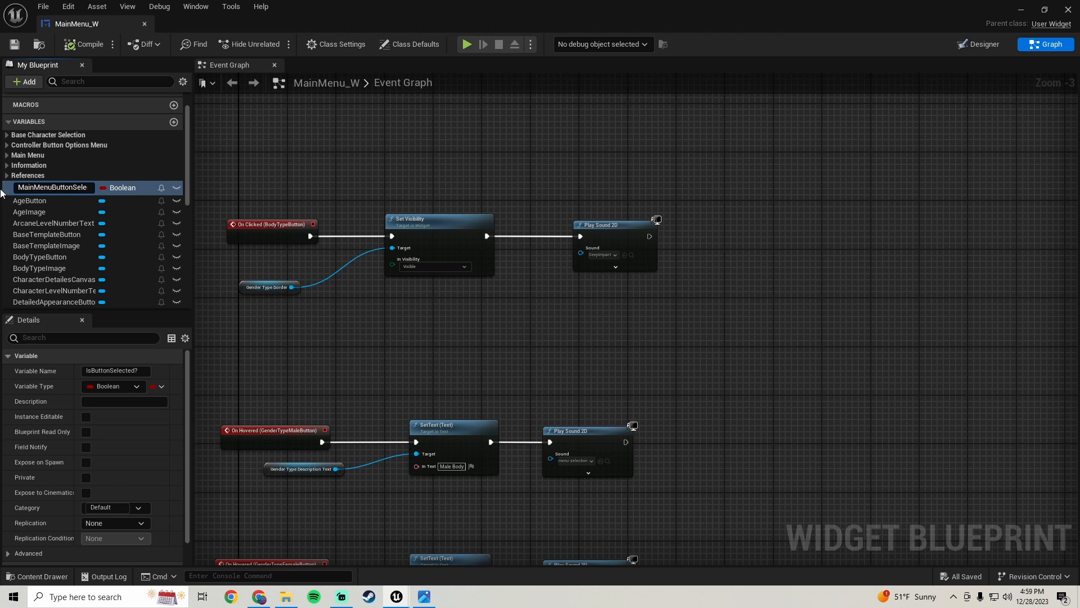
type("MainMenuButtonSelected")
key("Return")
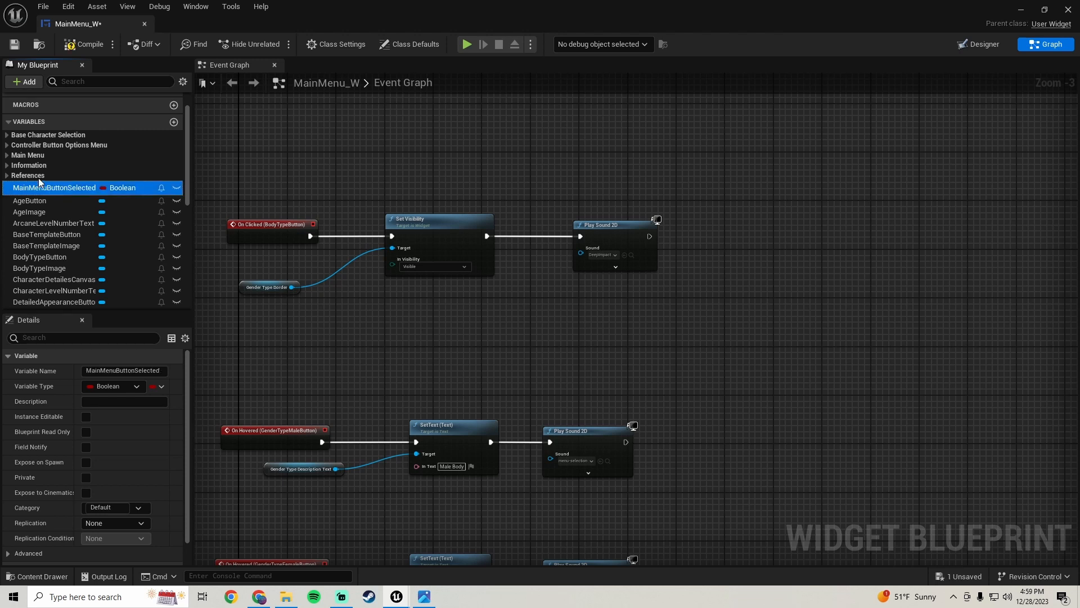
Duplicate the MainMenuButtonSelected variable and name the copy BodyTypeButtonSelected?
right_click(53, 189)
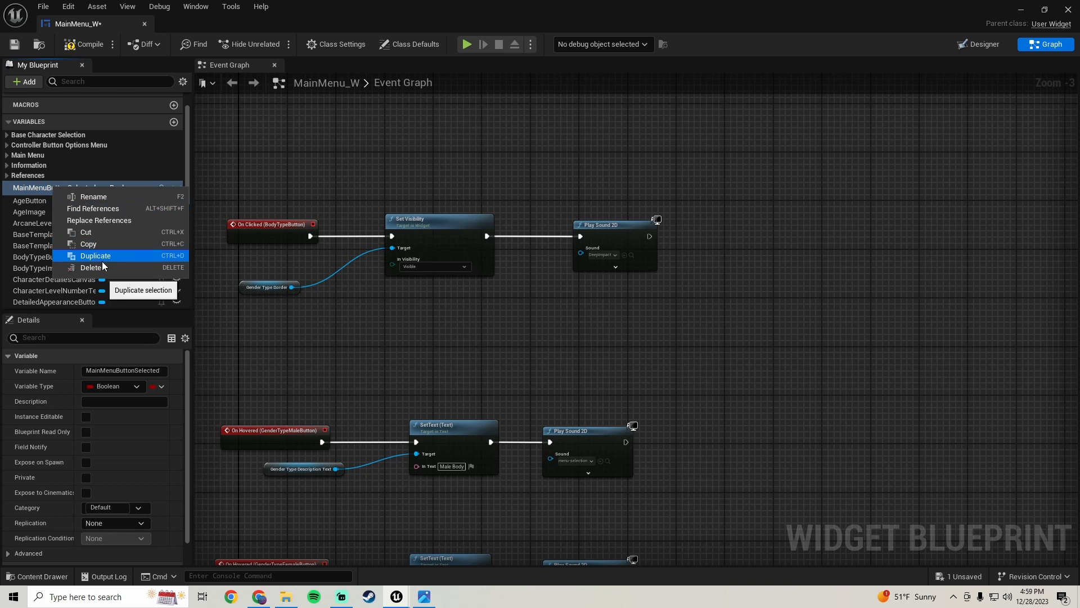
left_click(94, 256)
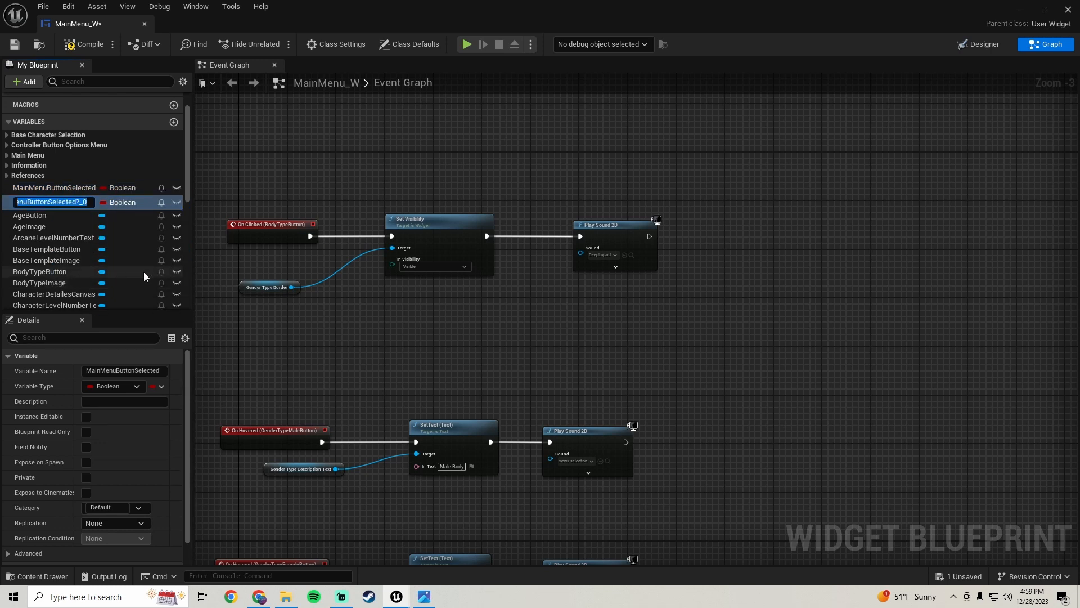
type("BodyTypeButtonS")
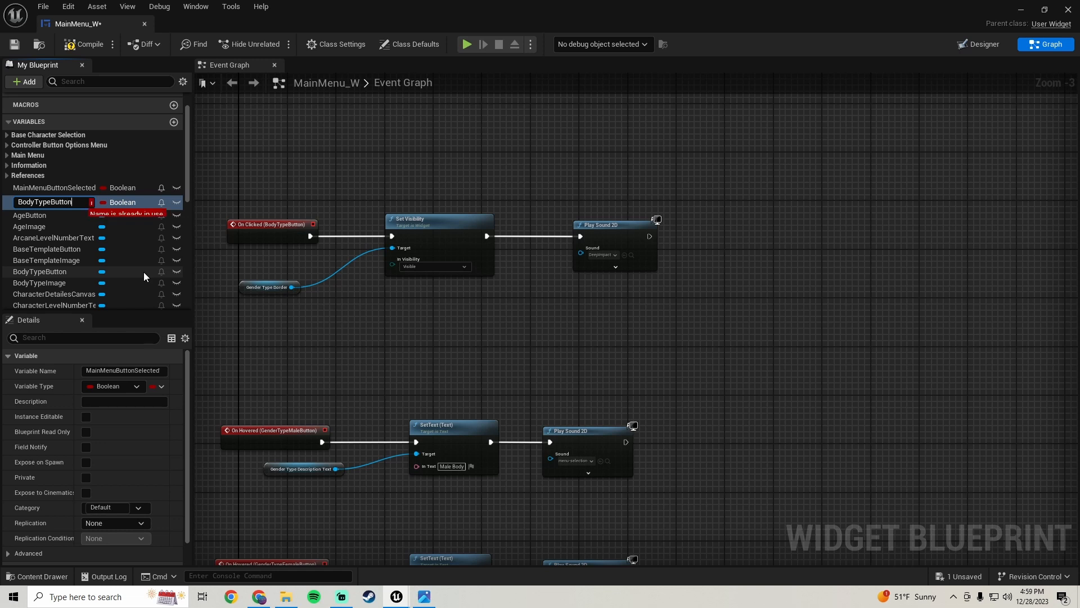
type("cted?")
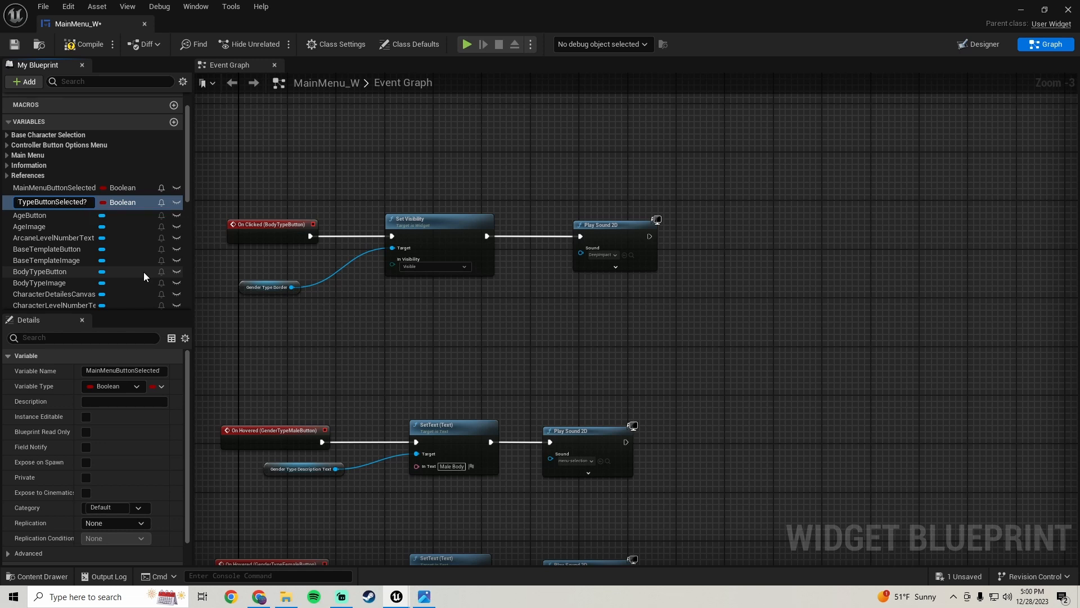
key("Return")
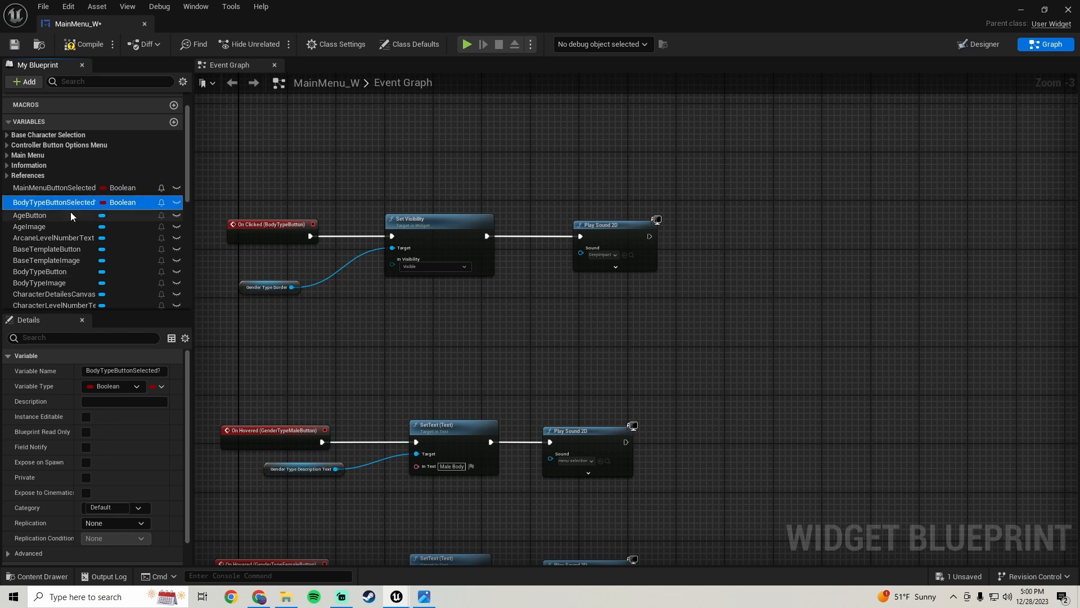
Add a Set BodyTypeButtonSelected? node after the Body Type click's Play Sound 2D and tick it true
left_click_drag(62, 204, 620, 230)
left_click(747, 256)
scroll(751, 245, "up", 2)
left_click(727, 245)
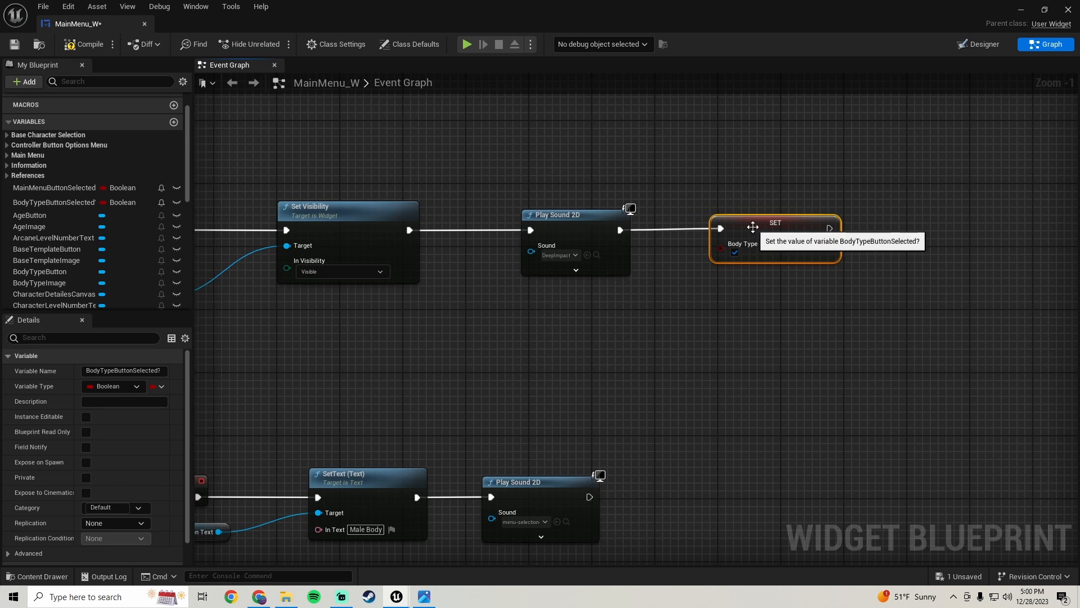
Browse the event graph, opening the Main Menu D-PAD Down collapsed graph and returning to the main graph
scroll(746, 225, "down", 11)
scroll(536, 309, "up", 10)
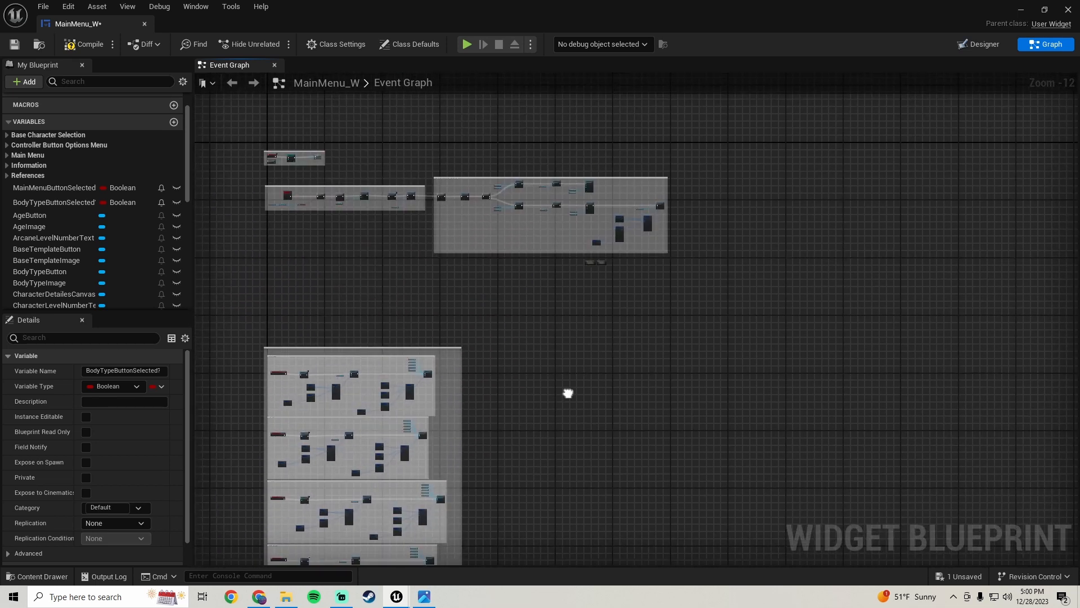
left_click_drag(535, 214, 735, 323)
double_click(592, 273)
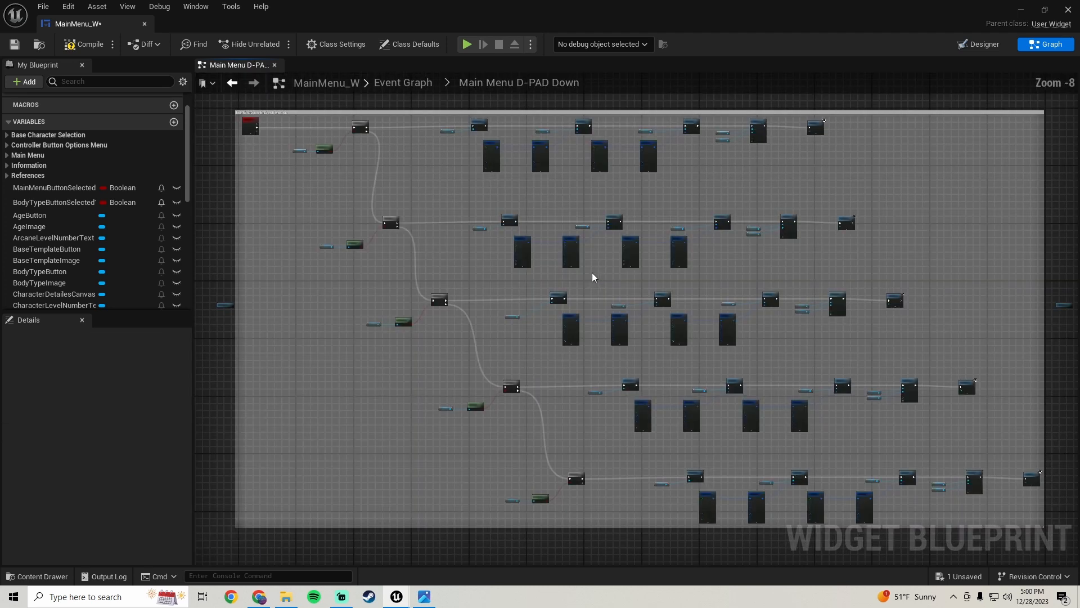
scroll(494, 338, "up", 6)
scroll(498, 336, "down", 2)
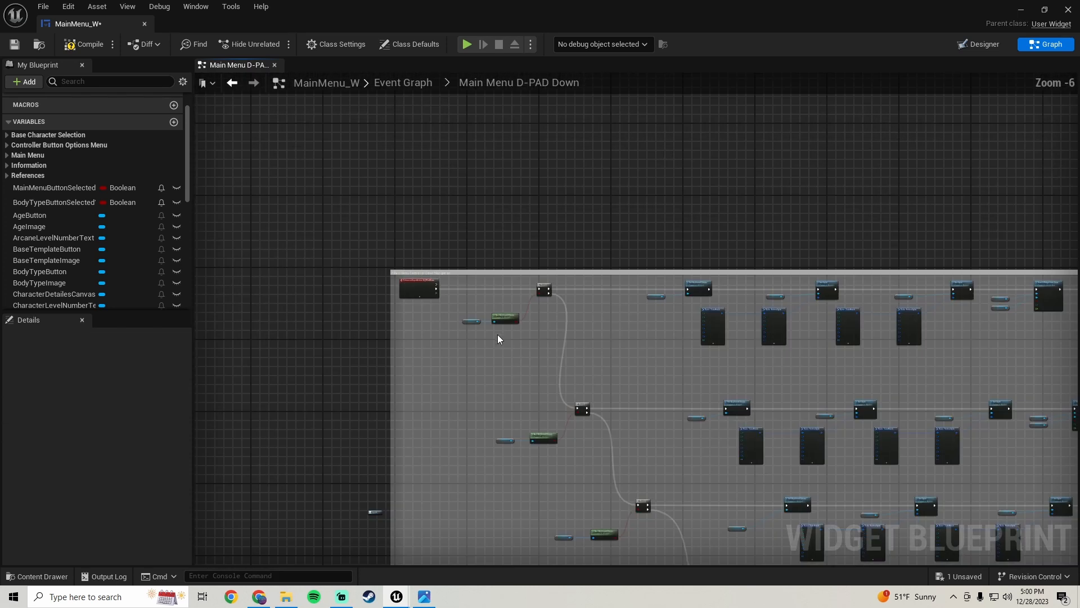
left_click(232, 82)
scroll(569, 310, "down", 5)
right_click_drag(544, 258, 1068, 371)
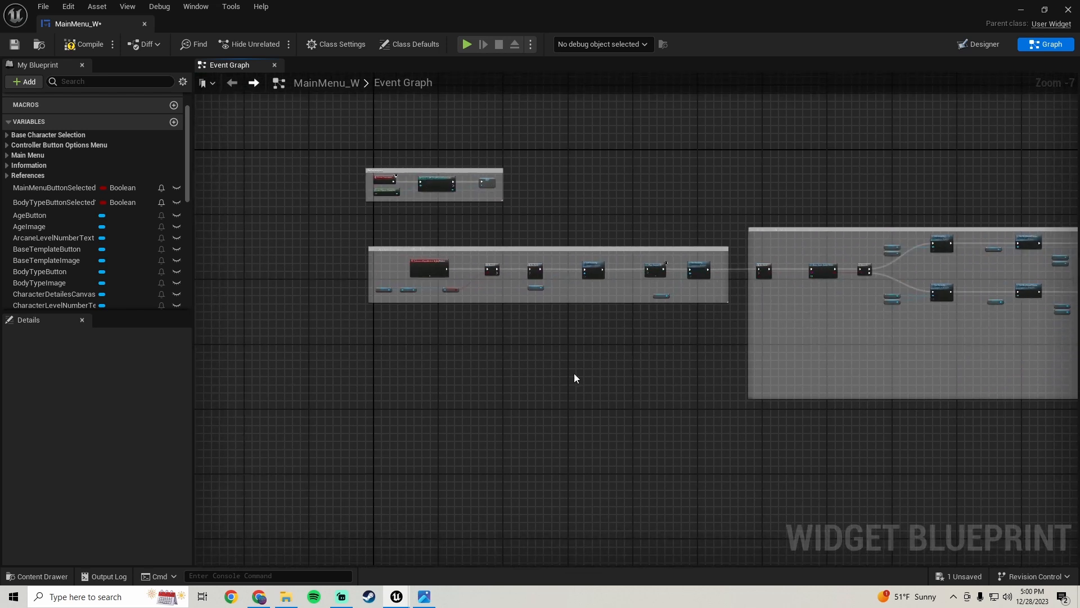
right_click_drag(565, 379, 590, 357)
scroll(431, 231, "up", 6)
scroll(431, 231, "up", 1)
scroll(457, 258, "down", 8)
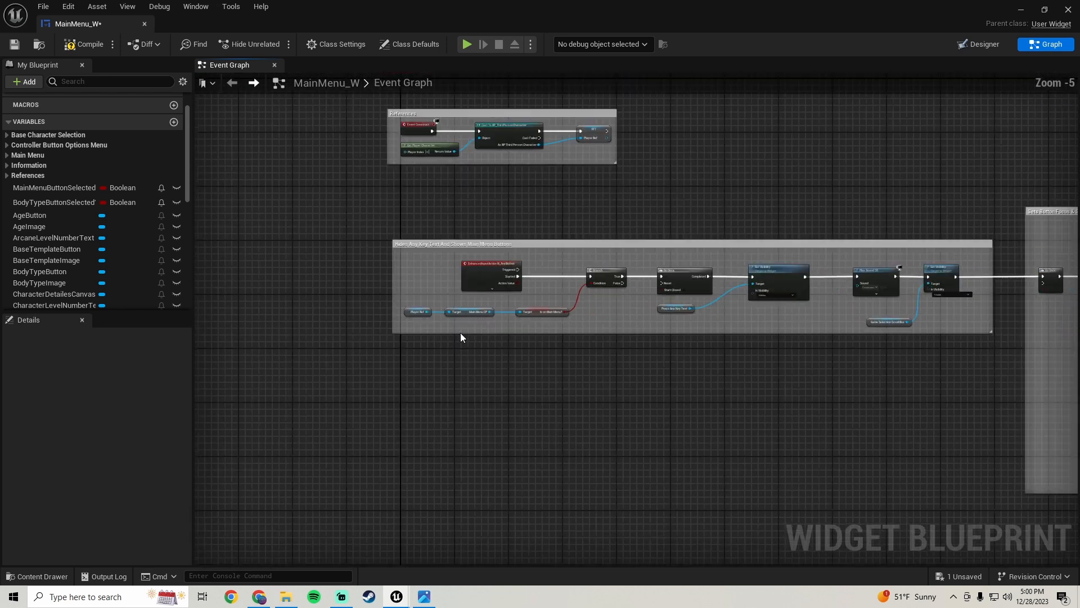
right_click_drag(486, 478, 465, 87)
right_click_drag(411, 338, 401, 259)
scroll(401, 260, "up", 2)
scroll(479, 286, "down", 6)
right_click_drag(597, 461, 584, 73)
scroll(445, 329, "up", 10)
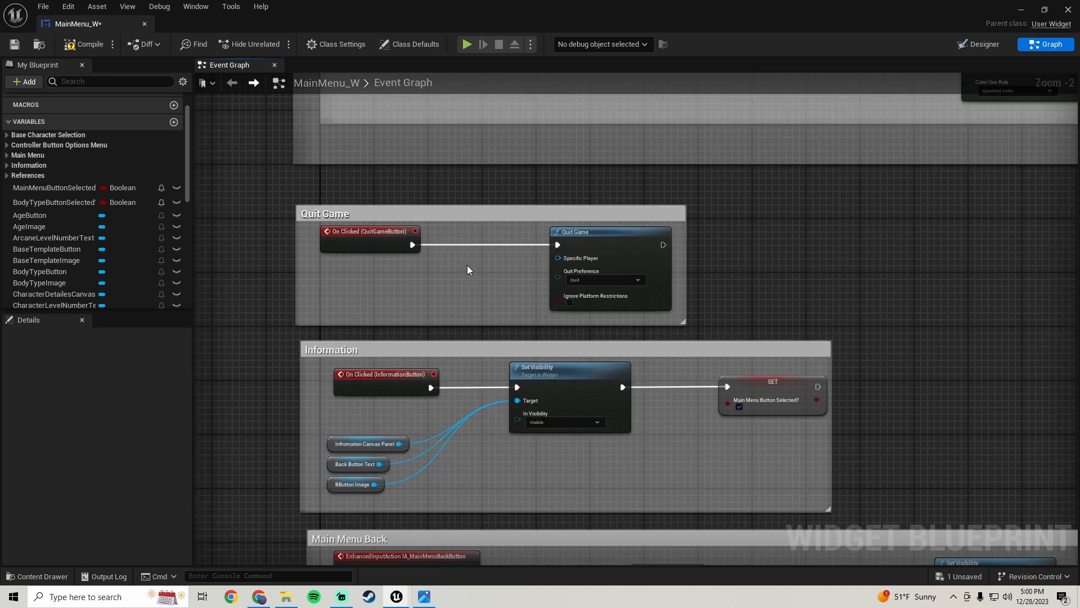
scroll(449, 280, "down", 5)
scroll(425, 290, "up", 4)
scroll(425, 291, "down", 1)
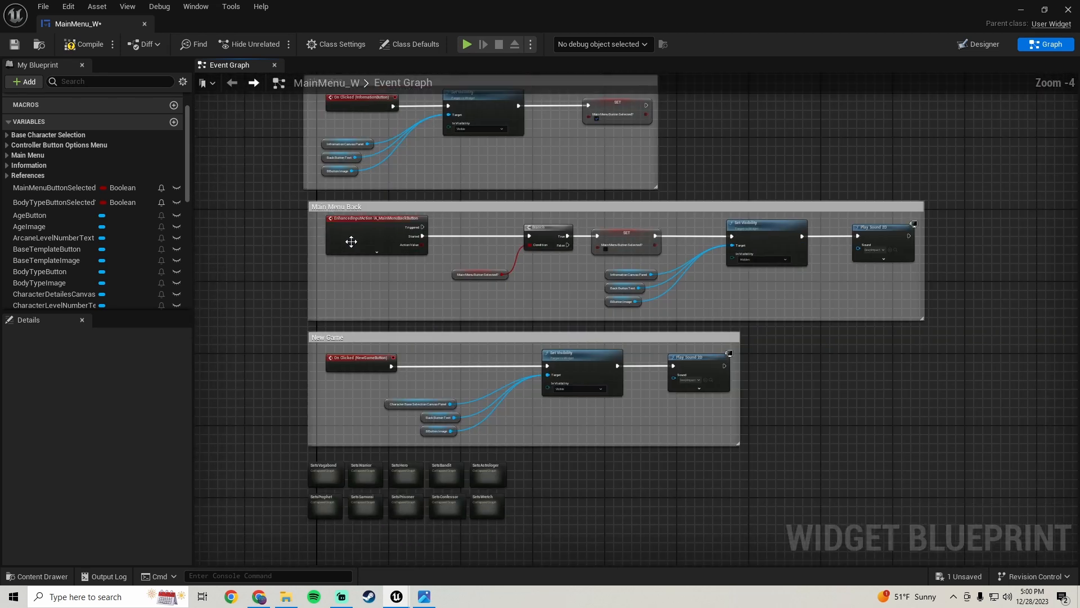
Rearrange the comment boxes, moving Main Menu Back aside and shifting New Game up beneath Information
left_click_drag(303, 194, 984, 322)
scroll(911, 317, "down", 1)
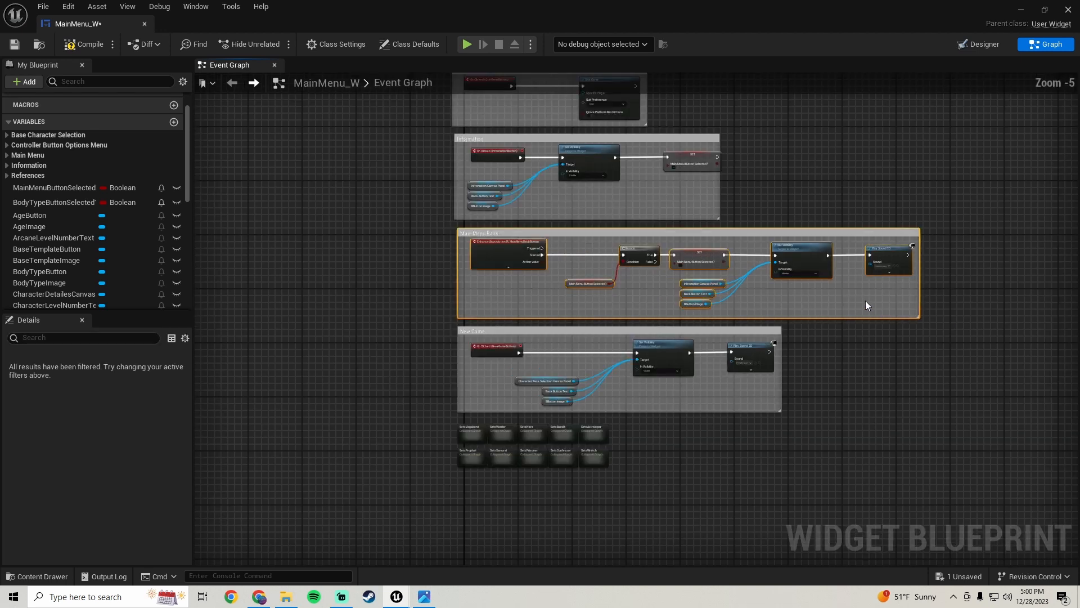
right_click_drag(744, 259, 501, 323)
left_click_drag(408, 300, 952, 226)
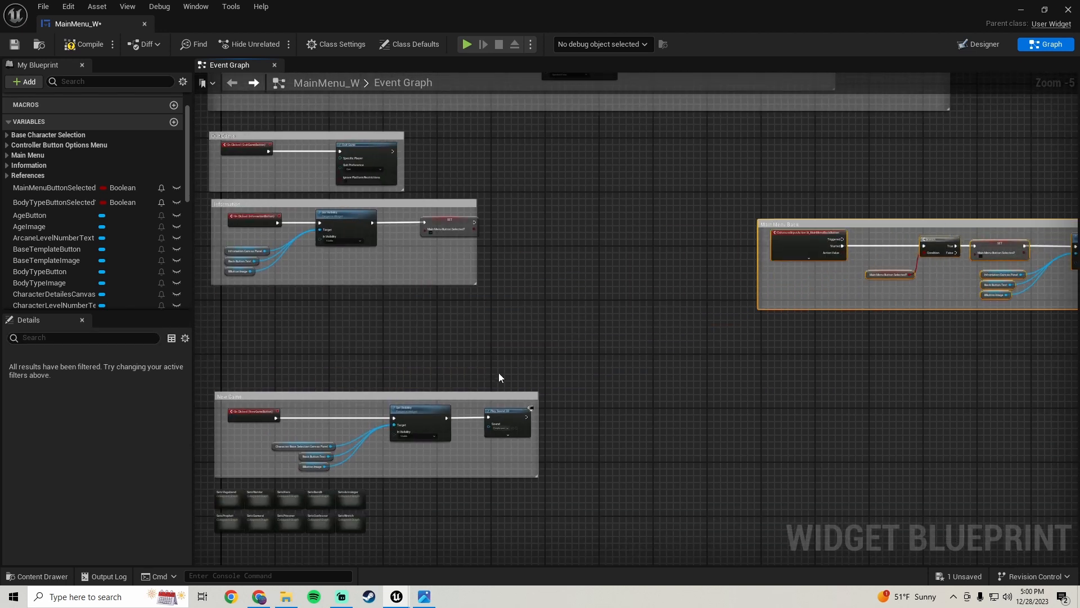
right_click_drag(499, 372, 751, 264)
left_click_drag(754, 263, 389, 381)
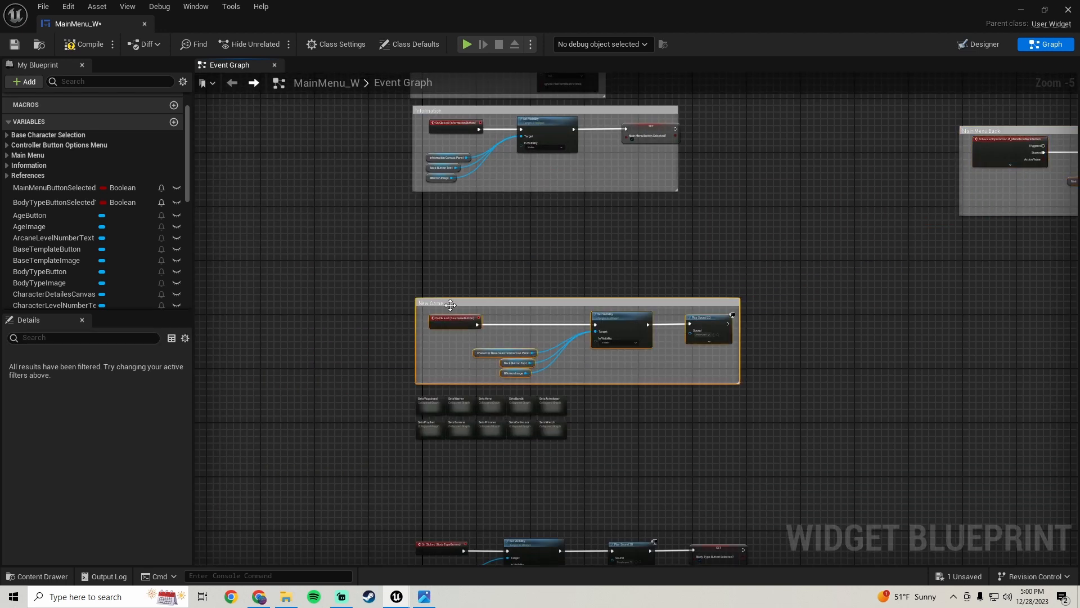
left_click_drag(447, 302, 448, 204)
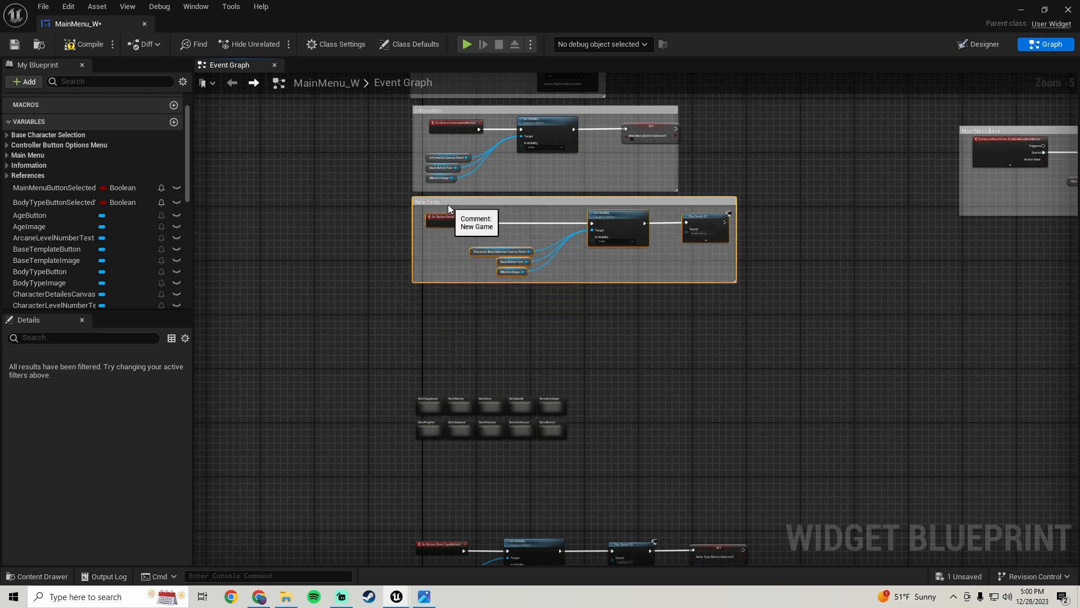
scroll(671, 263, "down", 5)
right_click_drag(717, 246, 305, 316)
left_click_drag(350, 251, 641, 318)
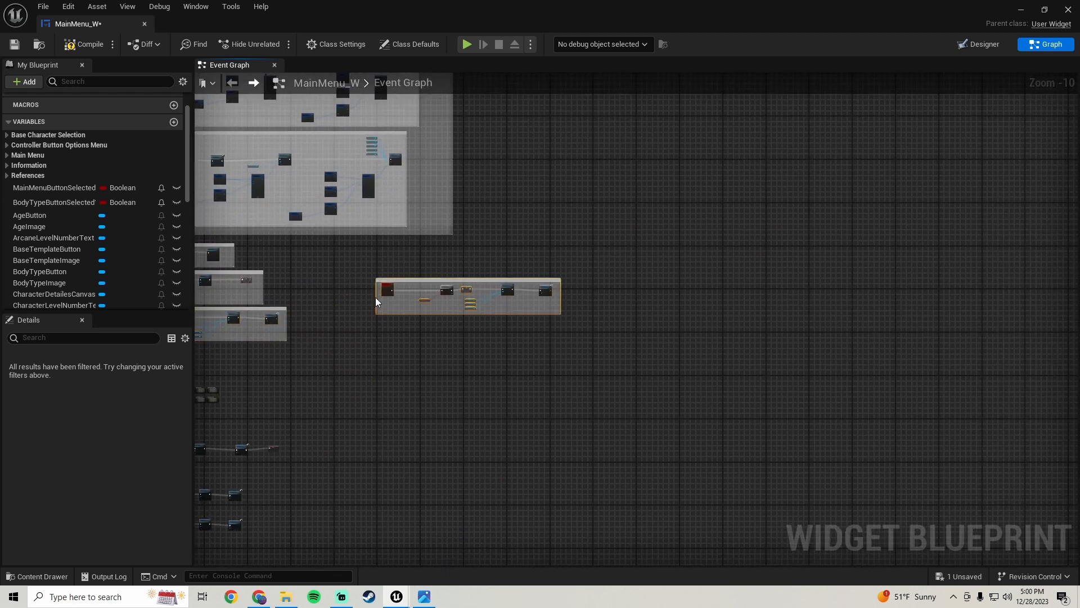
left_click_drag(390, 287, 481, 204)
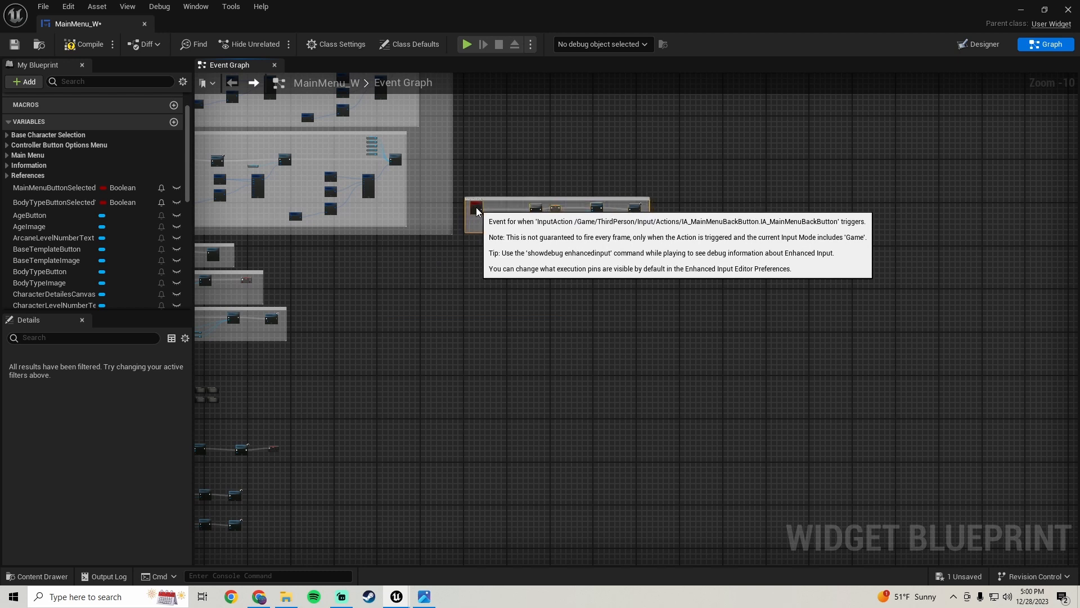
right_click_drag(211, 494, 475, 375)
Examine the Main Menu Back event chain and its Branch, Set and Set Visibility nodes
scroll(451, 355, "up", 6)
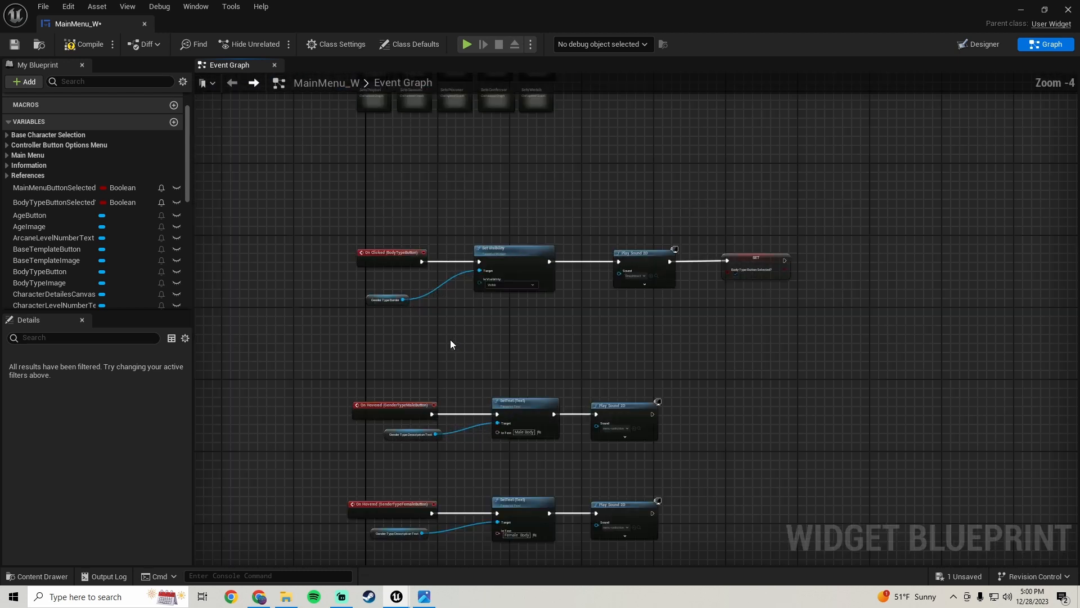
scroll(450, 339, "down", 1)
scroll(450, 340, "up", 1)
scroll(450, 339, "down", 2)
right_click_drag(840, 145, 429, 447)
right_click_drag(574, 267, 492, 370)
scroll(492, 370, "up", 4)
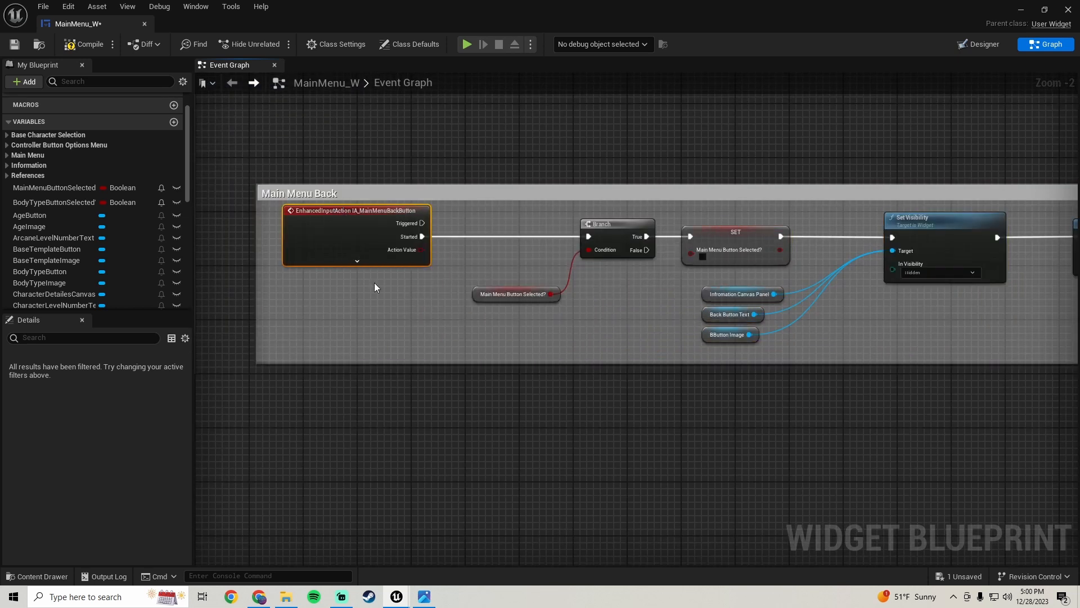
scroll(428, 289, "down", 2)
left_click_drag(411, 300, 430, 256)
right_click_drag(590, 314, 508, 311)
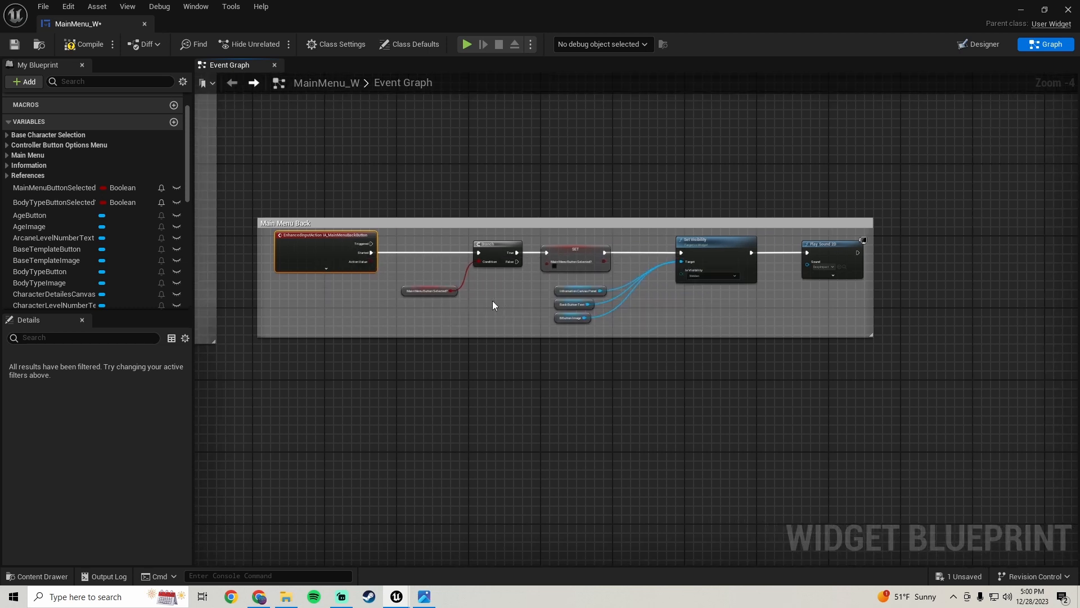
scroll(491, 300, "up", 2)
left_click_drag(457, 314, 393, 210)
left_click_drag(412, 283, 360, 294)
scroll(472, 300, "down", 2)
scroll(472, 300, "up", 2)
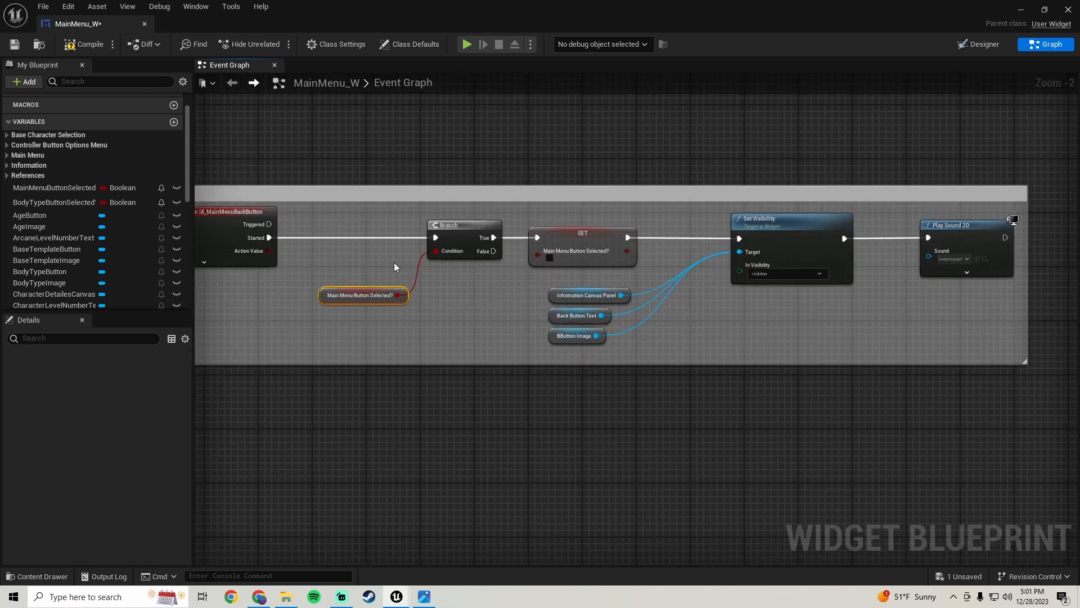
left_click(441, 225)
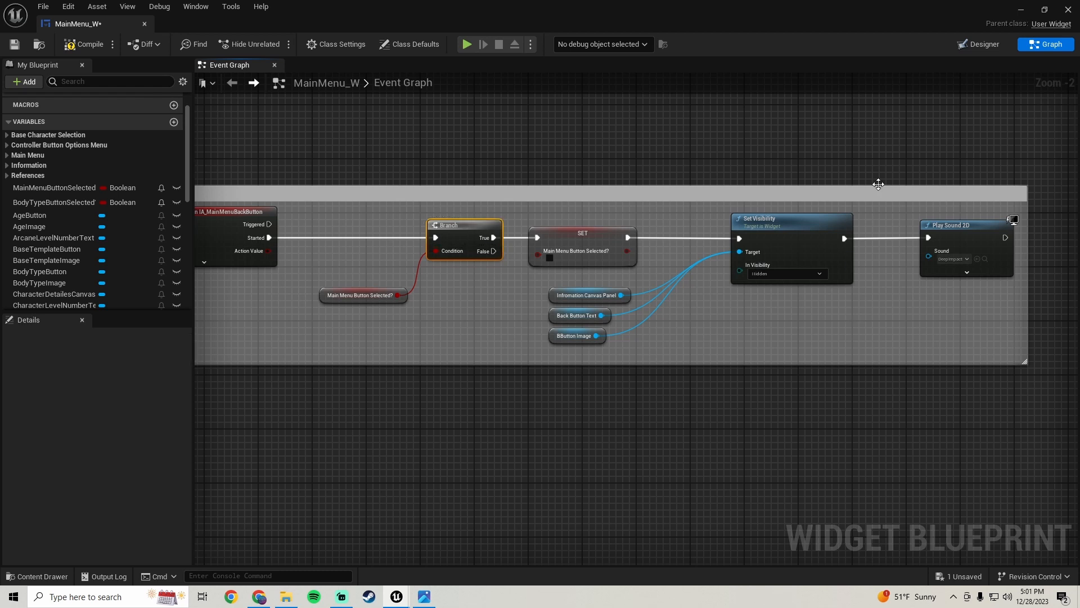
scroll(421, 293, "down", 1)
right_click_drag(421, 293, 634, 277)
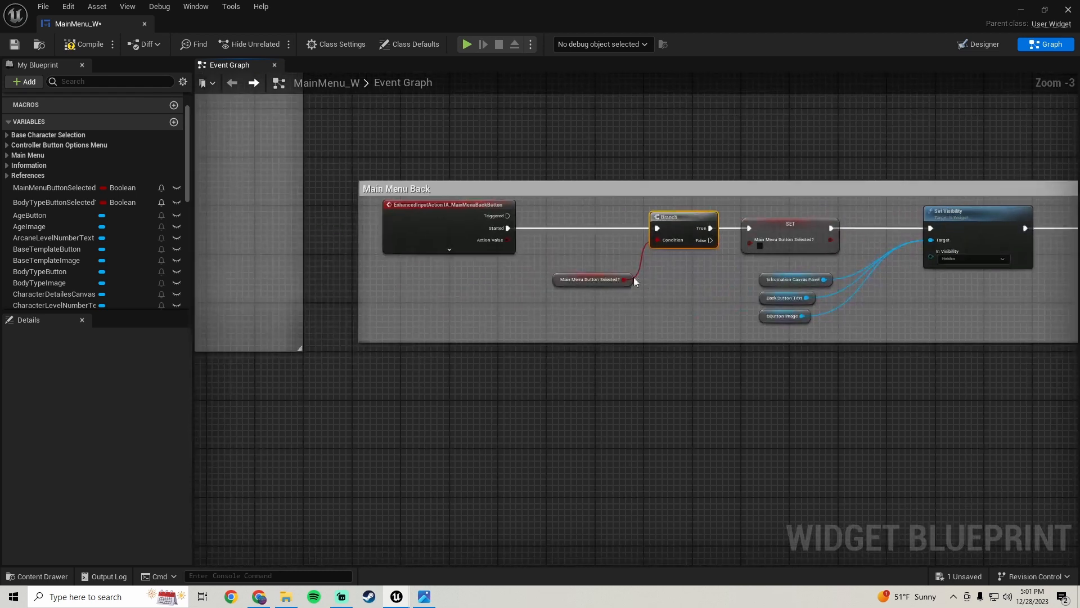
Duplicate the IA_MainMenuBackButton input event and place the copy below the Main Menu Back comment
left_click(431, 218)
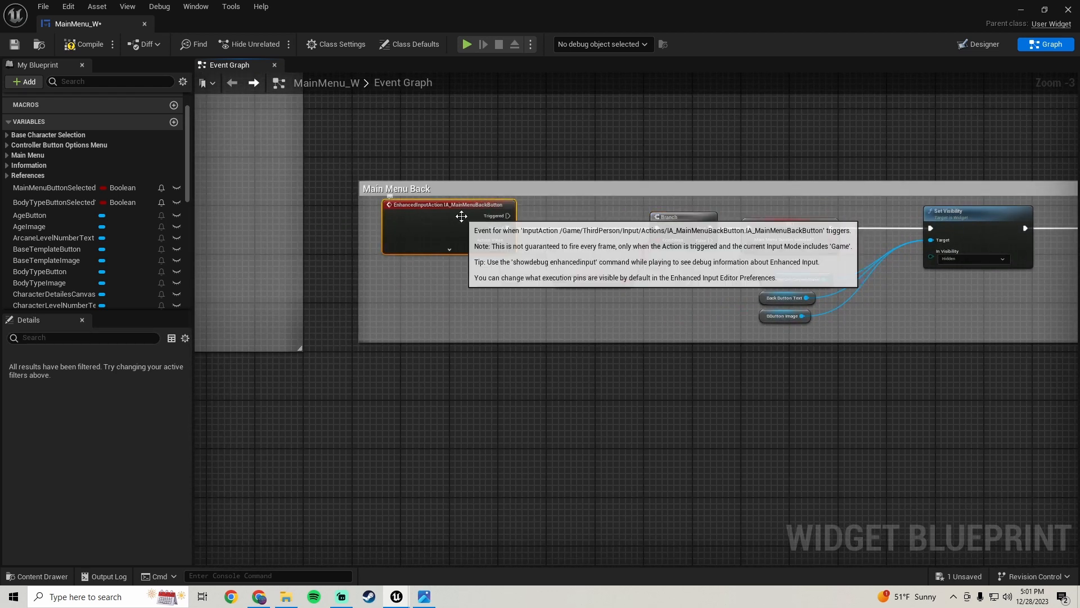
scroll(675, 270, "down", 1)
right_click_drag(689, 269, 352, 265)
scroll(352, 265, "up", 1)
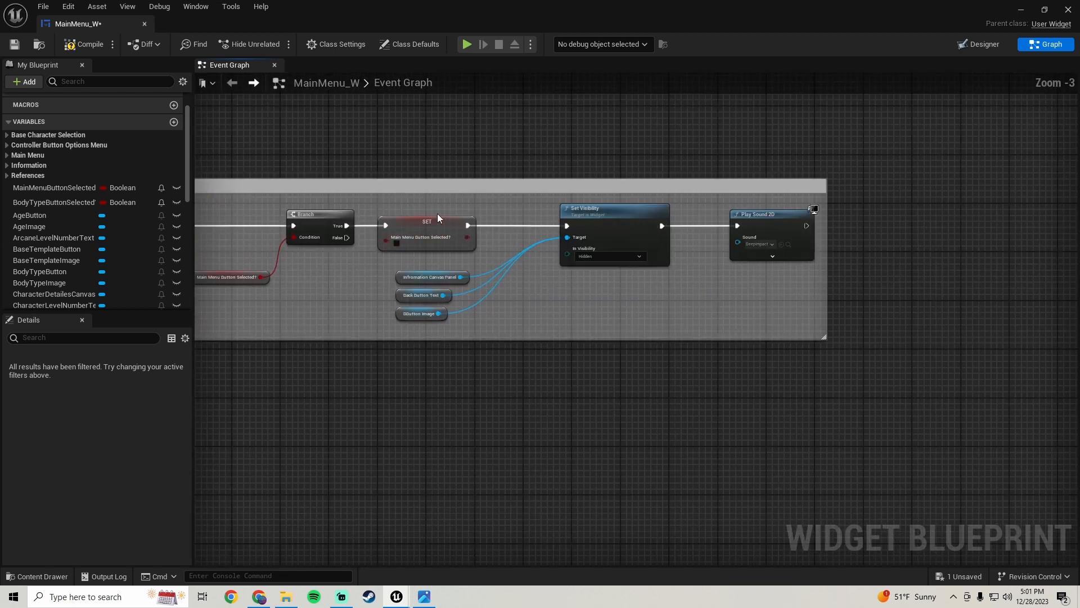
left_click_drag(536, 201, 774, 281)
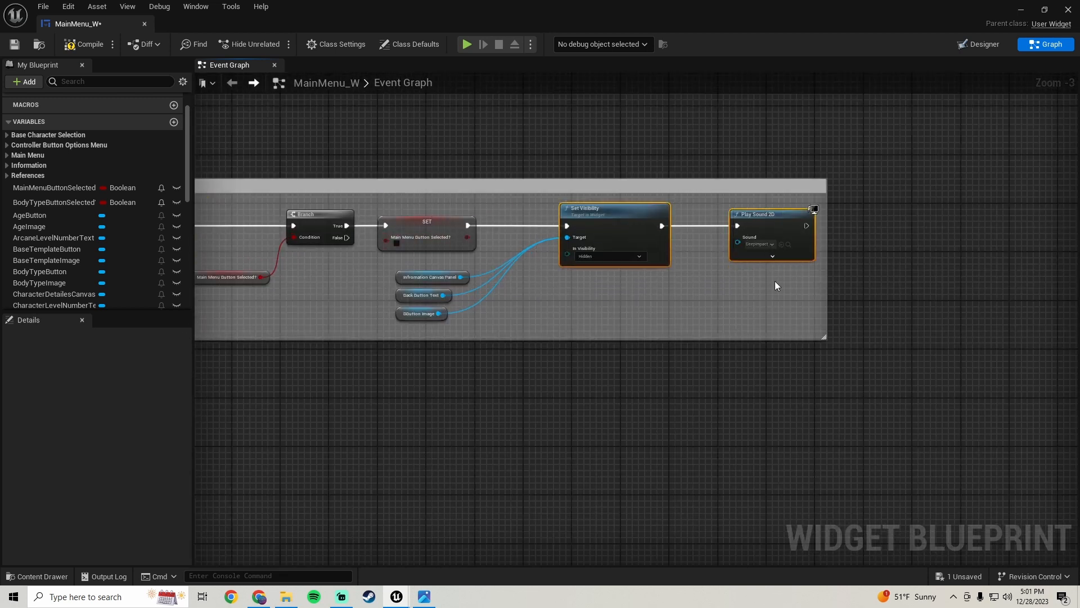
left_click_drag(500, 331, 423, 276)
left_click_drag(643, 278, 747, 230)
right_click_drag(451, 323, 688, 325)
scroll(534, 323, "down", 3)
scroll(501, 337, "down", 4)
right_click_drag(426, 420, 687, 242)
scroll(427, 377, "up", 5)
scroll(509, 370, "down", 2)
scroll(480, 410, "up", 3)
right_click_drag(478, 411, 480, 259)
scroll(480, 260, "down", 2)
right_click_drag(627, 220, 197, 476)
right_click_drag(522, 146, 430, 286)
scroll(453, 315, "up", 1)
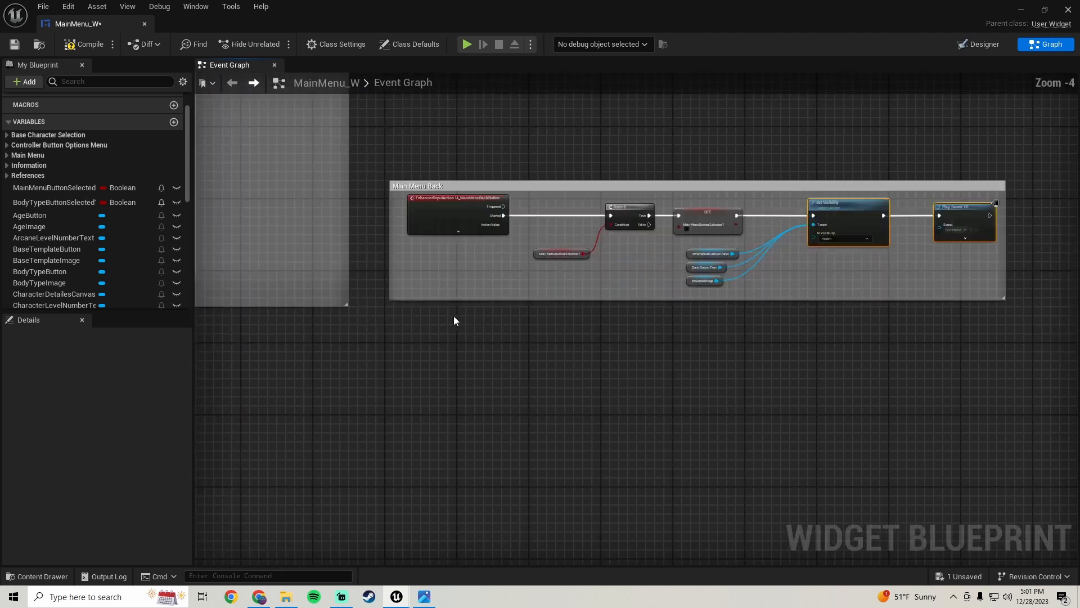
scroll(467, 221, "up", 2)
scroll(444, 359, "down", 1)
scroll(444, 360, "down", 1)
right_click_drag(444, 360, 453, 270)
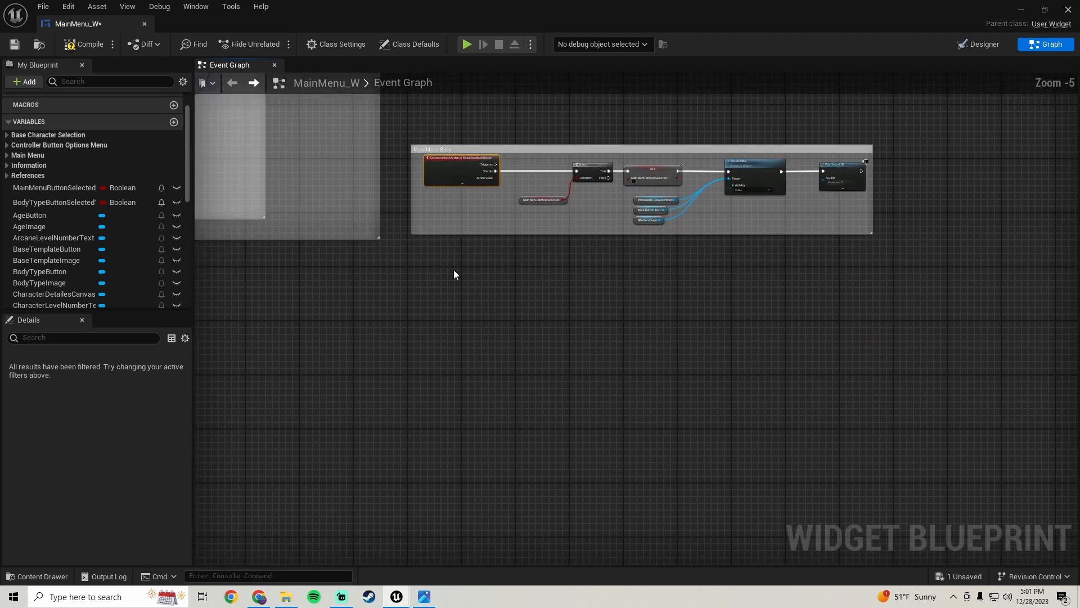
key("ctrl+v")
left_click_drag(477, 339, 447, 349)
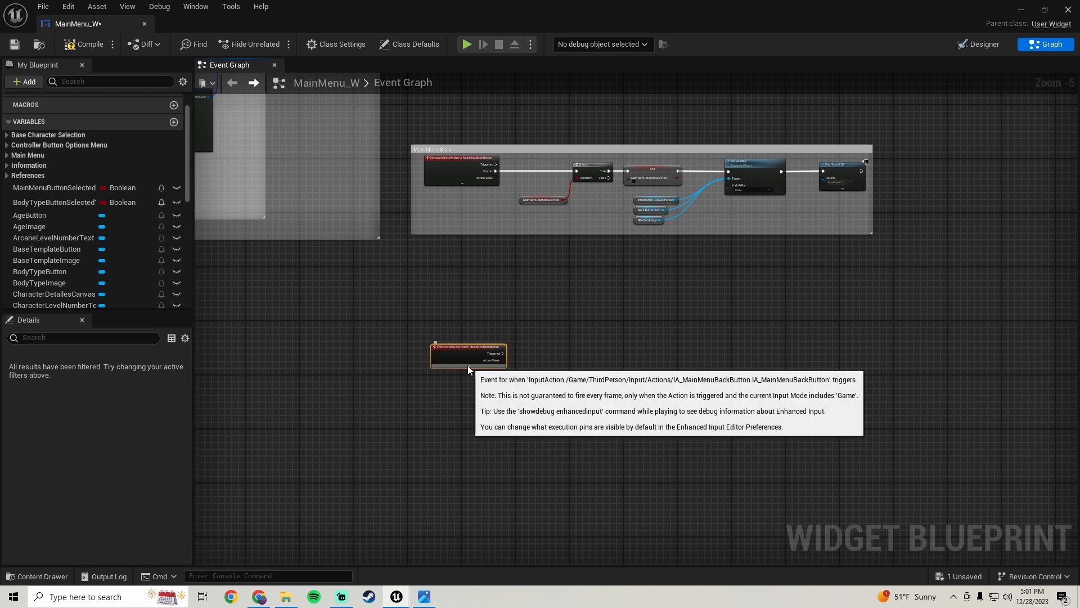
Get BodyTypeButtonSelected? beside the new input event and feed it into a Branch driven by the Started pin
left_click(467, 366)
right_click_drag(451, 415, 496, 303)
scroll(495, 307, "up", 3)
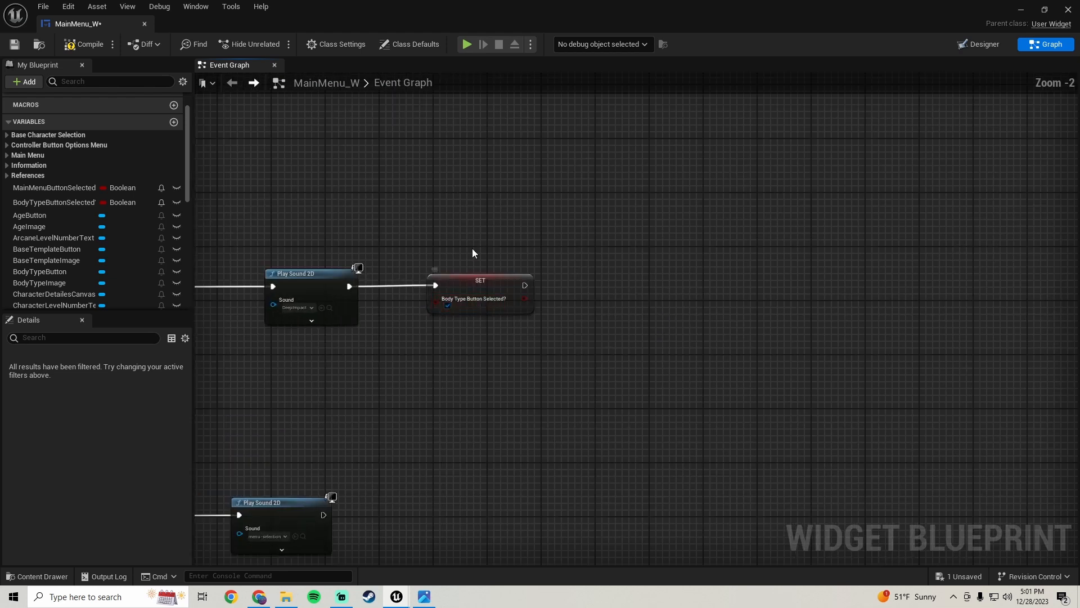
left_click_drag(468, 225, 528, 355)
scroll(600, 312, "down", 3)
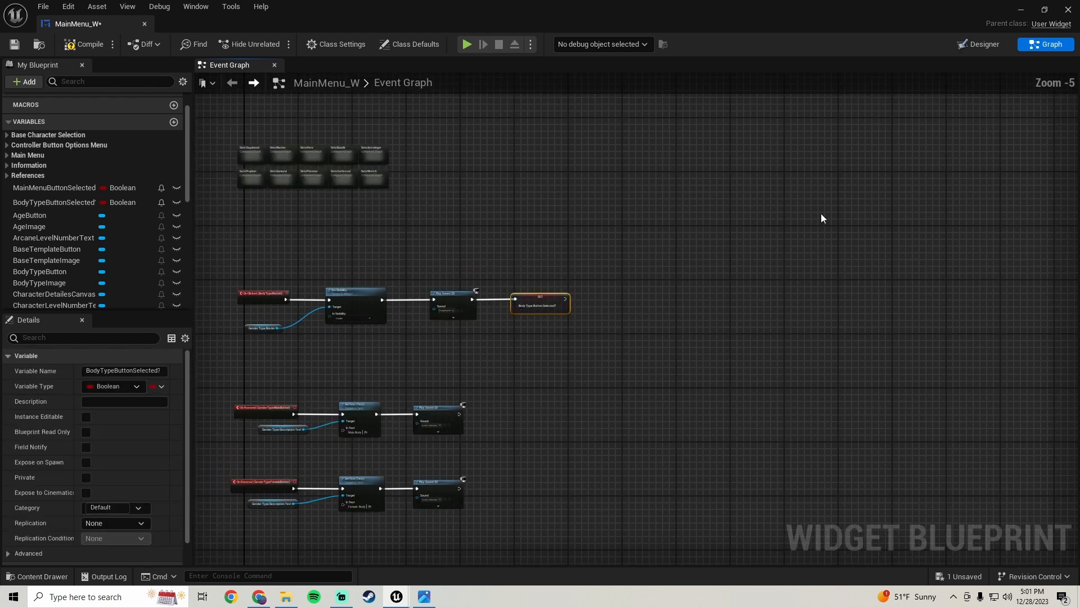
right_click_drag(822, 216, 881, 214)
left_click_drag(535, 269, 573, 313)
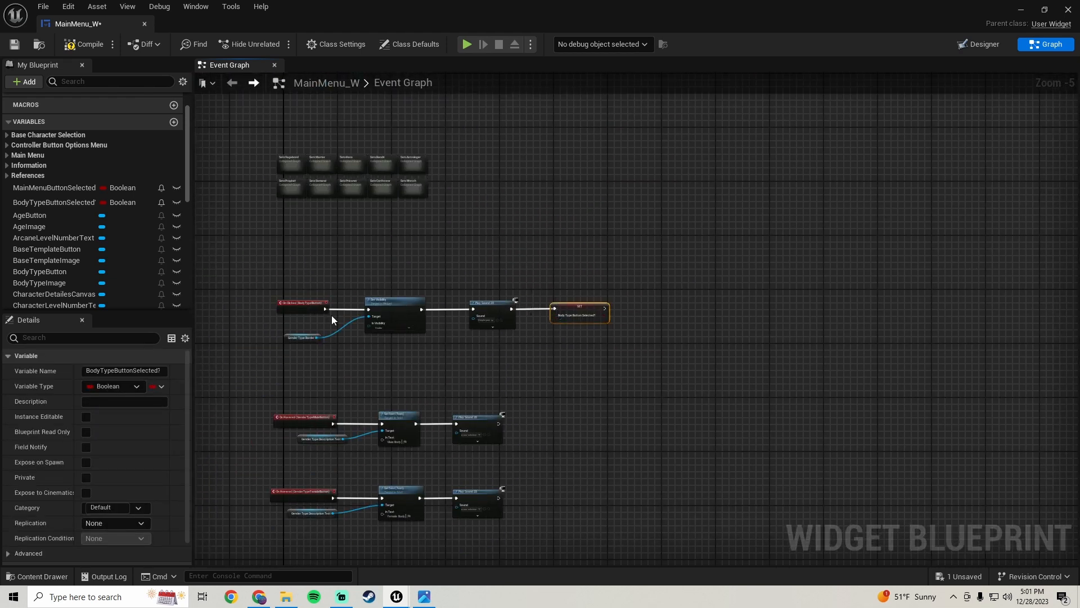
left_click_drag(299, 284, 349, 275)
right_click_drag(855, 200, 195, 565)
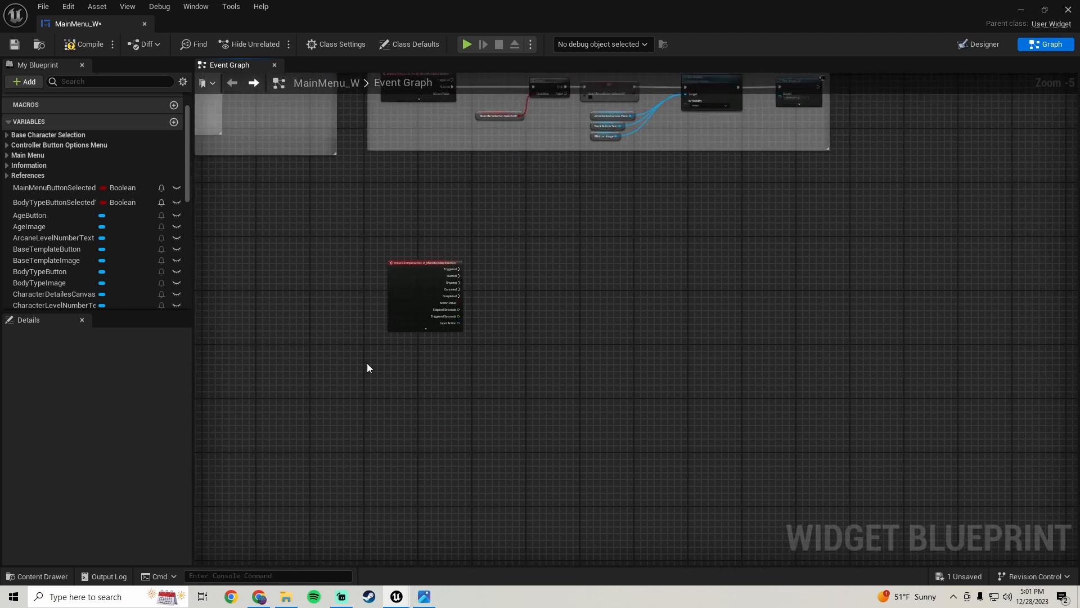
scroll(480, 311, "up", 3)
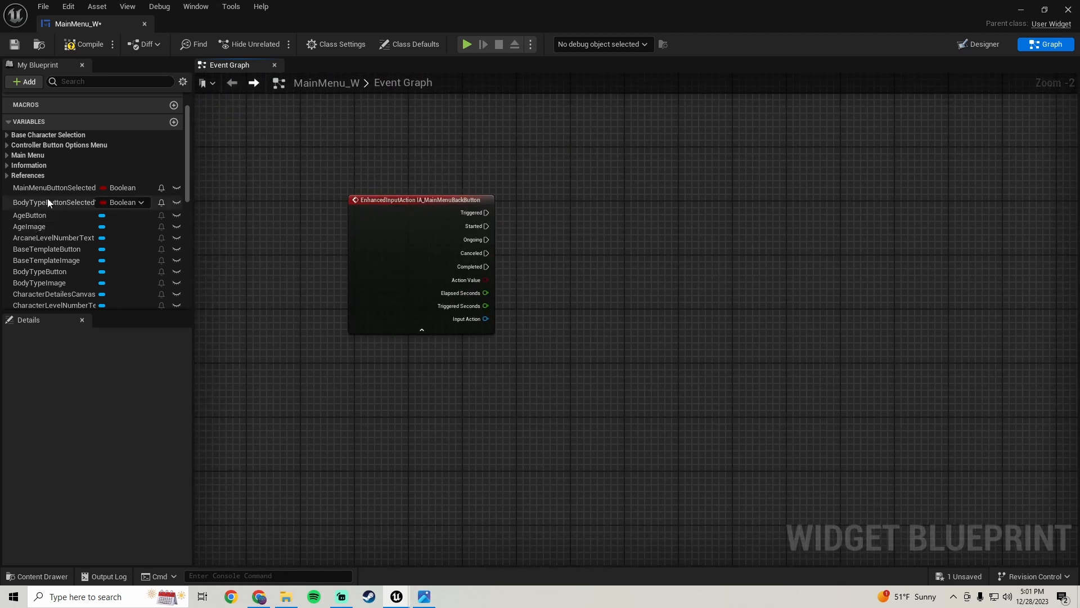
left_click(63, 203)
left_click_drag(49, 207, 536, 283)
left_click(577, 305)
right_click_drag(577, 307, 492, 373)
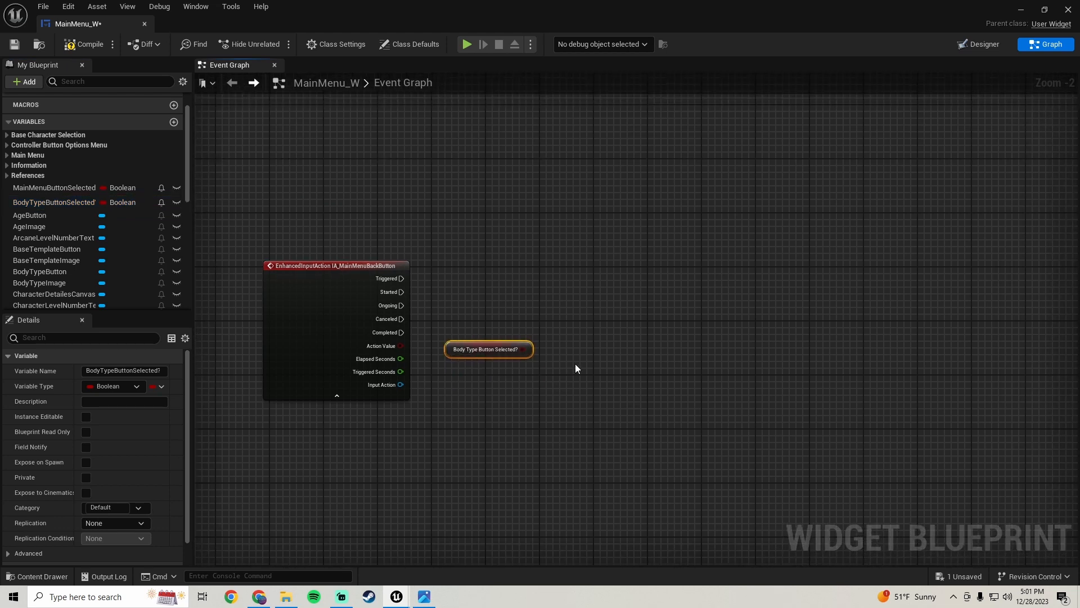
left_click(582, 286)
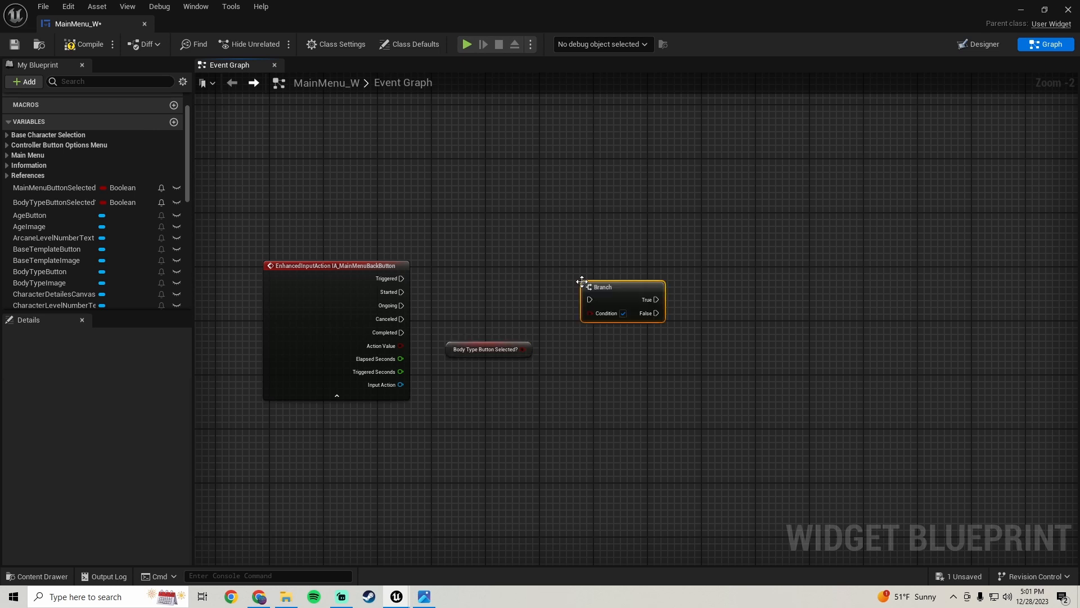
left_click_drag(589, 300, 400, 292)
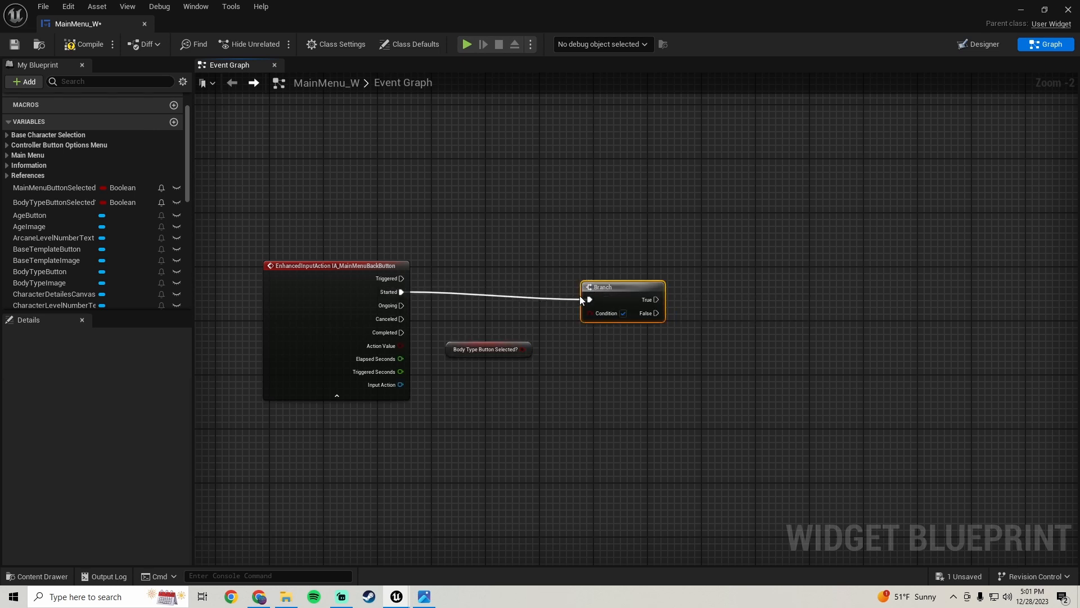
left_click_drag(623, 287, 608, 279)
left_click_drag(517, 352, 582, 306)
right_click_drag(478, 396, 453, 352)
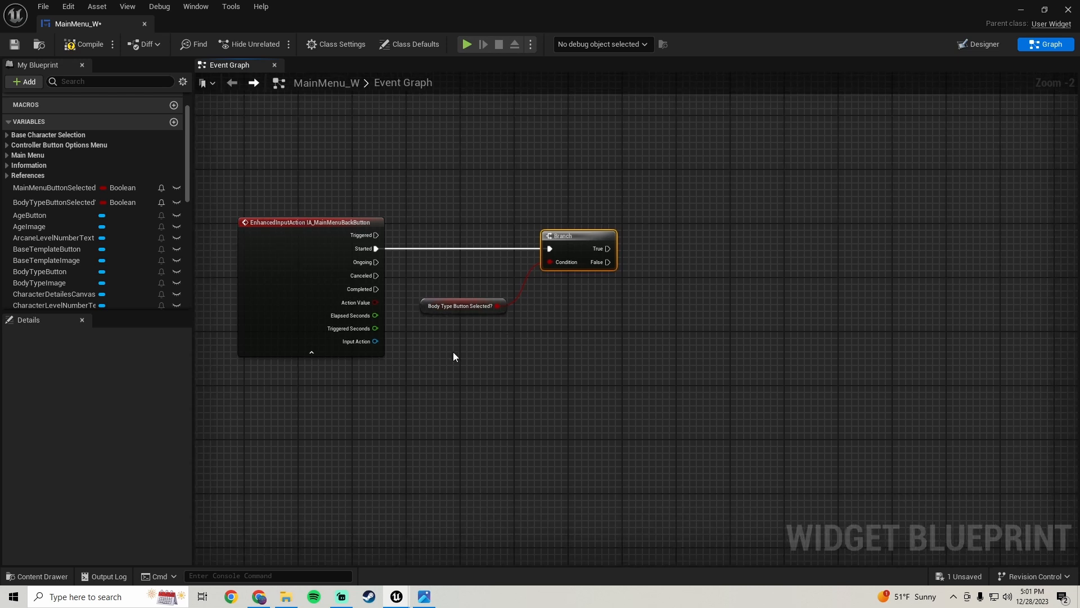
Copy the Body Type click's Set Visibility, Gender Type Border, Play Sound 2D and Set nodes
left_click(465, 308)
scroll(569, 326, "down", 1)
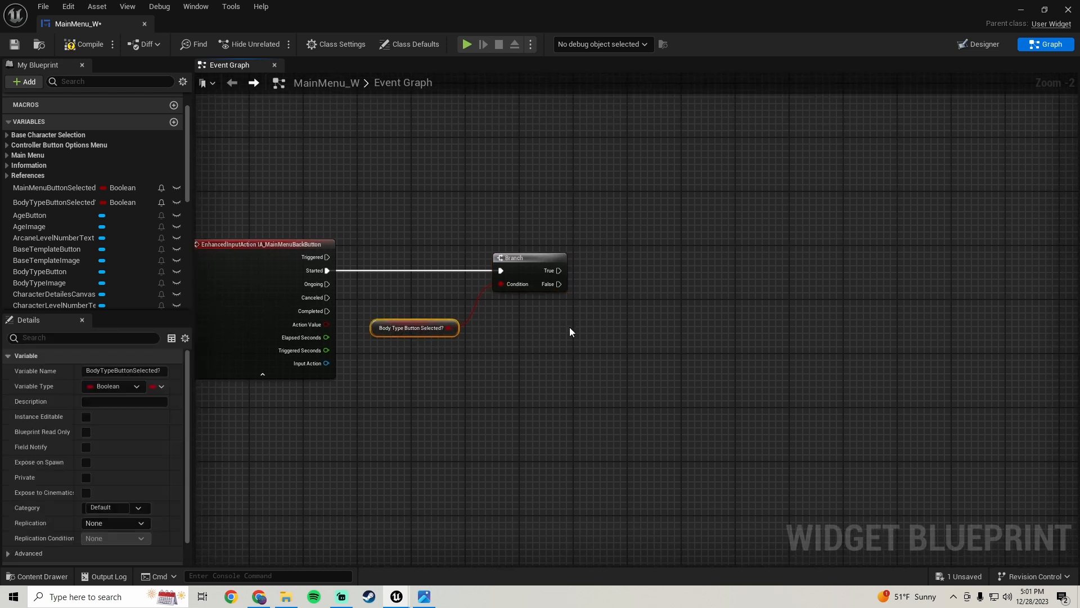
scroll(555, 326, "down", 5)
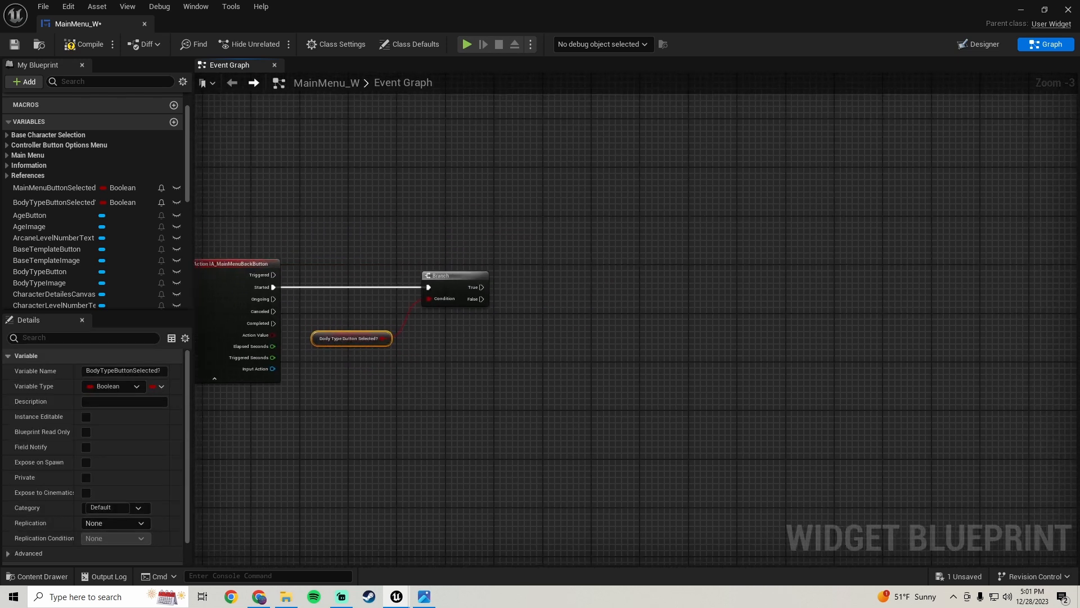
scroll(627, 308, "up", 5)
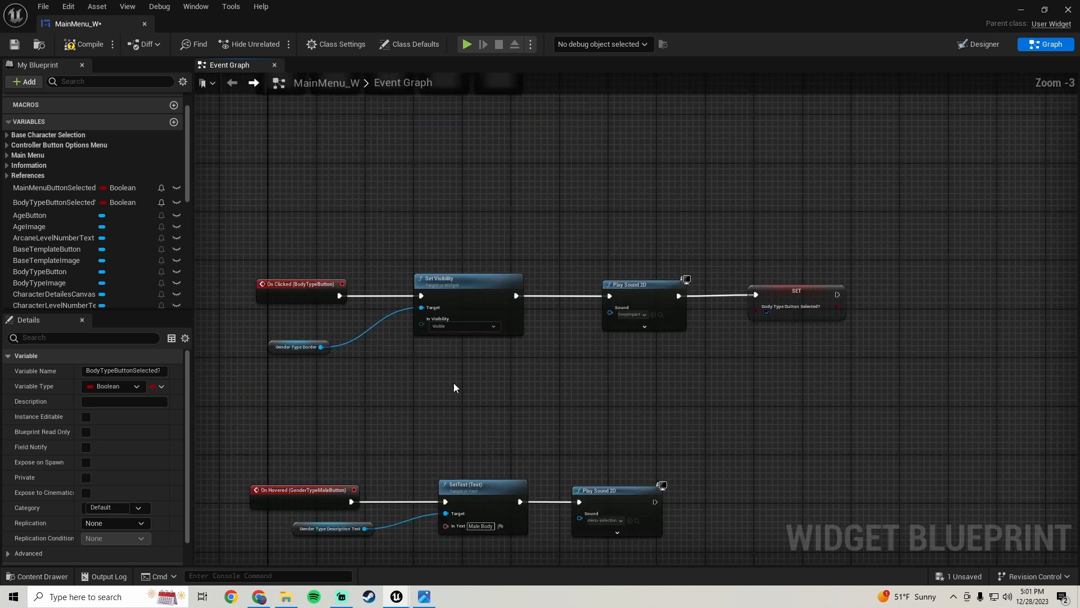
right_click_drag(346, 369, 322, 340)
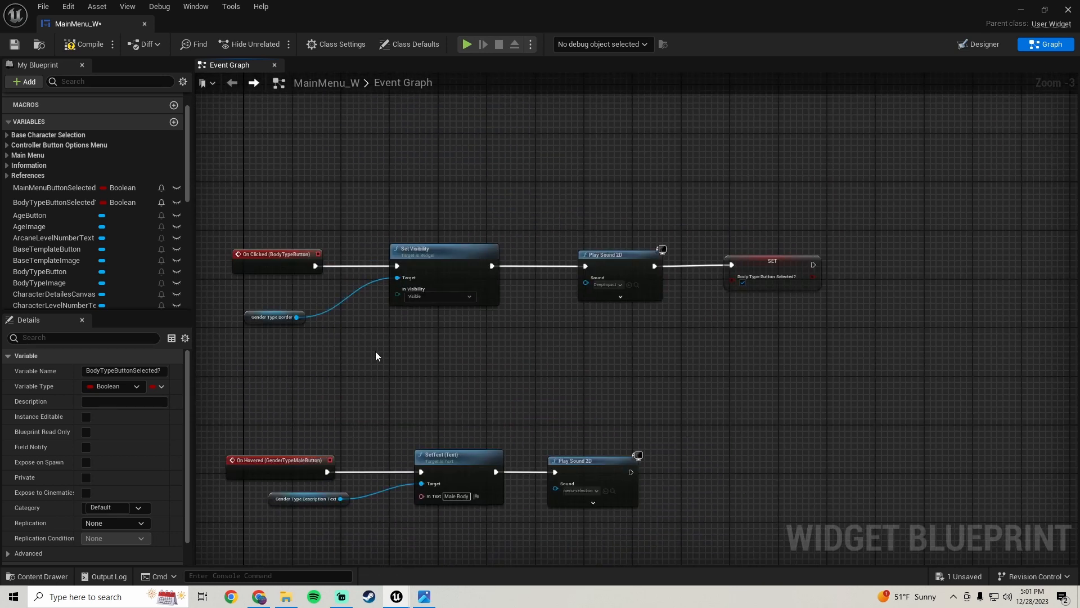
left_click_drag(262, 340, 320, 290)
left_click_drag(411, 325, 443, 273, "shift")
right_click_drag(334, 323, 434, 299)
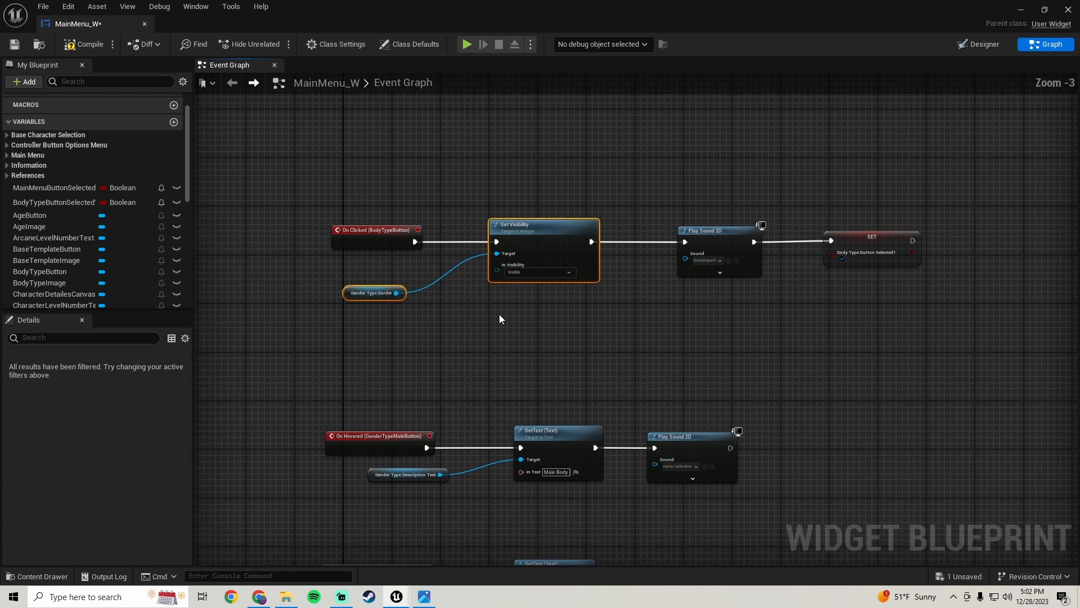
right_click_drag(589, 289, 541, 295)
left_click(665, 268, "shift")
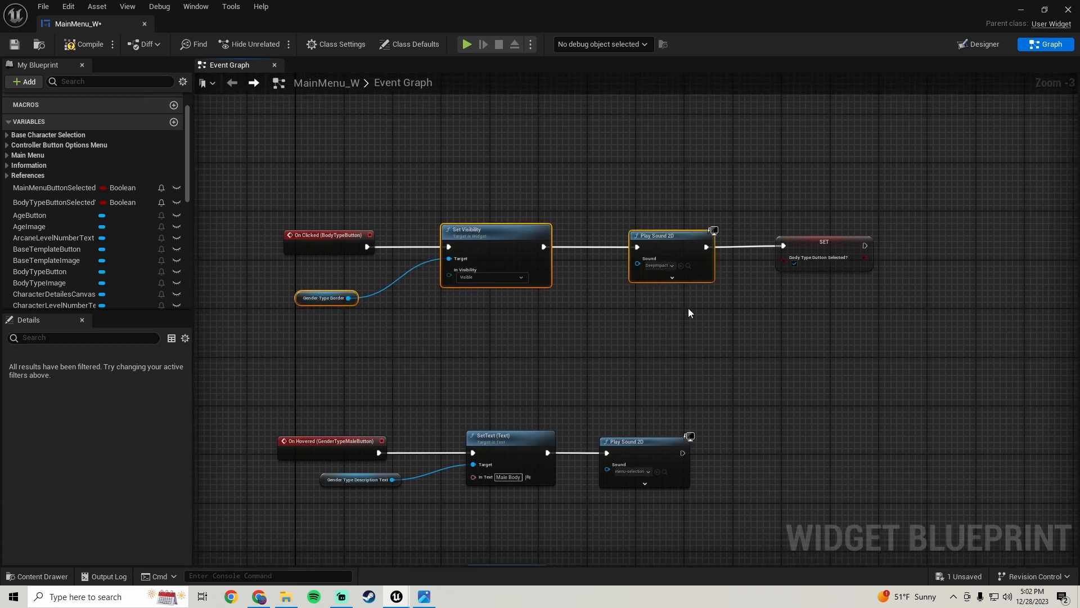
left_click_drag(828, 195, 819, 272, "shift")
left_click_drag(820, 345, 817, 342, "shift")
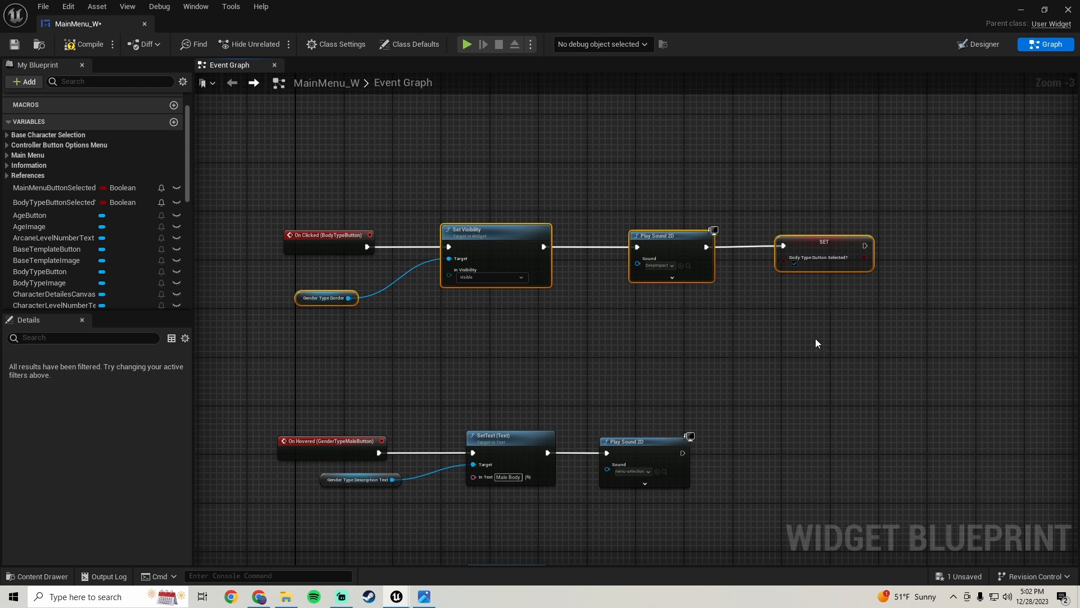
Paste the copied nodes after the new Branch and wire its True output into Set Visibility
scroll(806, 323, "down", 4)
right_click_drag(816, 270, 204, 466)
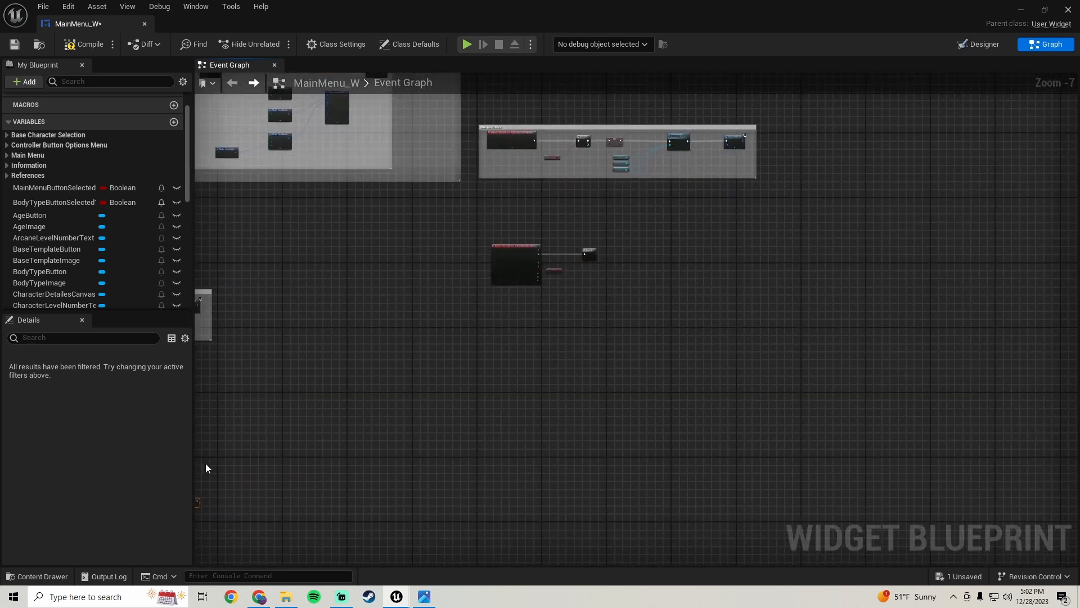
right_click_drag(603, 299, 454, 325)
scroll(467, 299, "up", 4)
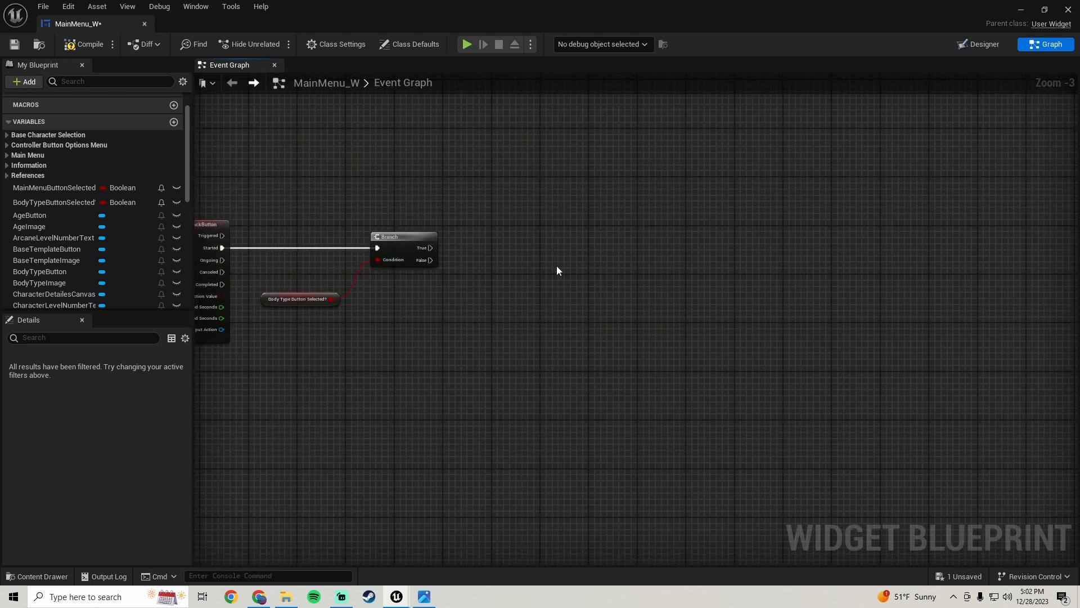
key("ctrl+v")
left_click_drag(523, 277, 434, 248)
left_click_drag(571, 267, 643, 239)
left_click_drag(304, 338, 304, 285)
right_click_drag(426, 288, 279, 298)
left_click_drag(455, 217, 981, 342)
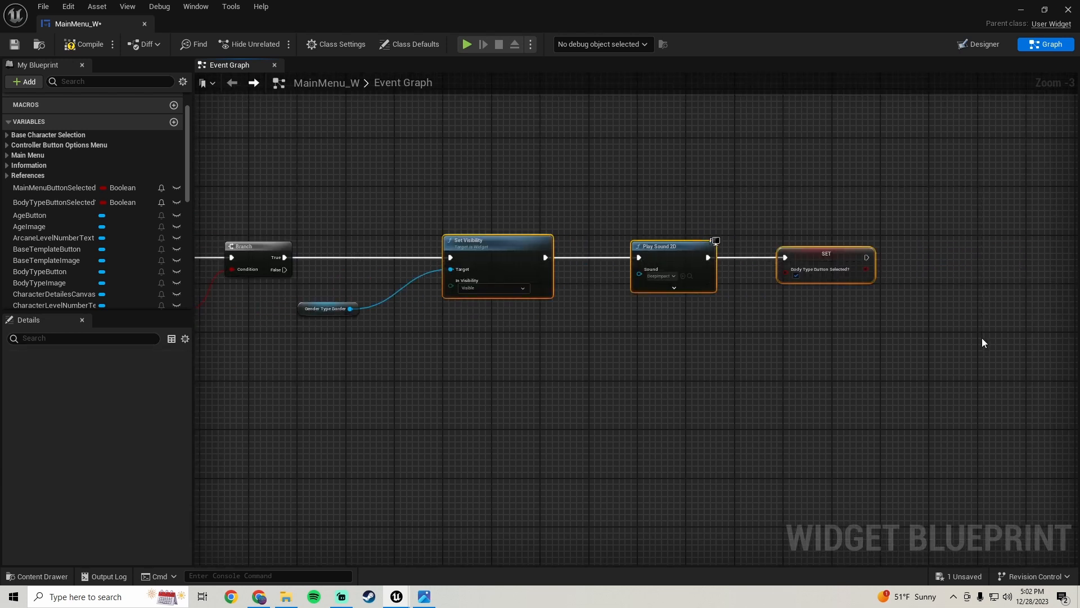
right_click_drag(370, 359, 453, 354)
Set the pasted Set Visibility's In Visibility to Hidden
left_click(498, 311)
left_click(552, 285)
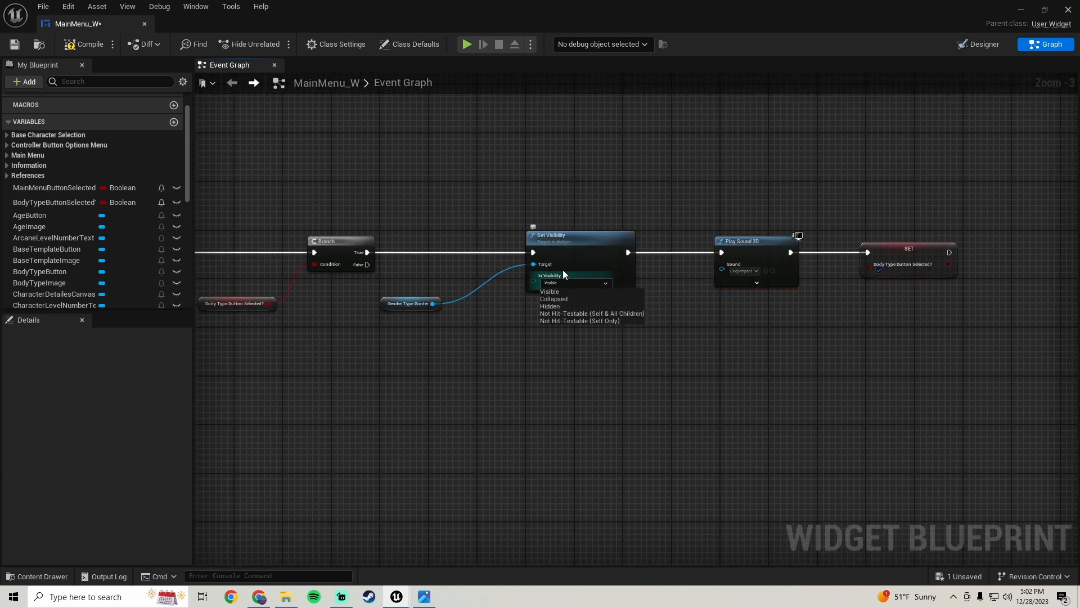
left_click(562, 307)
right_click_drag(556, 305, 528, 281)
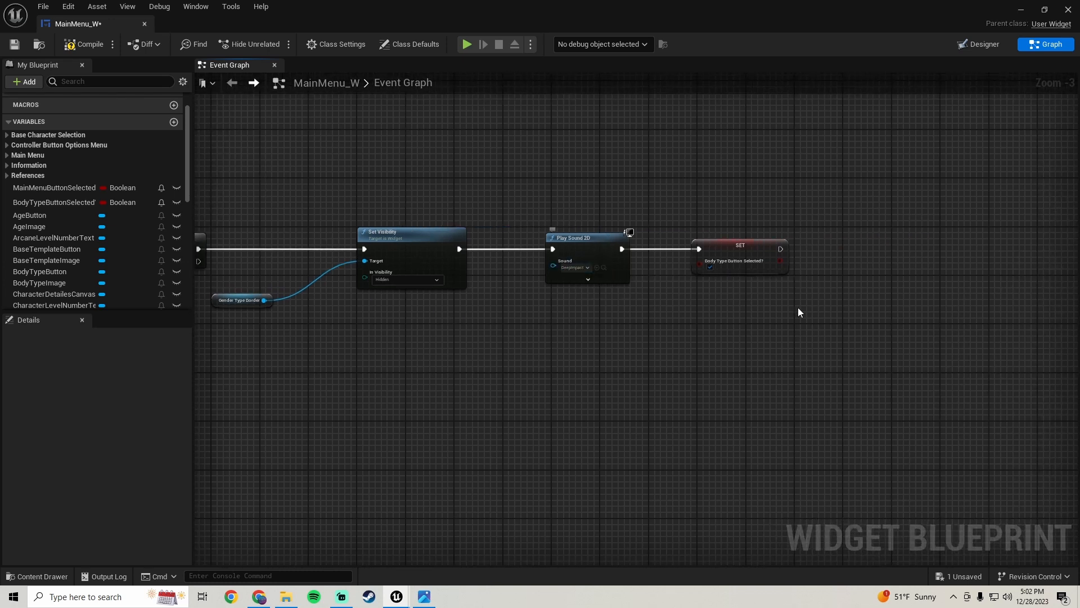
scroll(687, 307, "down", 6)
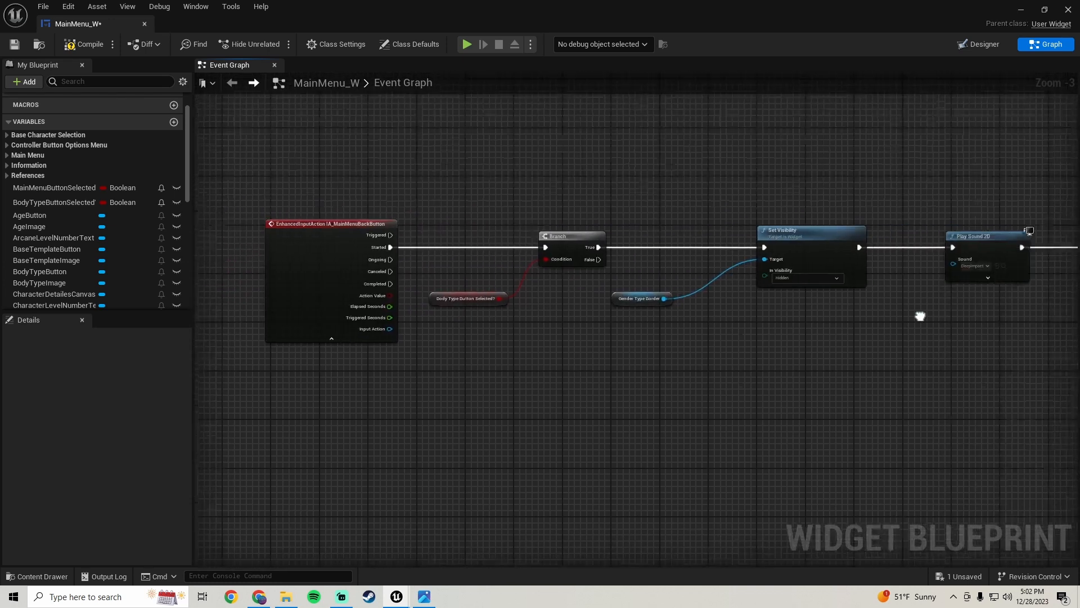
scroll(599, 327, "up", 8)
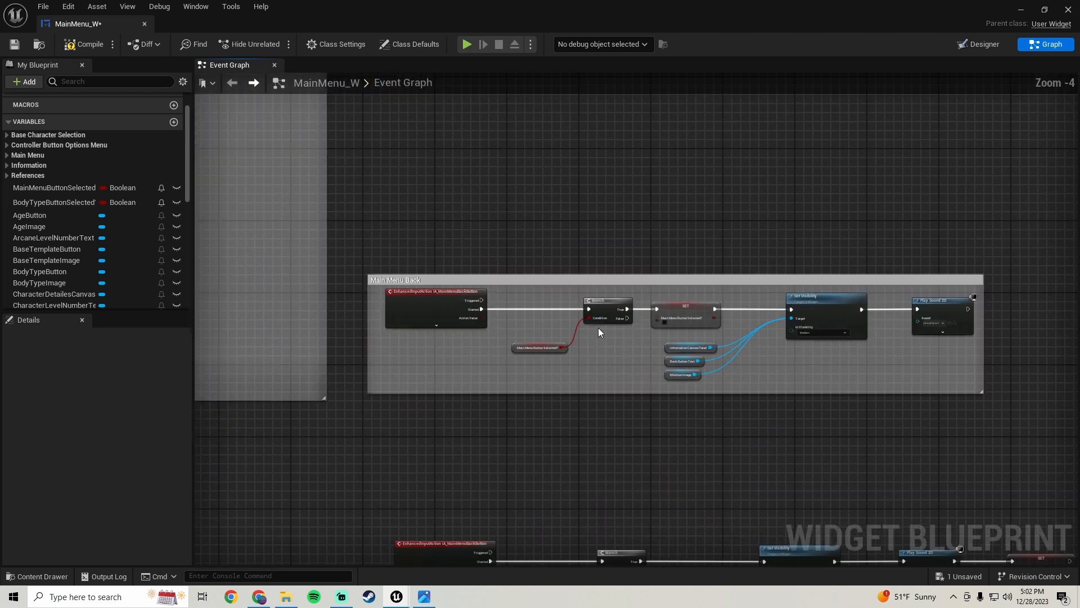
Untick the Body Type Button Selected? value on the pasted Set node so the back input resets it to false
scroll(597, 330, "down", 5)
right_click_drag(591, 373, 506, 259)
scroll(538, 319, "up", 4)
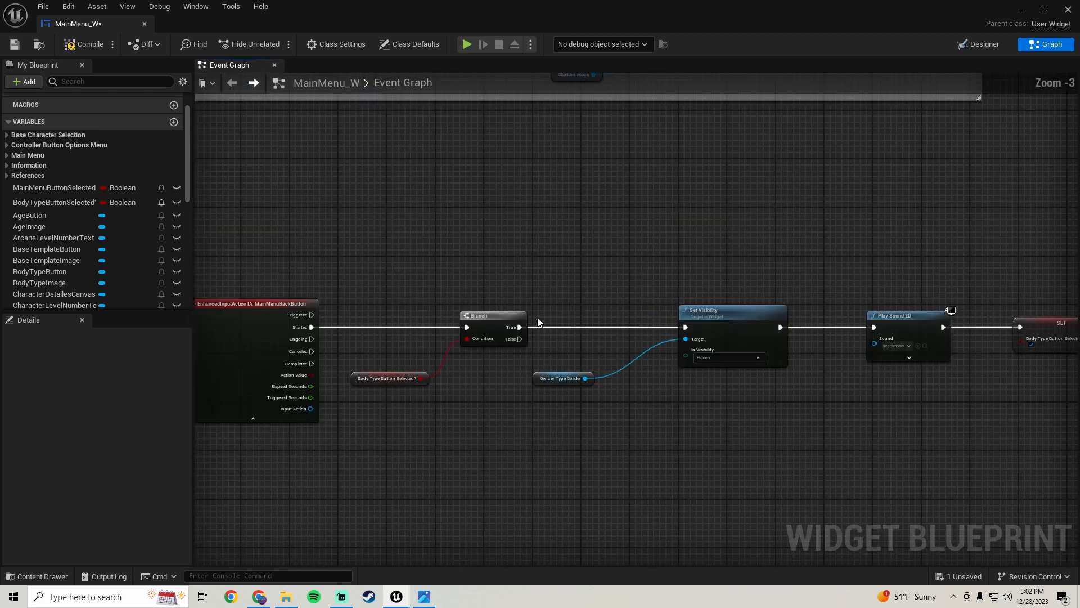
right_click_drag(629, 343, 486, 246)
scroll(494, 283, "down", 1)
right_click_drag(494, 283, 429, 304)
scroll(430, 305, "down", 1)
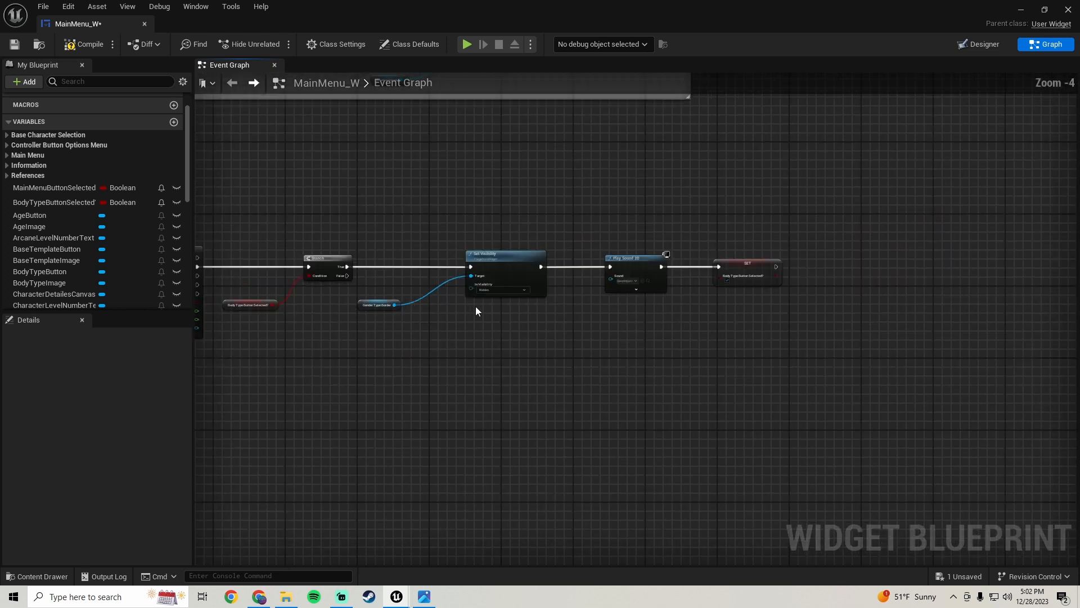
right_click_drag(571, 310, 509, 299)
scroll(539, 295, "up", 1)
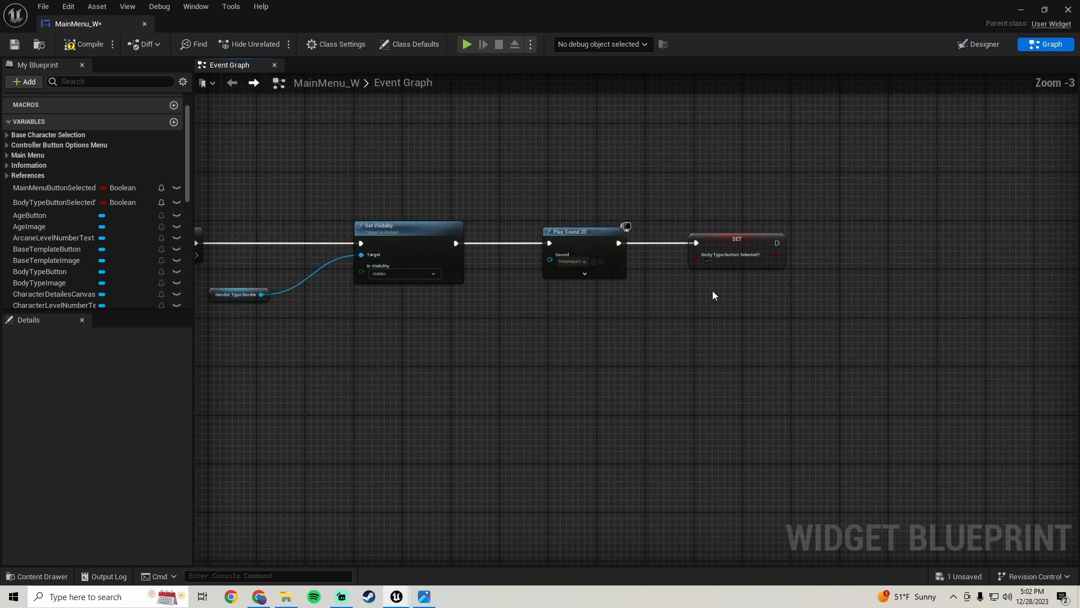
left_click(709, 261)
Compile and save the MainMenu_W widget blueprint
scroll(372, 317, "down", 2)
right_click_drag(340, 314, 642, 313)
left_click(82, 45)
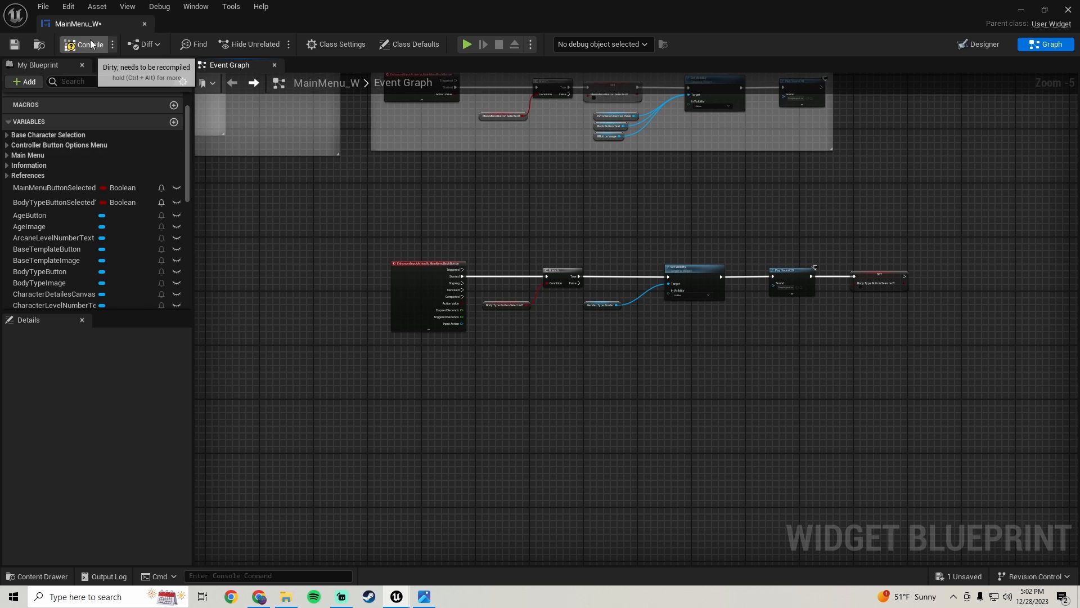
left_click(14, 45)
Switch to the level editor and start Play in Editor for the MainMenu level
left_click(1020, 9)
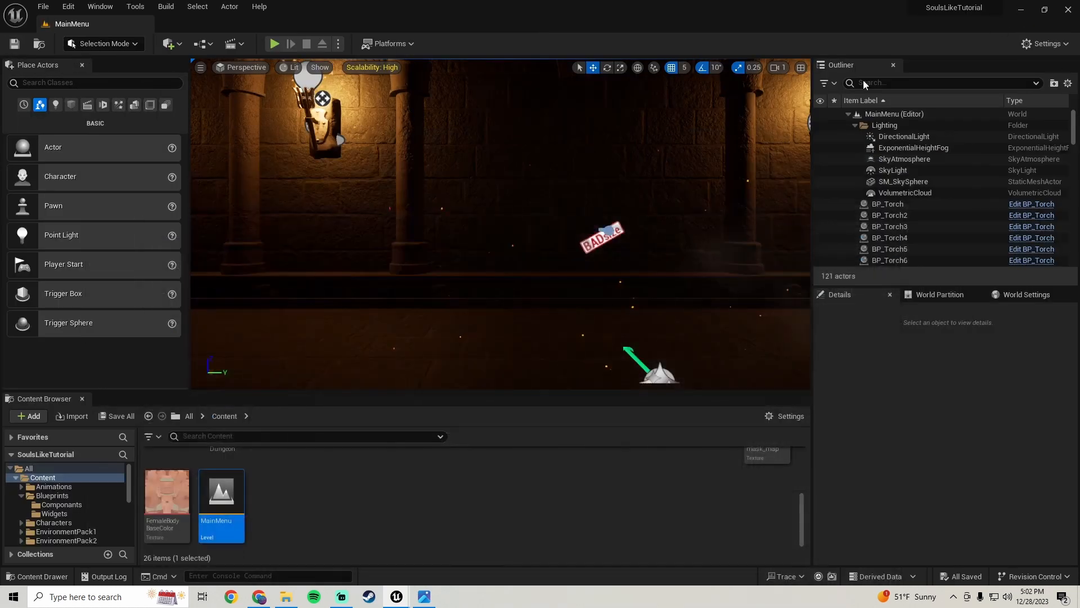
left_click(274, 43)
left_click(568, 238)
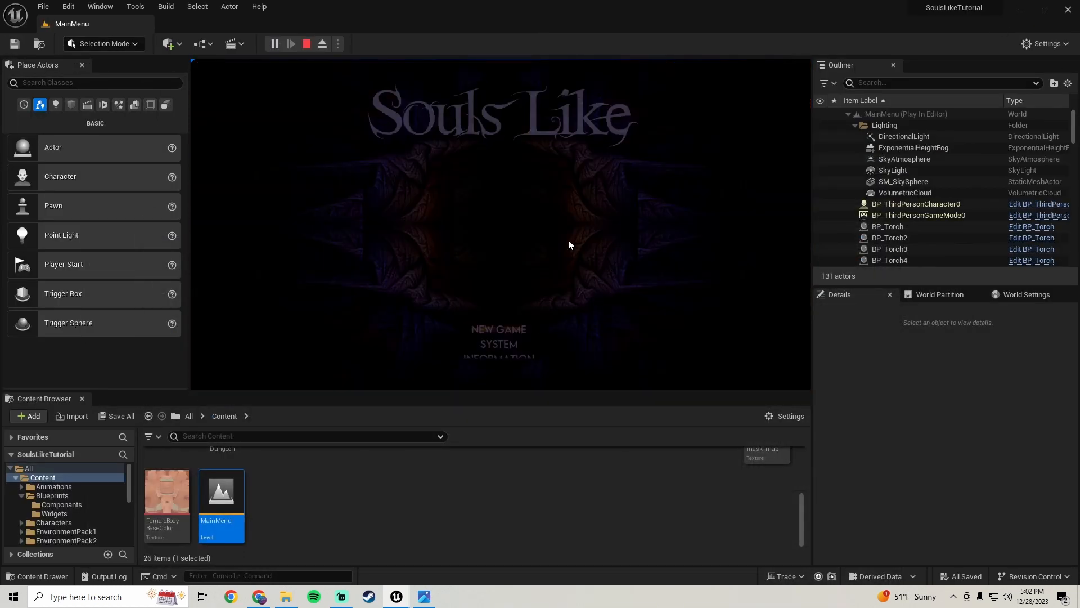
Start a New Game and choose the Vagabond character base
left_click(503, 327)
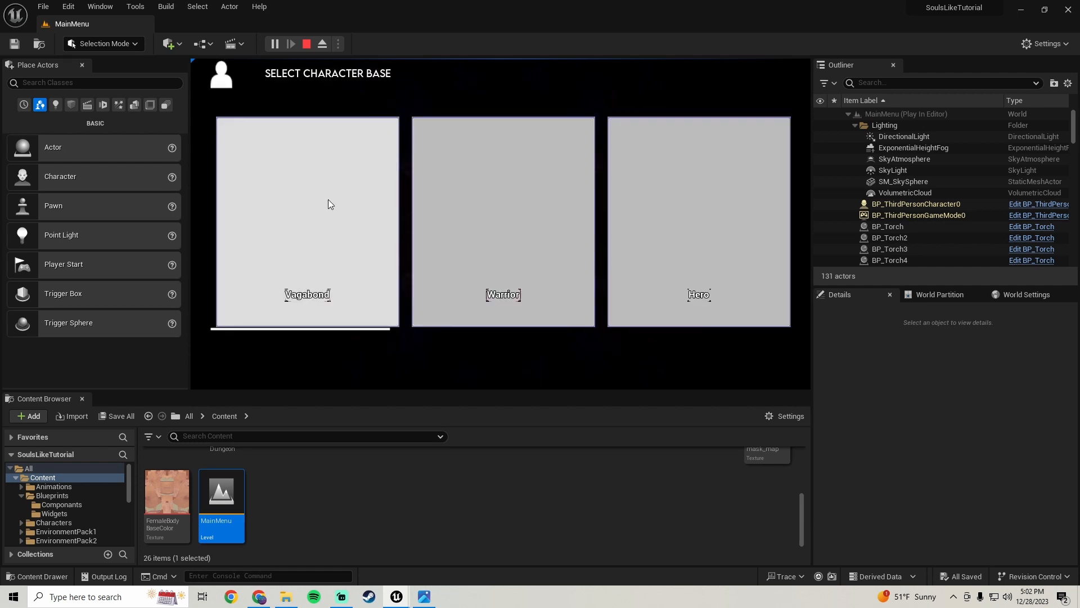
left_click(329, 199)
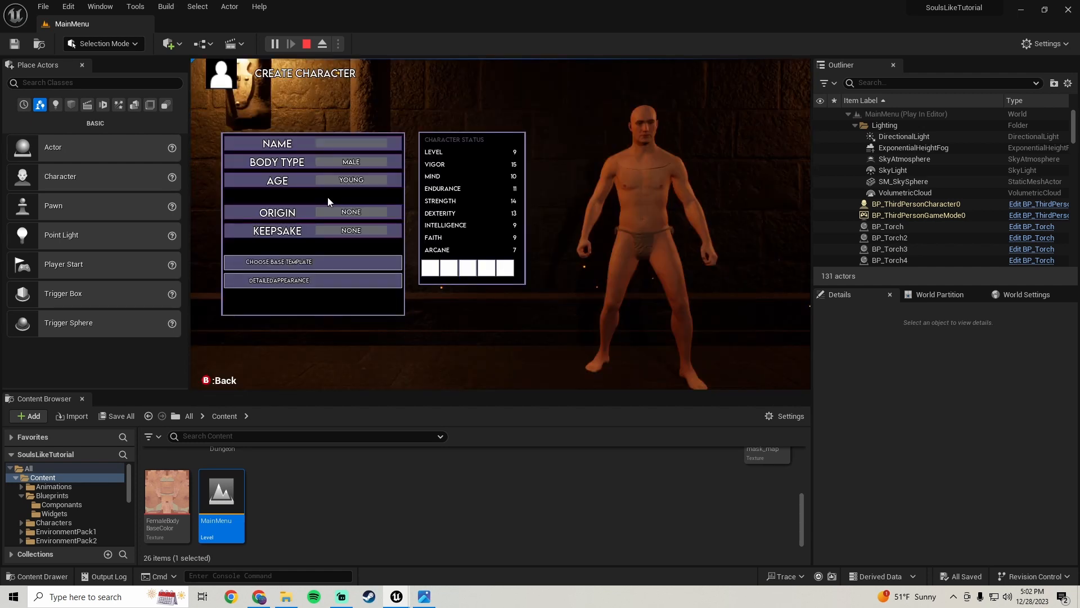
Test opening the Body Type gender panel and closing it with the back input, in fullscreen play
left_click(335, 163)
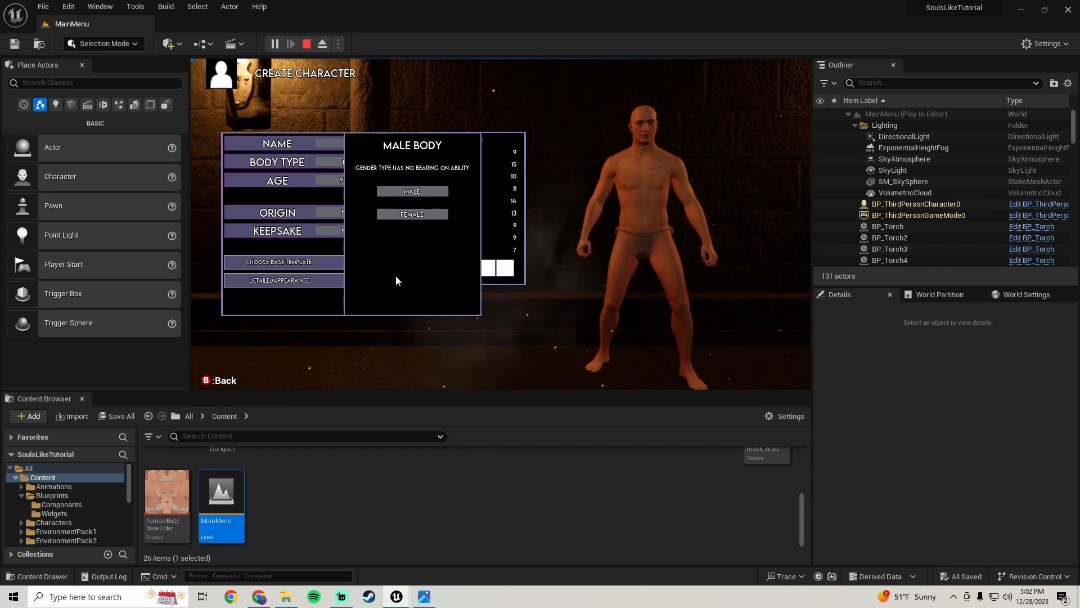
key("b")
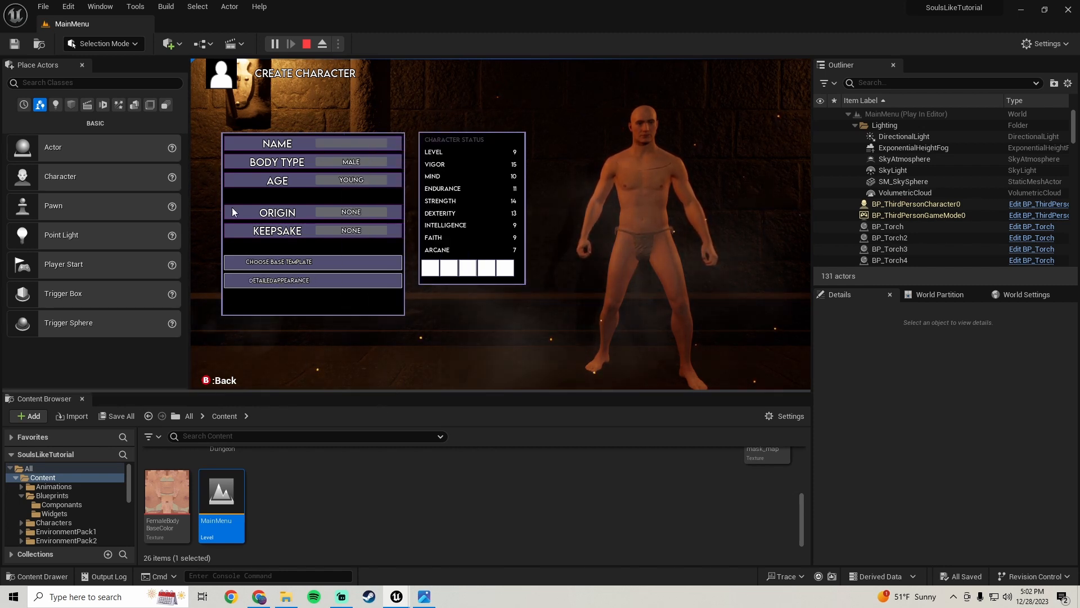
left_click(340, 161)
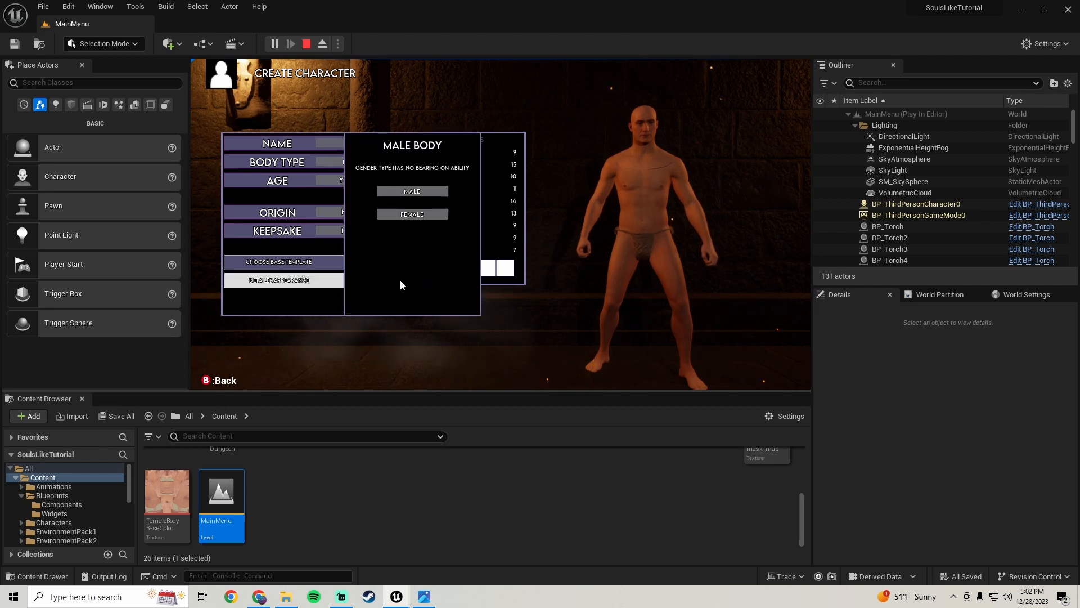
key("b")
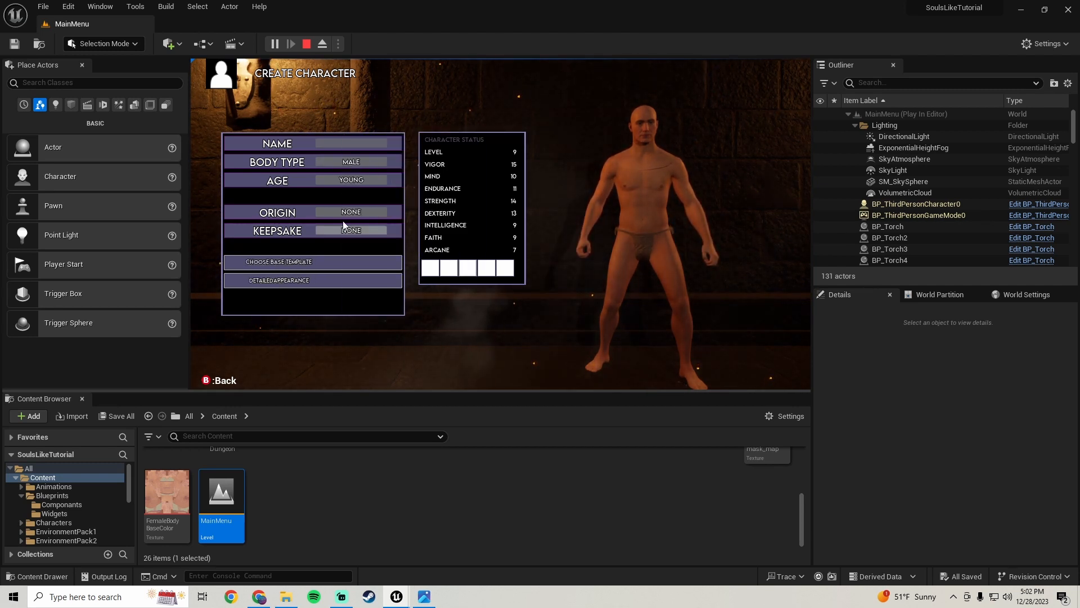
left_click(330, 161)
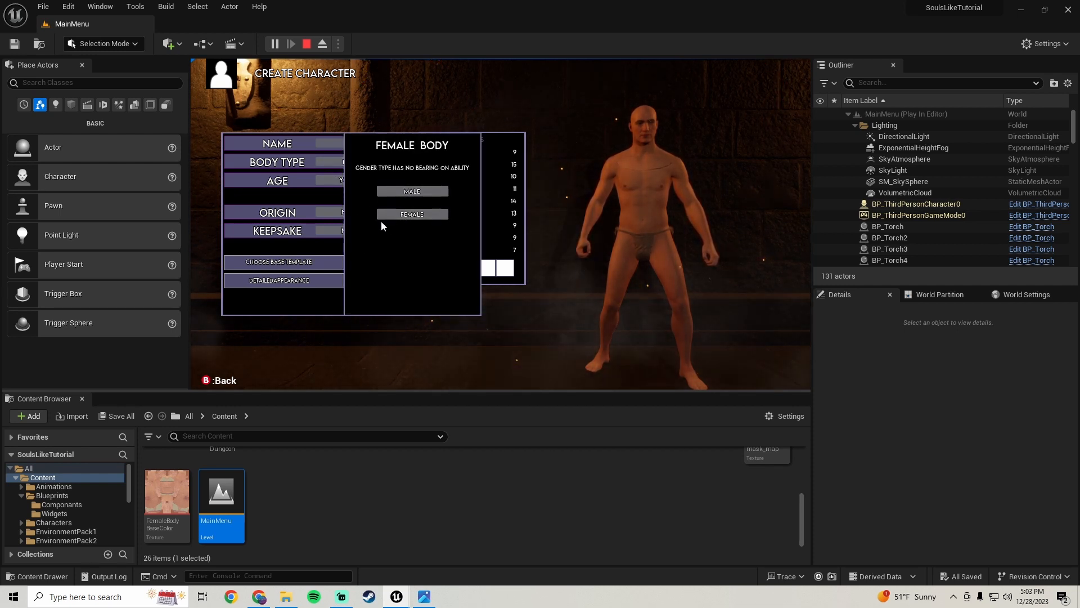
key("F11")
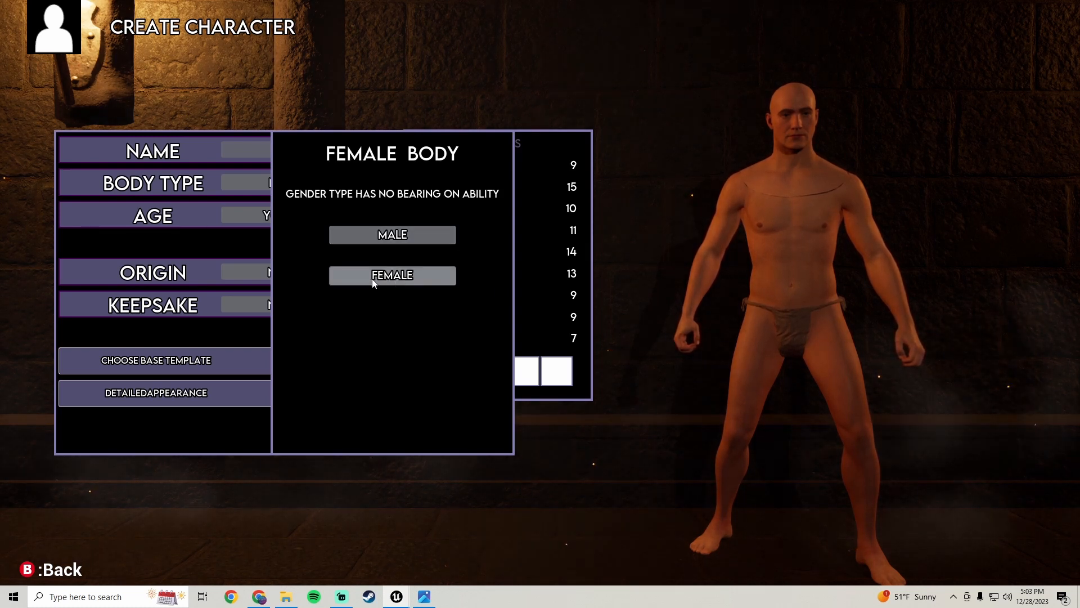
key("Escape")
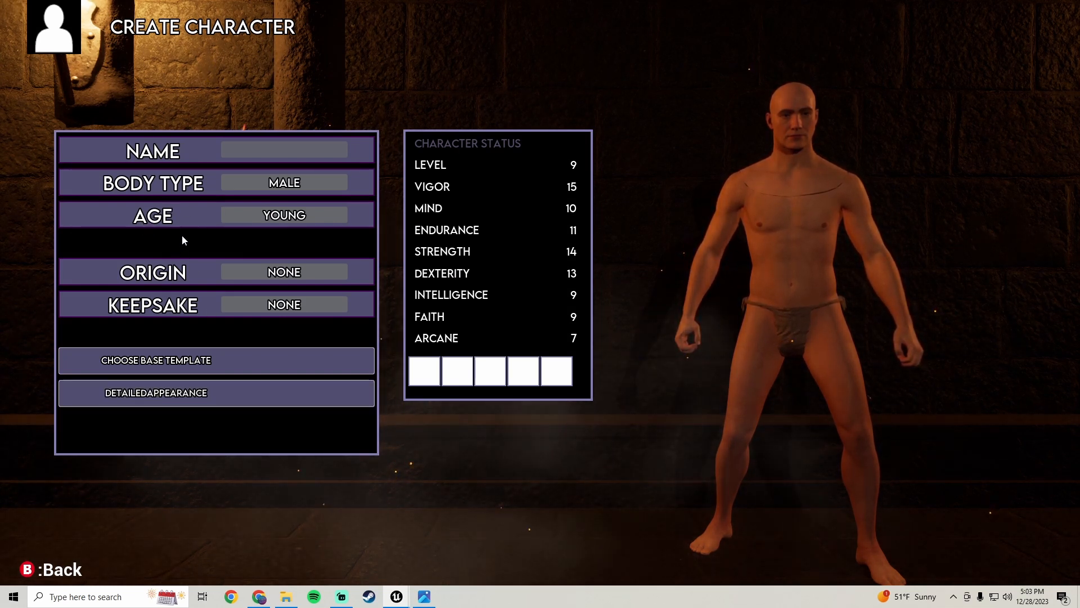
Open Body Type and test switching repeatedly between the Male and Female options
left_click(285, 182)
left_click(378, 273)
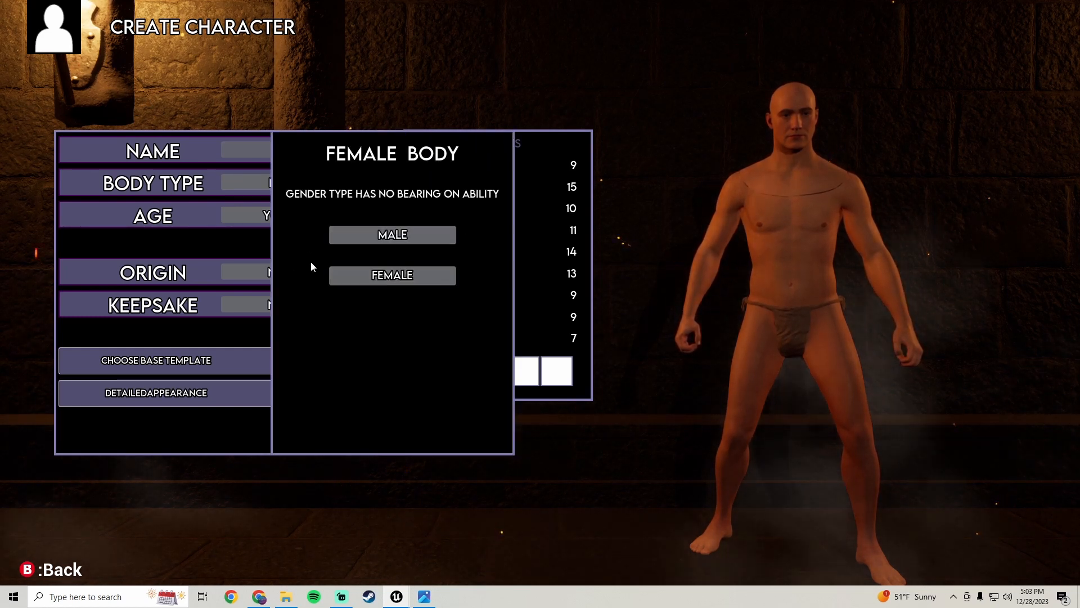
left_click(345, 236)
left_click(359, 273)
left_click(385, 237)
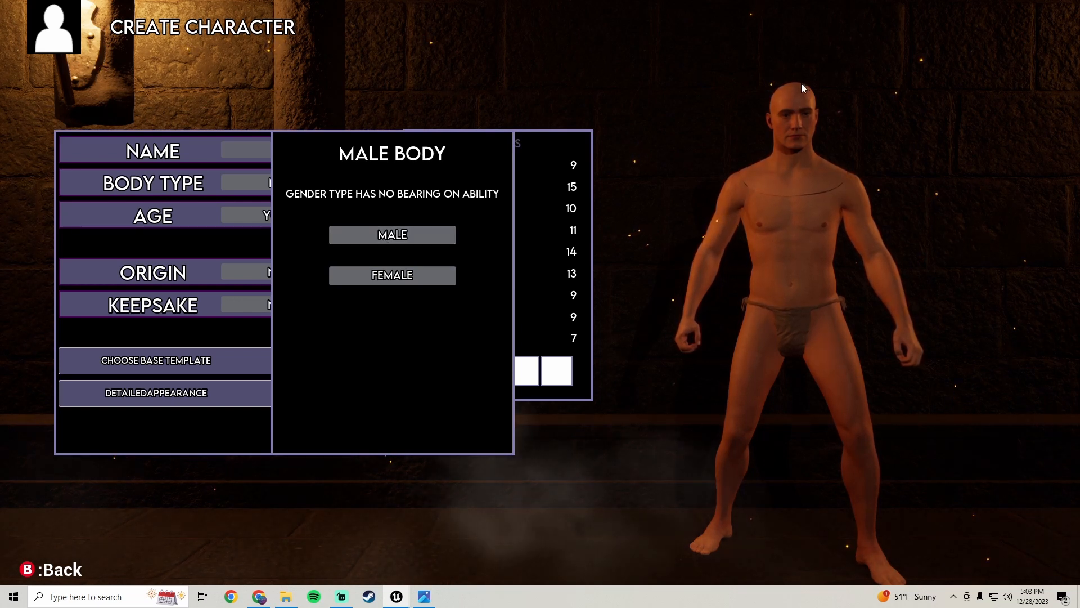
left_click(355, 275)
left_click(357, 236)
left_click(352, 275)
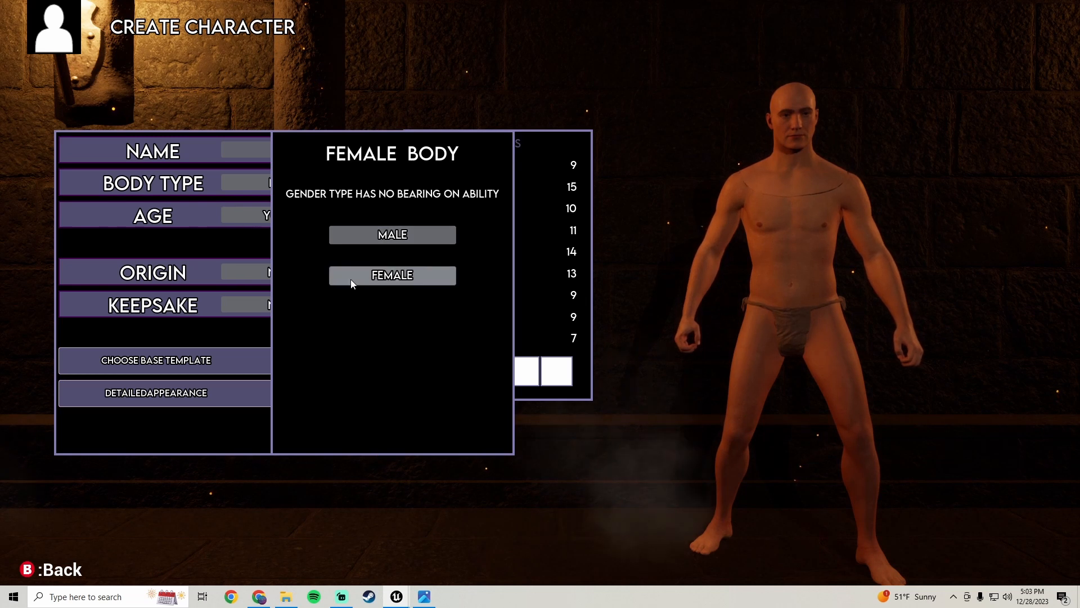
left_click(359, 232)
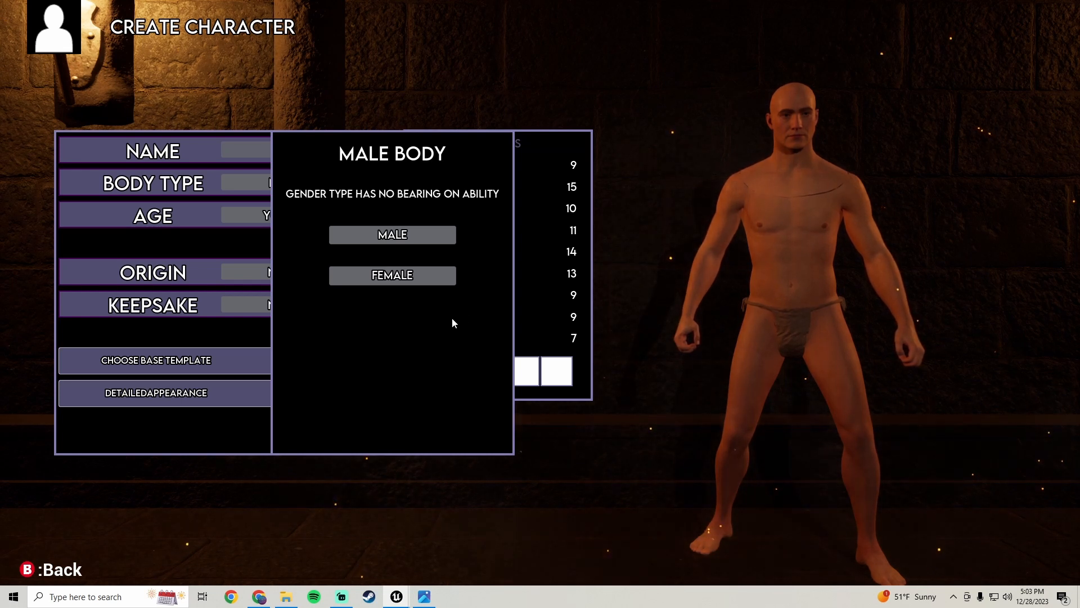
Close the gender panel with the back input and reopen Body Type to check it again
key("b")
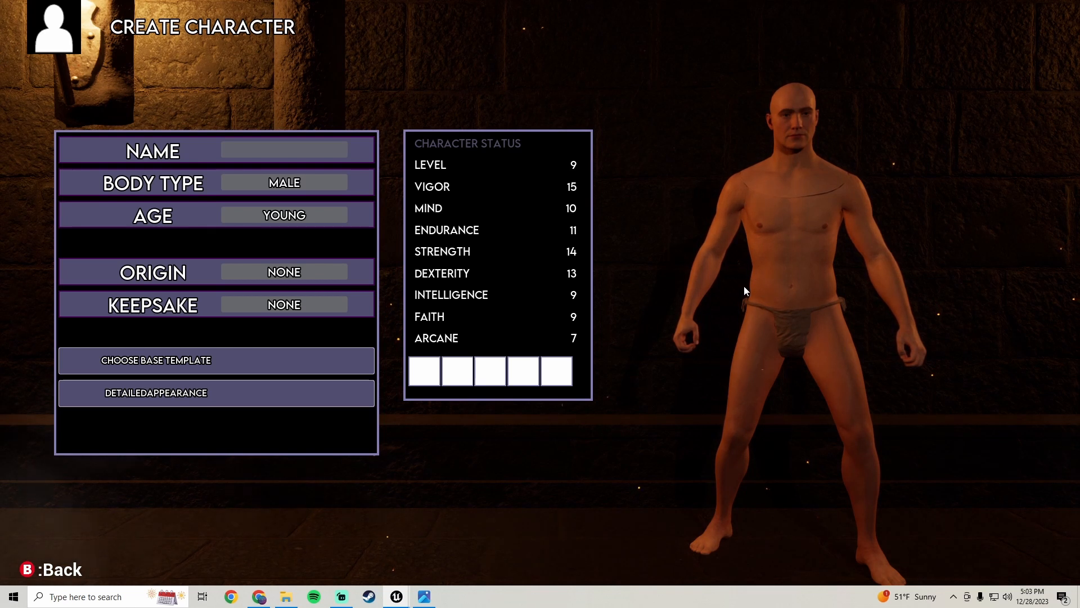
left_click(262, 180)
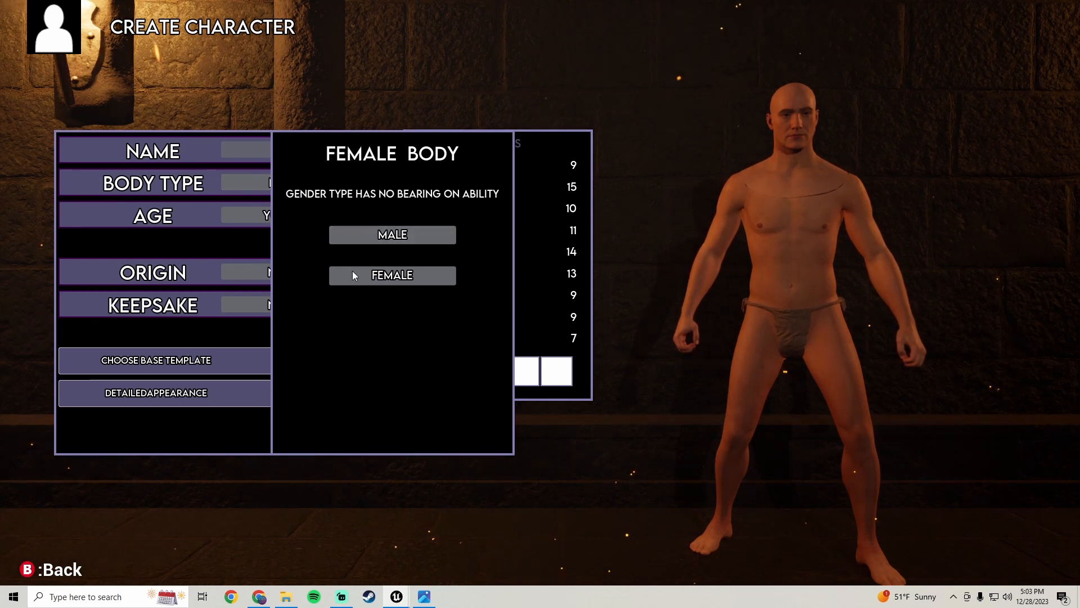